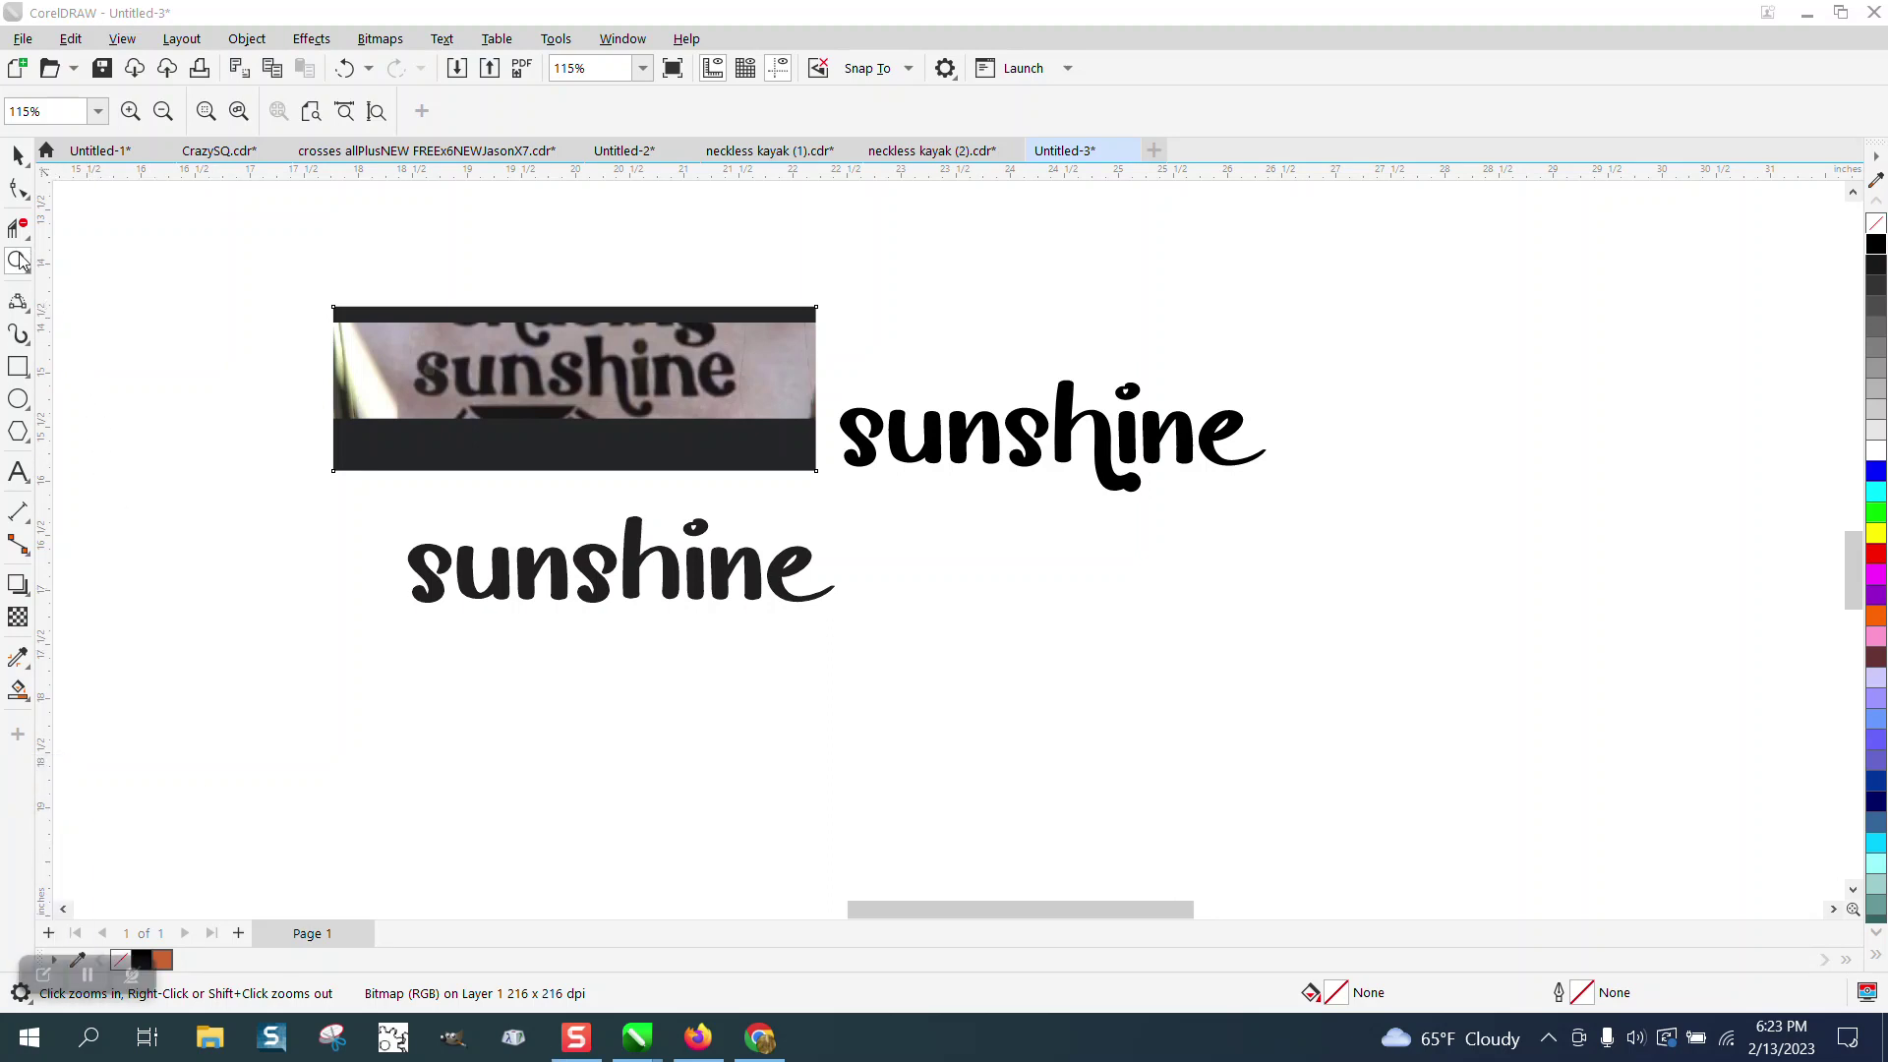
# Zoom in on the reference photo, then the right-hand sunshine, then the h's curled tail.
pyautogui.click(20, 262)
pyautogui.moveTo(351, 304); pyautogui.dragTo(769, 473)
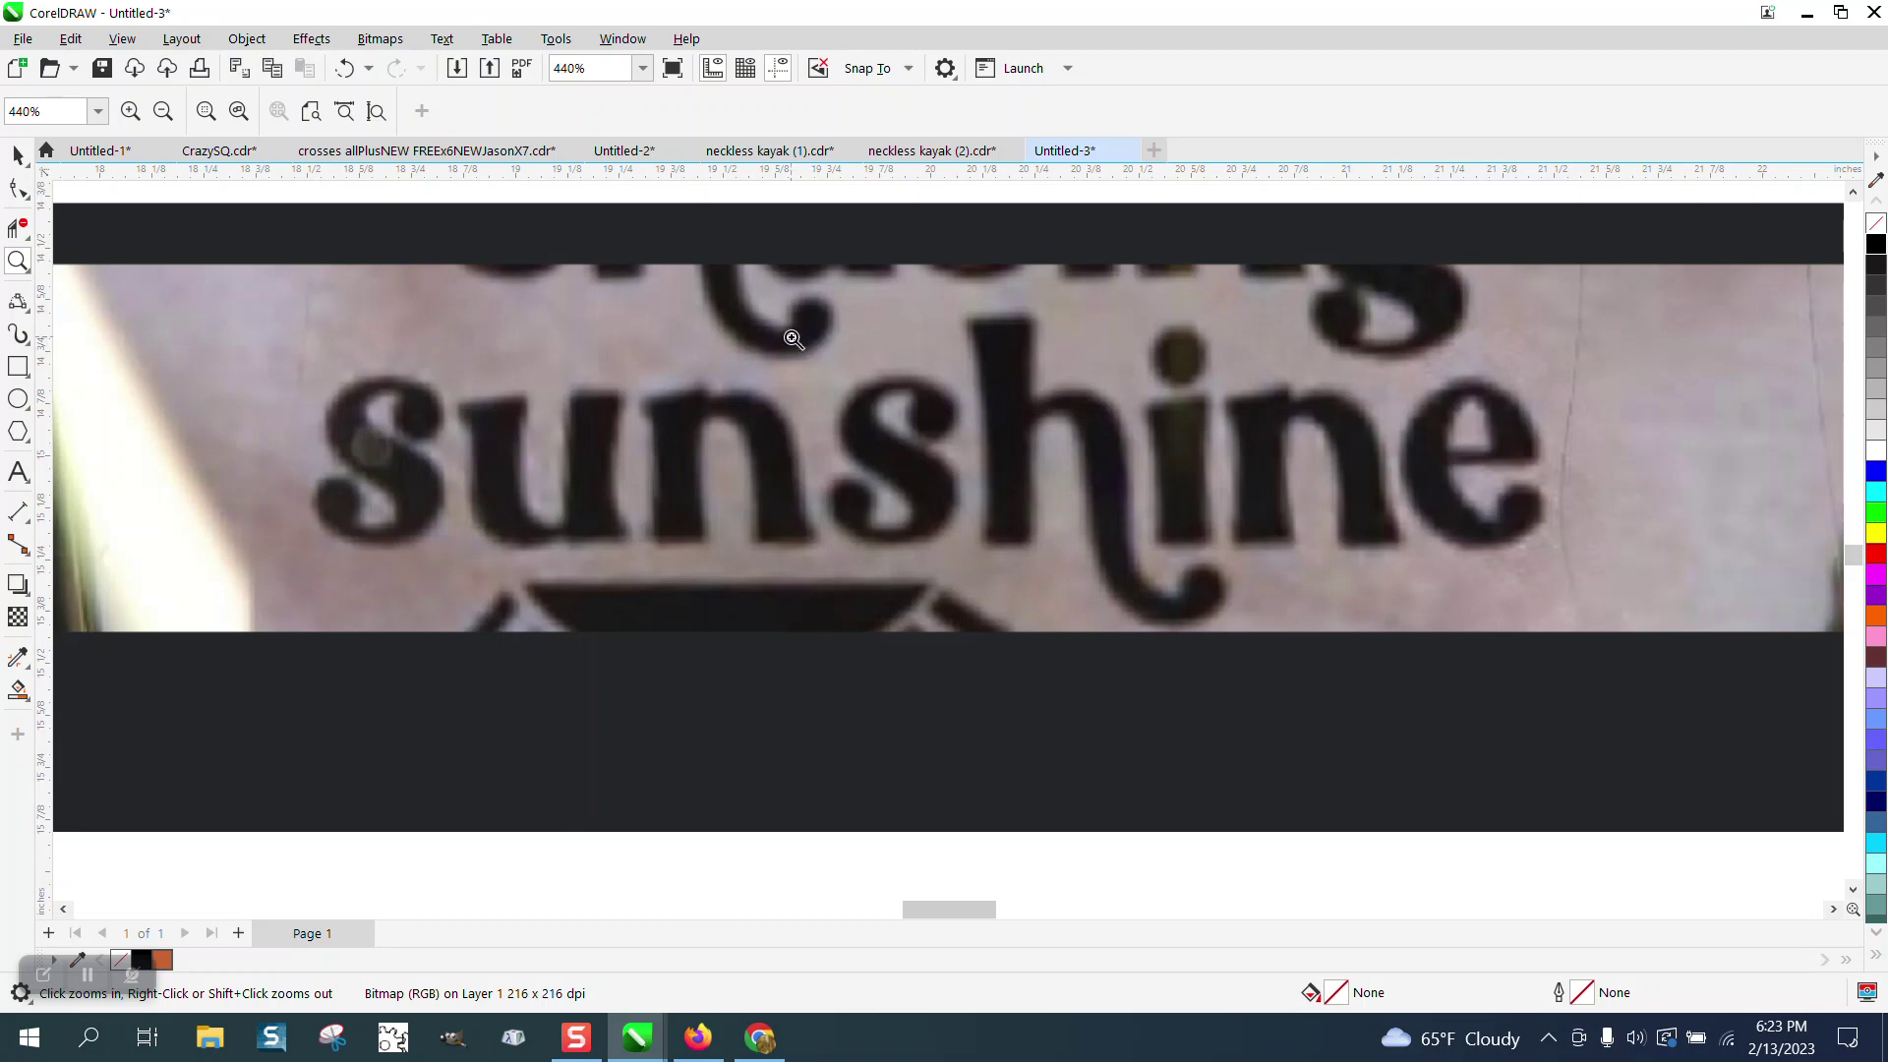
pyautogui.scroll(-3, 703, 362)
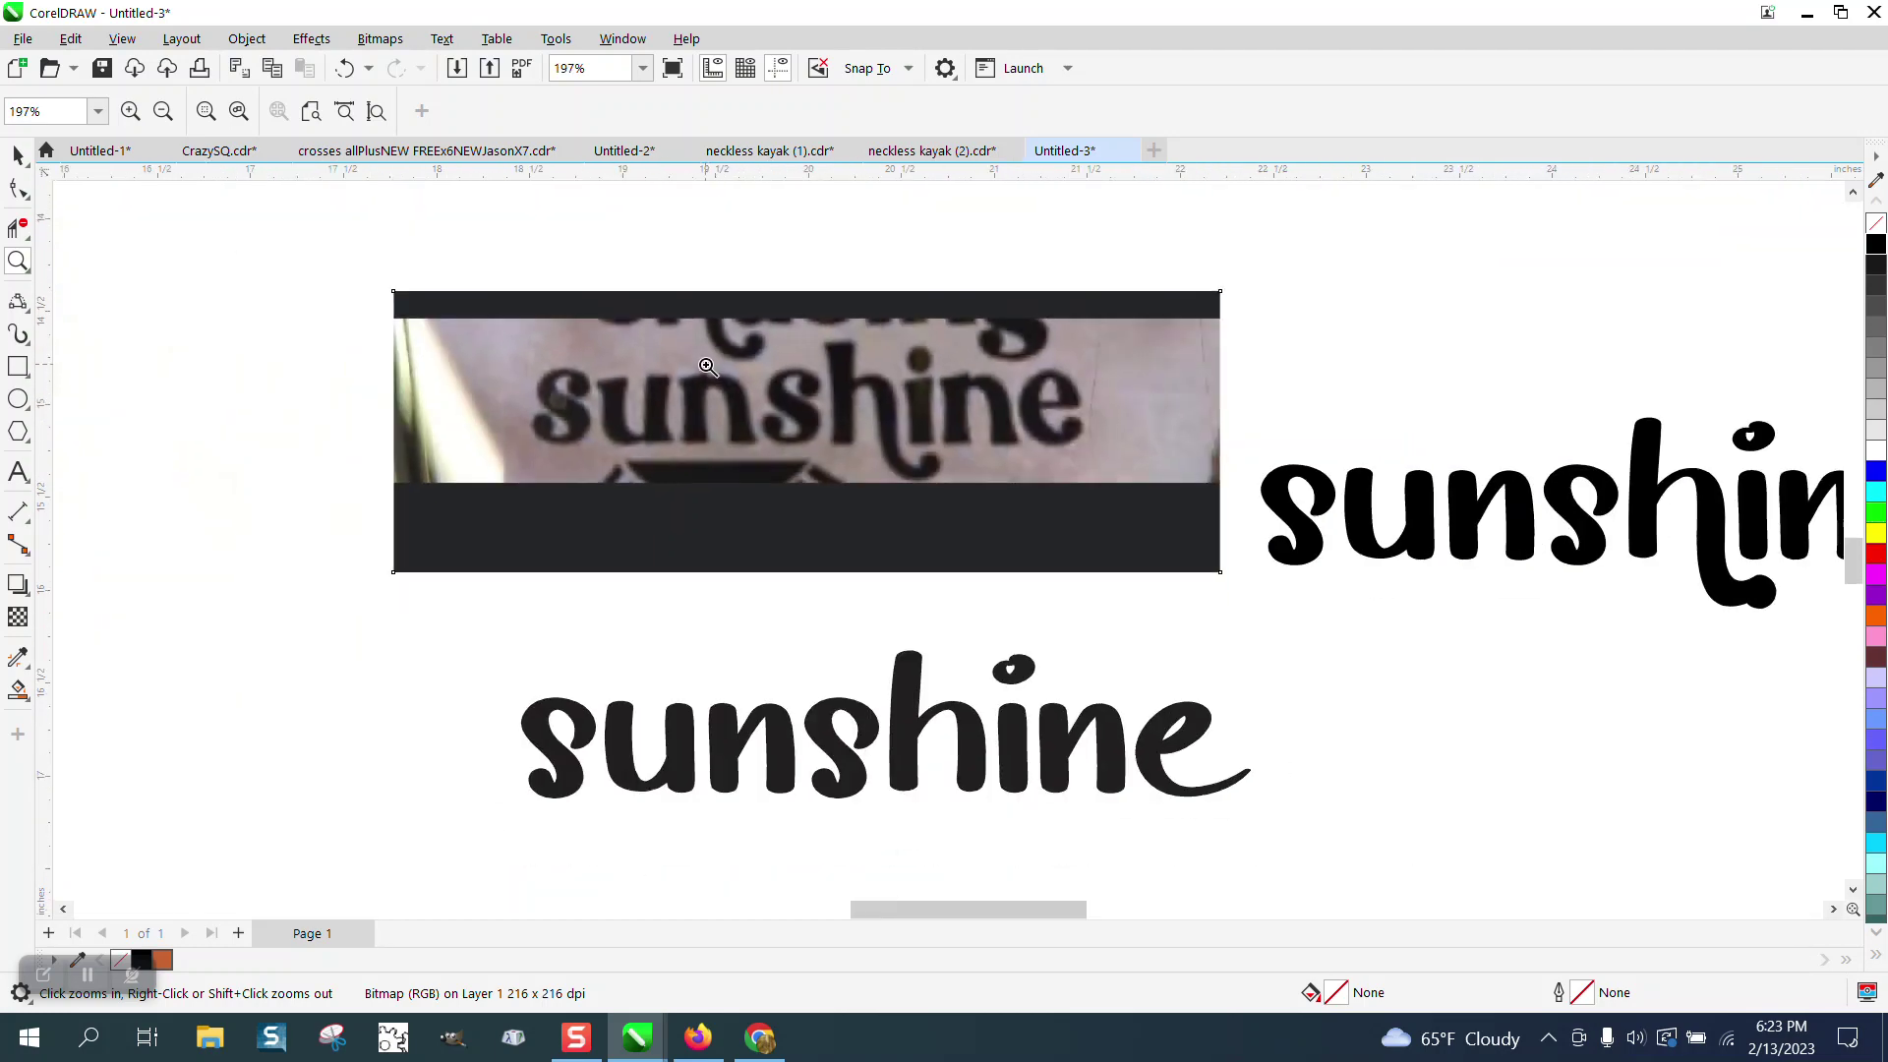
pyautogui.moveTo(1121, 344); pyautogui.dragTo(1703, 621)
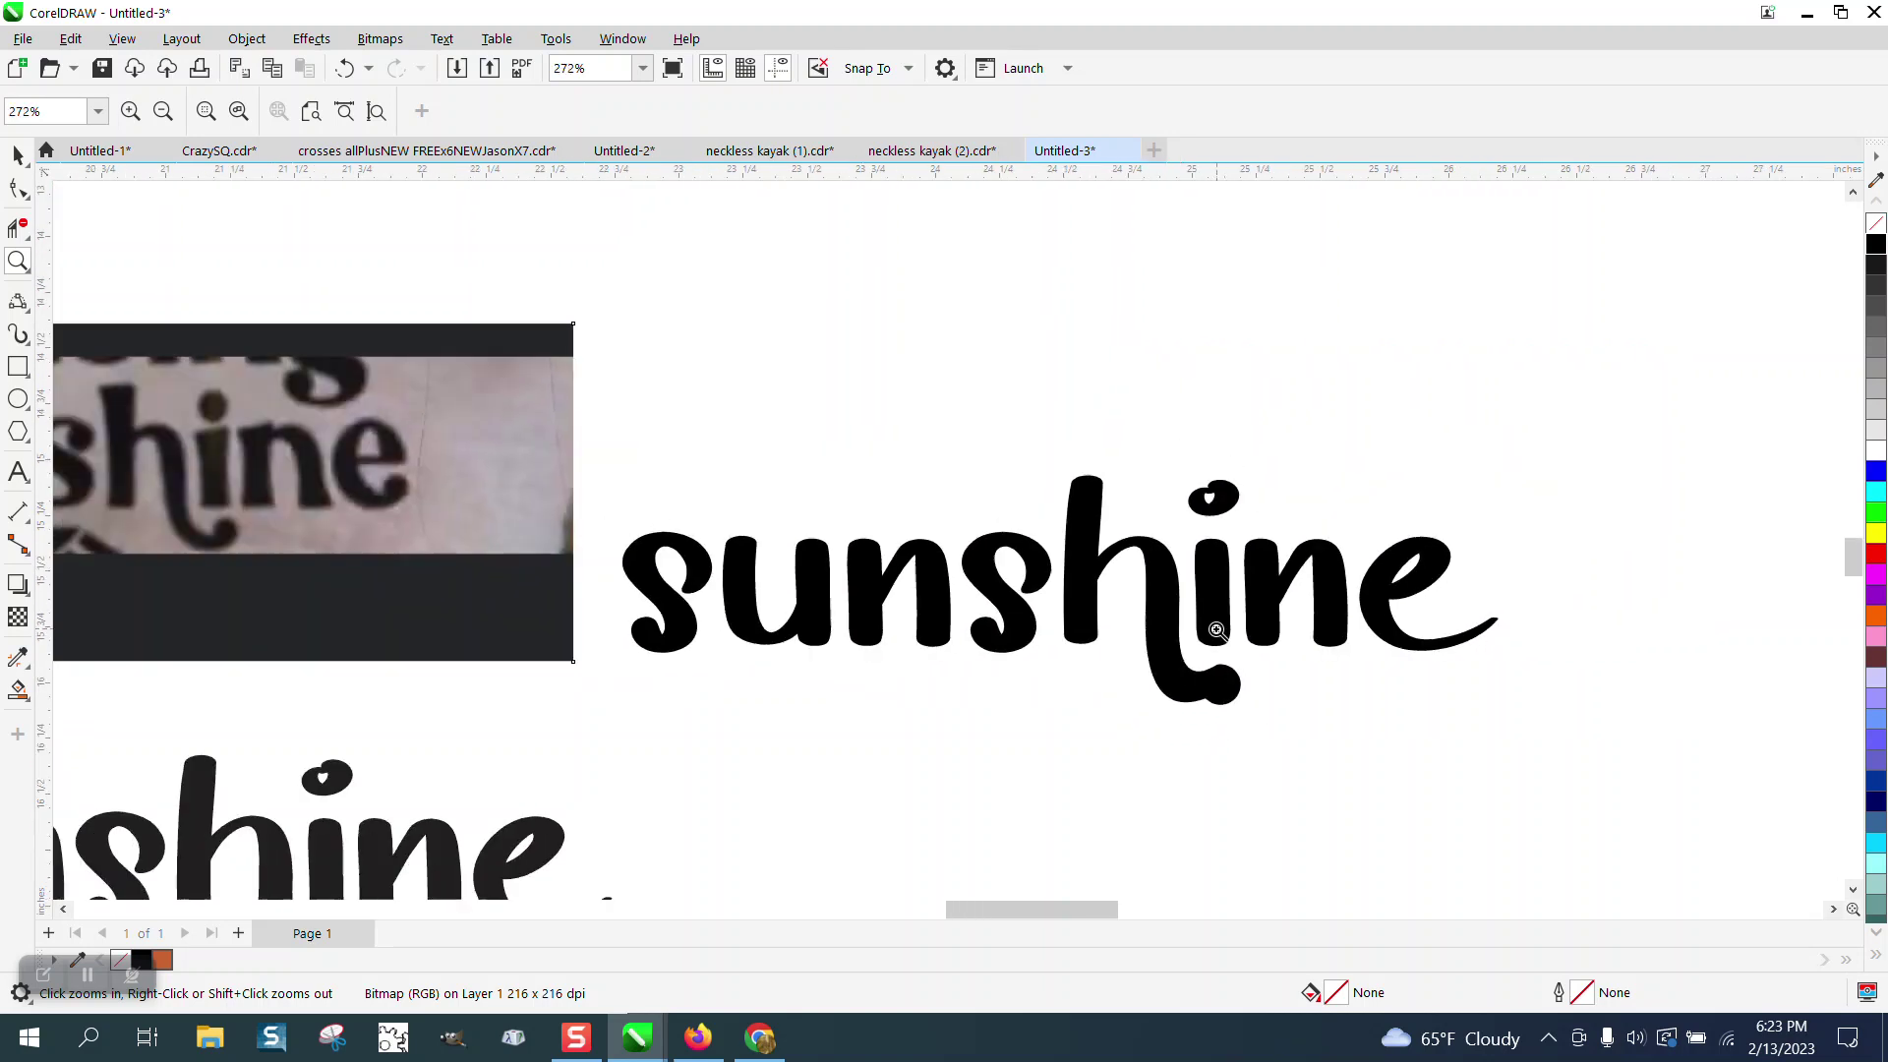
pyautogui.scroll(-3, 1219, 644)
pyautogui.scroll(-1, 1214, 614)
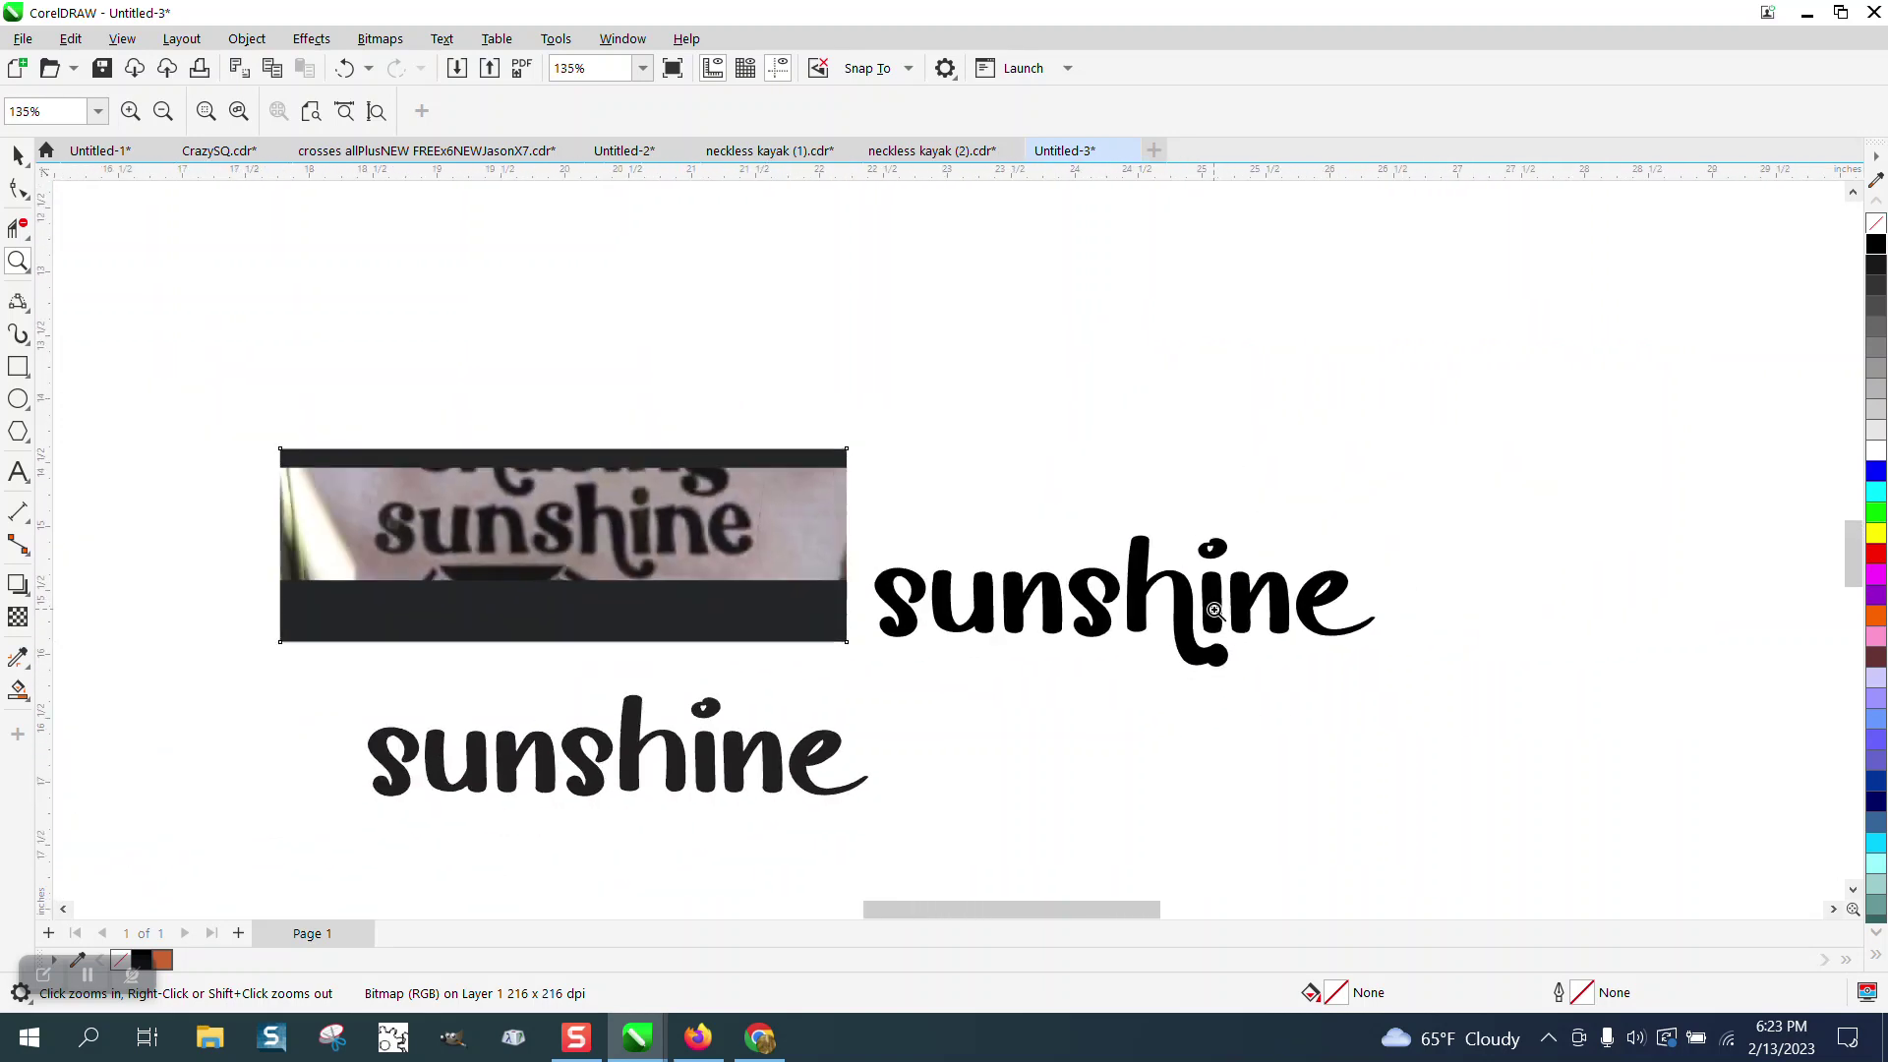
pyautogui.moveTo(1148, 610); pyautogui.dragTo(1239, 679)
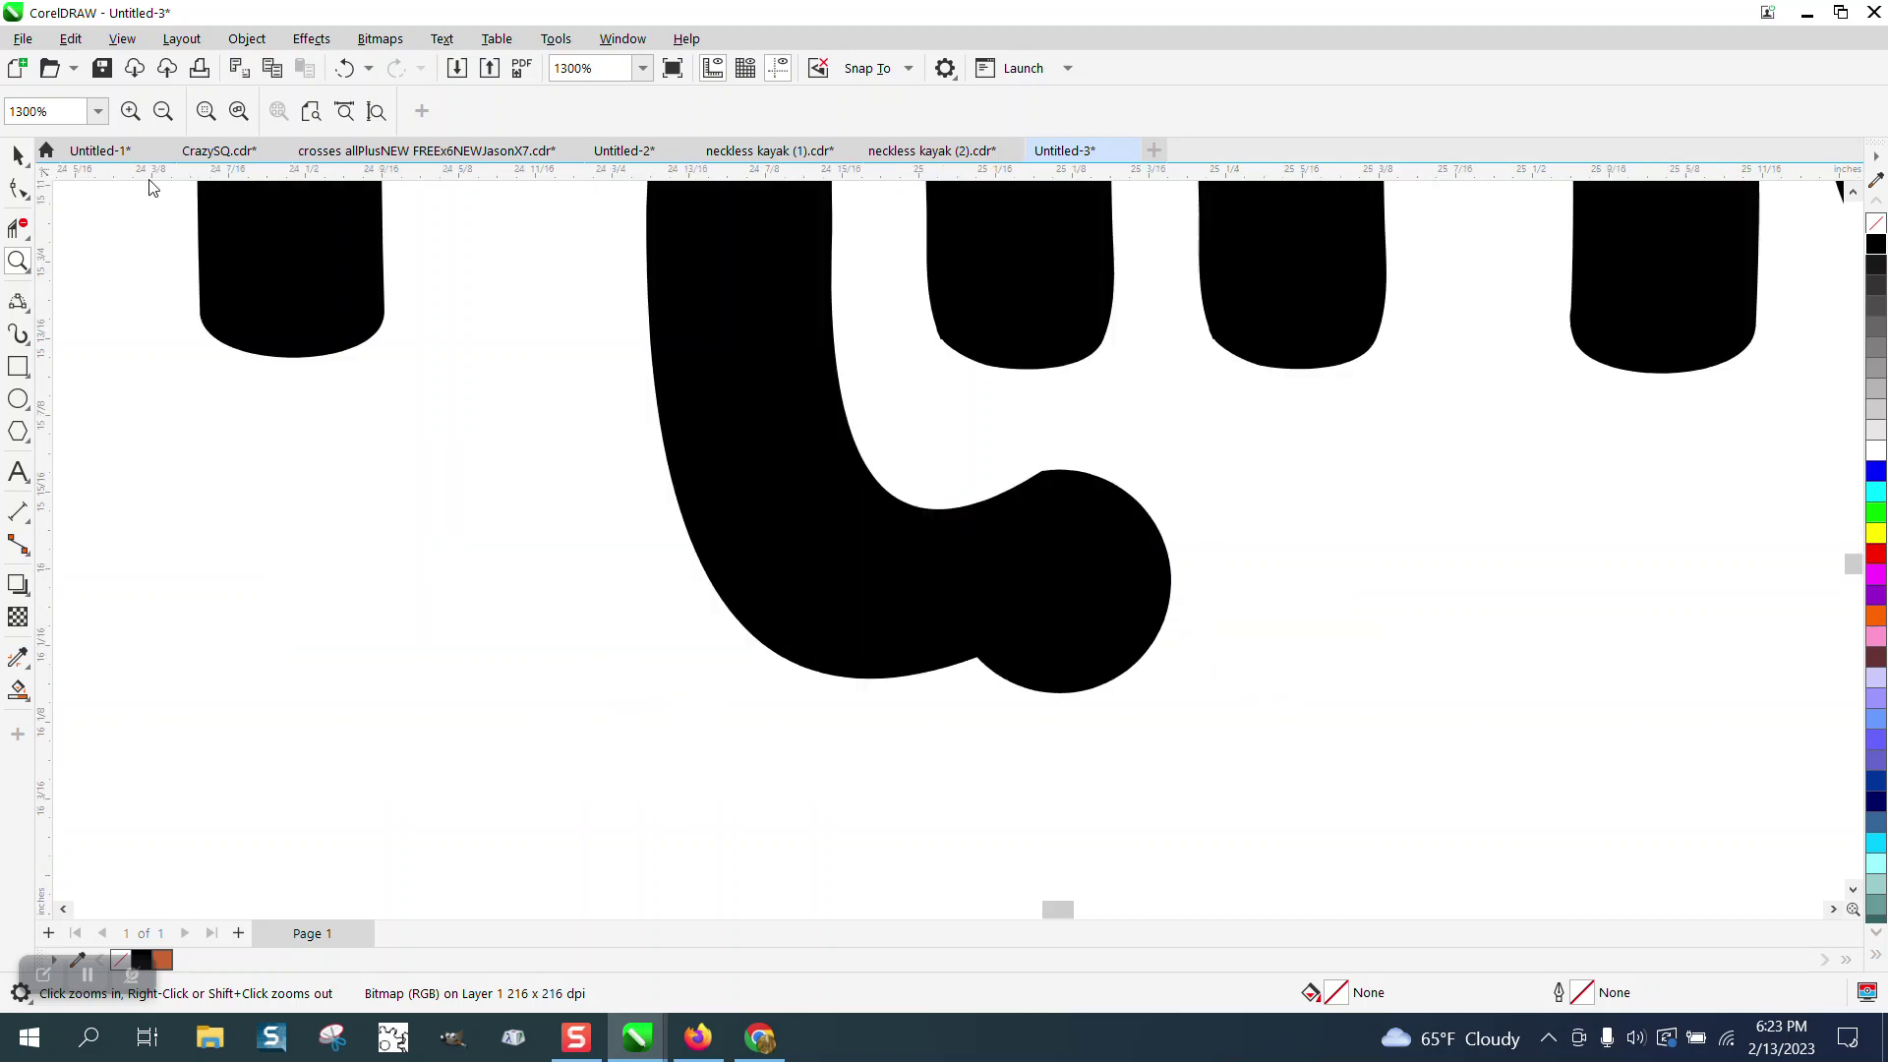
# Smooth the bulging joins along the h's tail with the Smooth tool at a 0.2-inch nib.
pyautogui.click(18, 156)
pyautogui.click(35, 202)
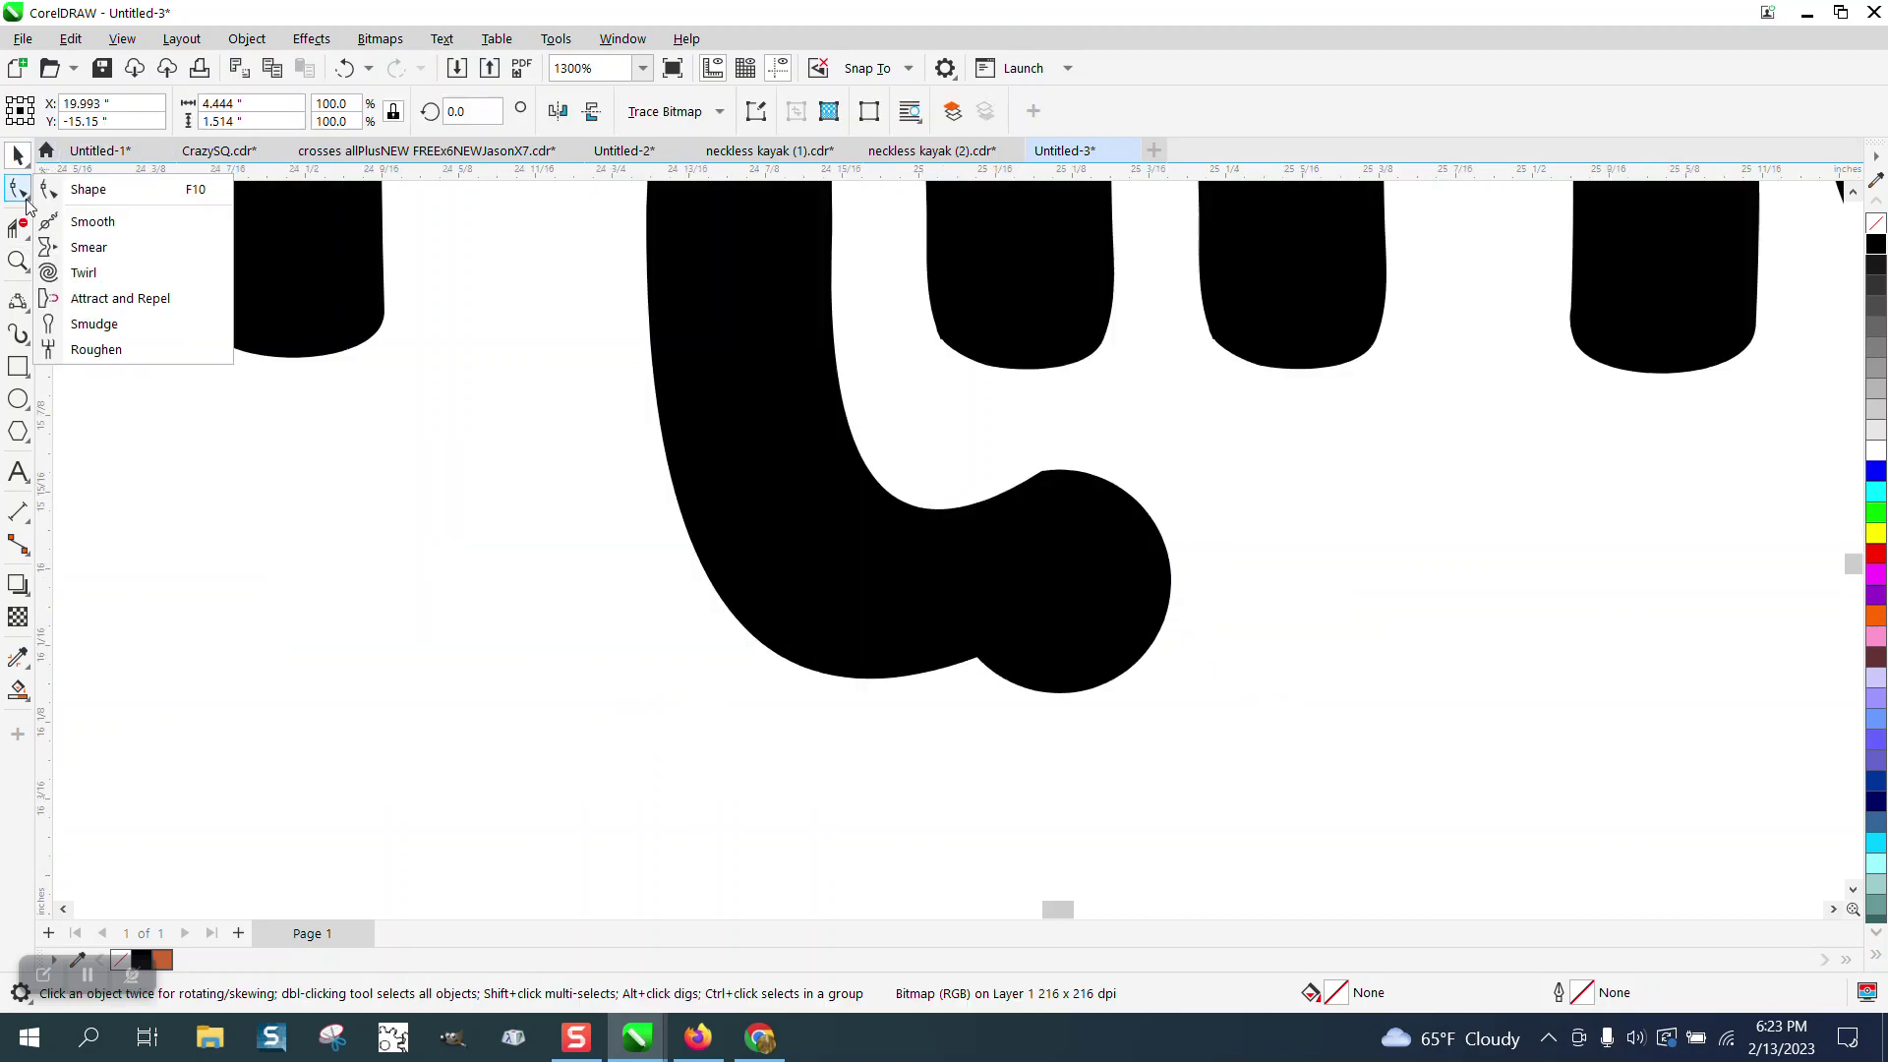
pyautogui.click(88, 215)
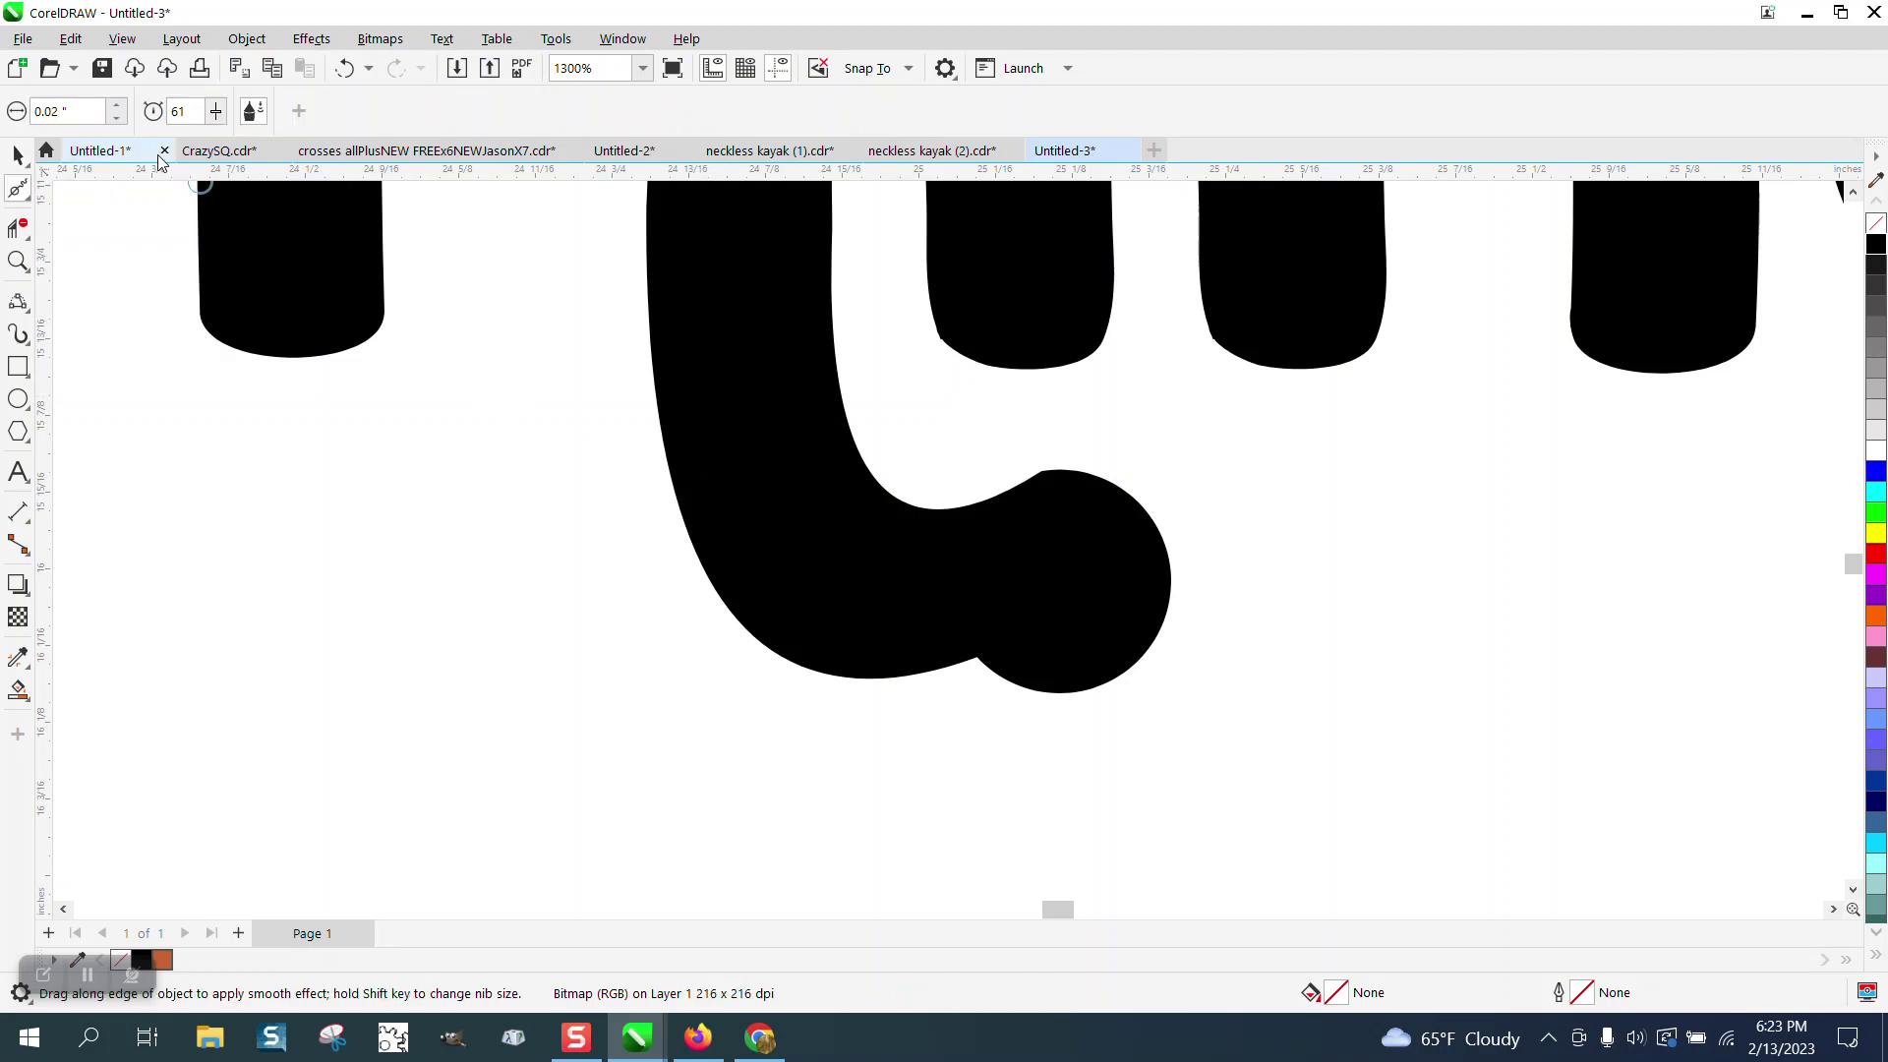
pyautogui.moveTo(83, 114); pyautogui.dragTo(3, 110)
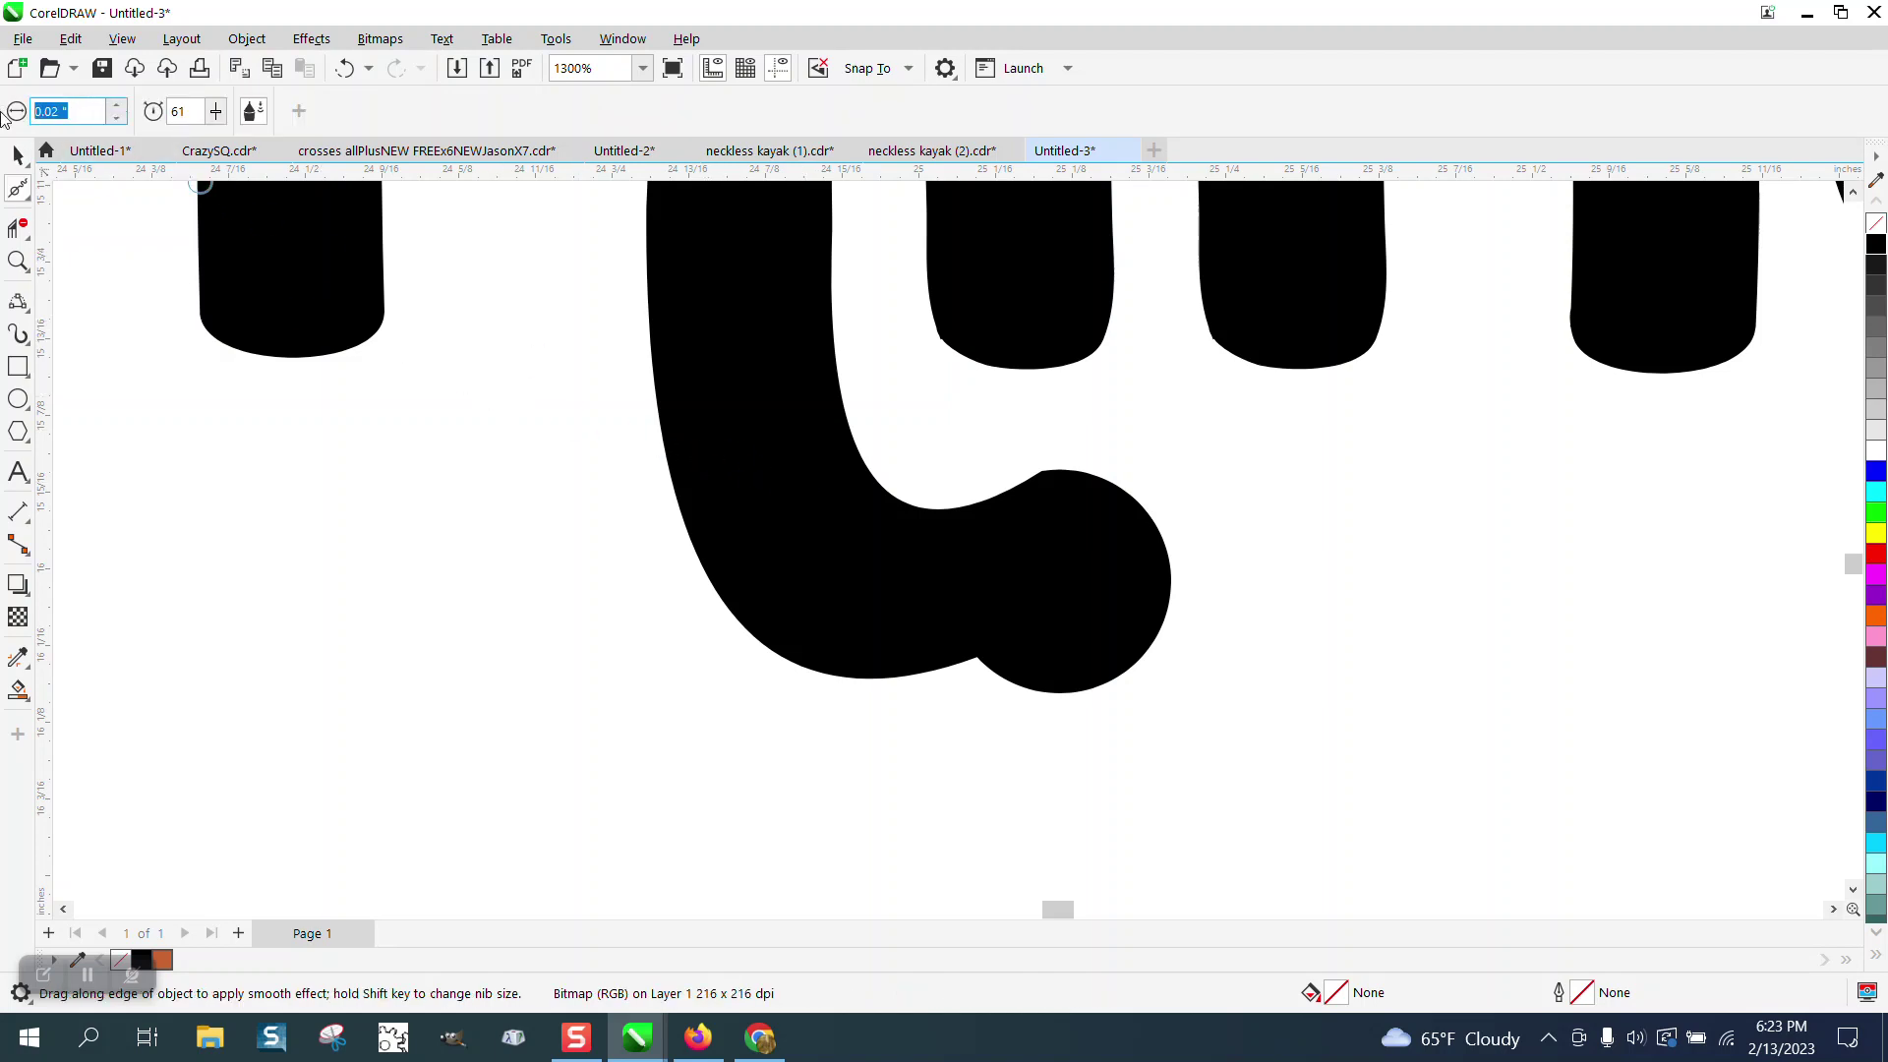
pyautogui.write('.2')
pyautogui.press('Return')
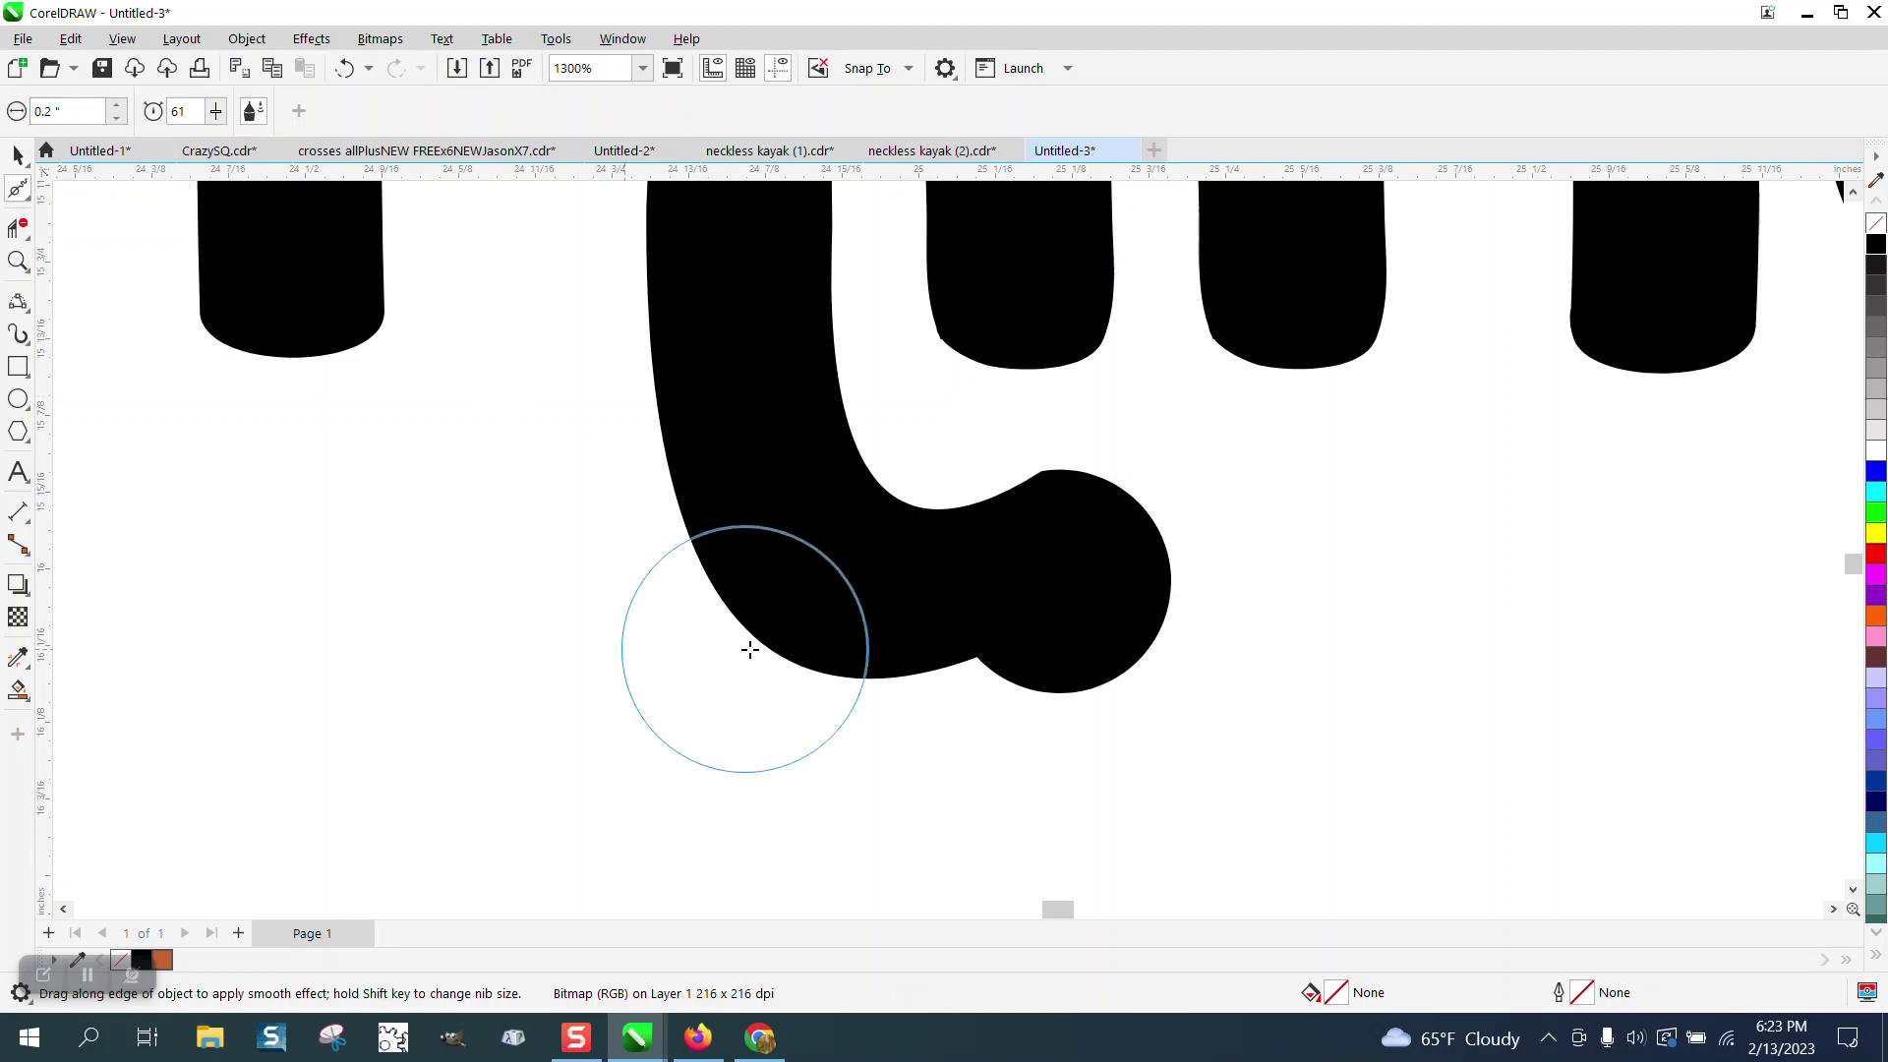
pyautogui.moveTo(1031, 496)
pyautogui.mouseDown()
pyautogui.moveTo(1074, 493)
pyautogui.moveTo(994, 678)
pyautogui.moveTo(1140, 728)
pyautogui.mouseUp()
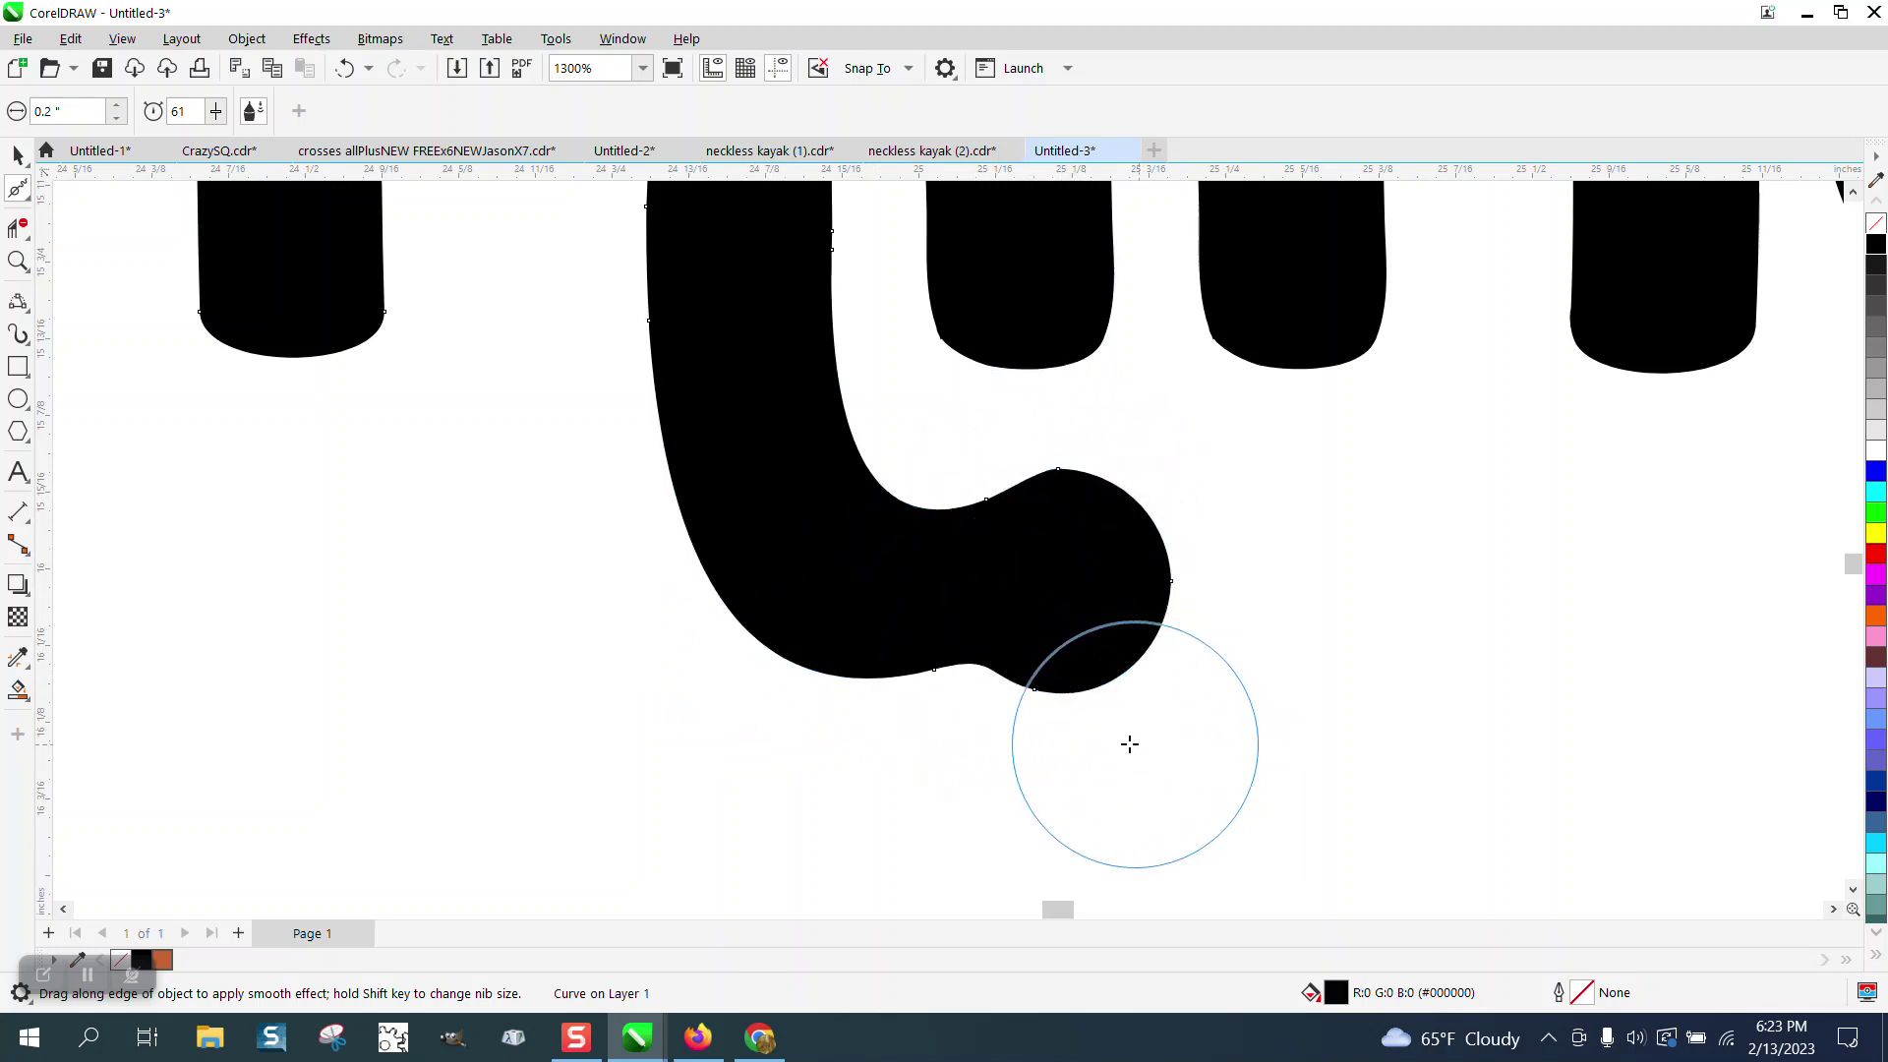
pyautogui.scroll(-8, 1131, 738)
# Drag a copy of the lower sunshine lettering just below the original.
pyautogui.scroll(-3, 681, 486)
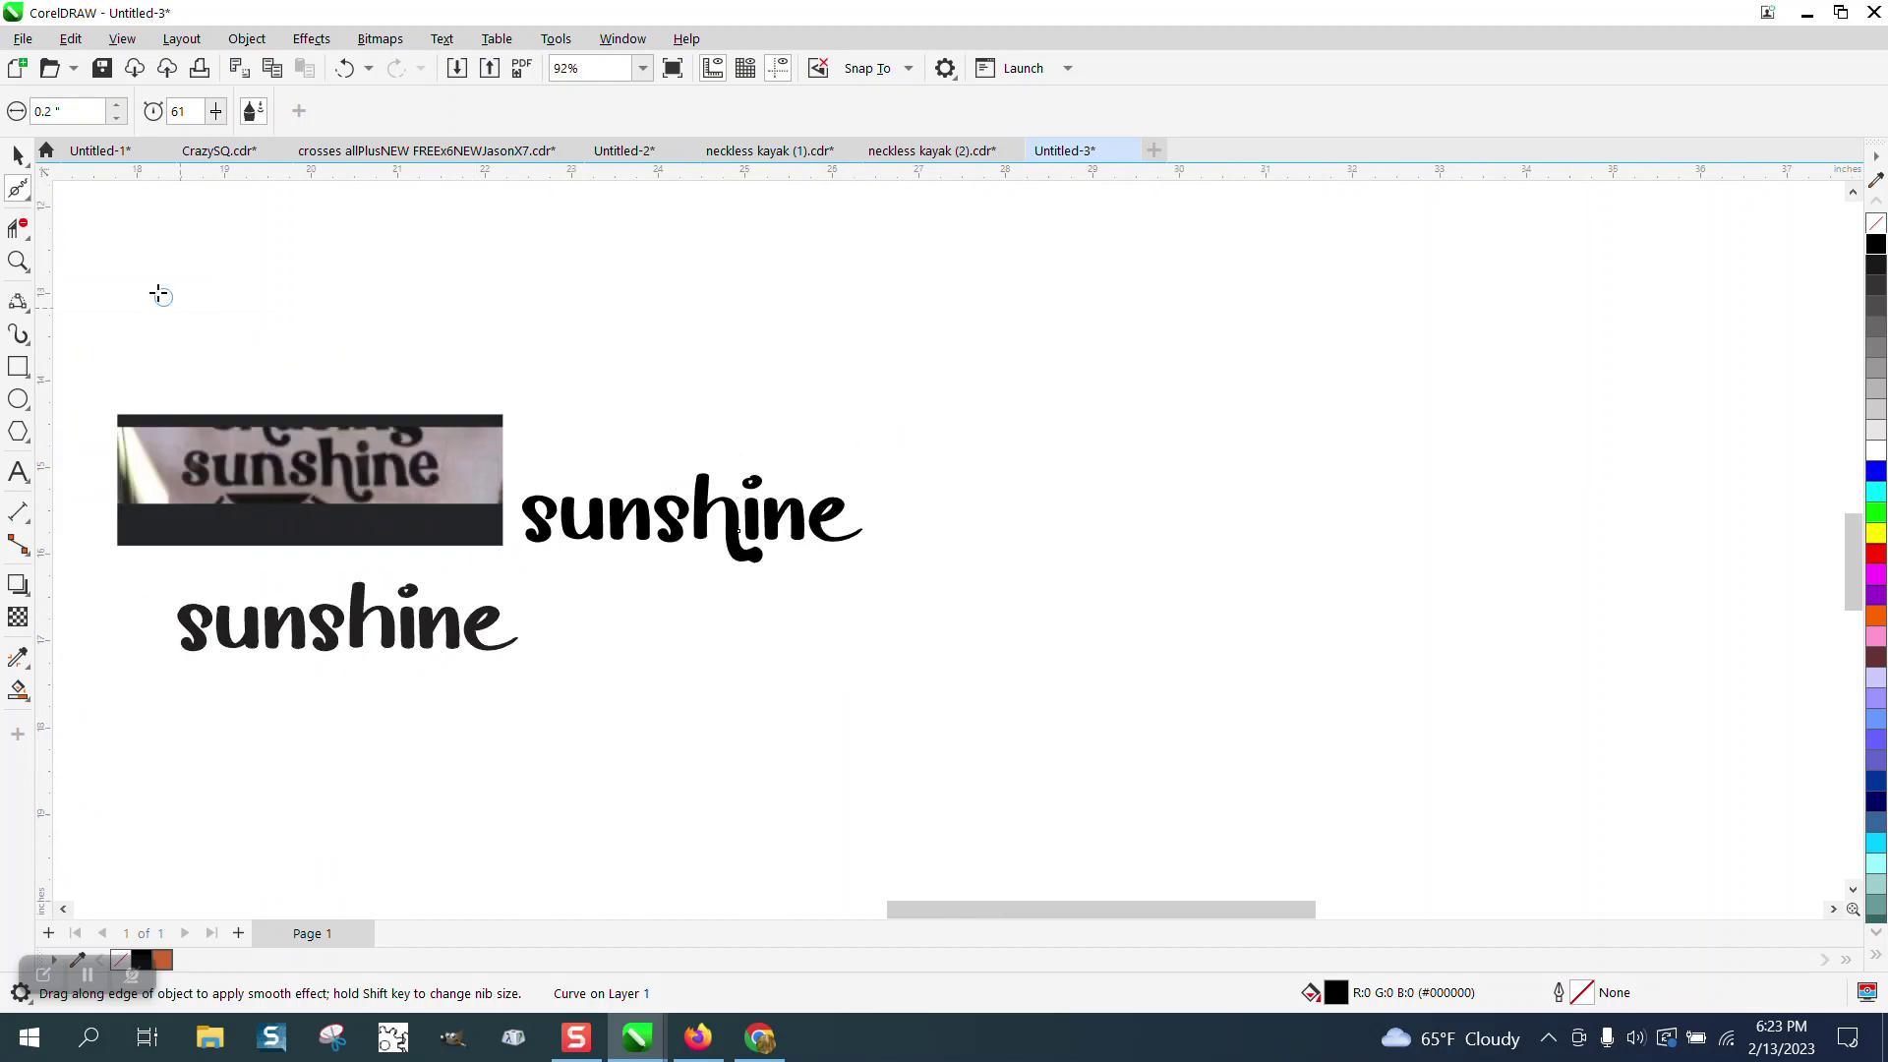
pyautogui.click(18, 261)
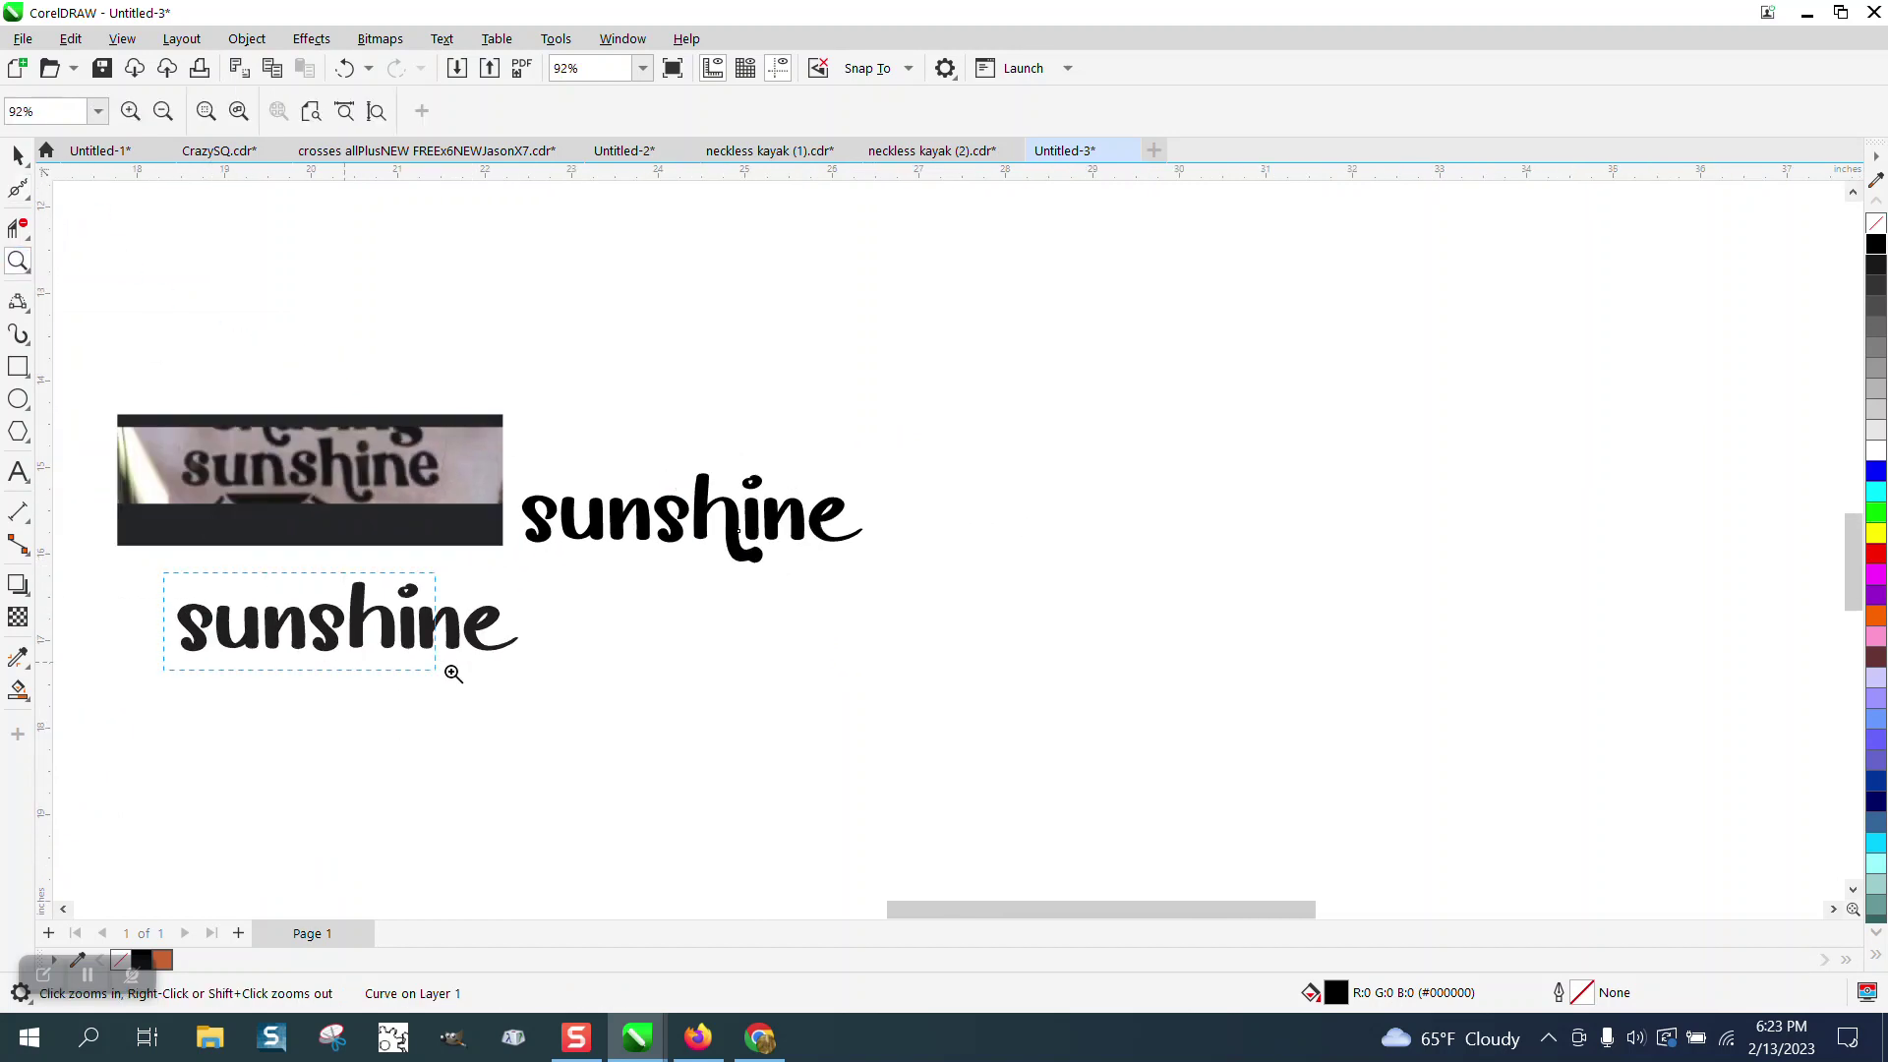
pyautogui.moveTo(451, 673); pyautogui.dragTo(699, 730)
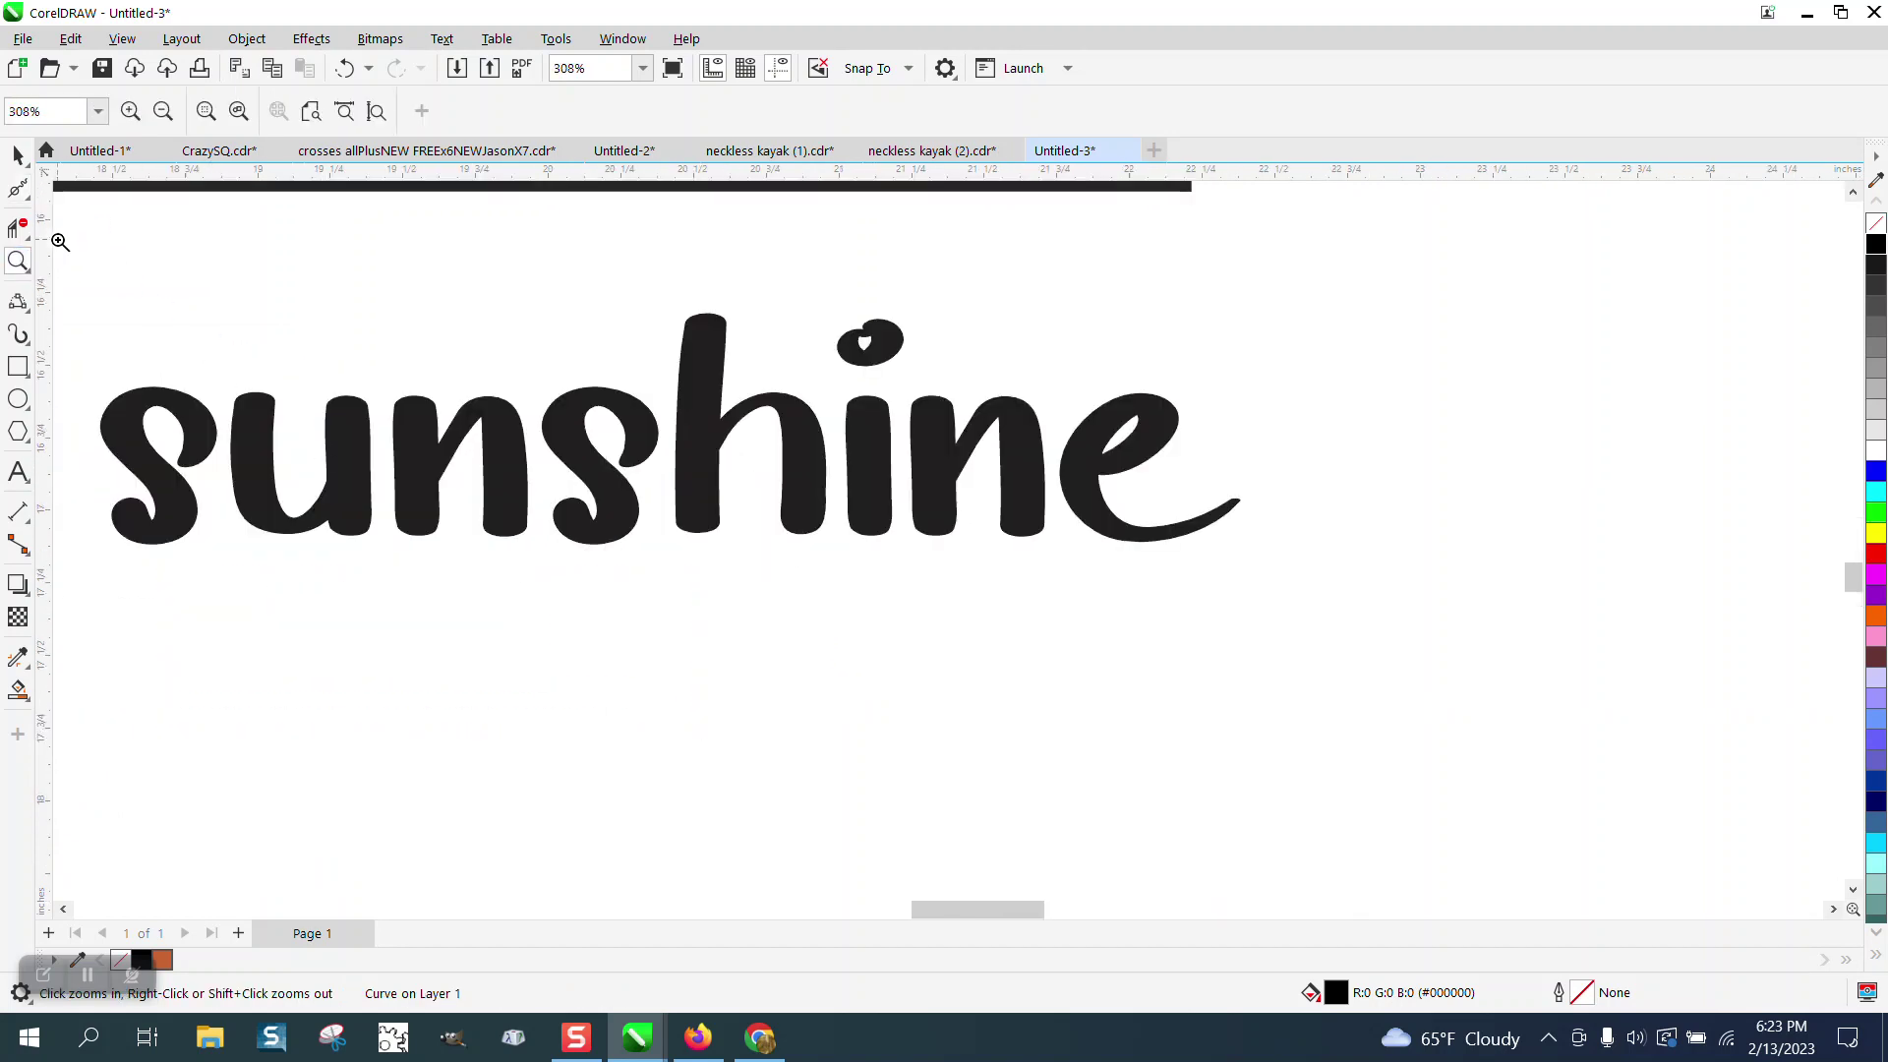
pyautogui.click(18, 154)
pyautogui.click(505, 406)
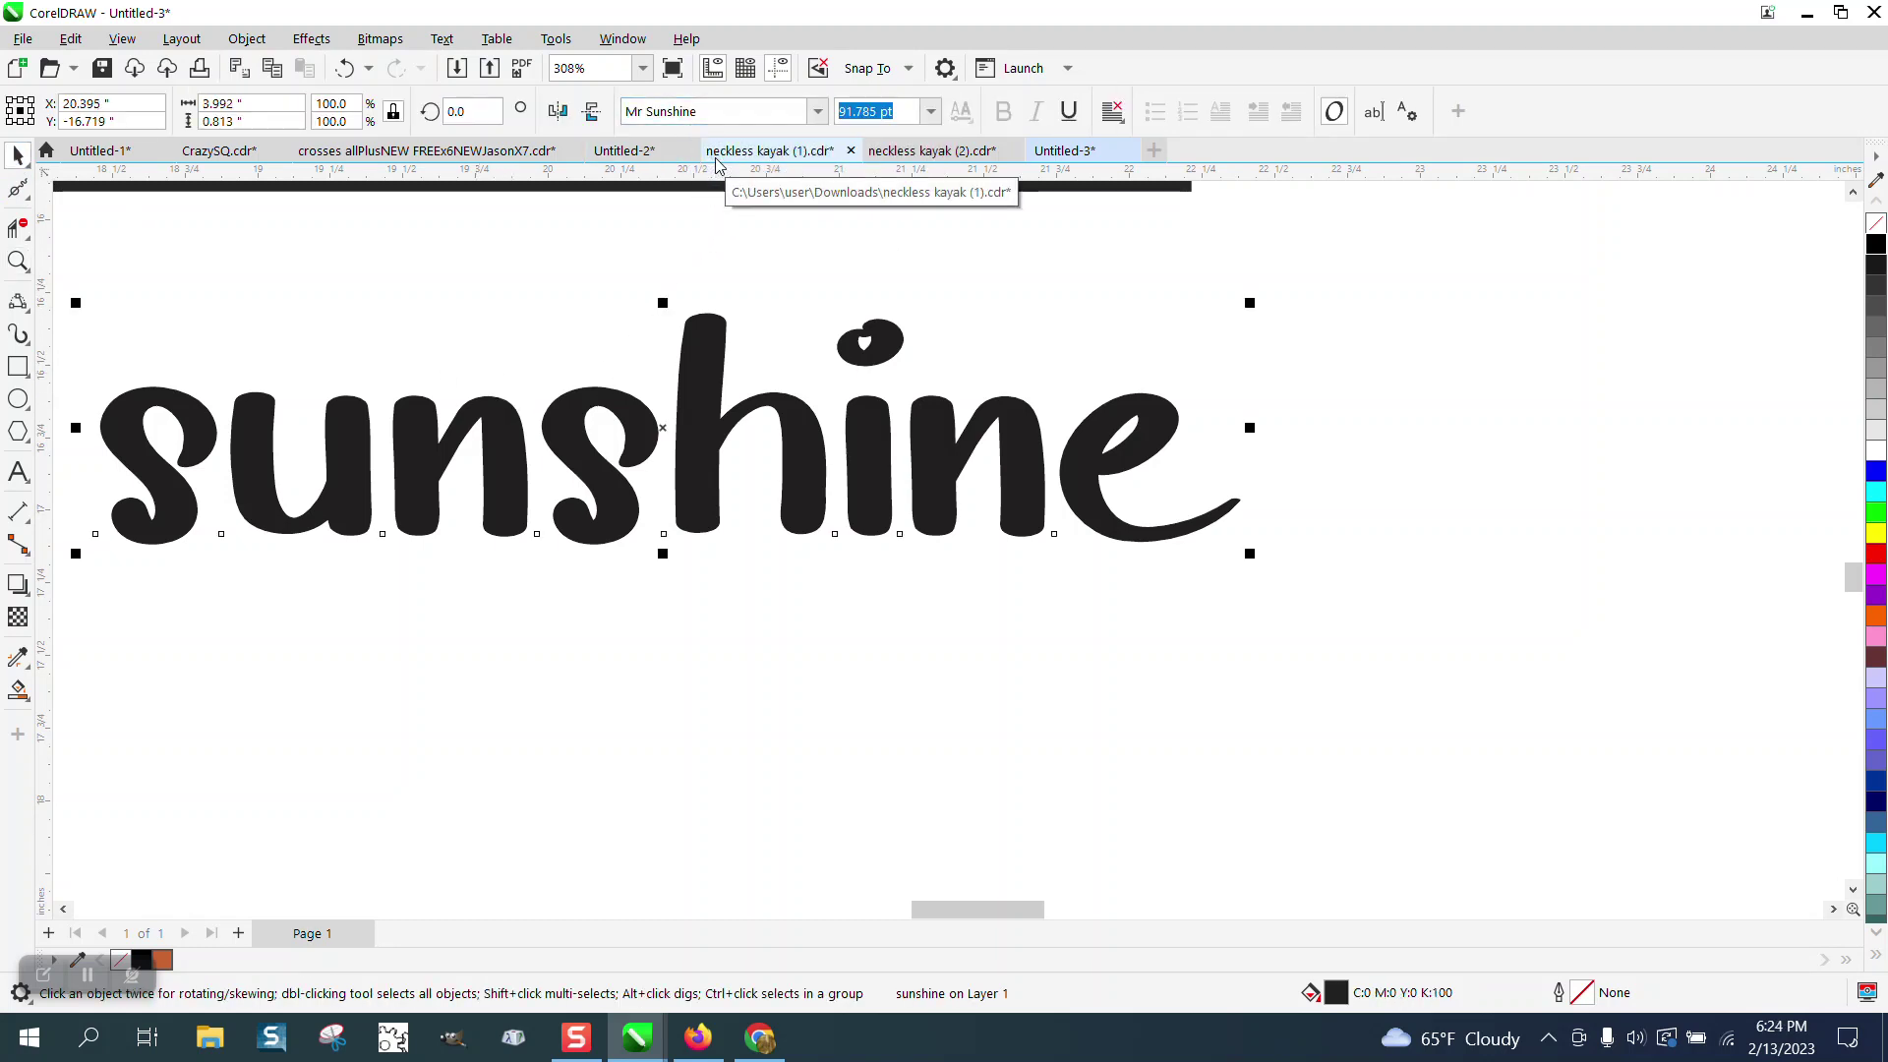
pyautogui.moveTo(664, 426); pyautogui.dragTo(677, 719)
pyautogui.moveTo(698, 824); pyautogui.dragTo(702, 811)
# Convert the copy to curves with no fill and a black outline.
pyautogui.click(248, 39)
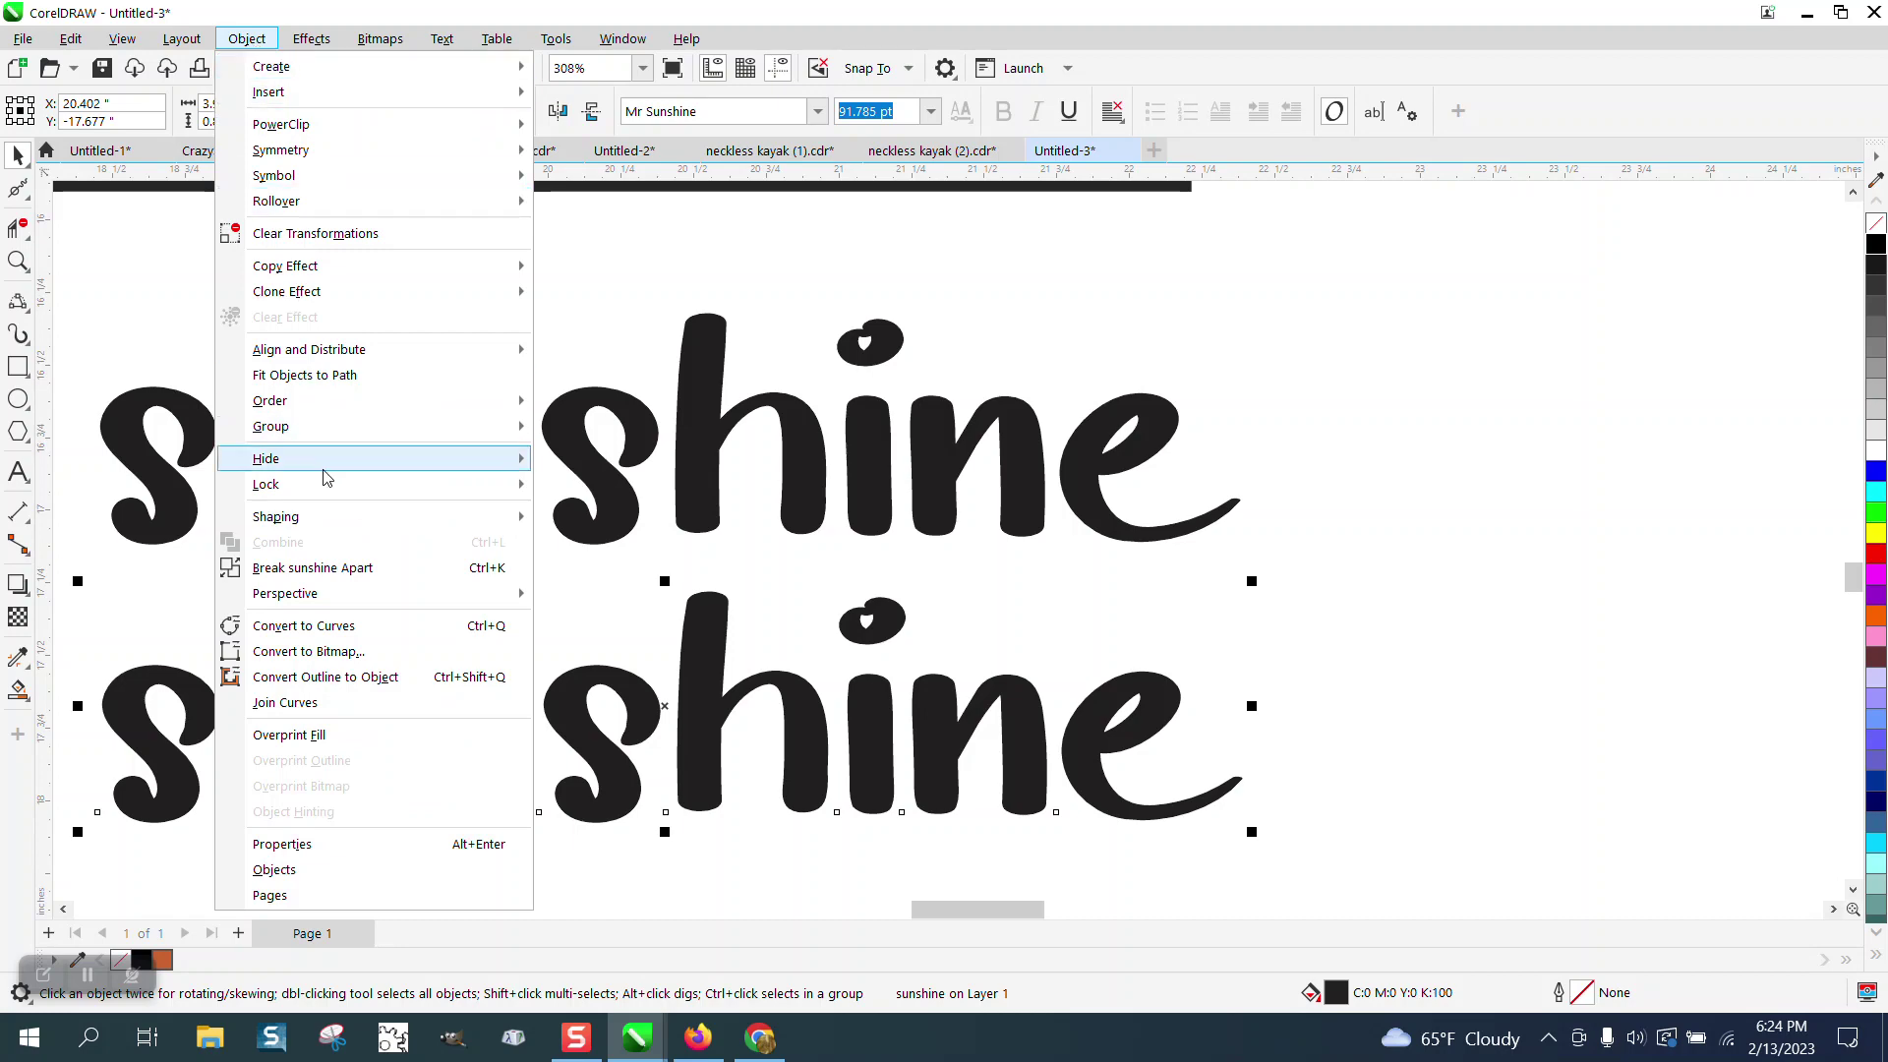
pyautogui.click(330, 626)
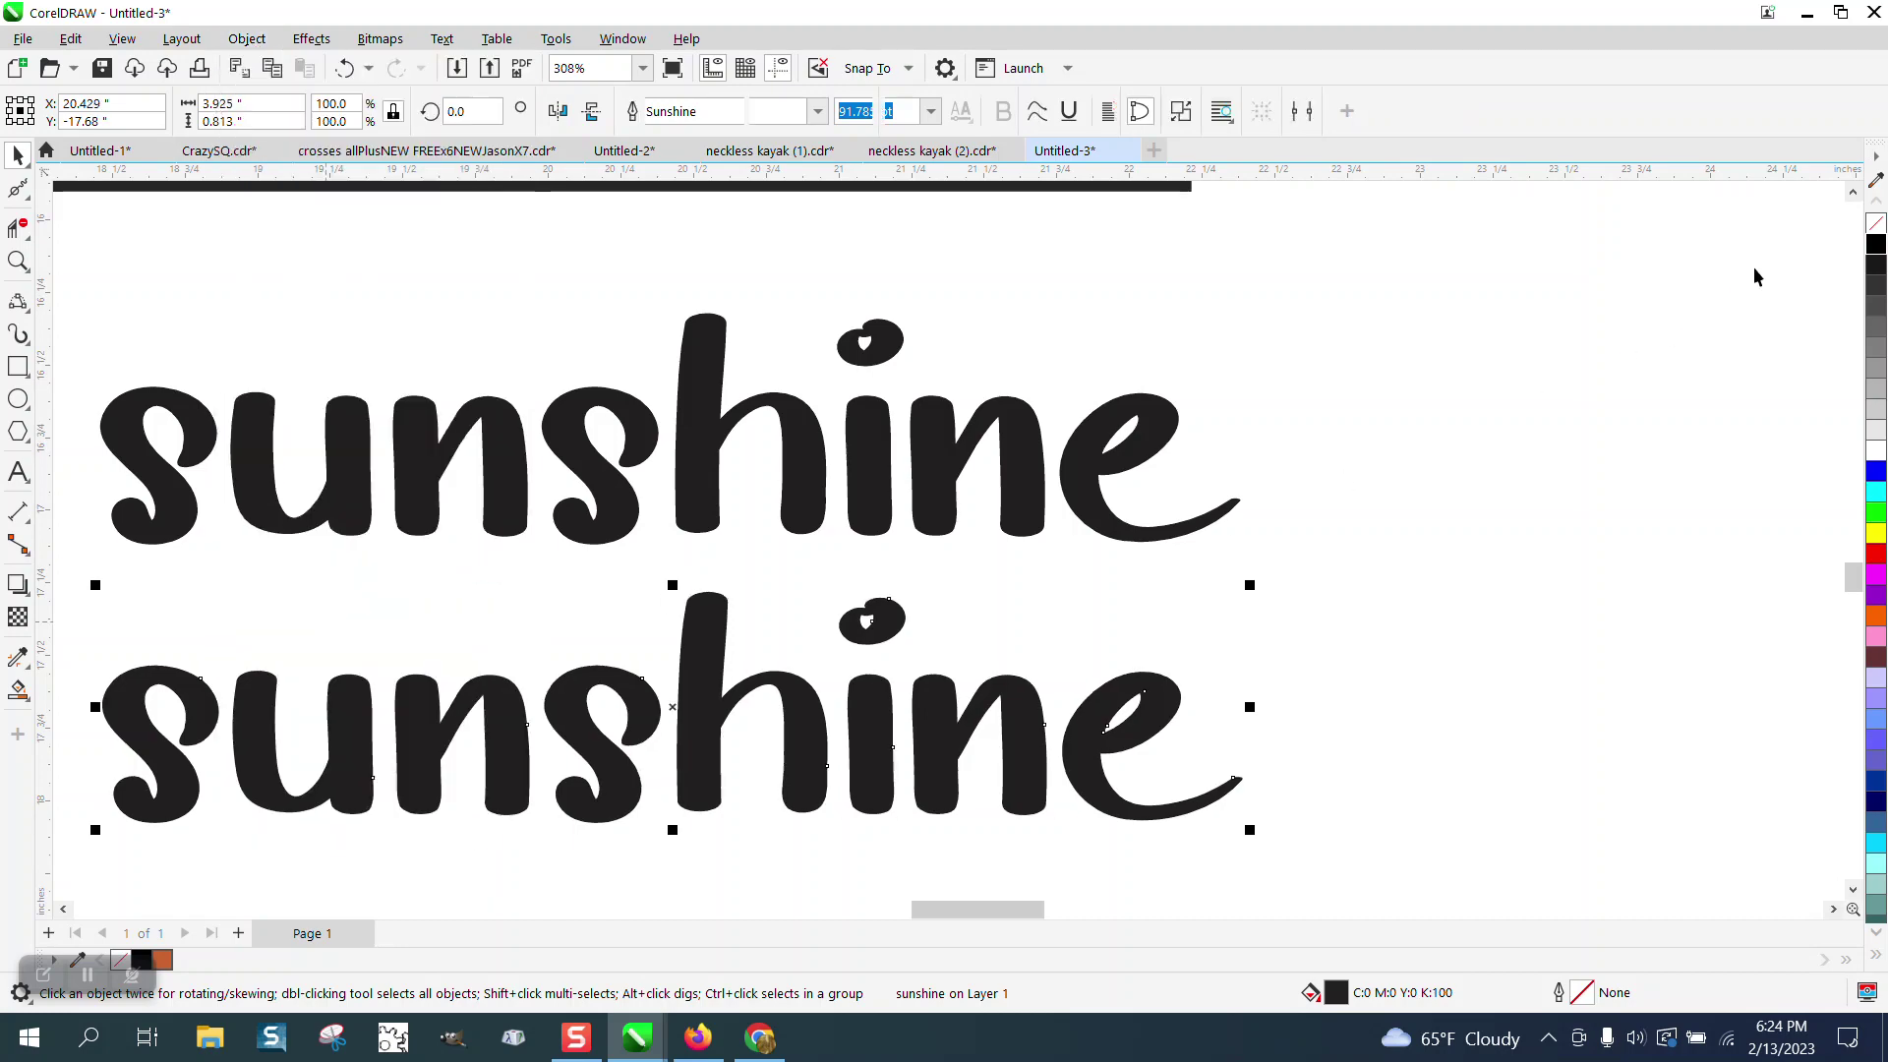
pyautogui.click(1876, 223)
pyautogui.rightClick(1876, 244)
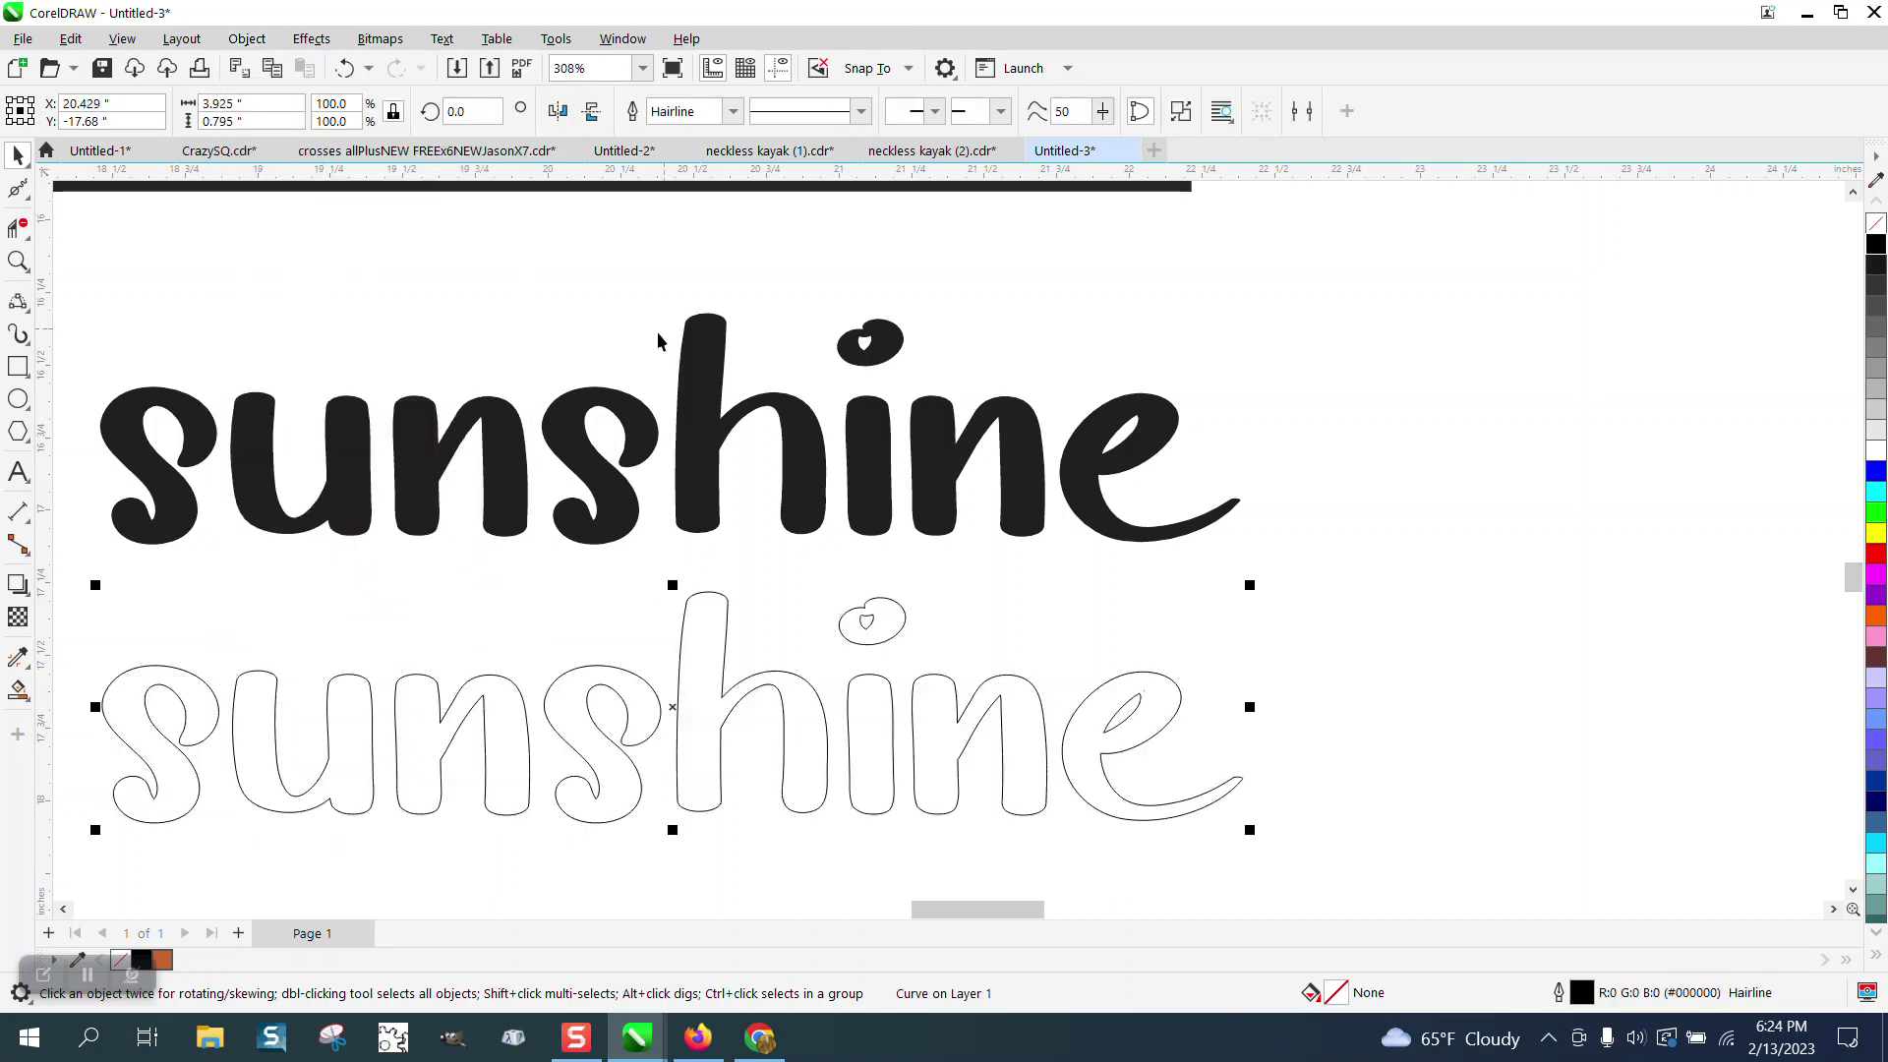
# Move the reference photo beneath the outlined sunshine and zoom in on it.
pyautogui.scroll(-5, 865, 413)
pyautogui.moveTo(878, 278); pyautogui.dragTo(938, 615)
pyautogui.click(18, 261)
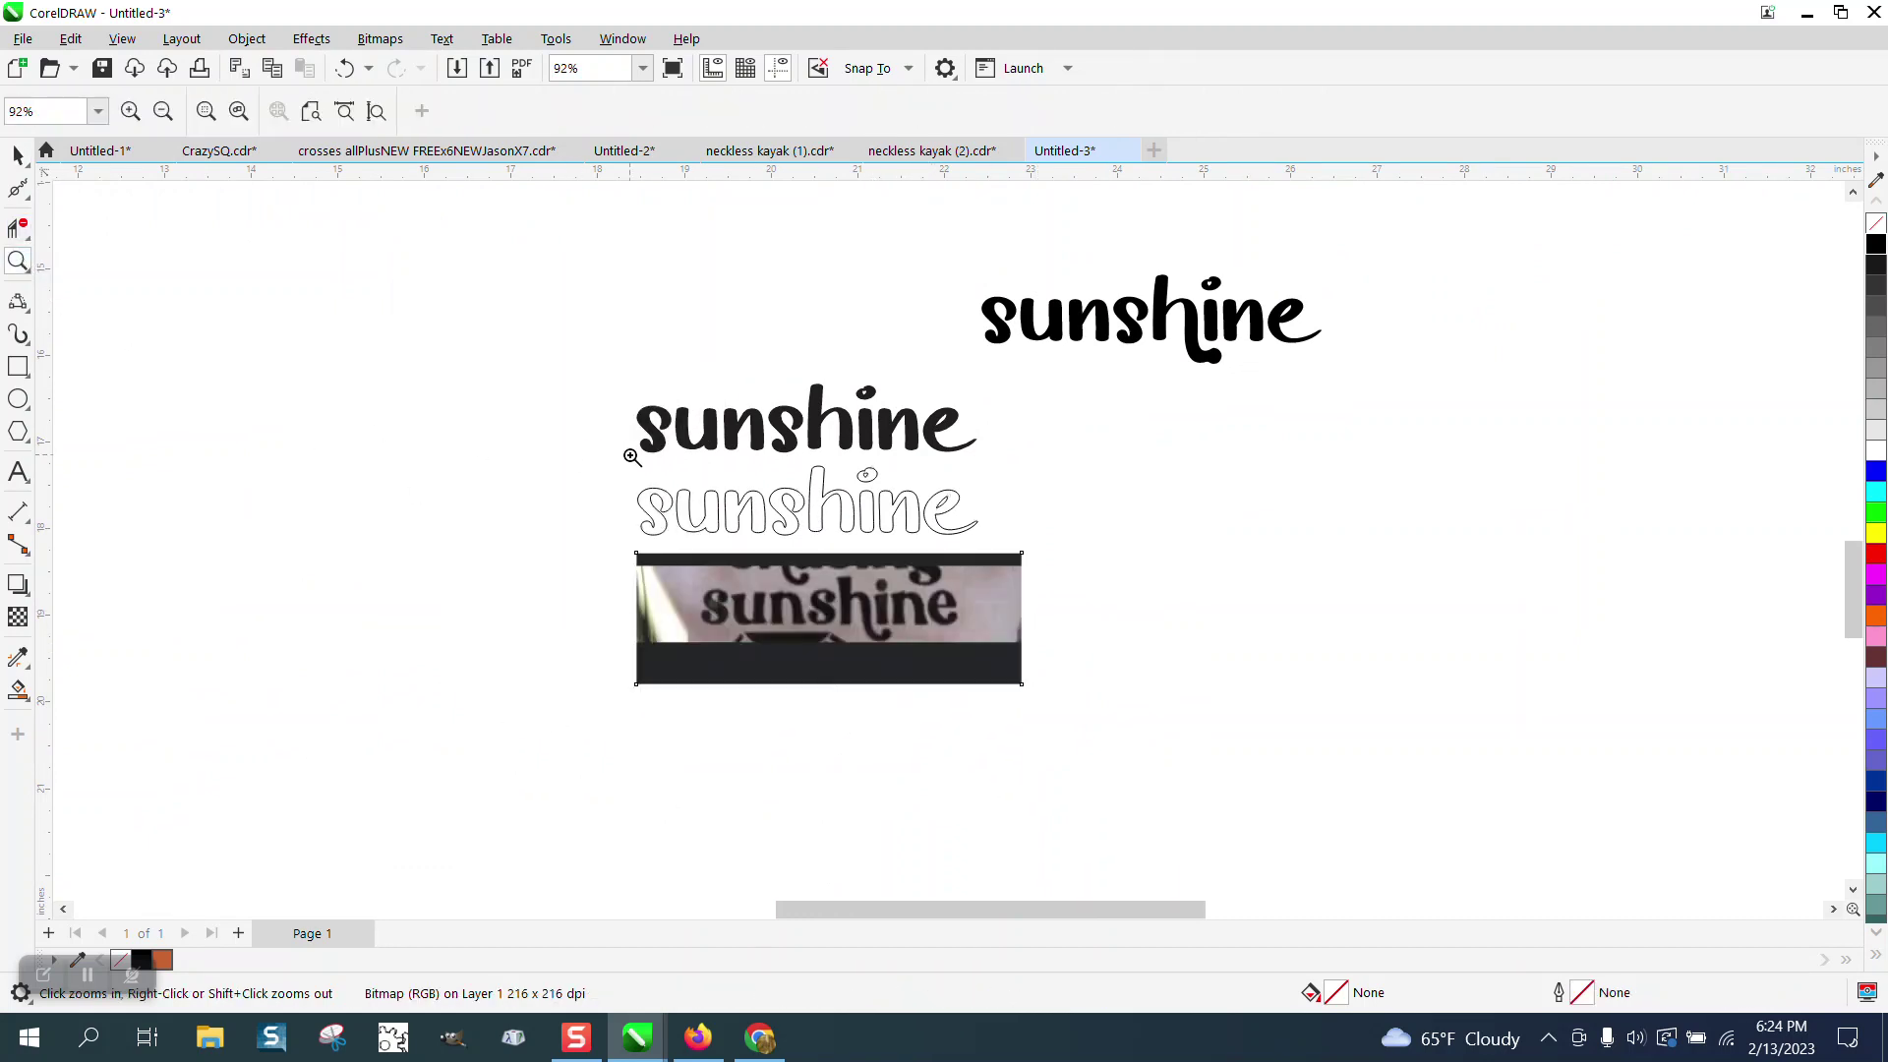
pyautogui.moveTo(718, 457); pyautogui.dragTo(1259, 824)
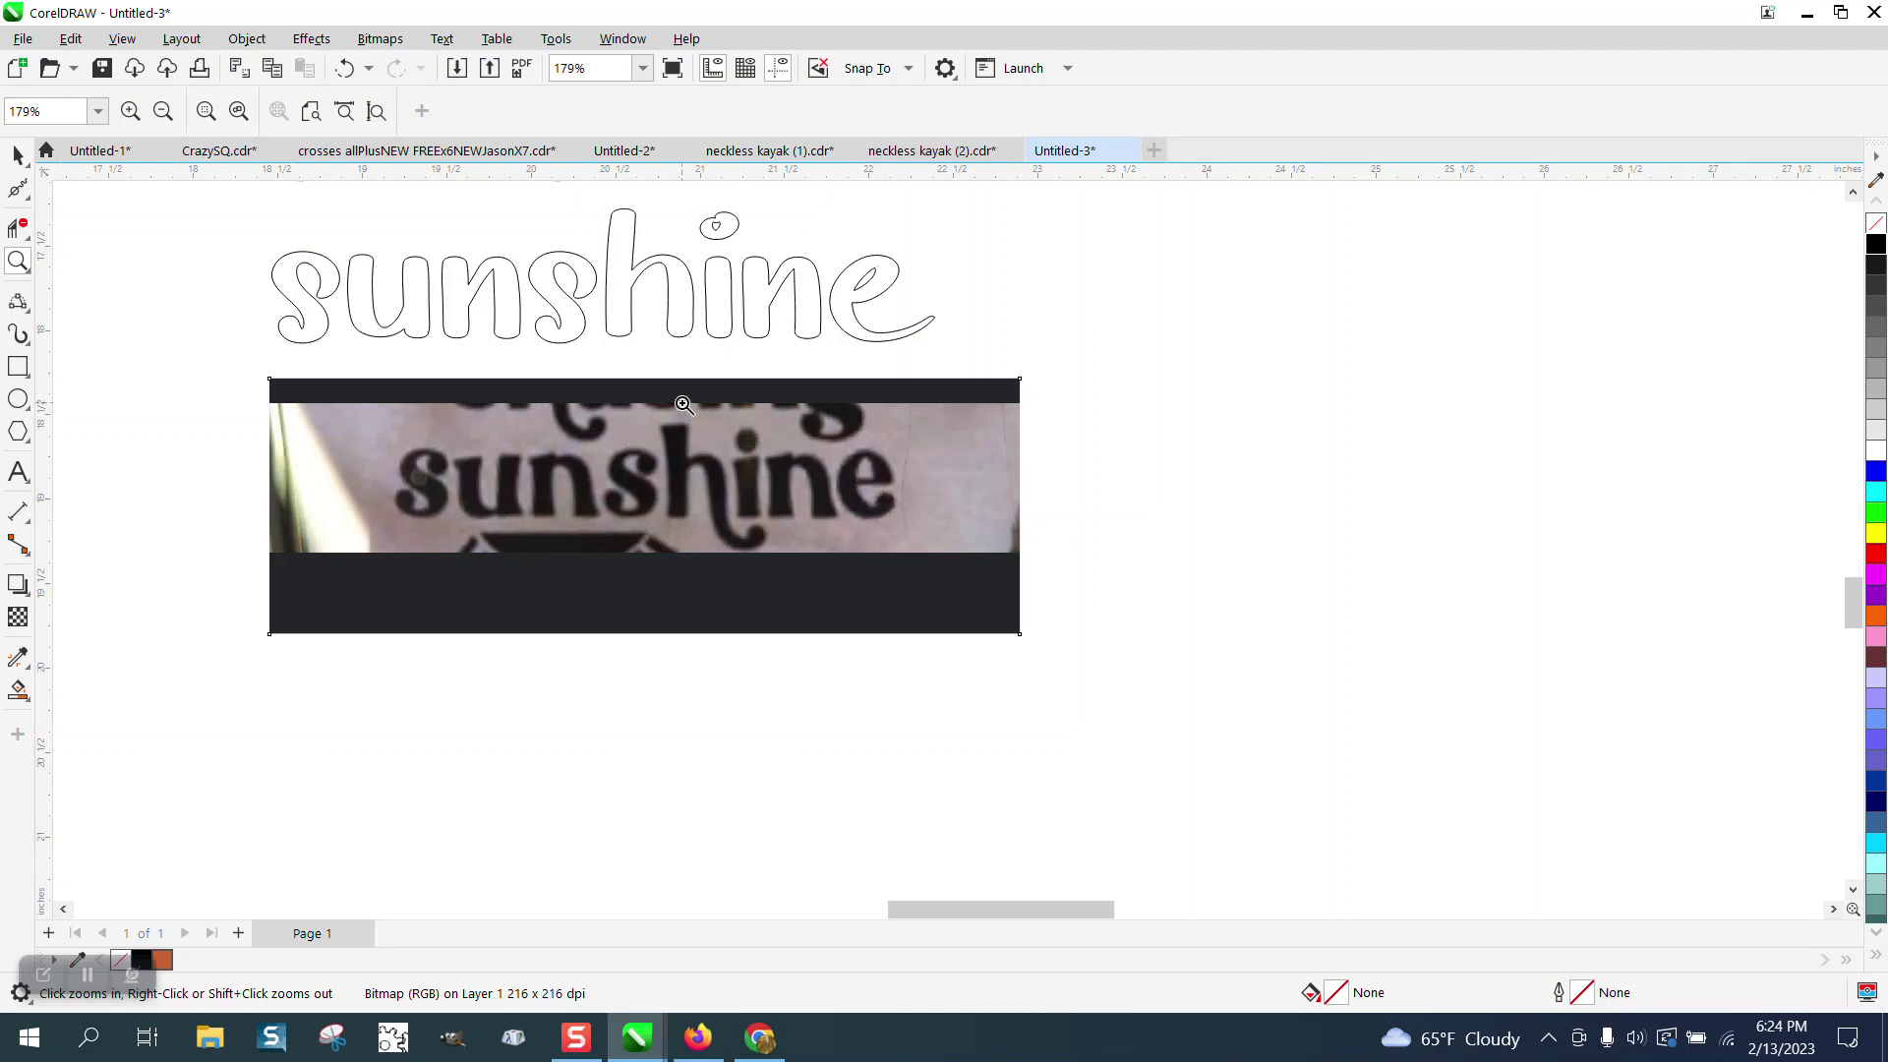
# Lower the reference photo slightly and draw a small circle below the i.
pyautogui.click(15, 158)
pyautogui.moveTo(661, 429); pyautogui.dragTo(661, 456)
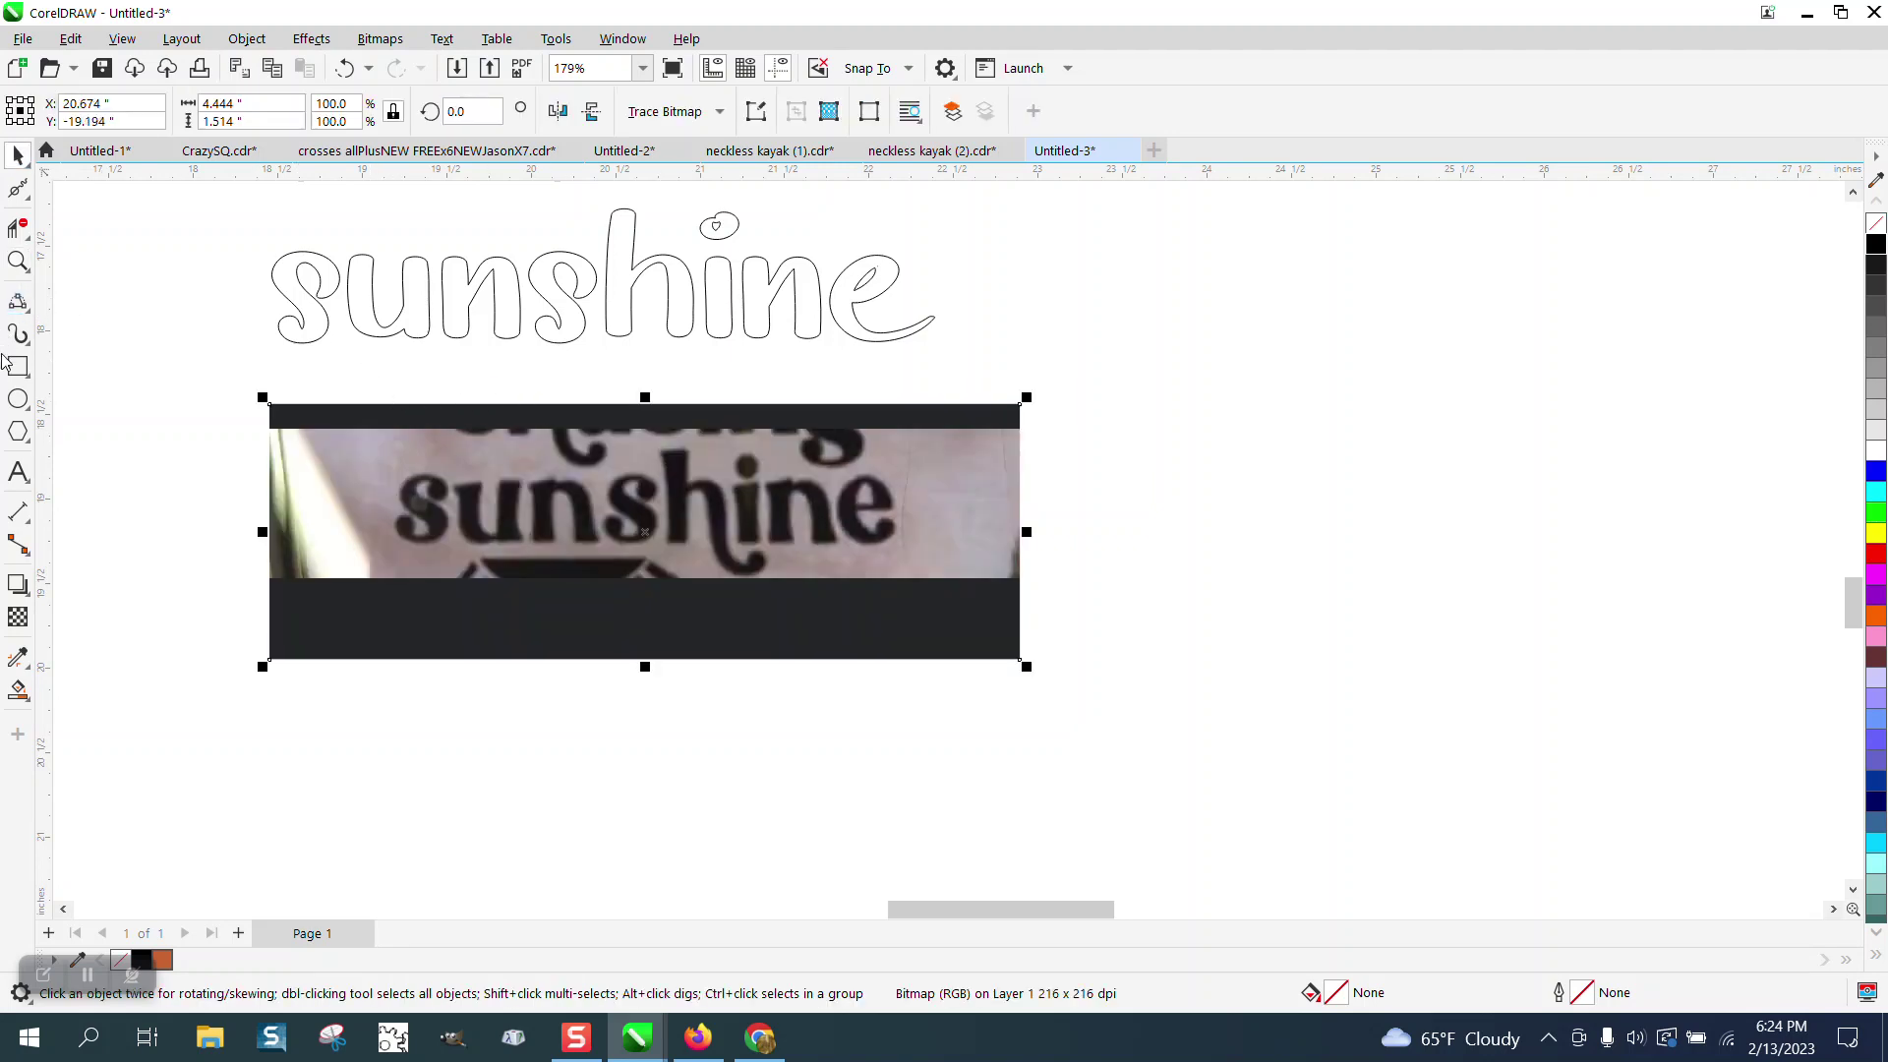
pyautogui.click(18, 398)
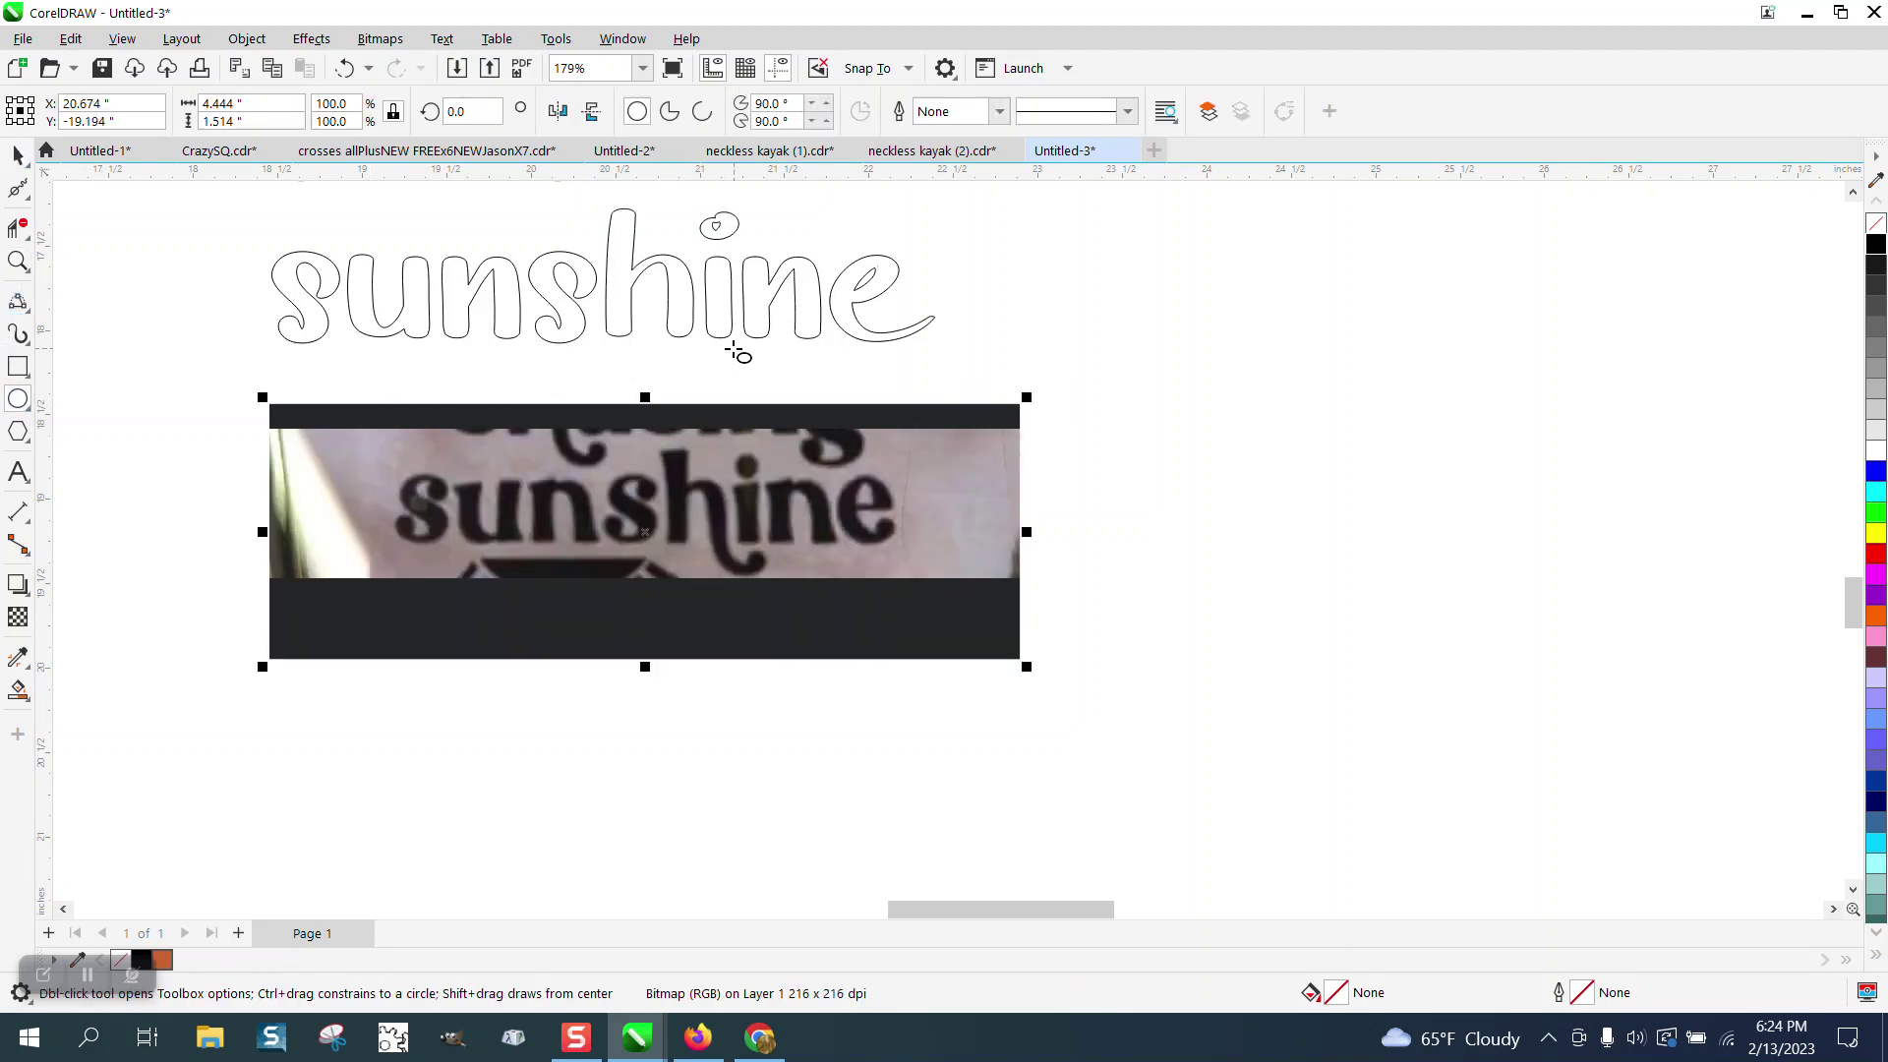
pyautogui.moveTo(732, 348); pyautogui.dragTo(706, 375)
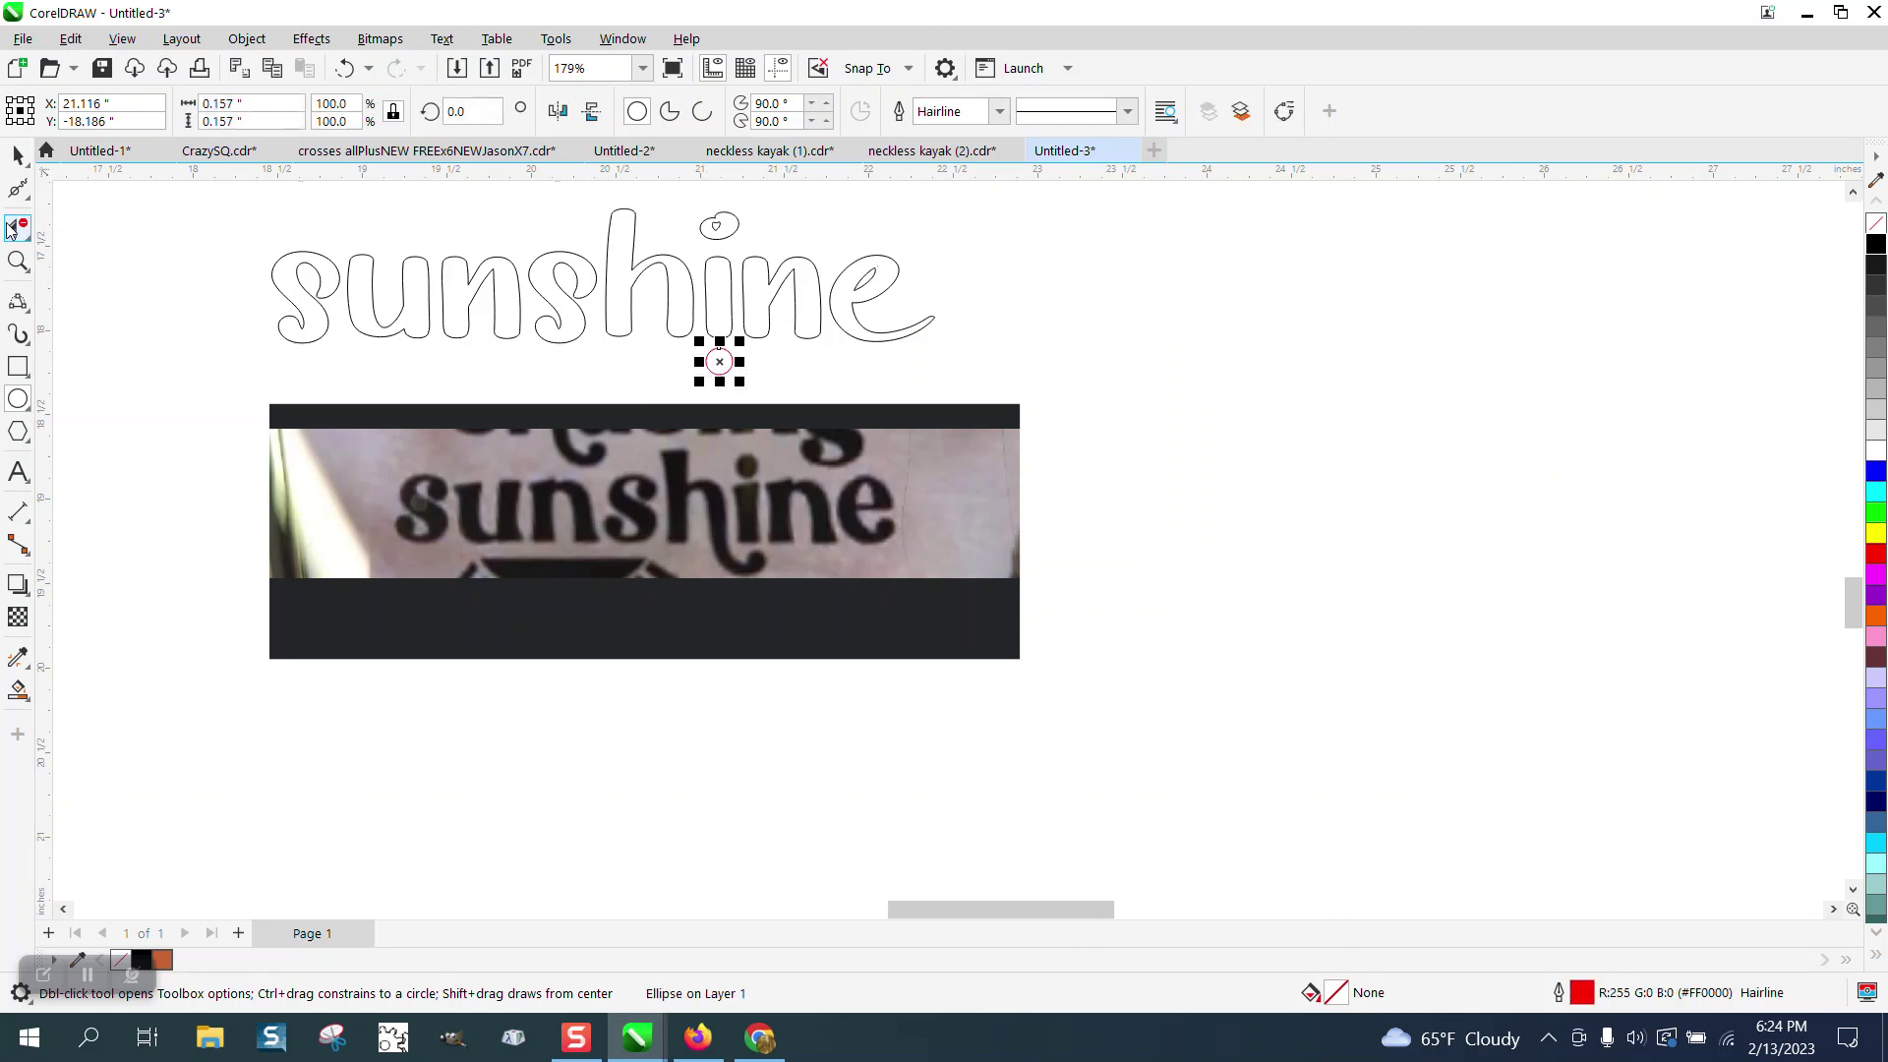
# Duplicate the outlined sunshine and circle with Ctrl+D and nudge the copy beside the original.
pyautogui.click(18, 261)
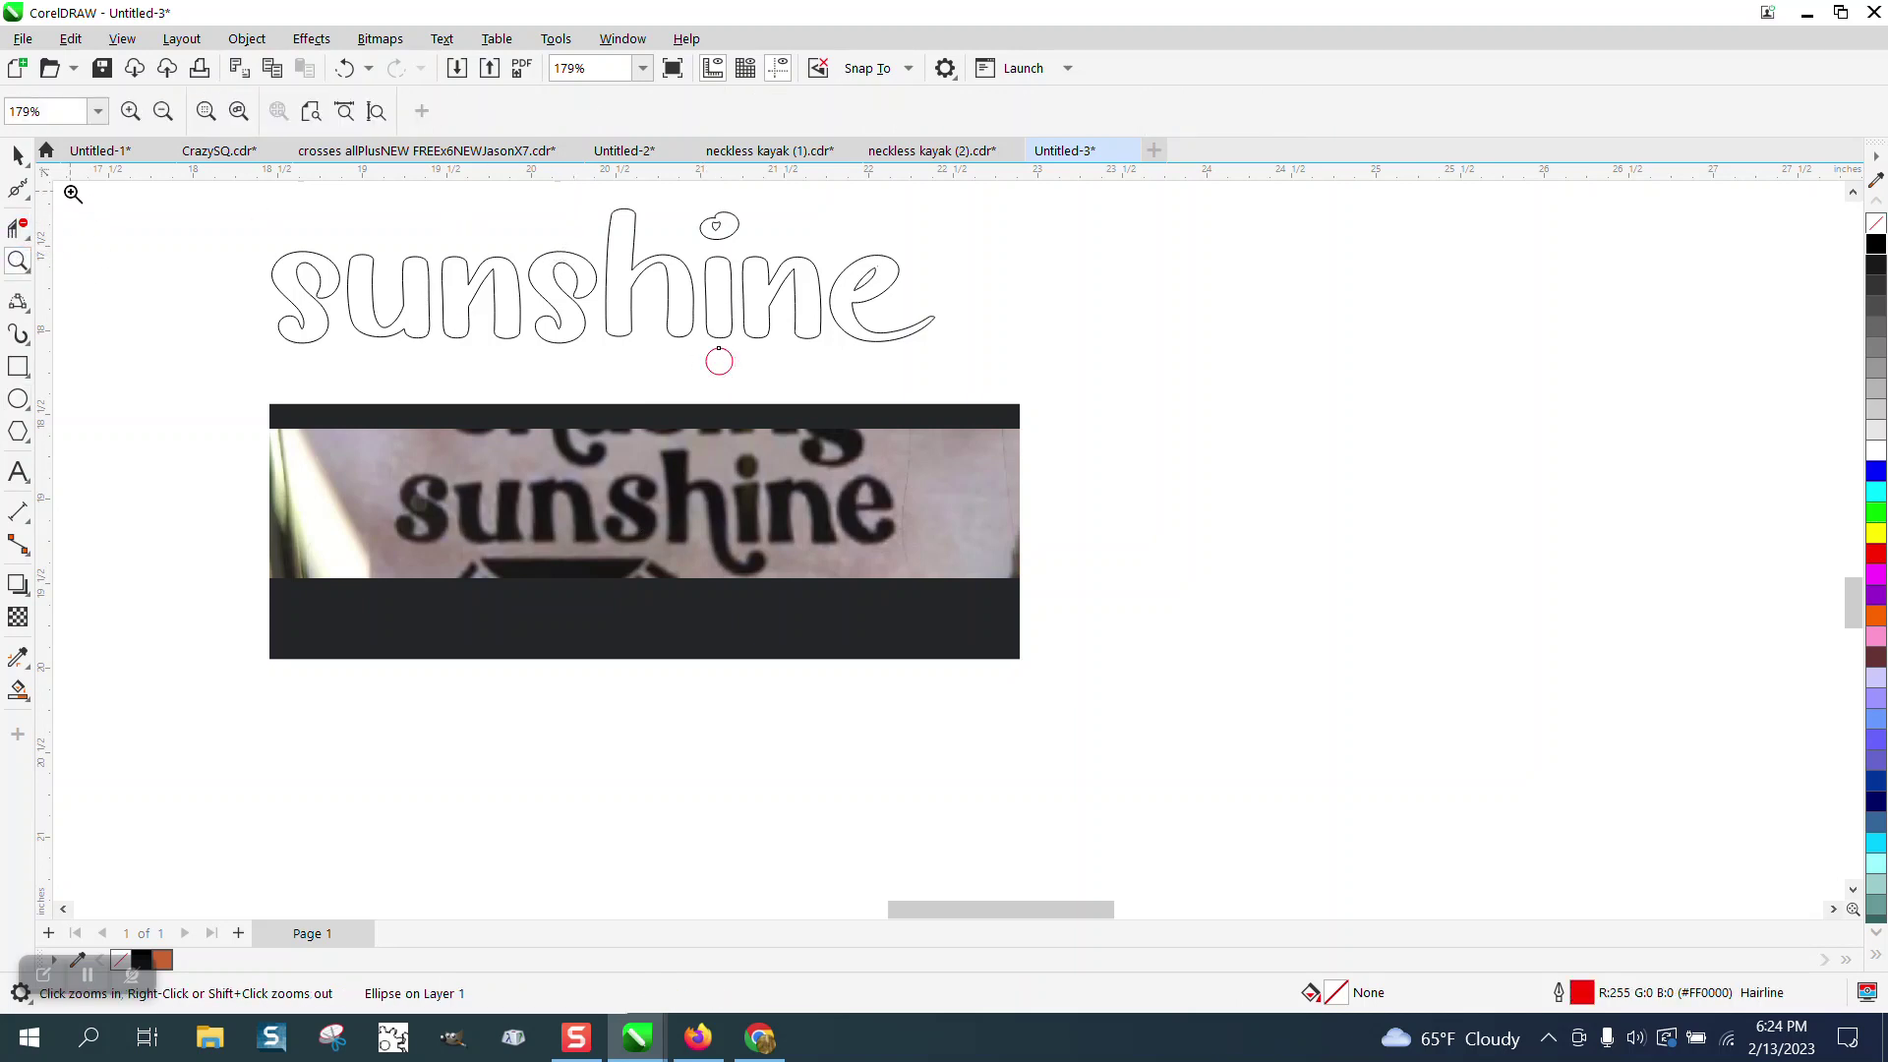
pyautogui.click(18, 154)
pyautogui.moveTo(222, 194); pyautogui.dragTo(954, 403)
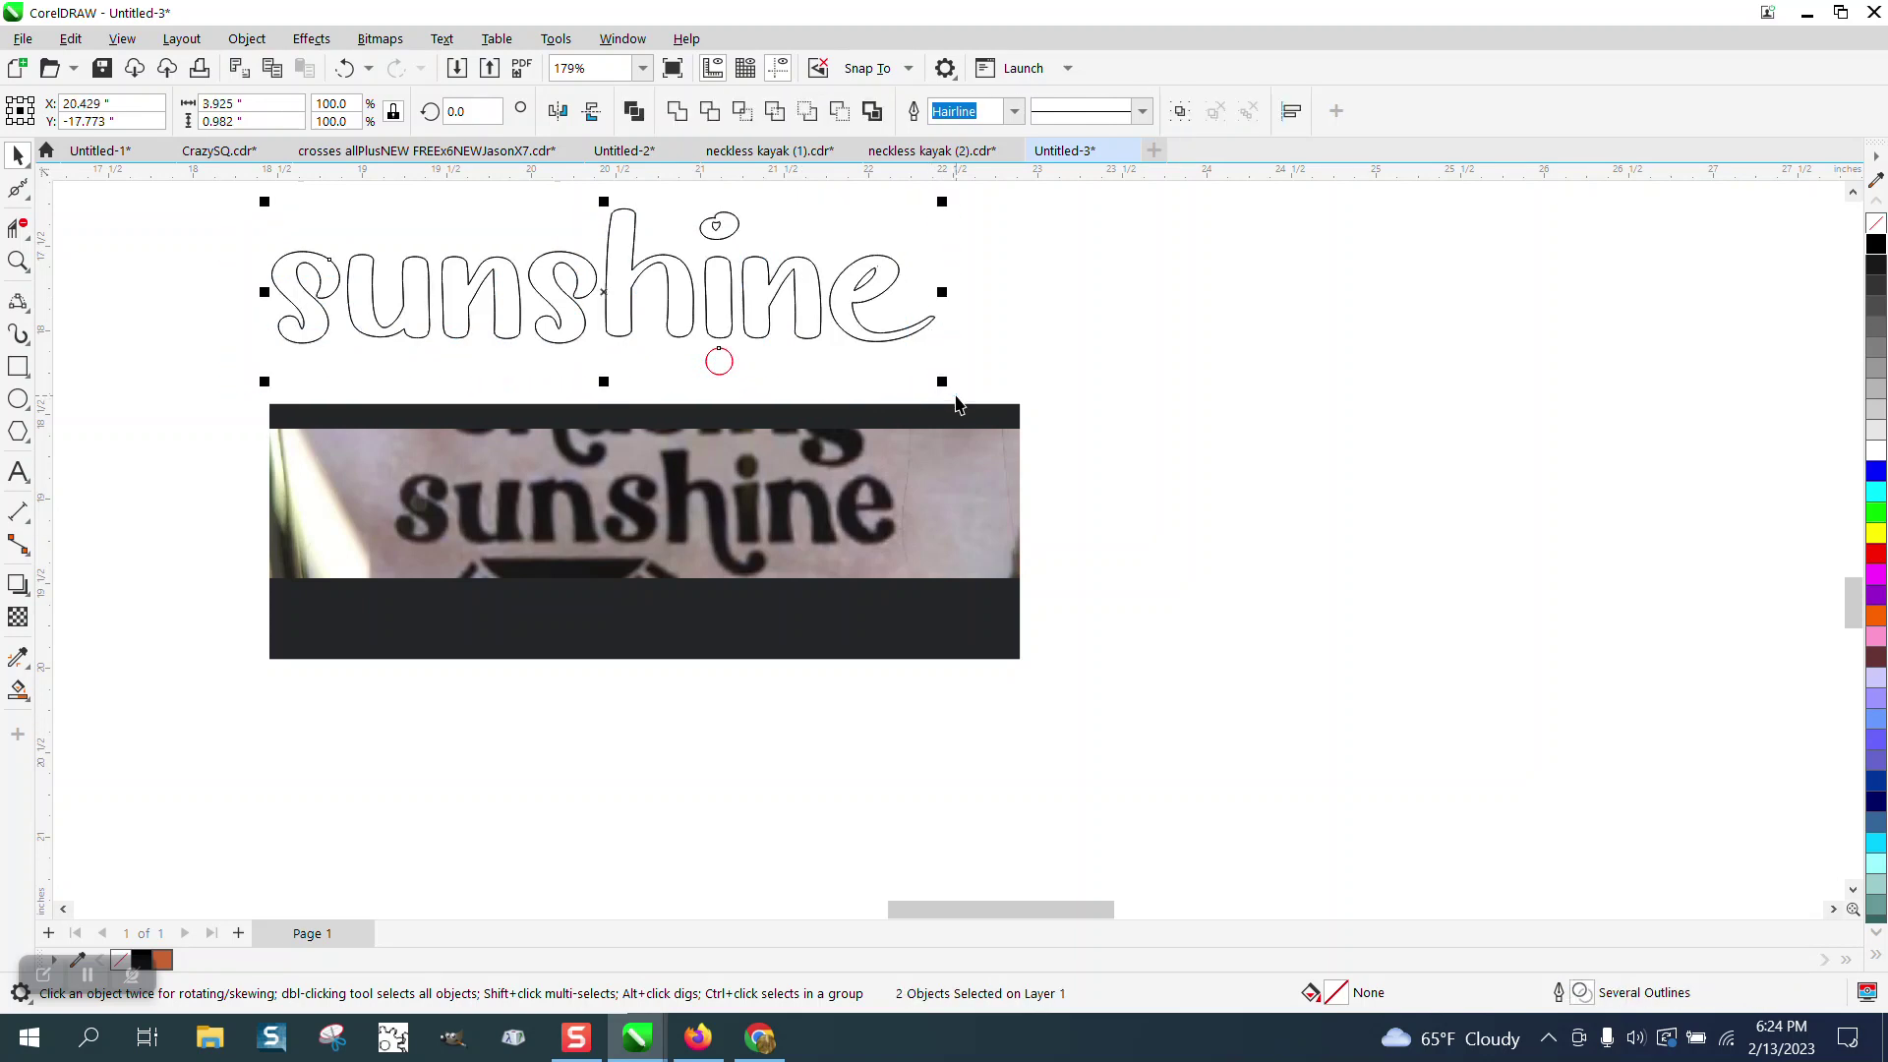
pyautogui.hotkey('ctrl', 'd')
pyautogui.press('Left')
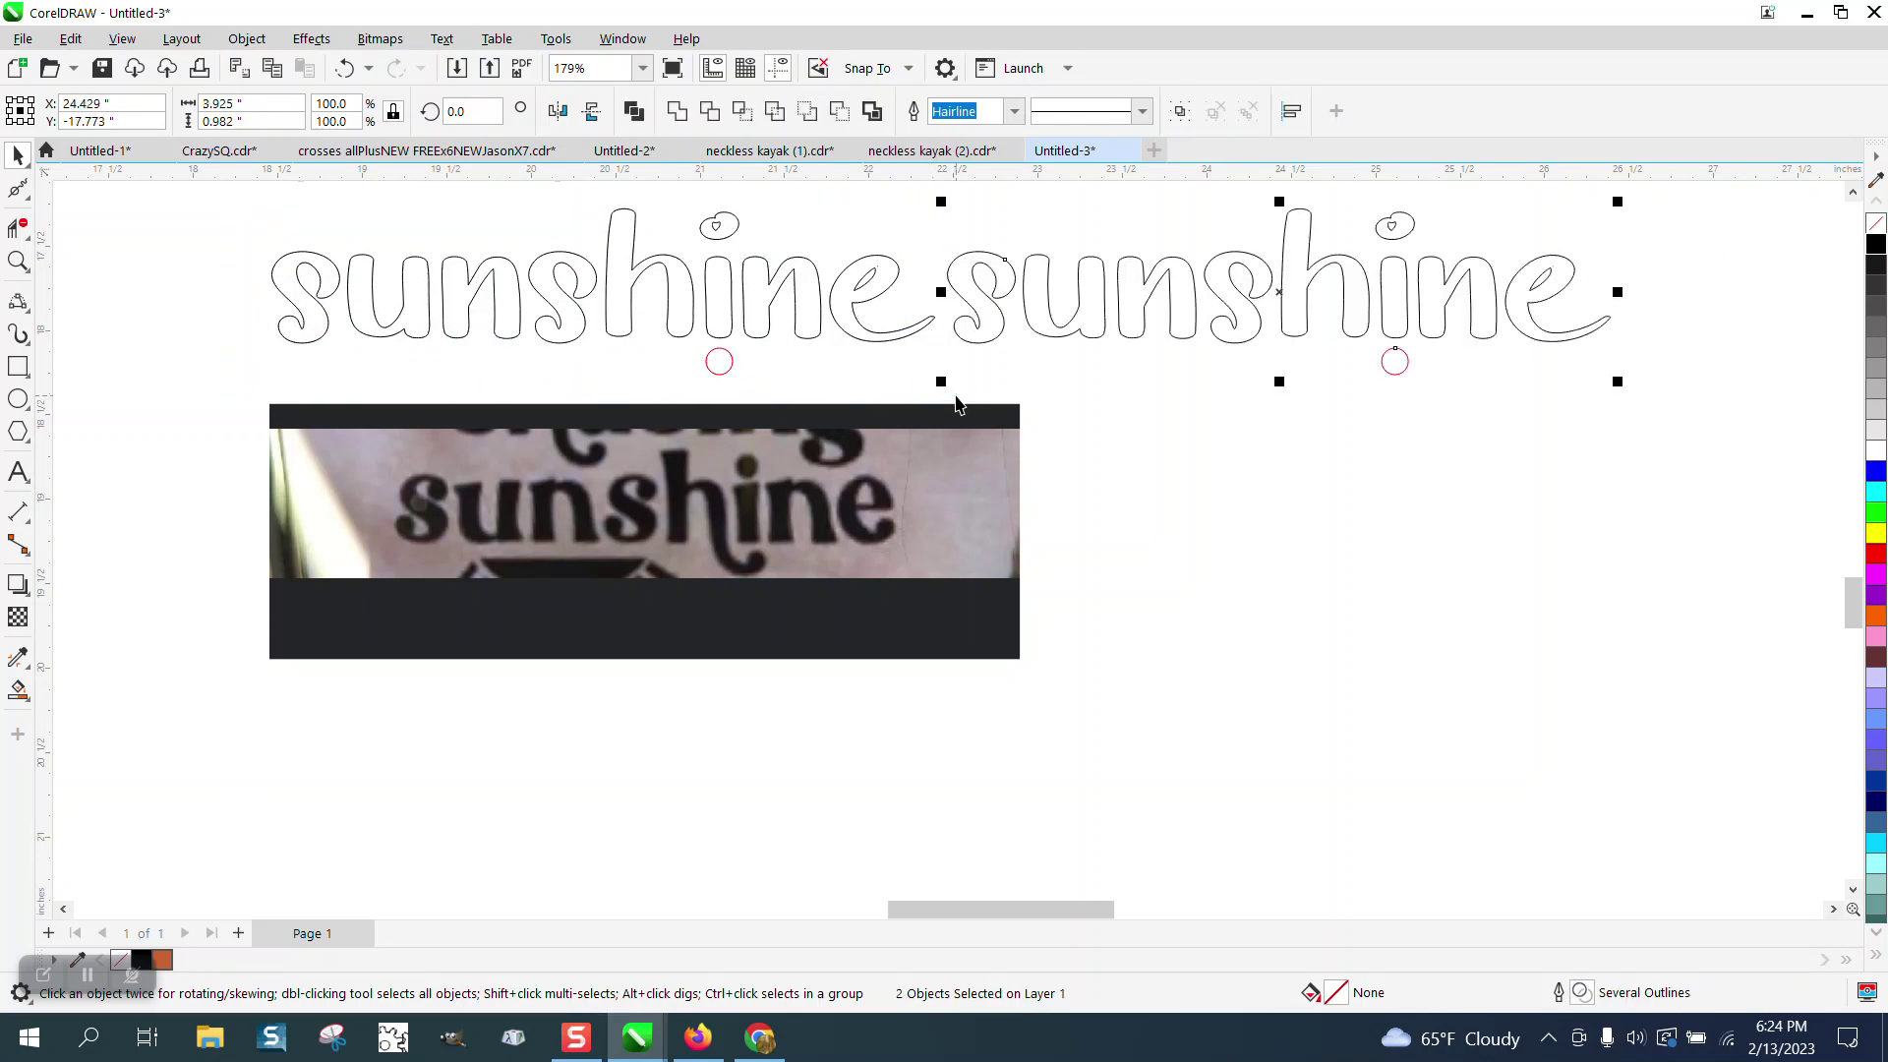
pyautogui.click(17, 260)
# Draw two 3-point curves from the h stem around the guide circle's top and bottom.
pyautogui.moveTo(605, 220); pyautogui.dragTo(904, 444)
pyautogui.click(27, 308)
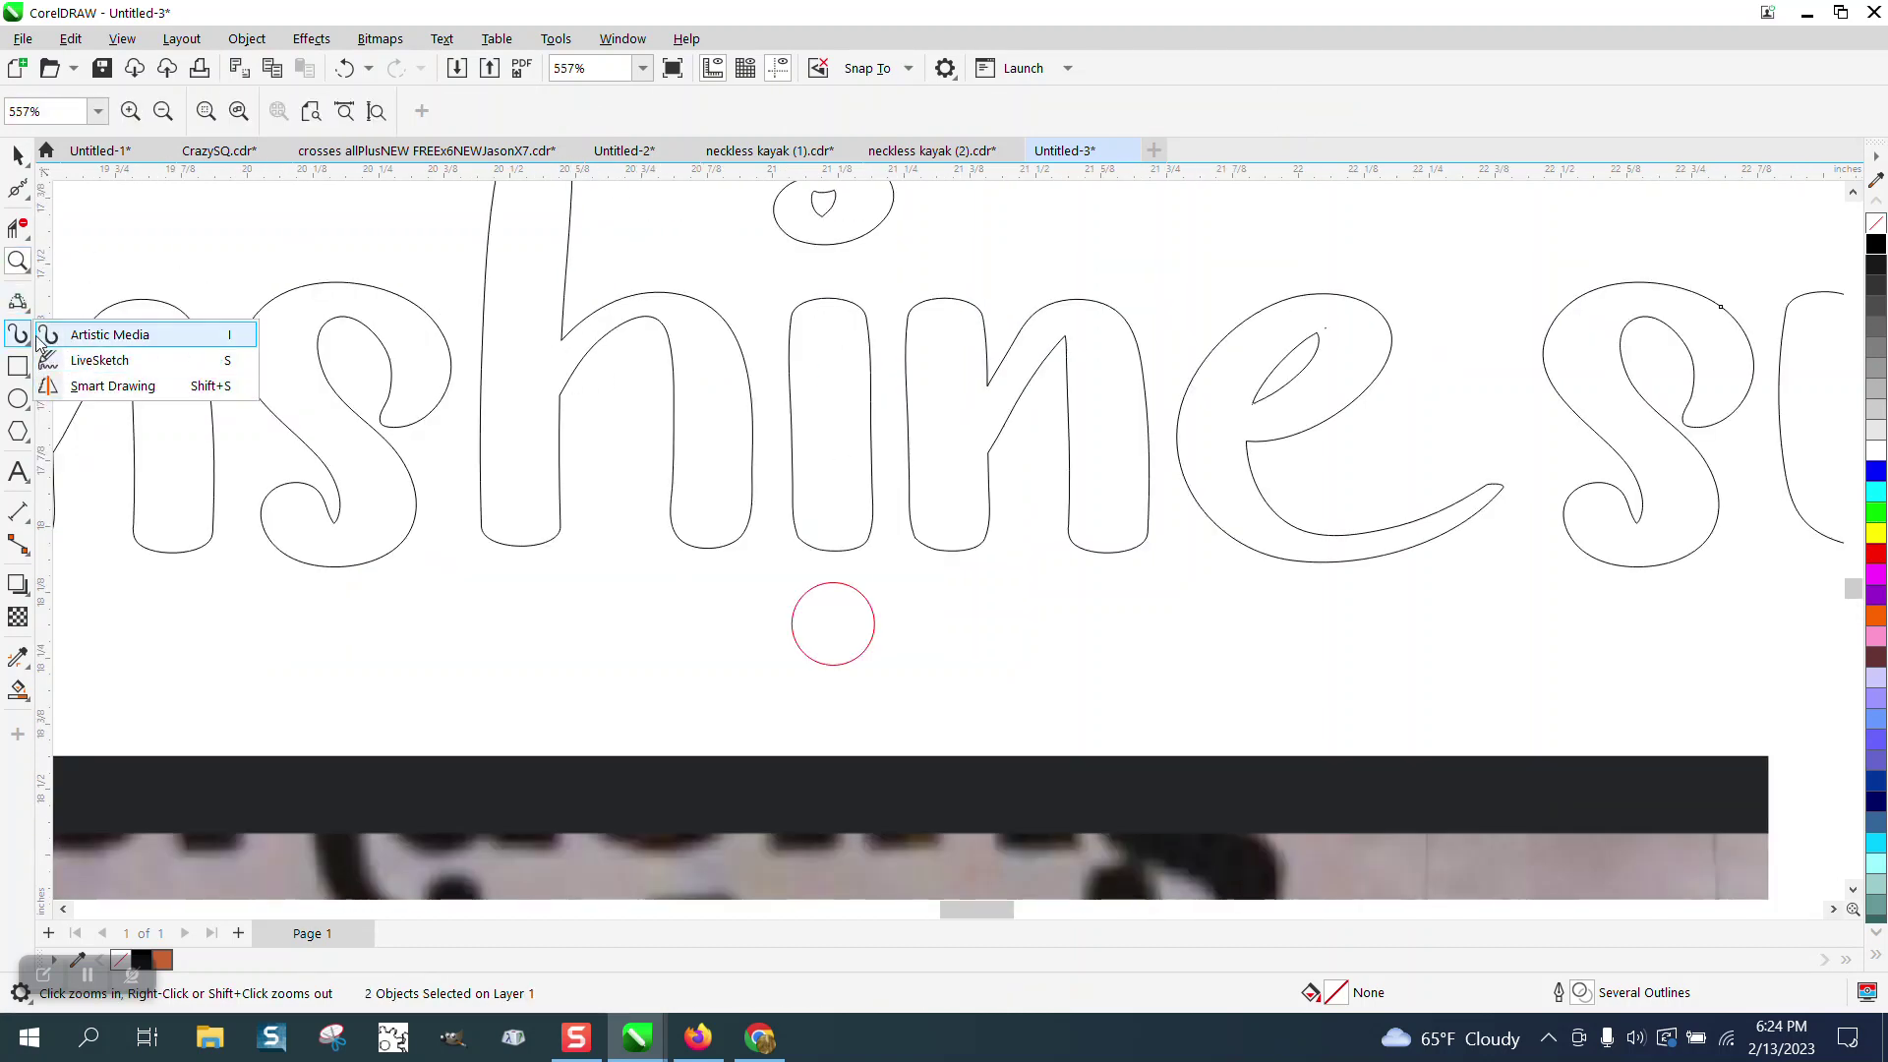
pyautogui.click(98, 455)
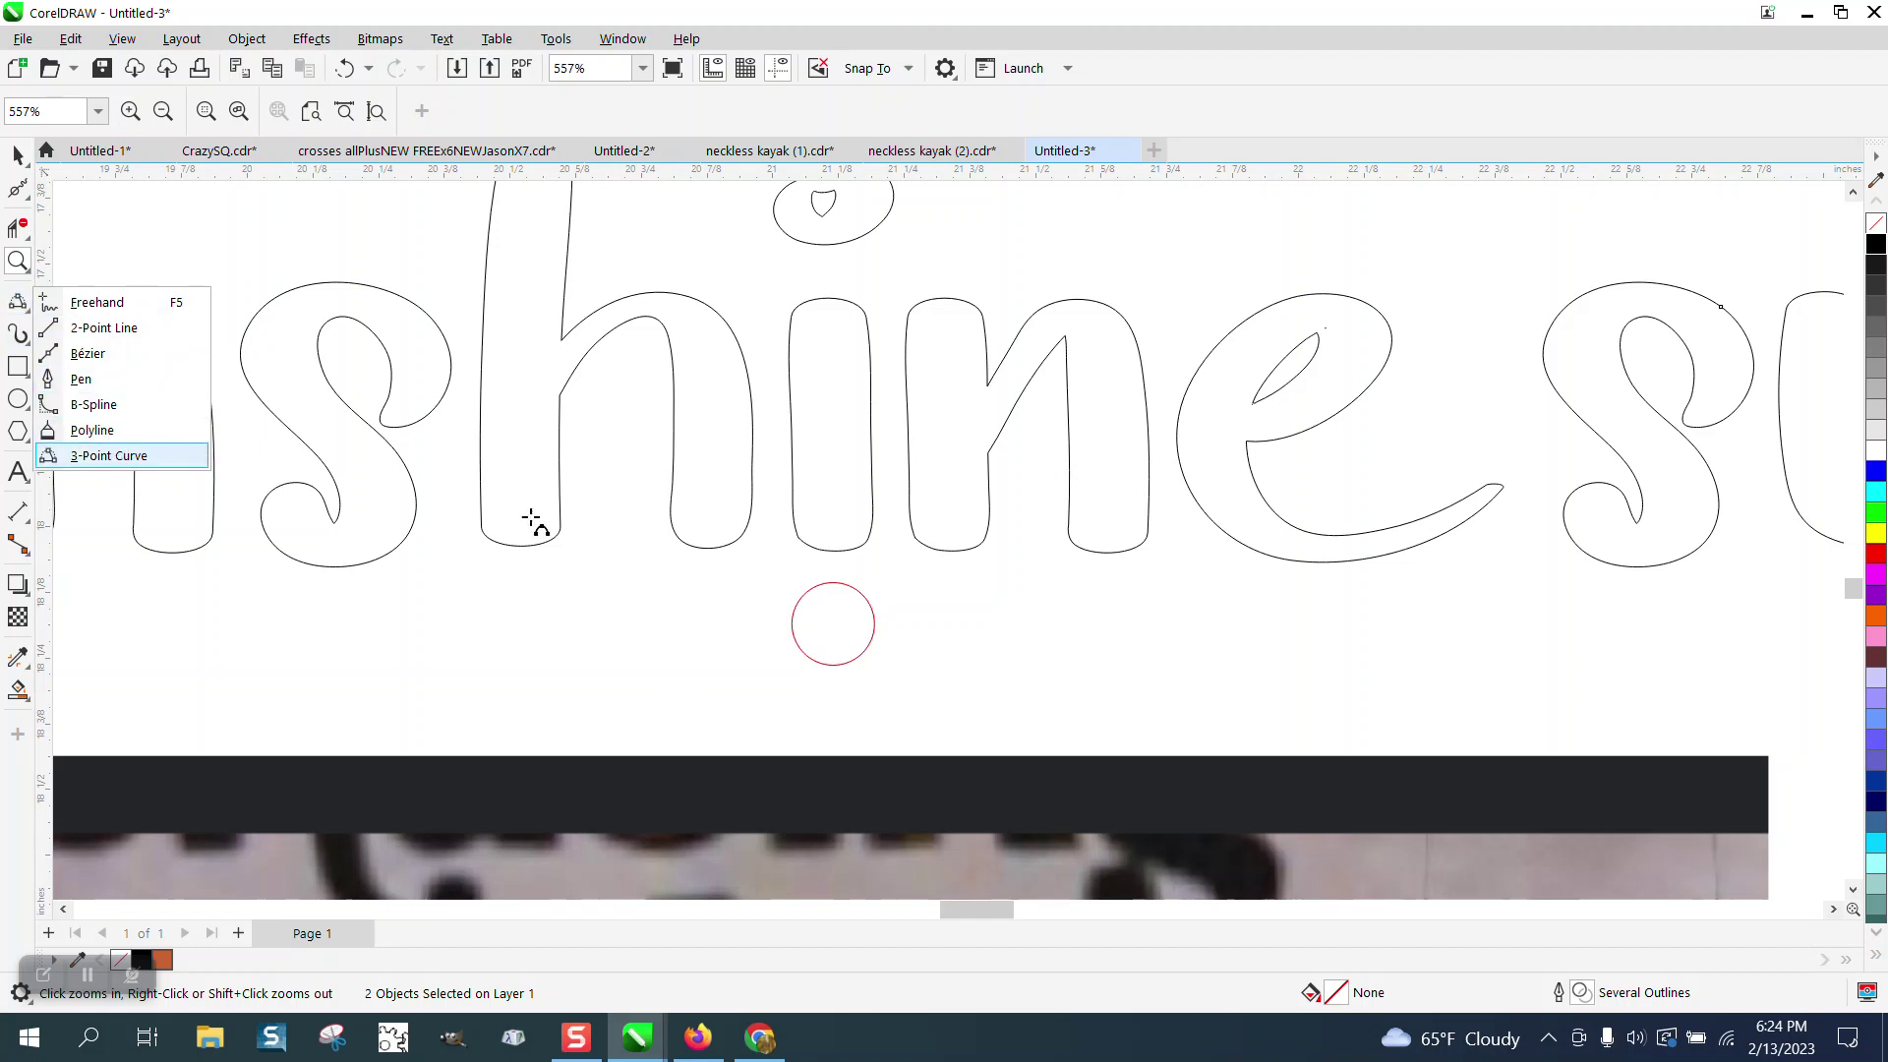
pyautogui.moveTo(835, 583); pyautogui.dragTo(753, 547)
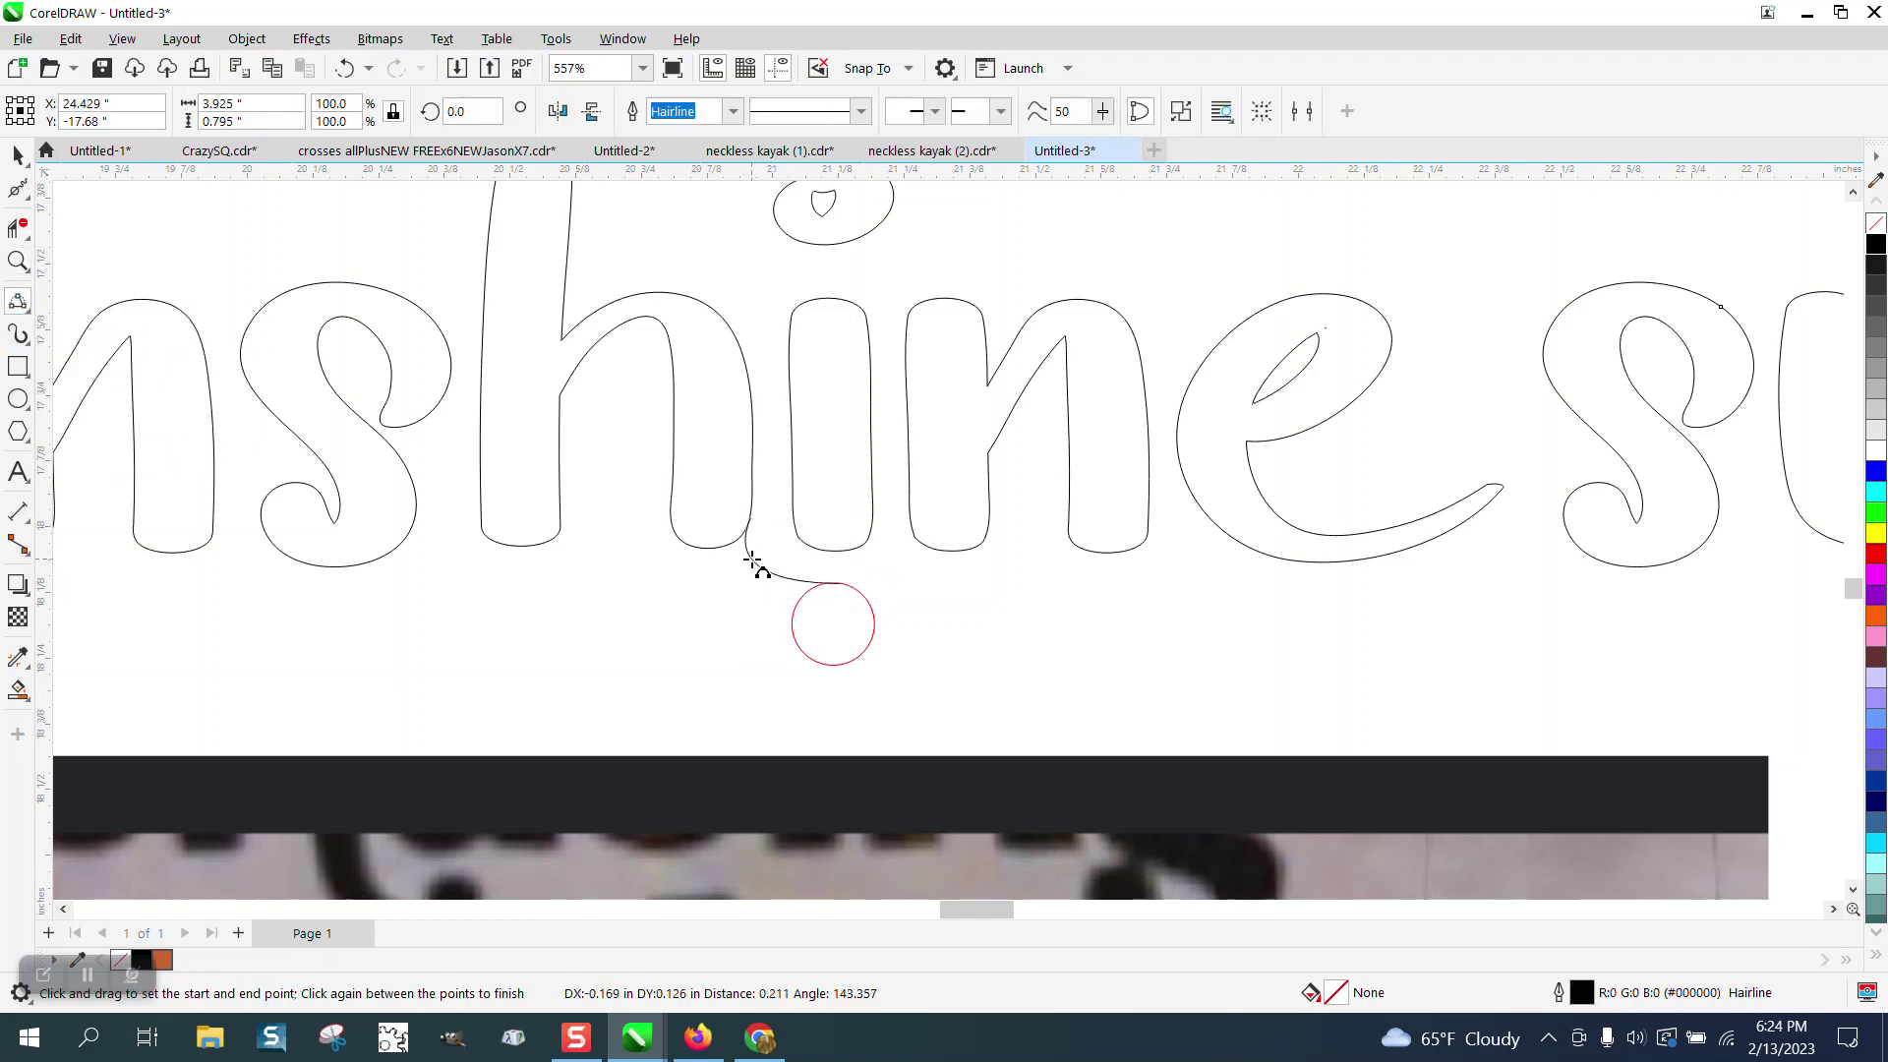
pyautogui.click(762, 572)
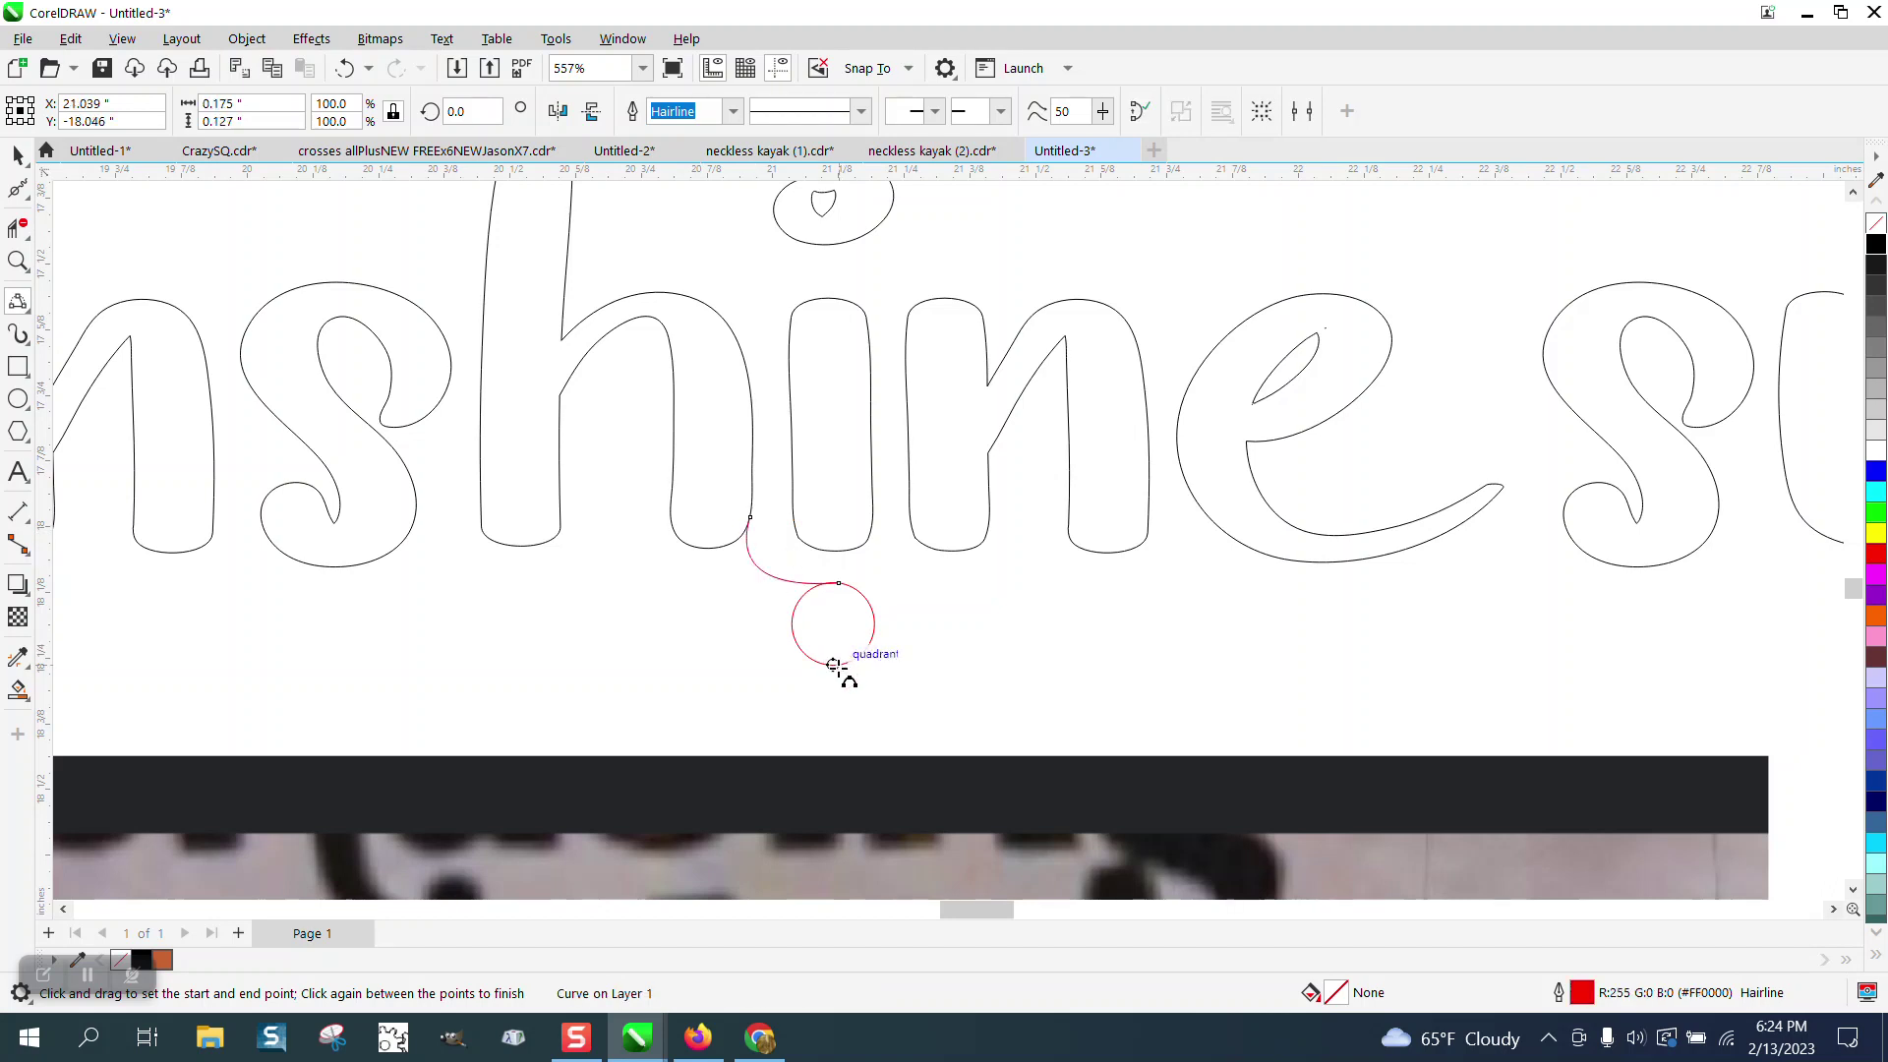
pyautogui.moveTo(831, 665); pyautogui.dragTo(673, 537)
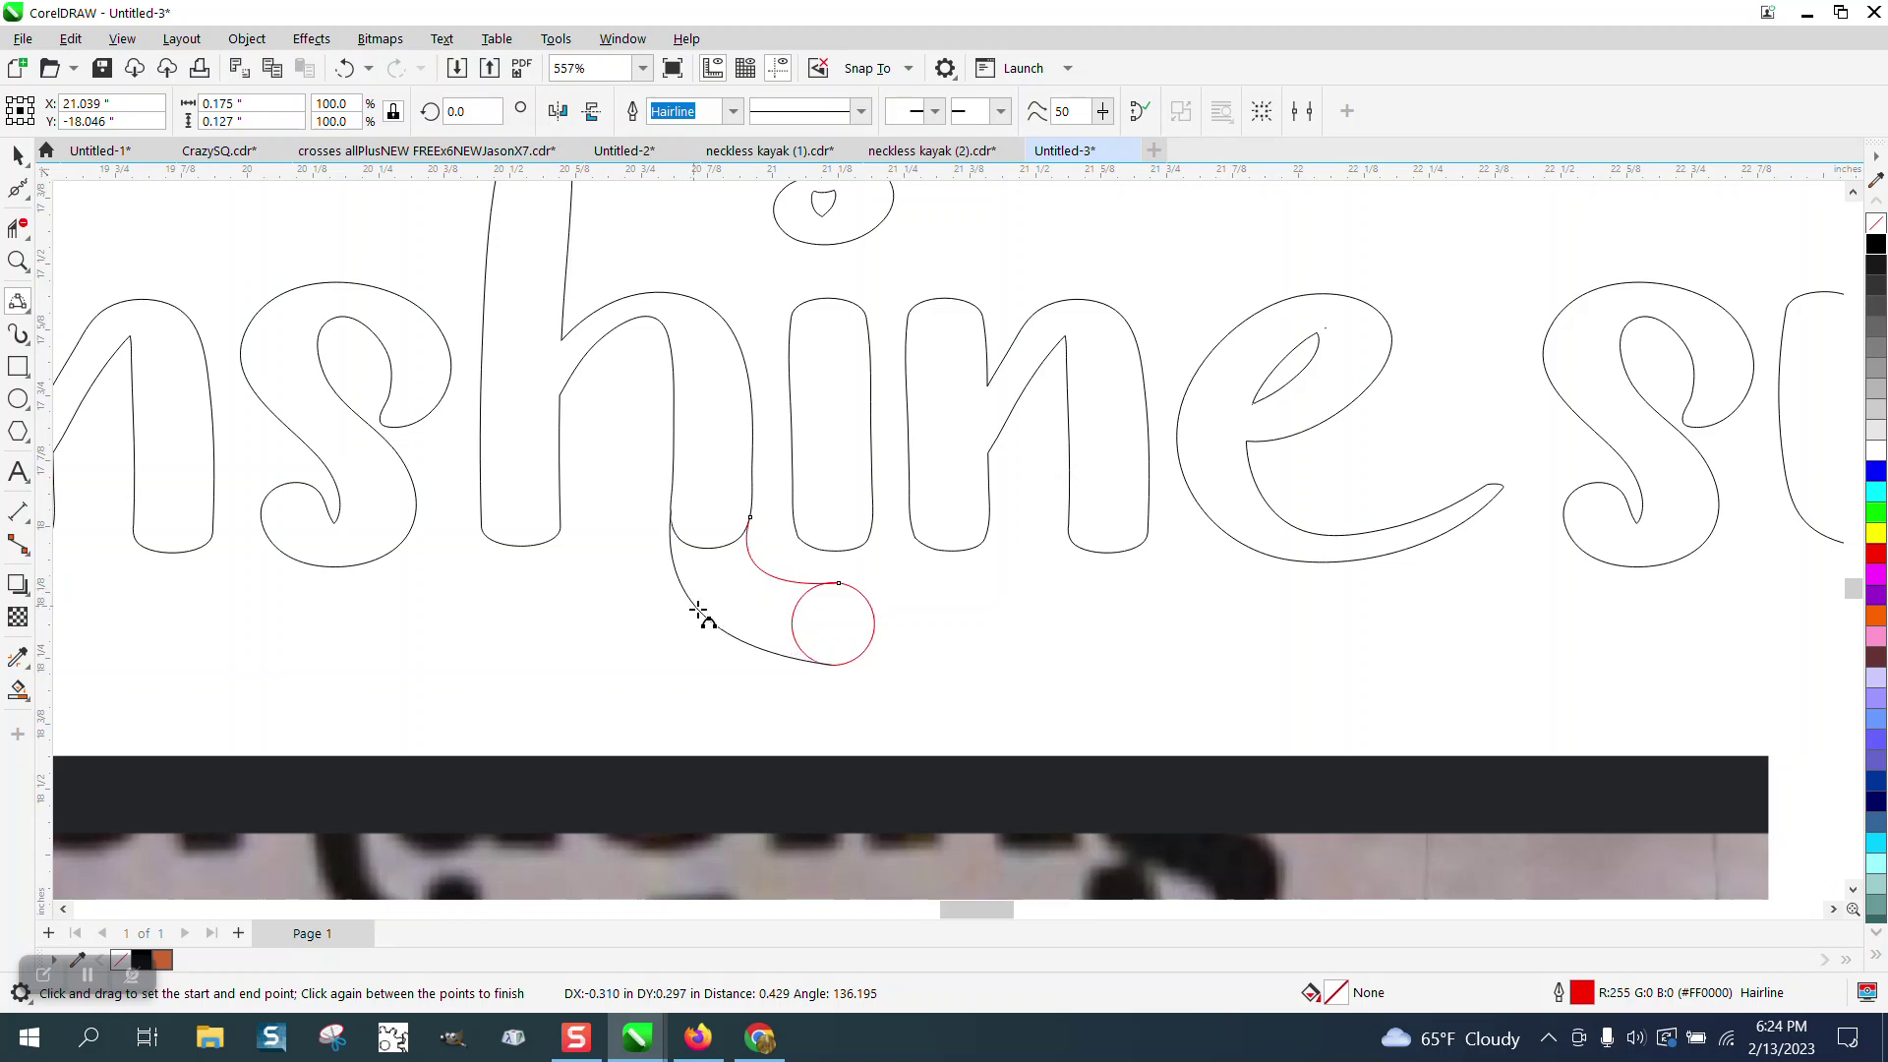
pyautogui.click(708, 618)
# Trim the guide circle's unneeded left arc with Virtual Segment Delete.
pyautogui.click(18, 228)
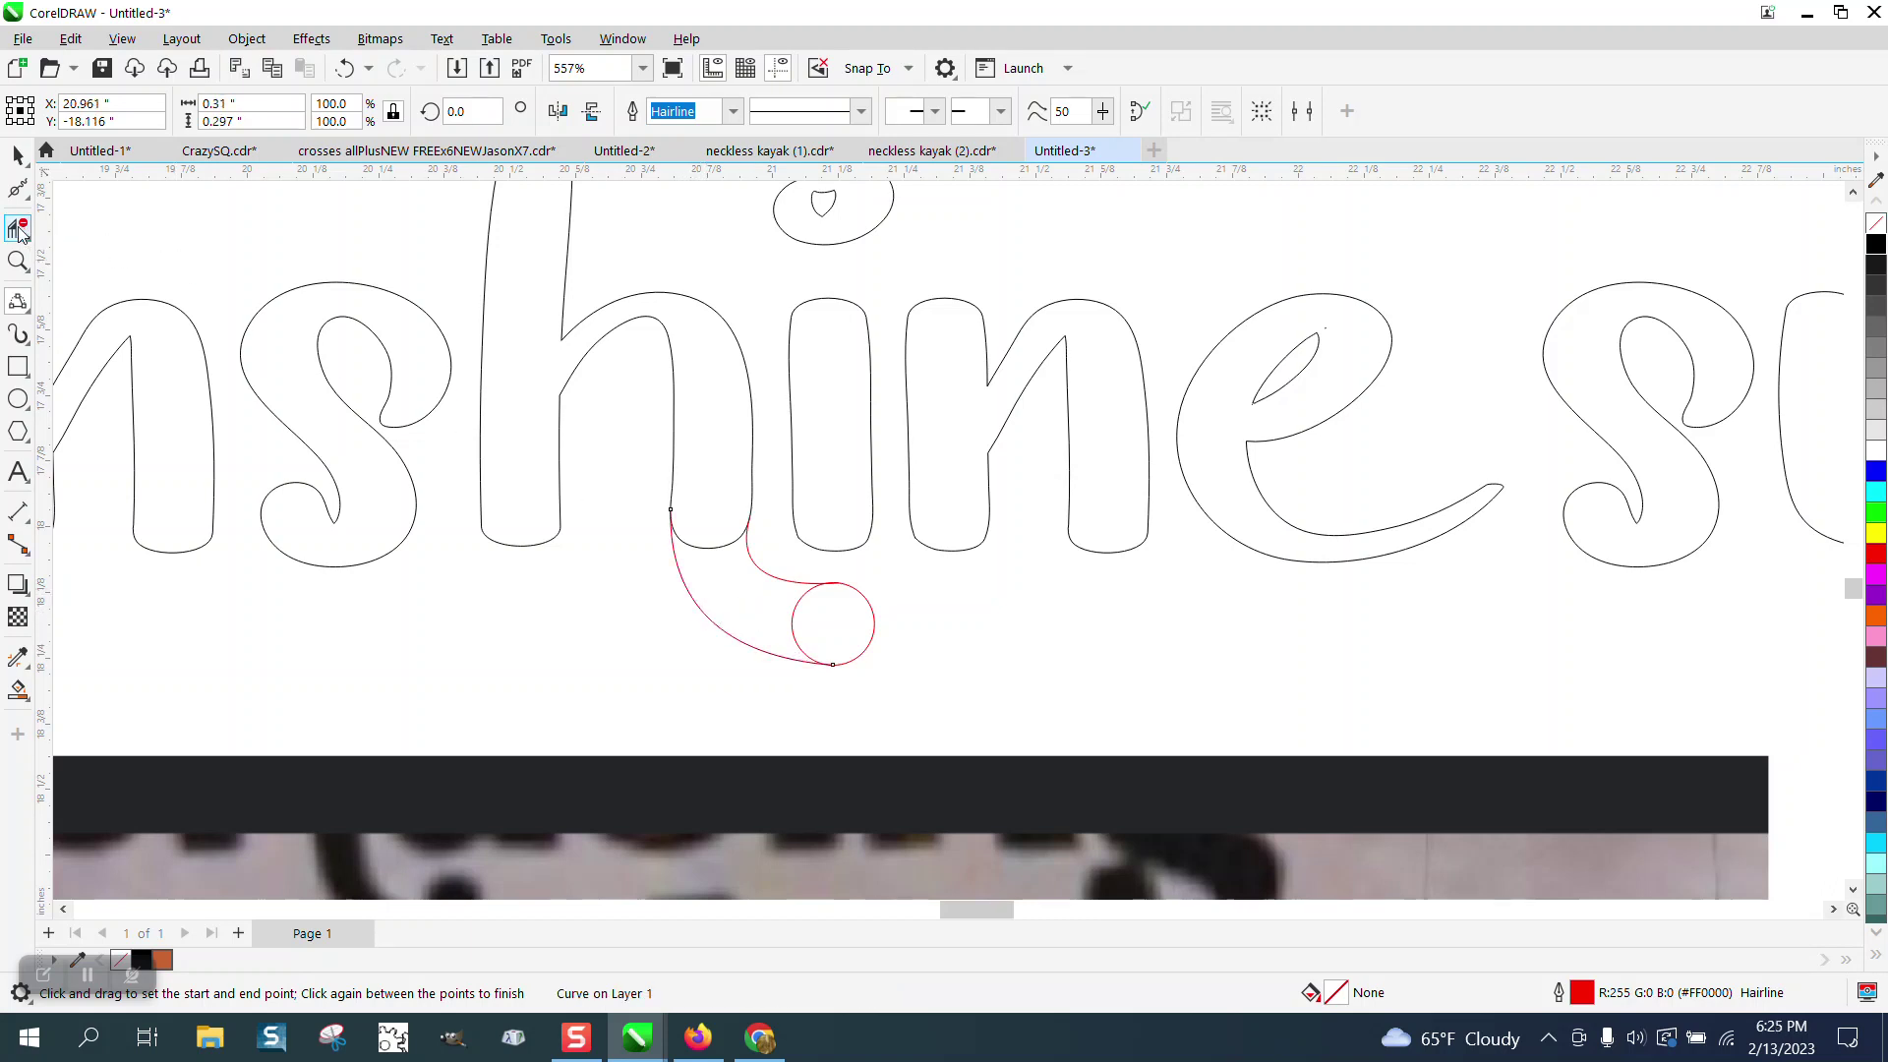
pyautogui.moveTo(762, 596); pyautogui.dragTo(841, 618)
pyautogui.scroll(-1, 580, 604)
pyautogui.scroll(-2, 510, 548)
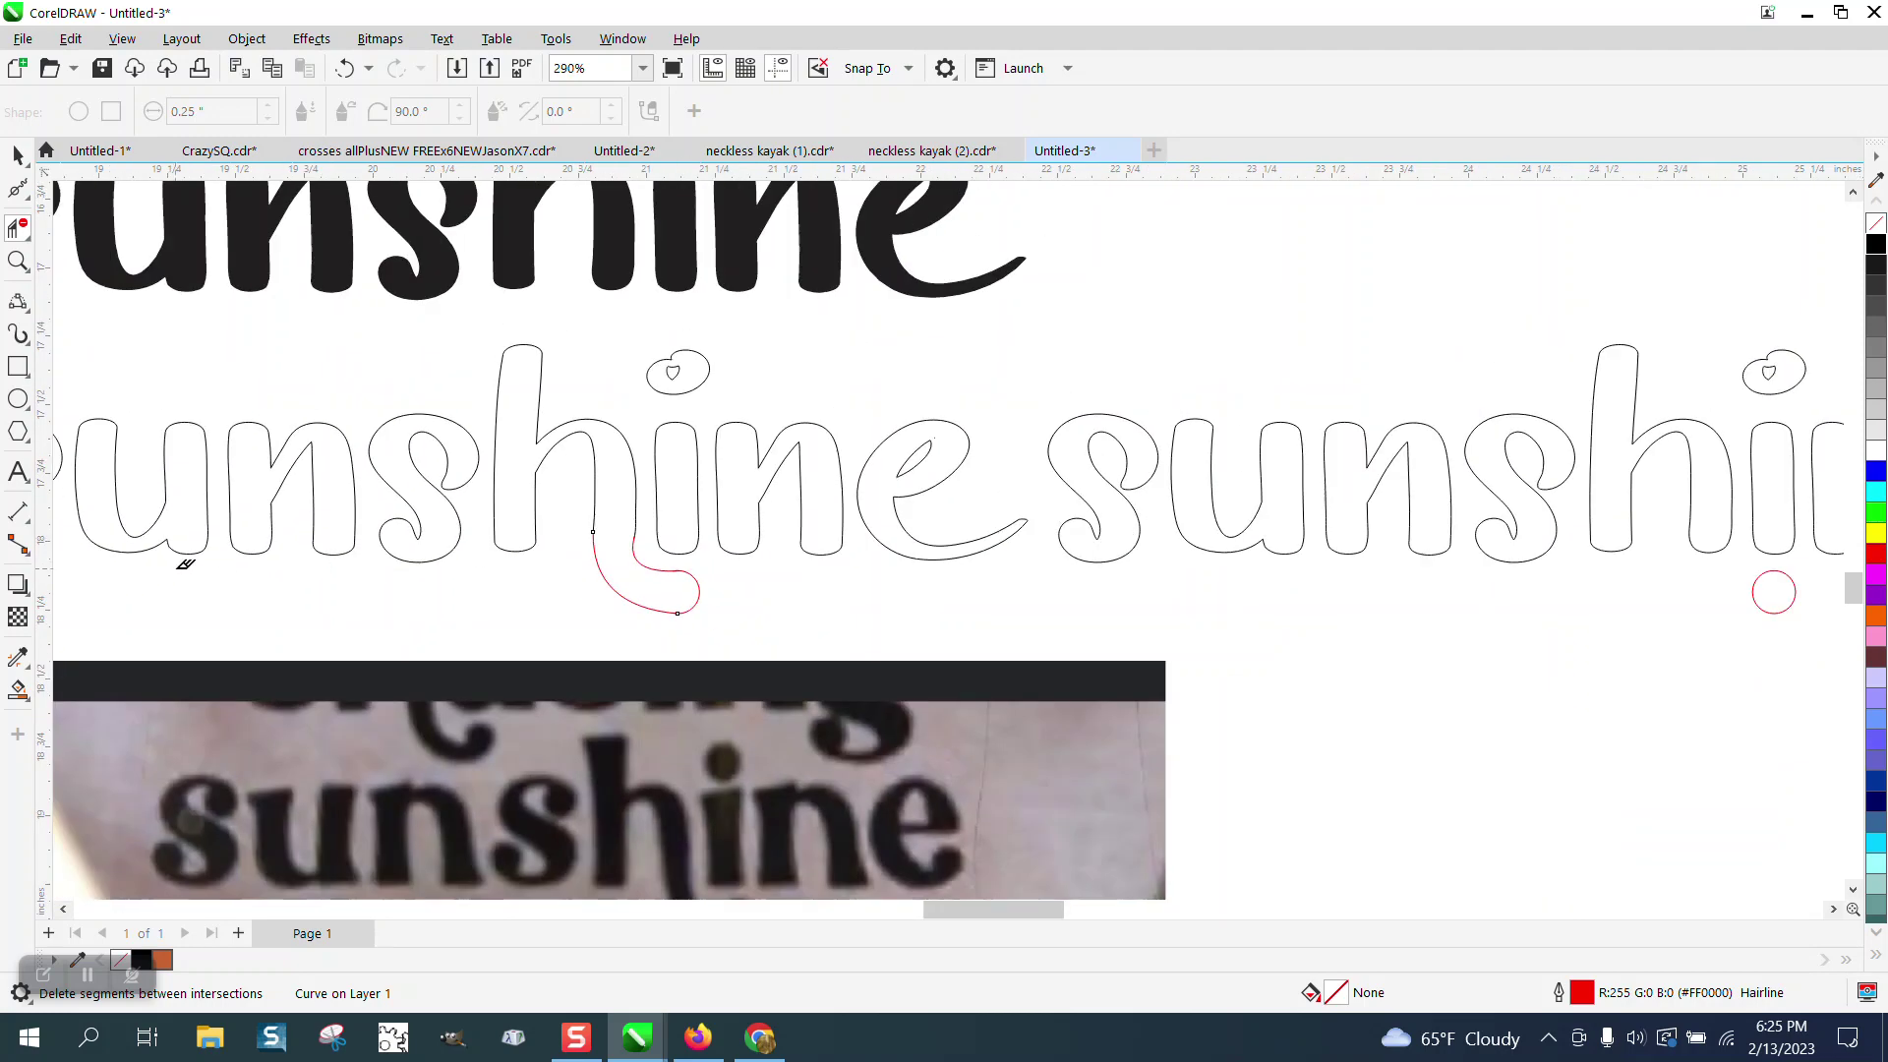
# Smart Fill the h and its curled tail as one shape and color it black.
pyautogui.click(18, 692)
pyautogui.click(263, 114)
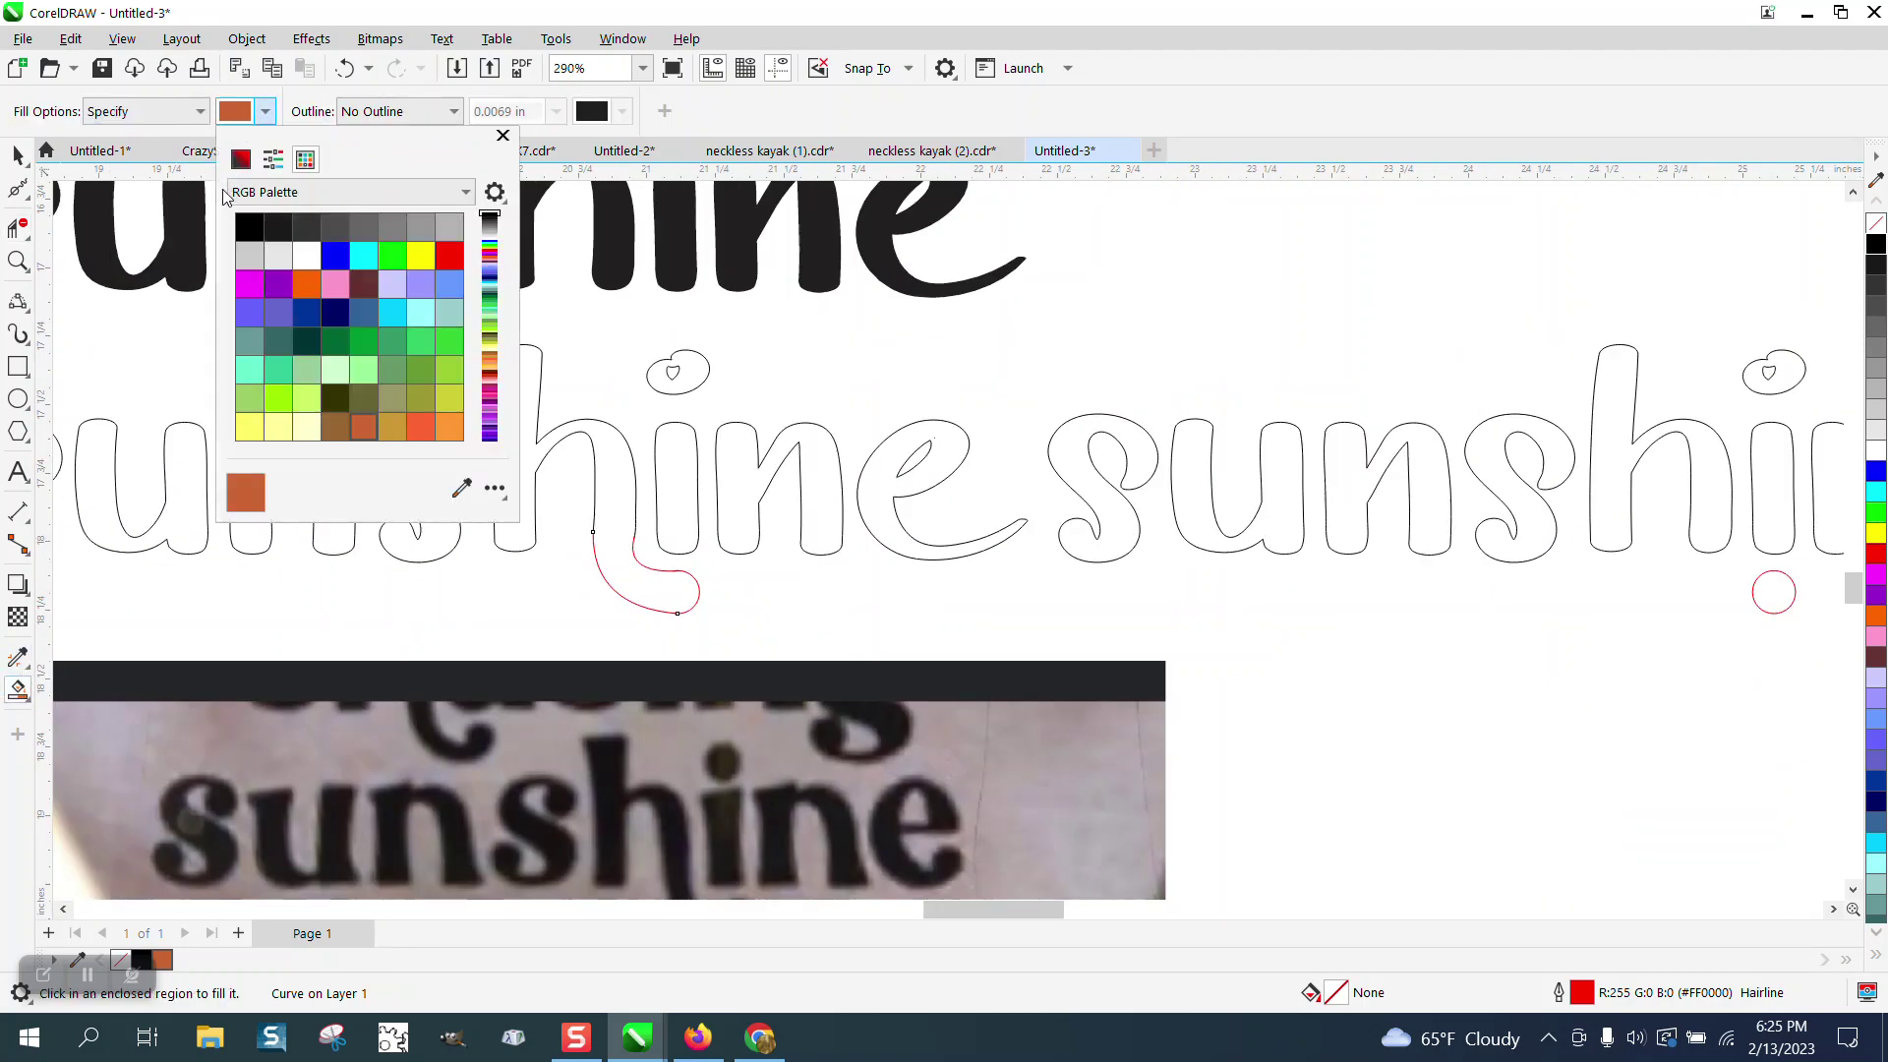
pyautogui.click(618, 465)
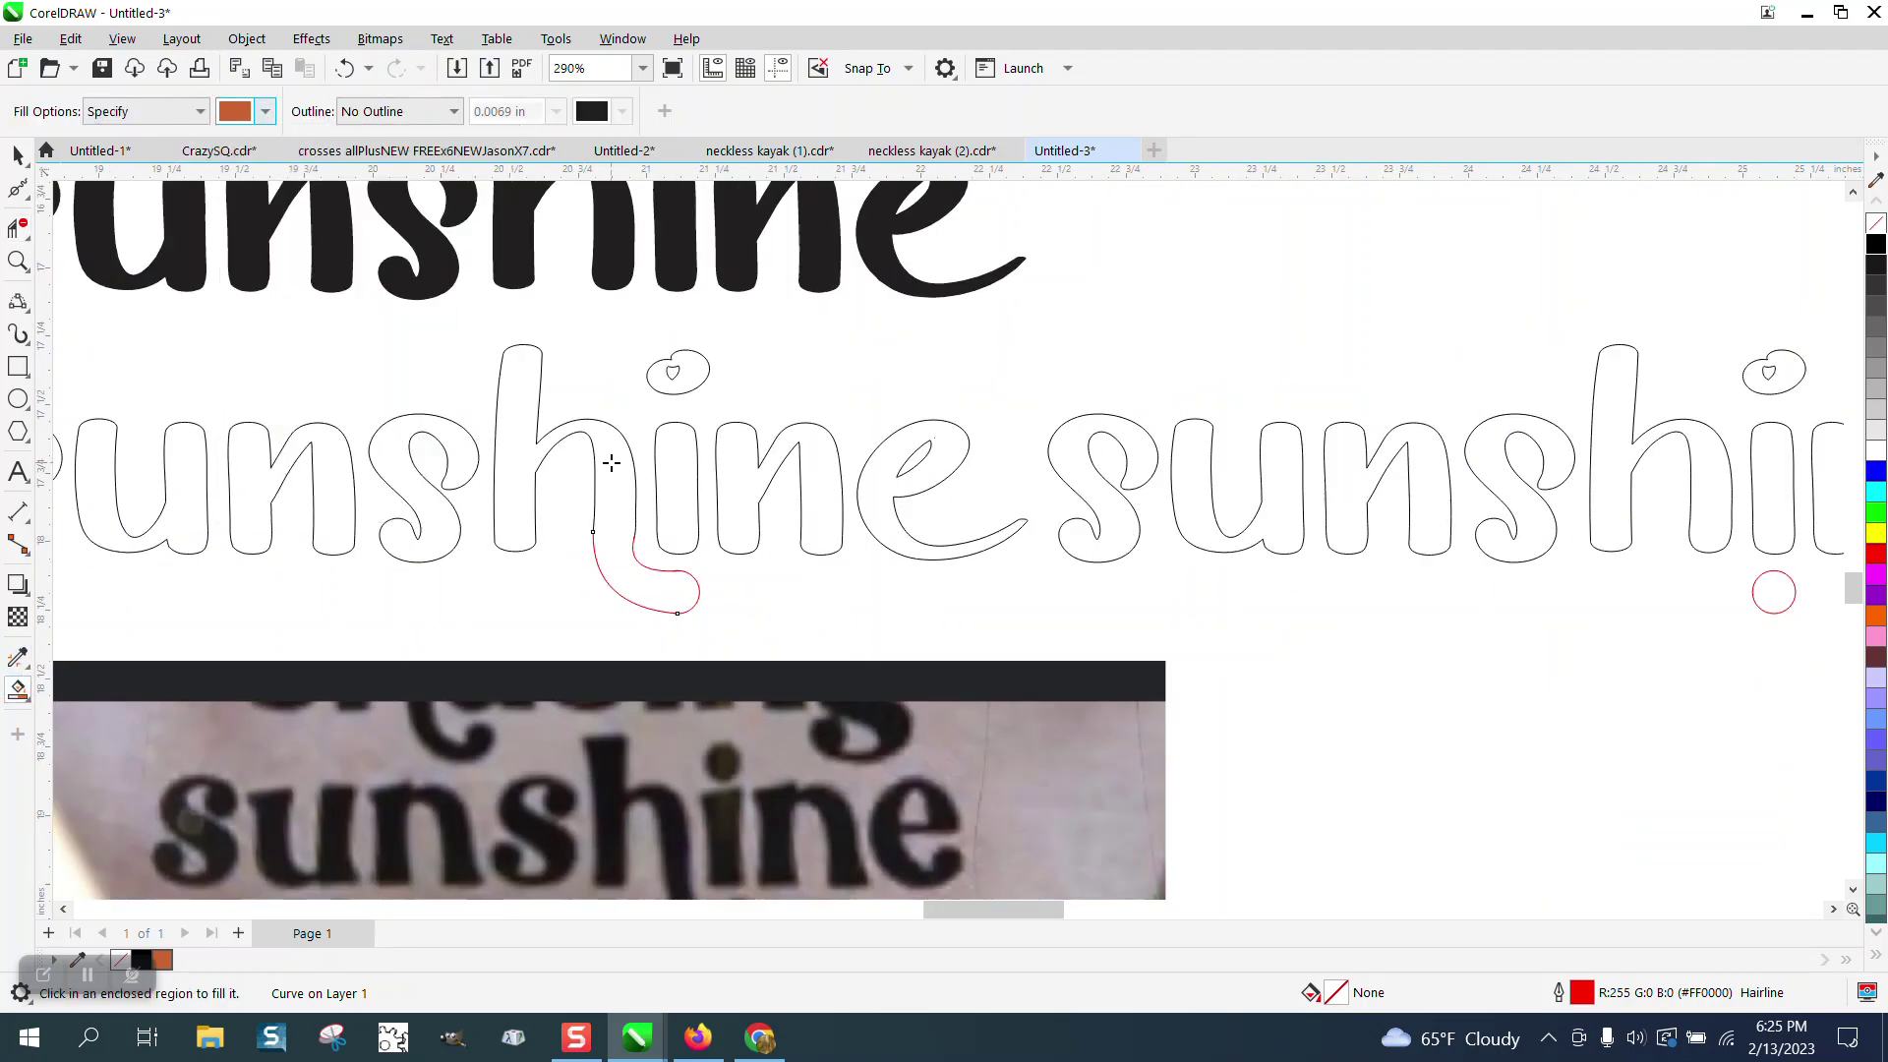
pyautogui.click(616, 464)
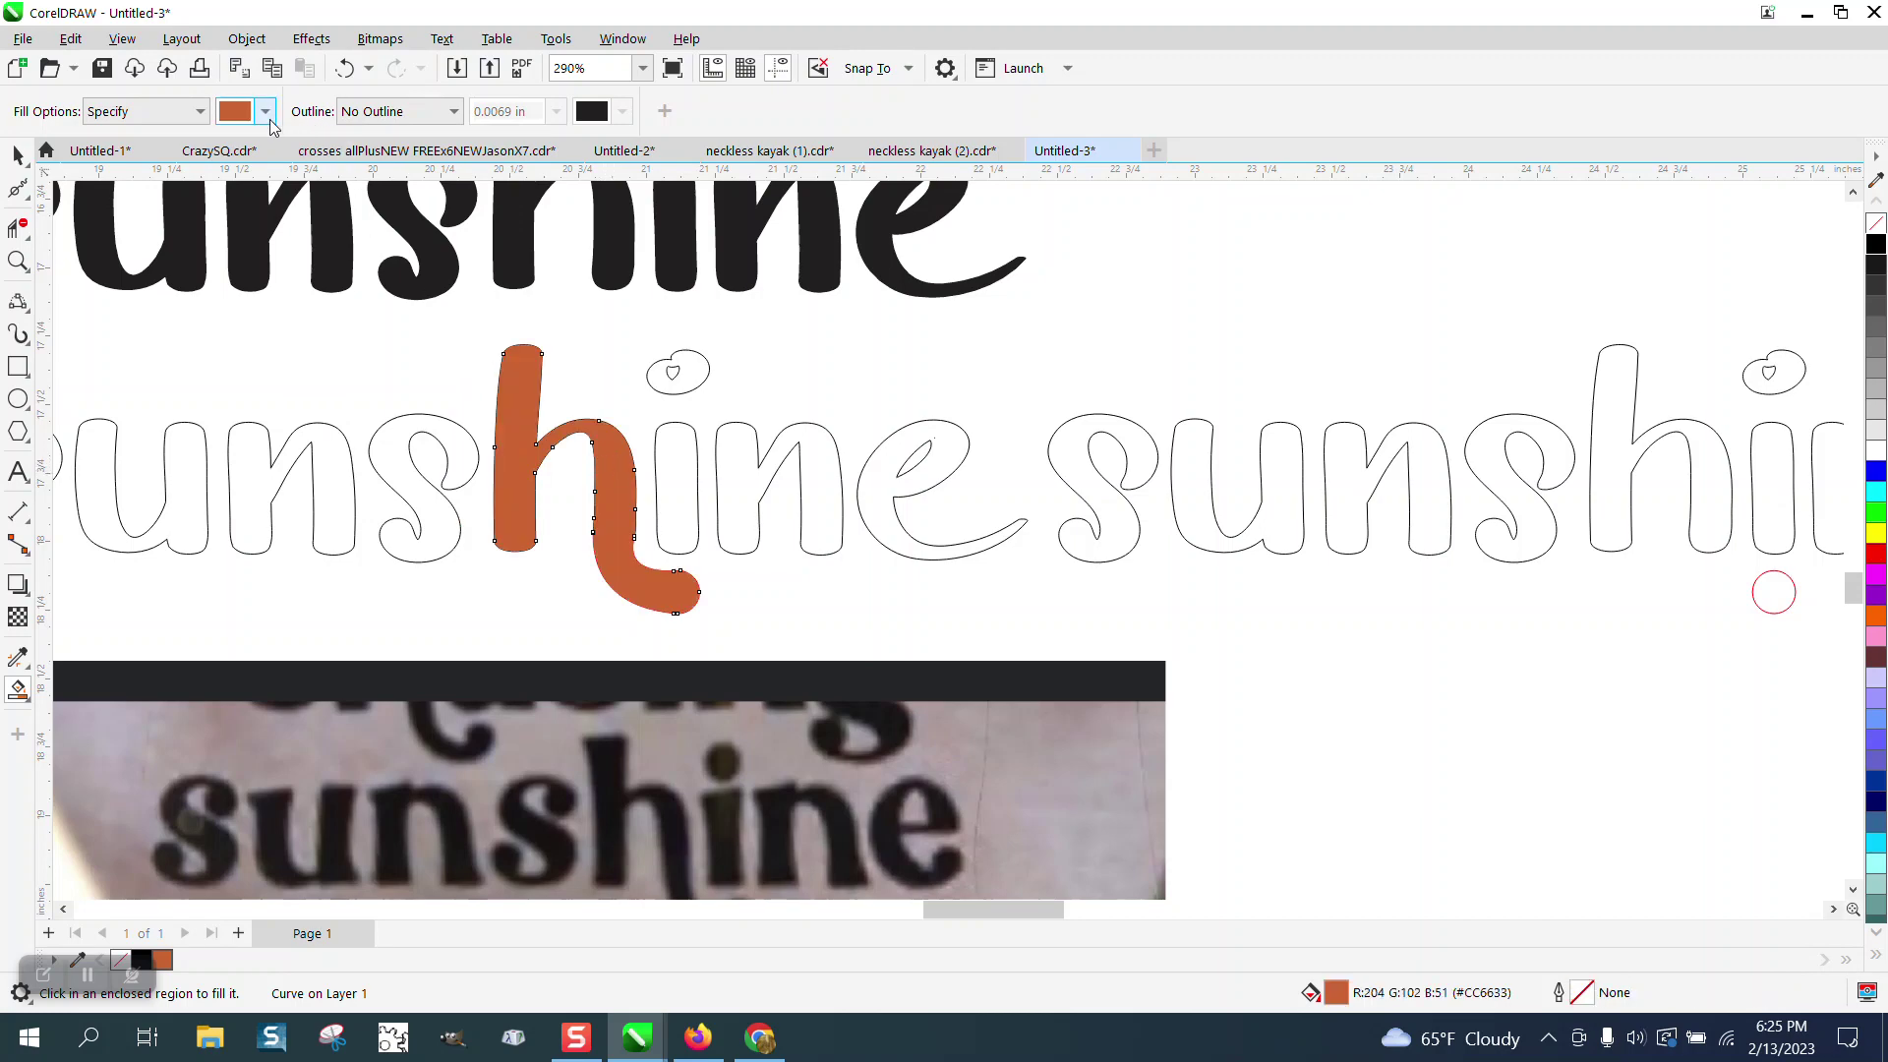
pyautogui.click(1876, 243)
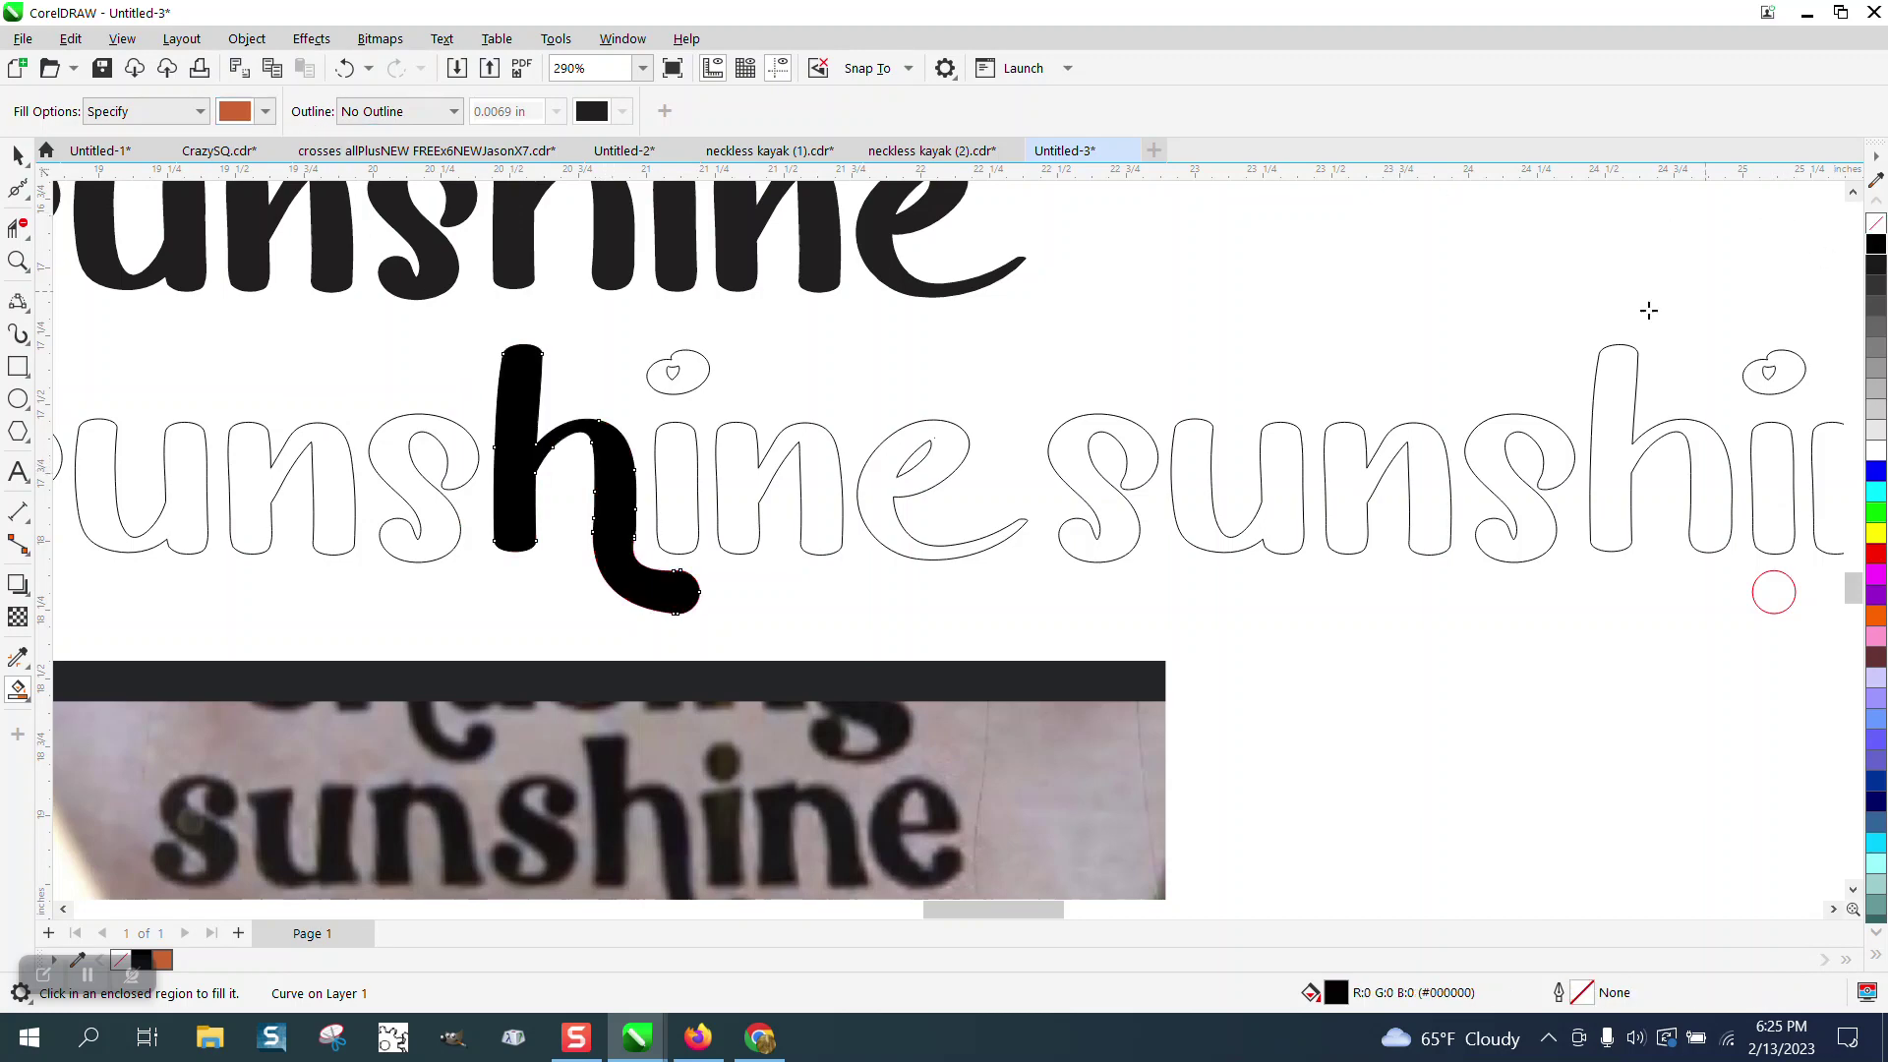
pyautogui.scroll(-2, 708, 305)
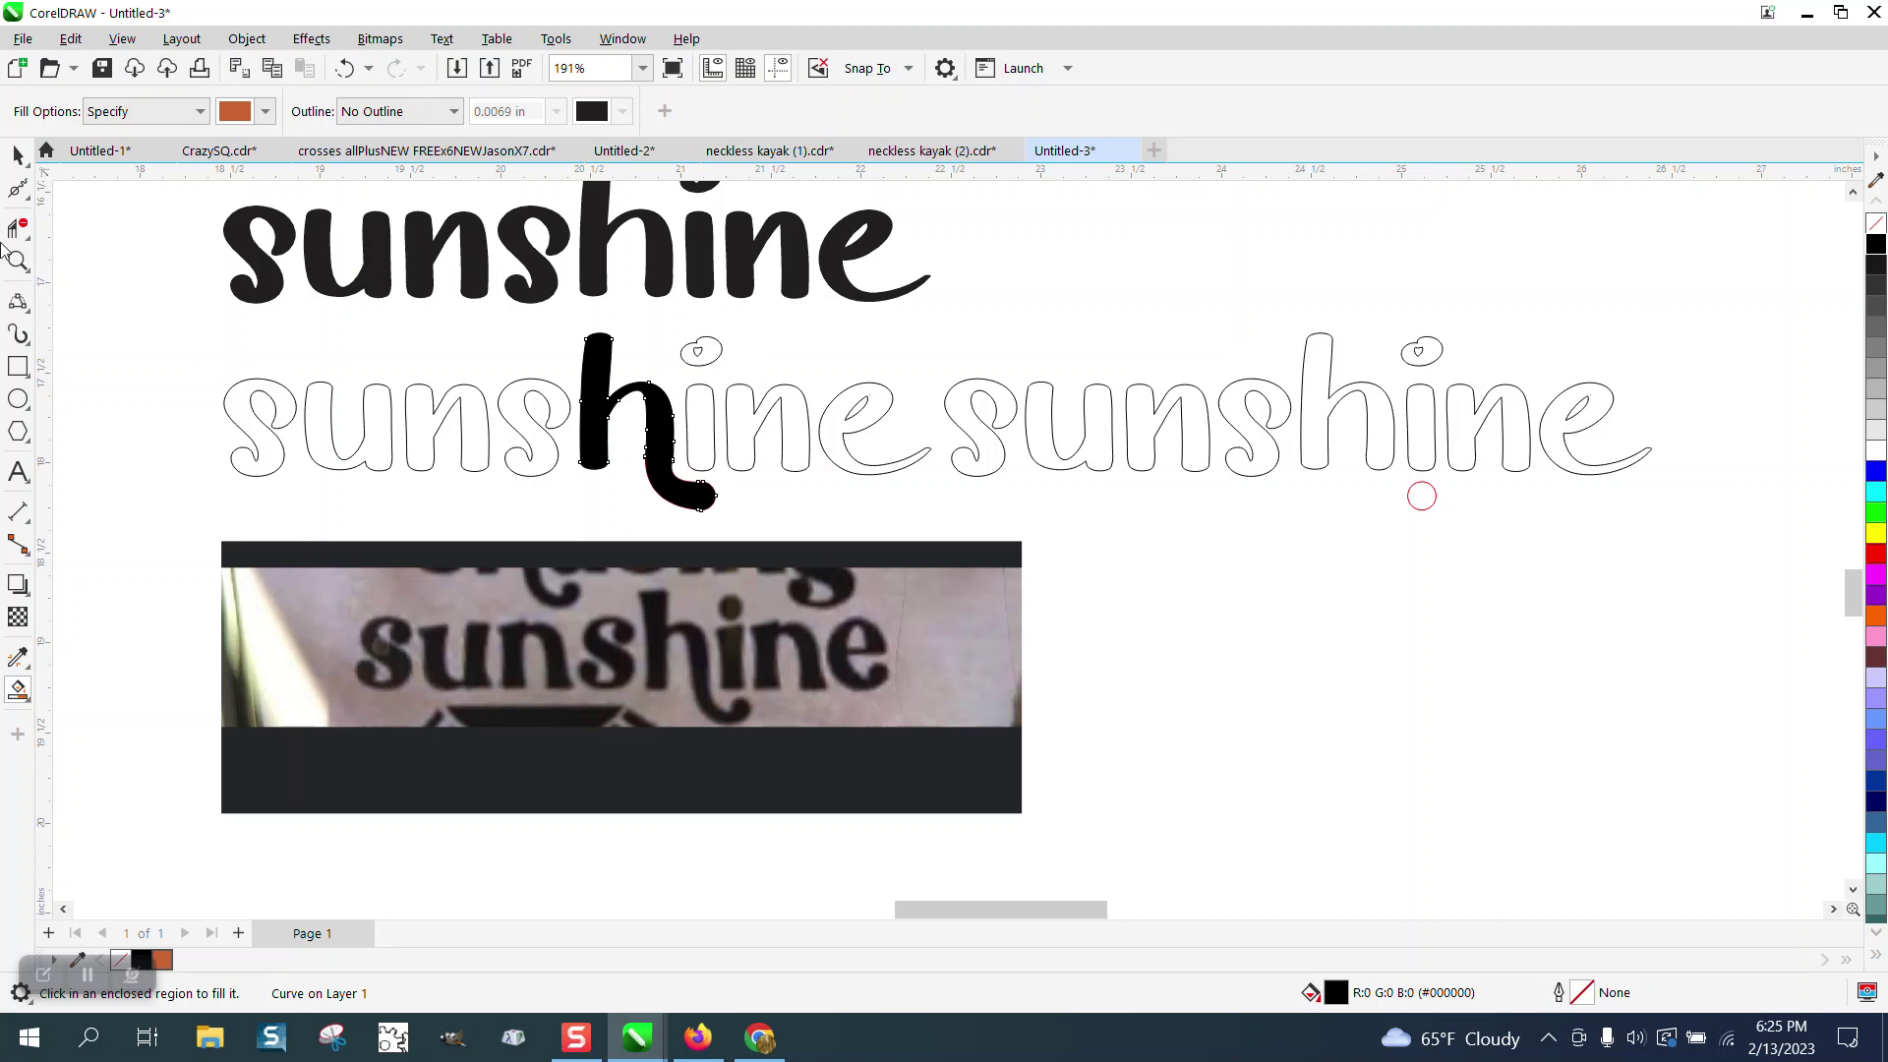
# Delete the leftover small red circle from the second set.
pyautogui.click(18, 155)
pyautogui.click(1422, 496)
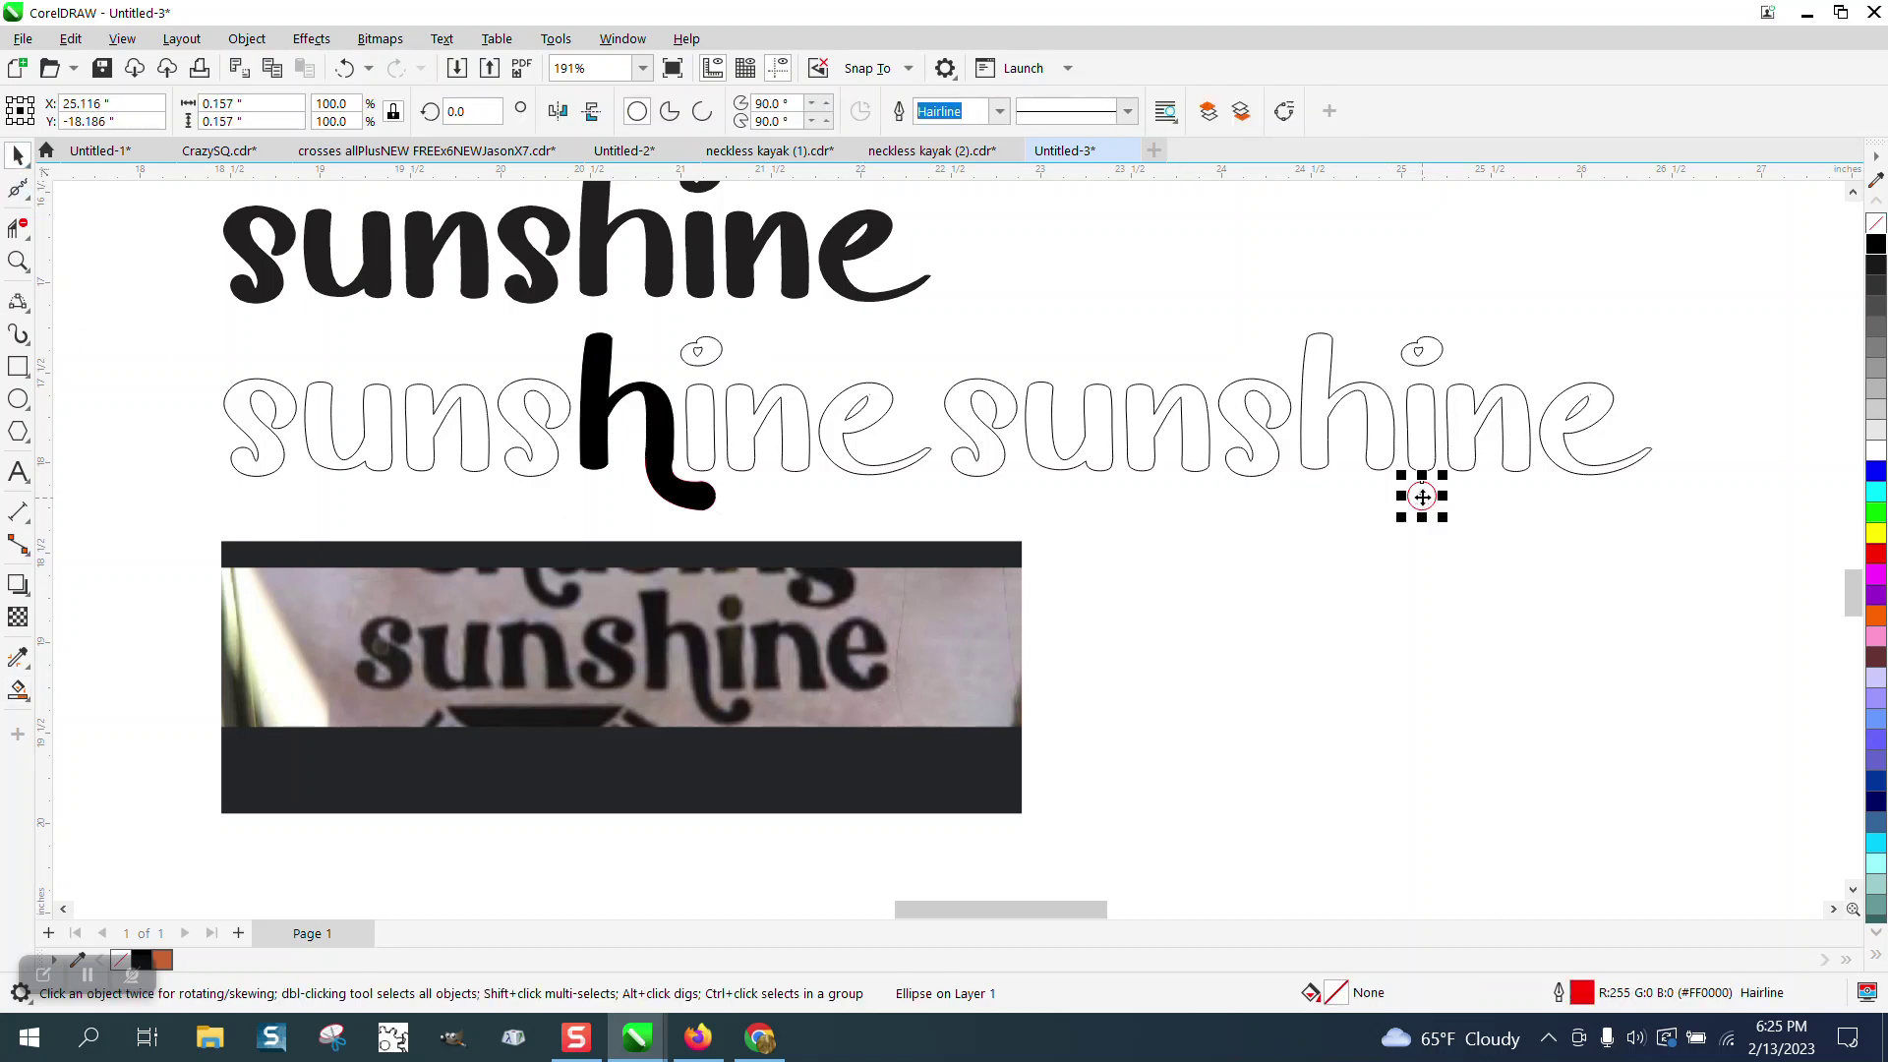
pyautogui.press('Delete')
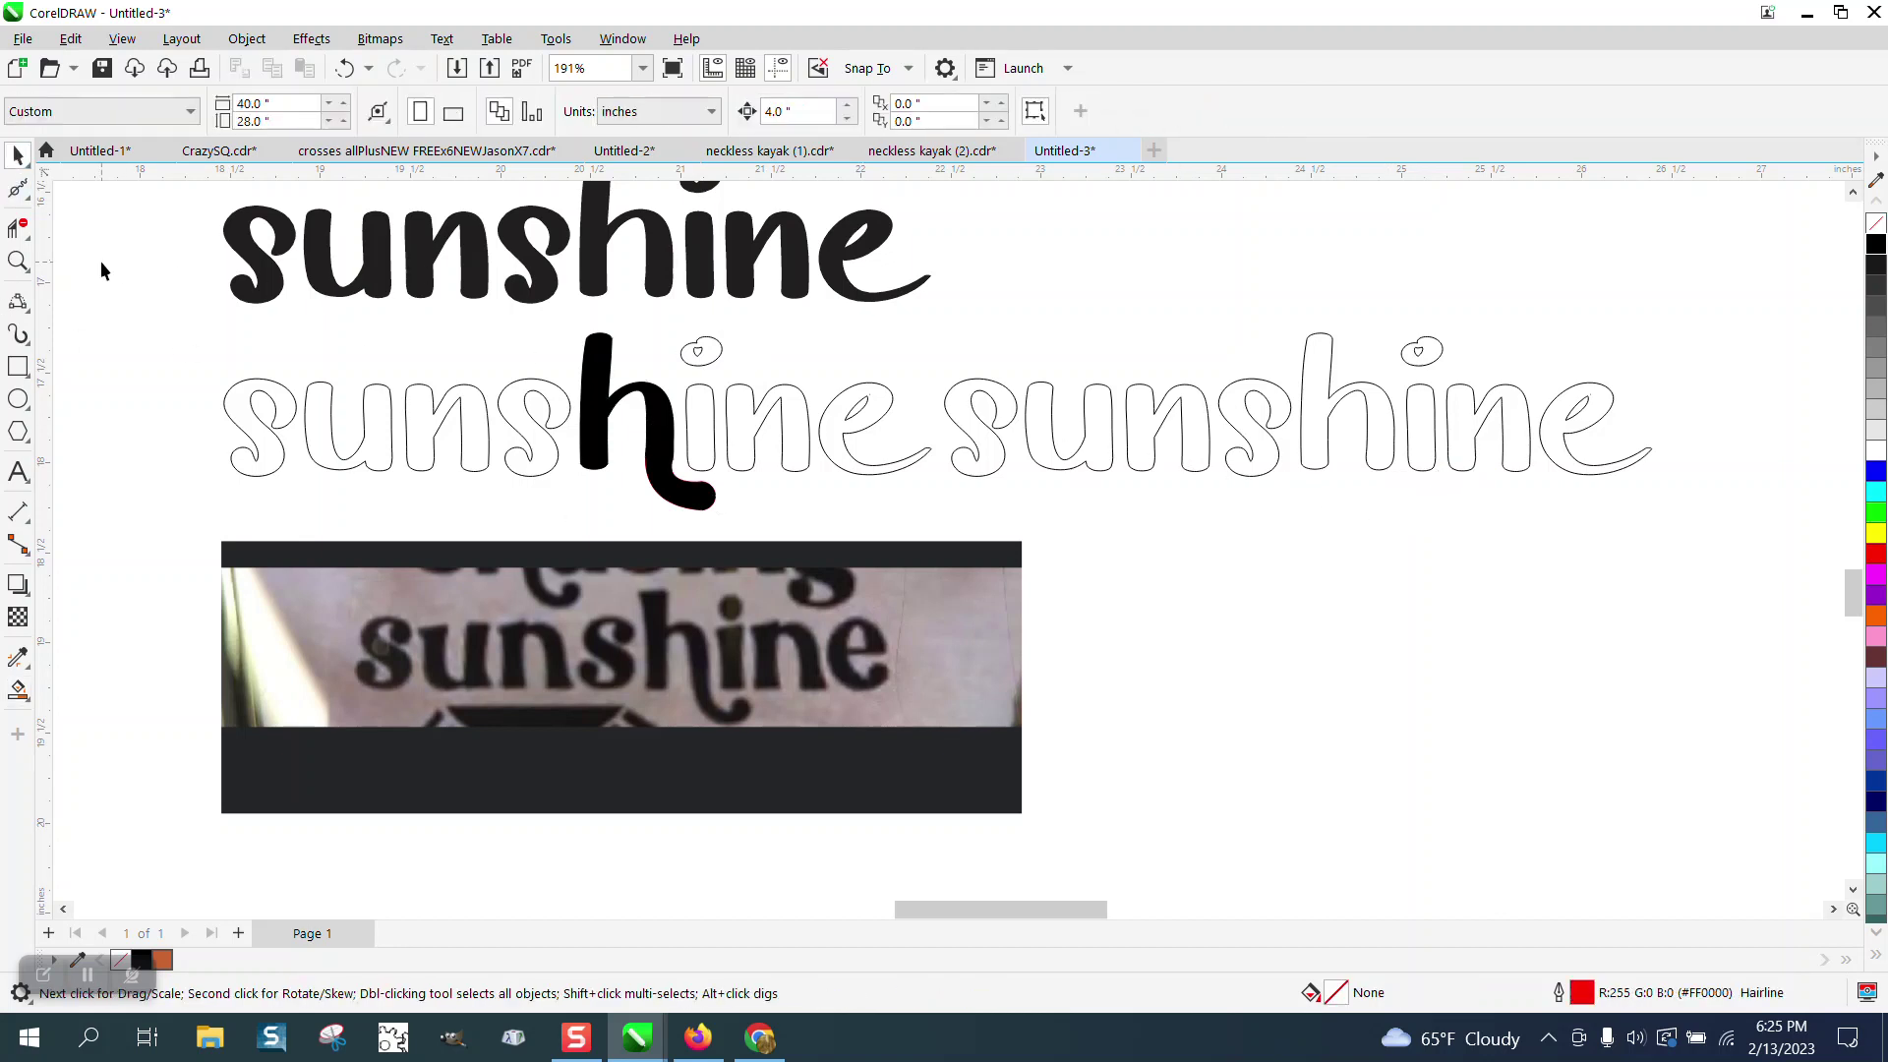
pyautogui.click(18, 260)
# Draw a 3-point curve sweeping from the second h's stem down and right beneath the word.
pyautogui.moveTo(1585, 510); pyautogui.dragTo(1686, 523)
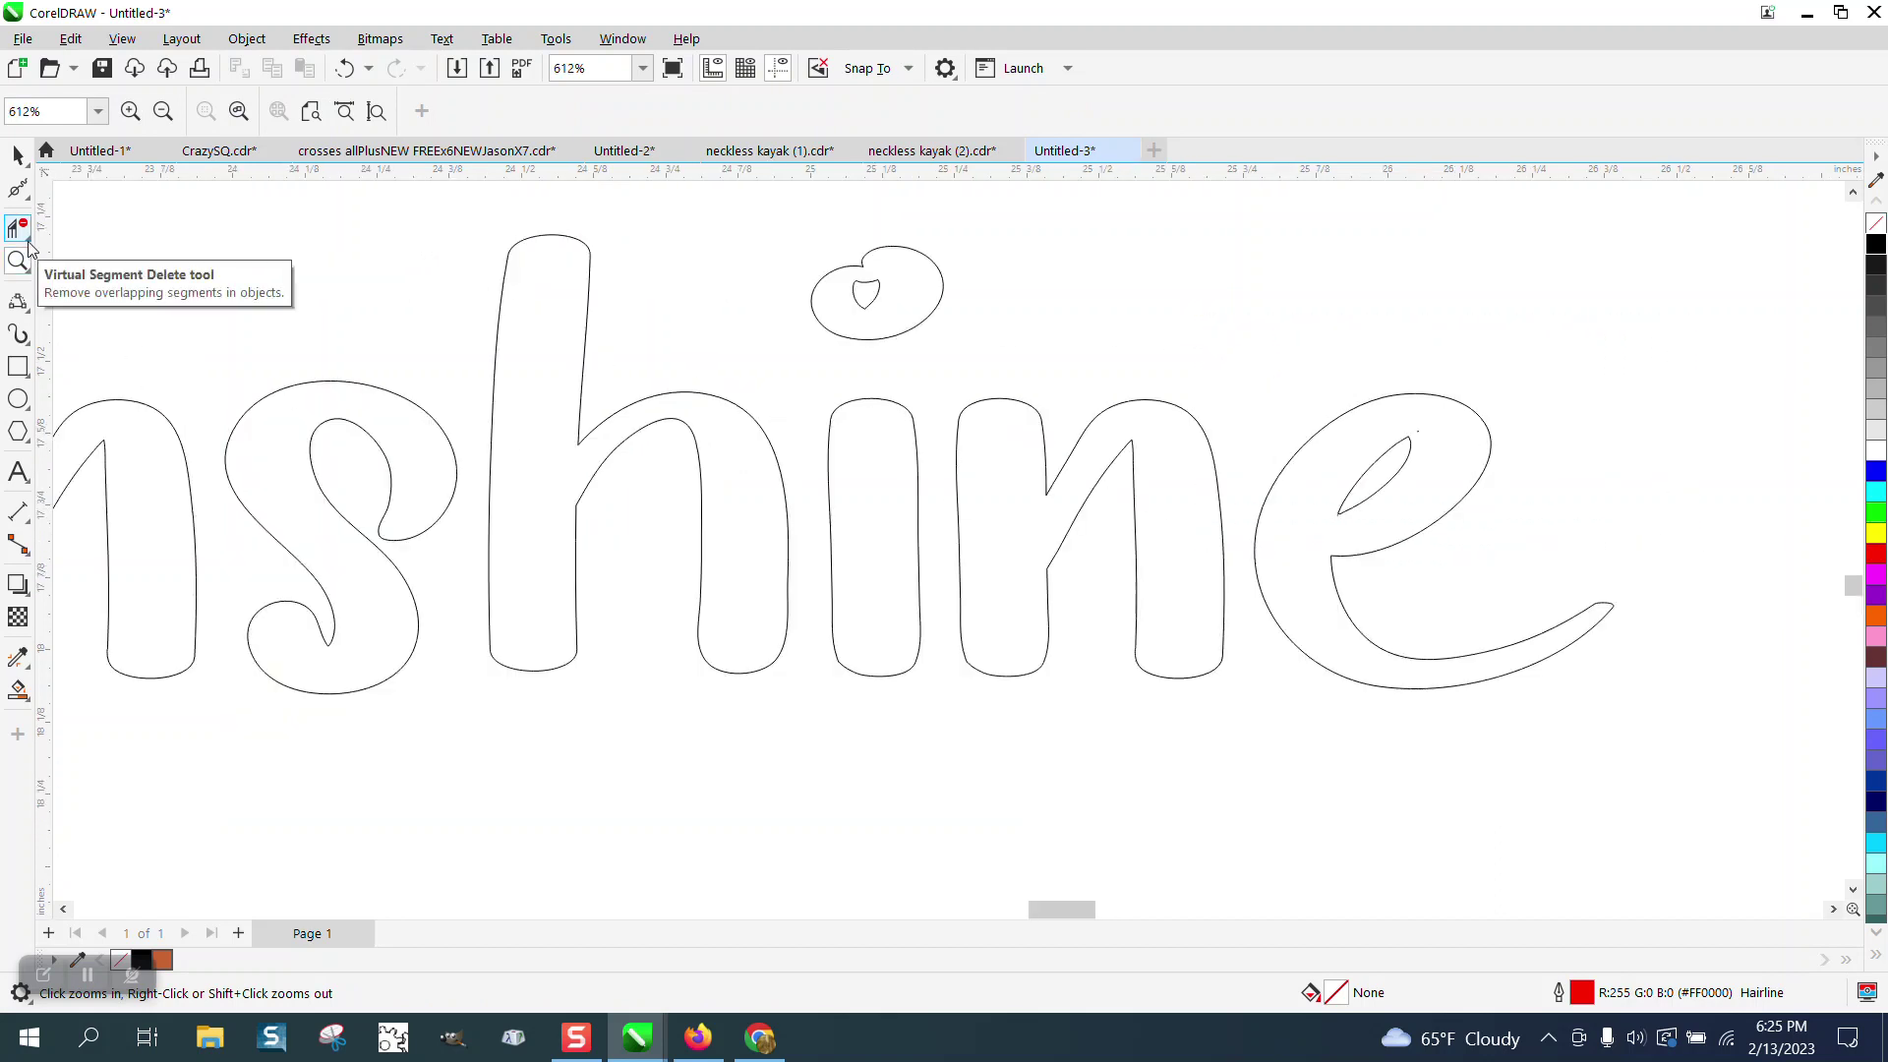
pyautogui.click(27, 334)
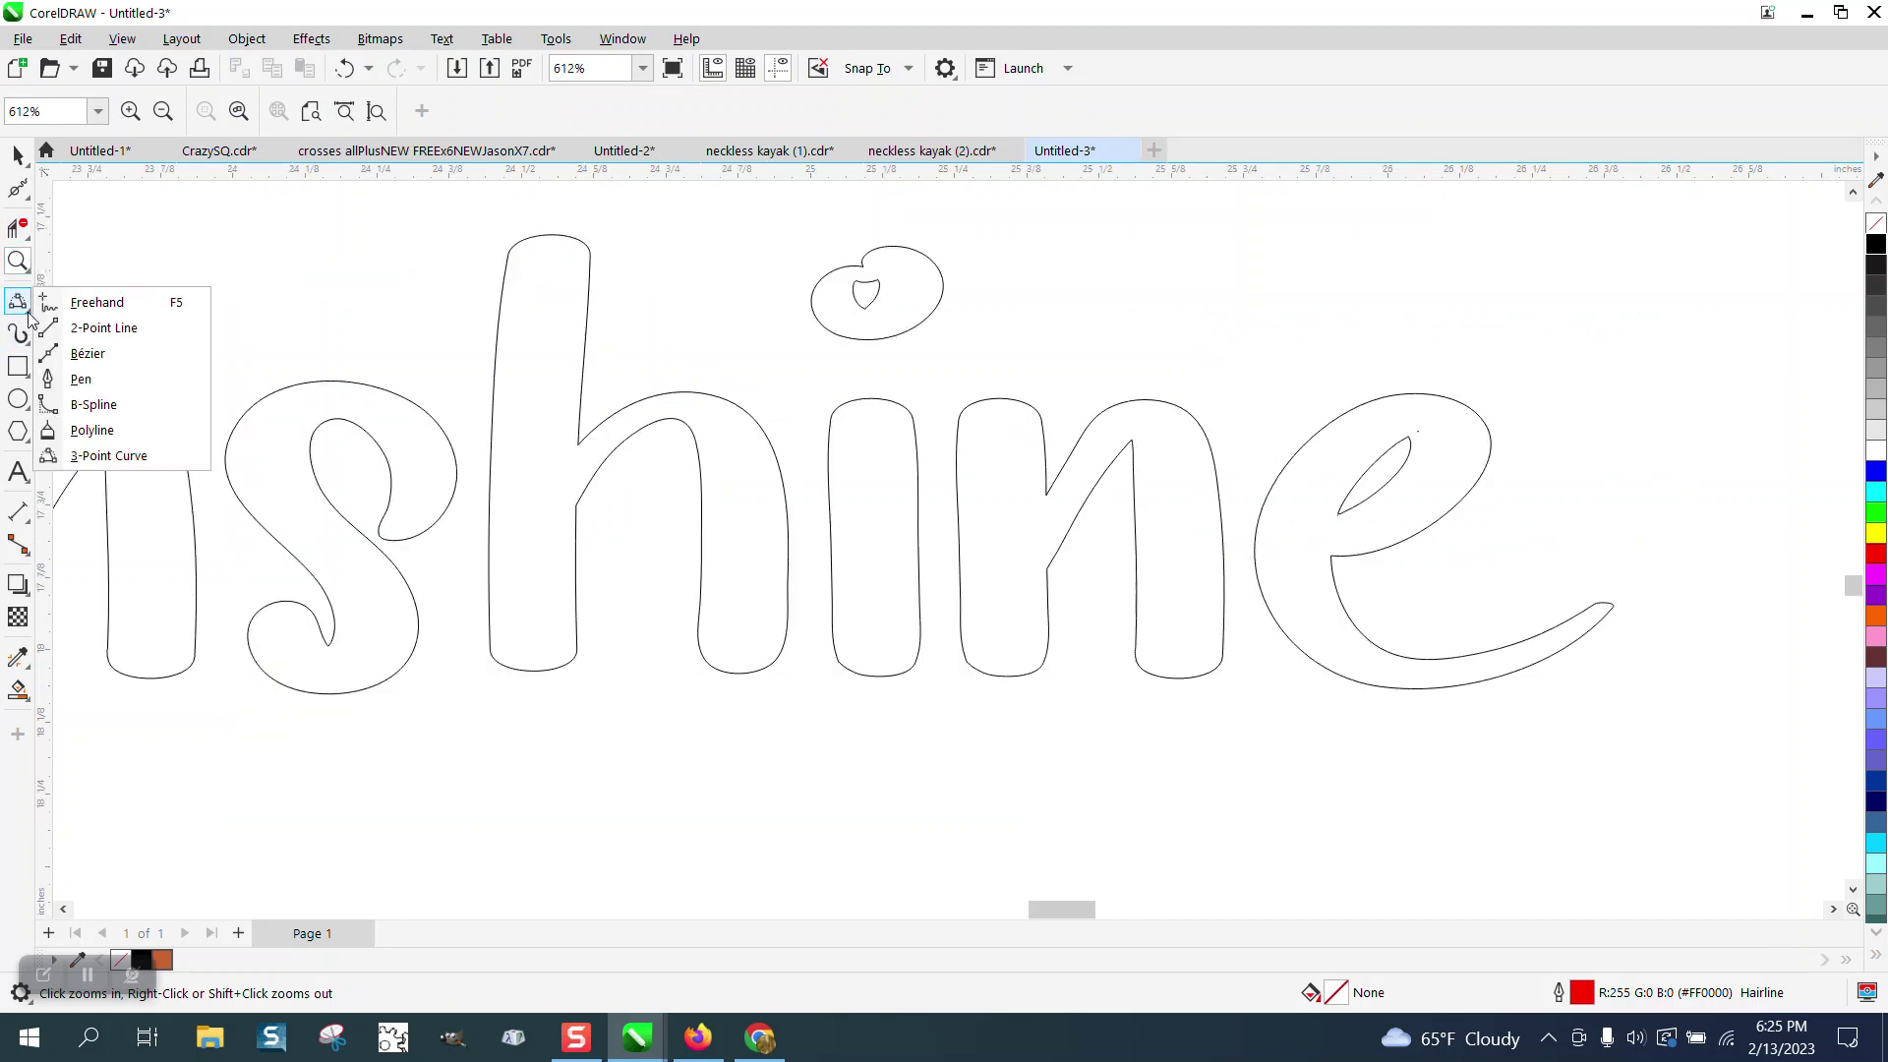
pyautogui.click(118, 331)
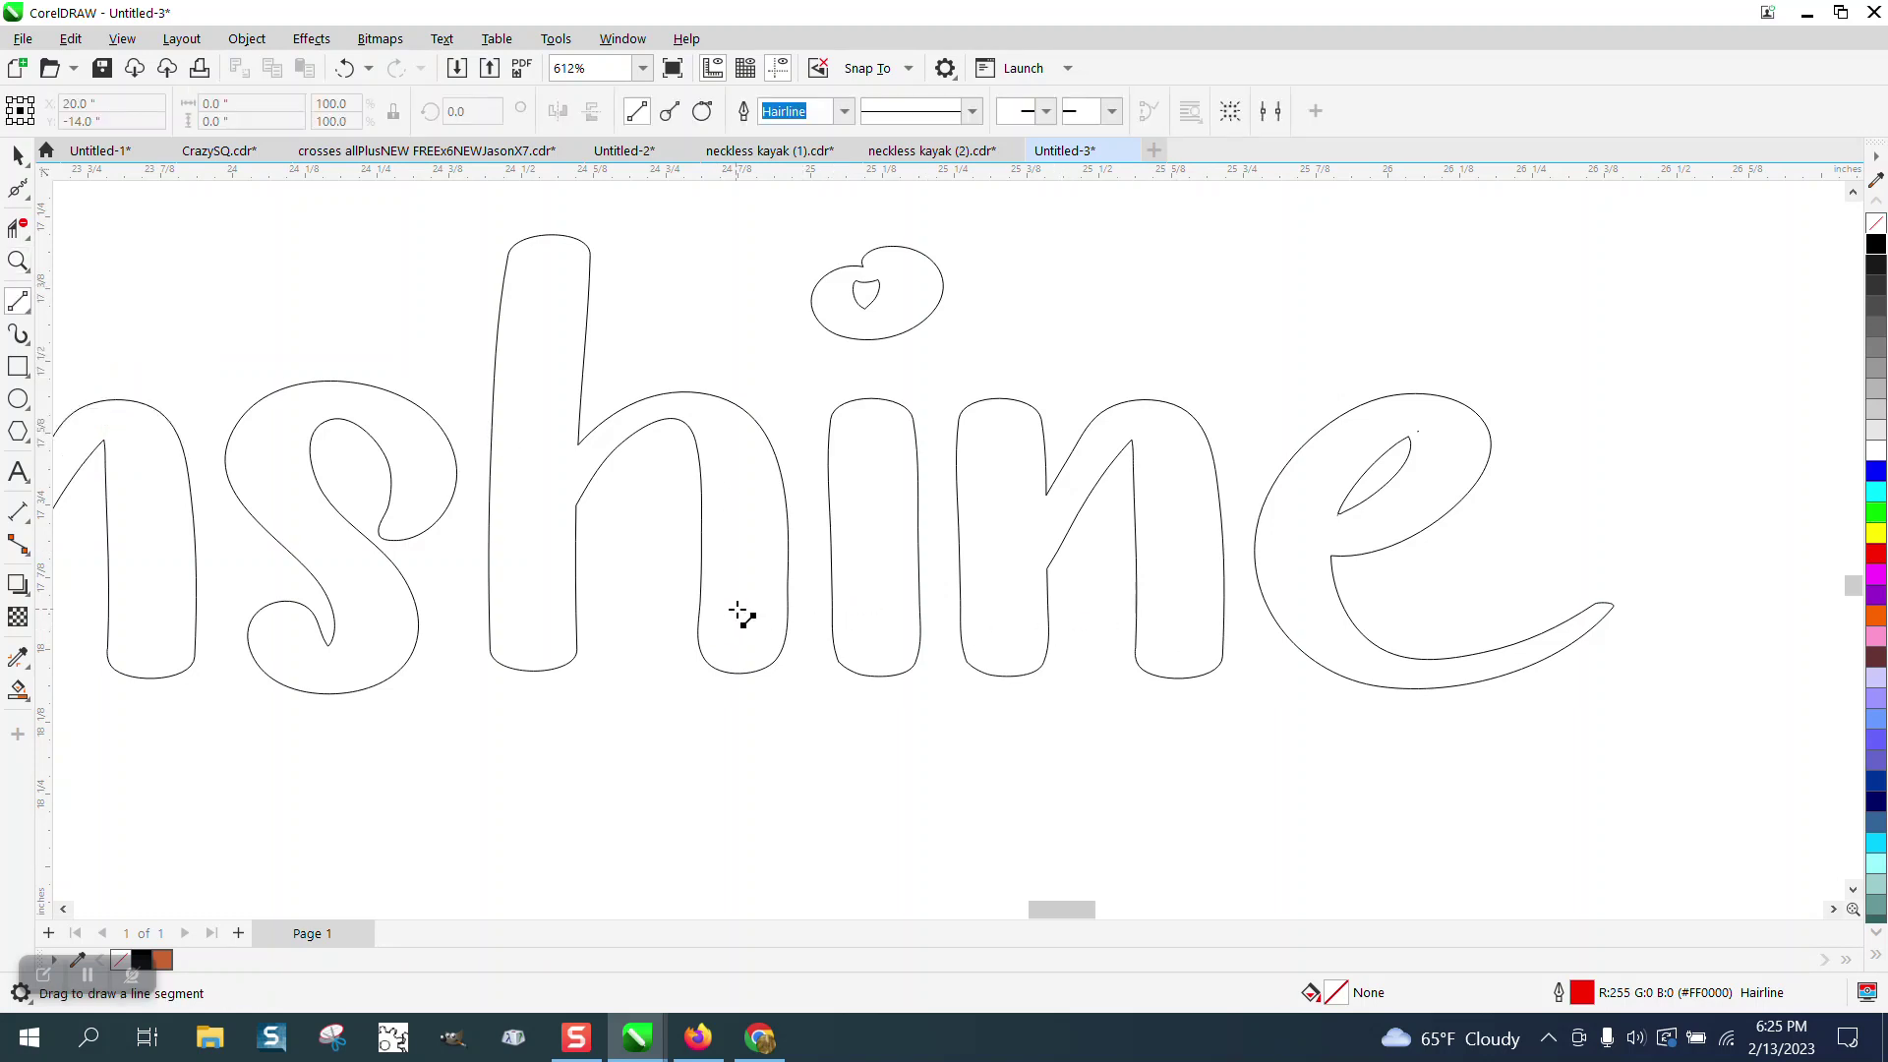
pyautogui.moveTo(737, 637); pyautogui.dragTo(1081, 809)
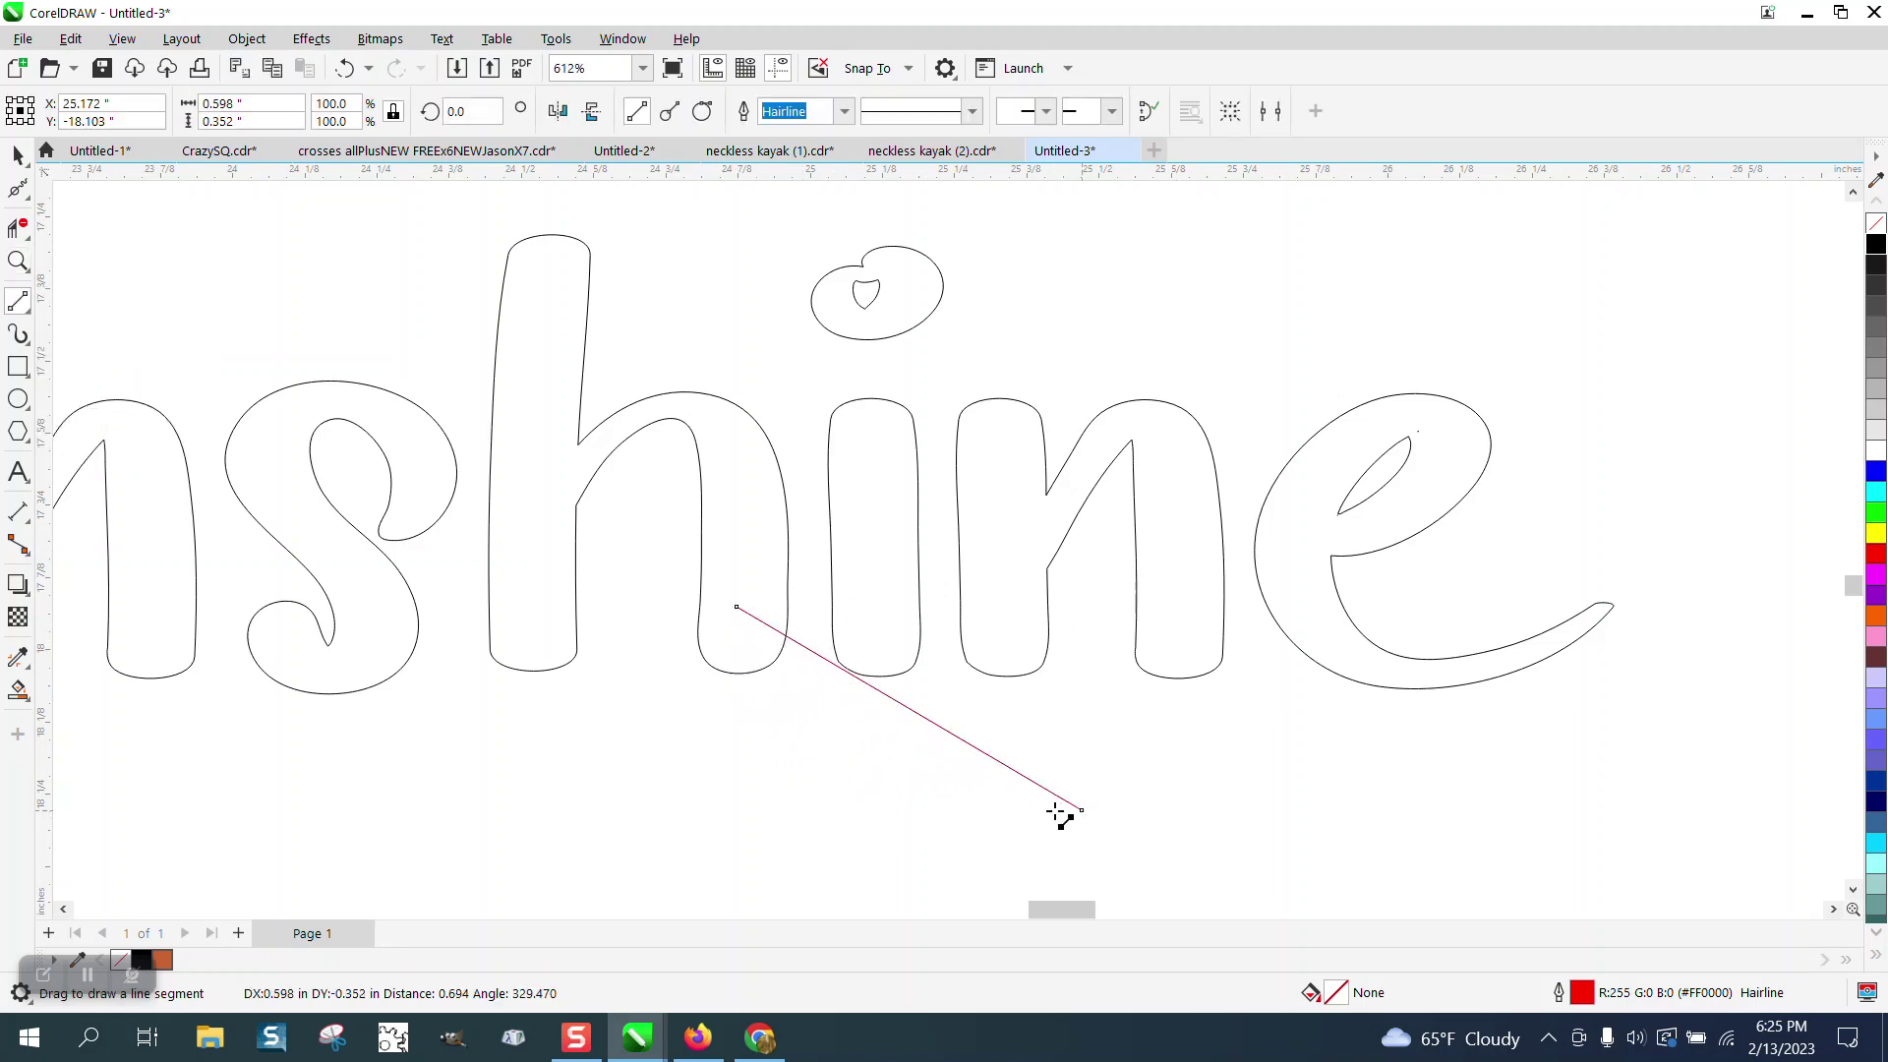
pyautogui.click(344, 68)
pyautogui.click(25, 309)
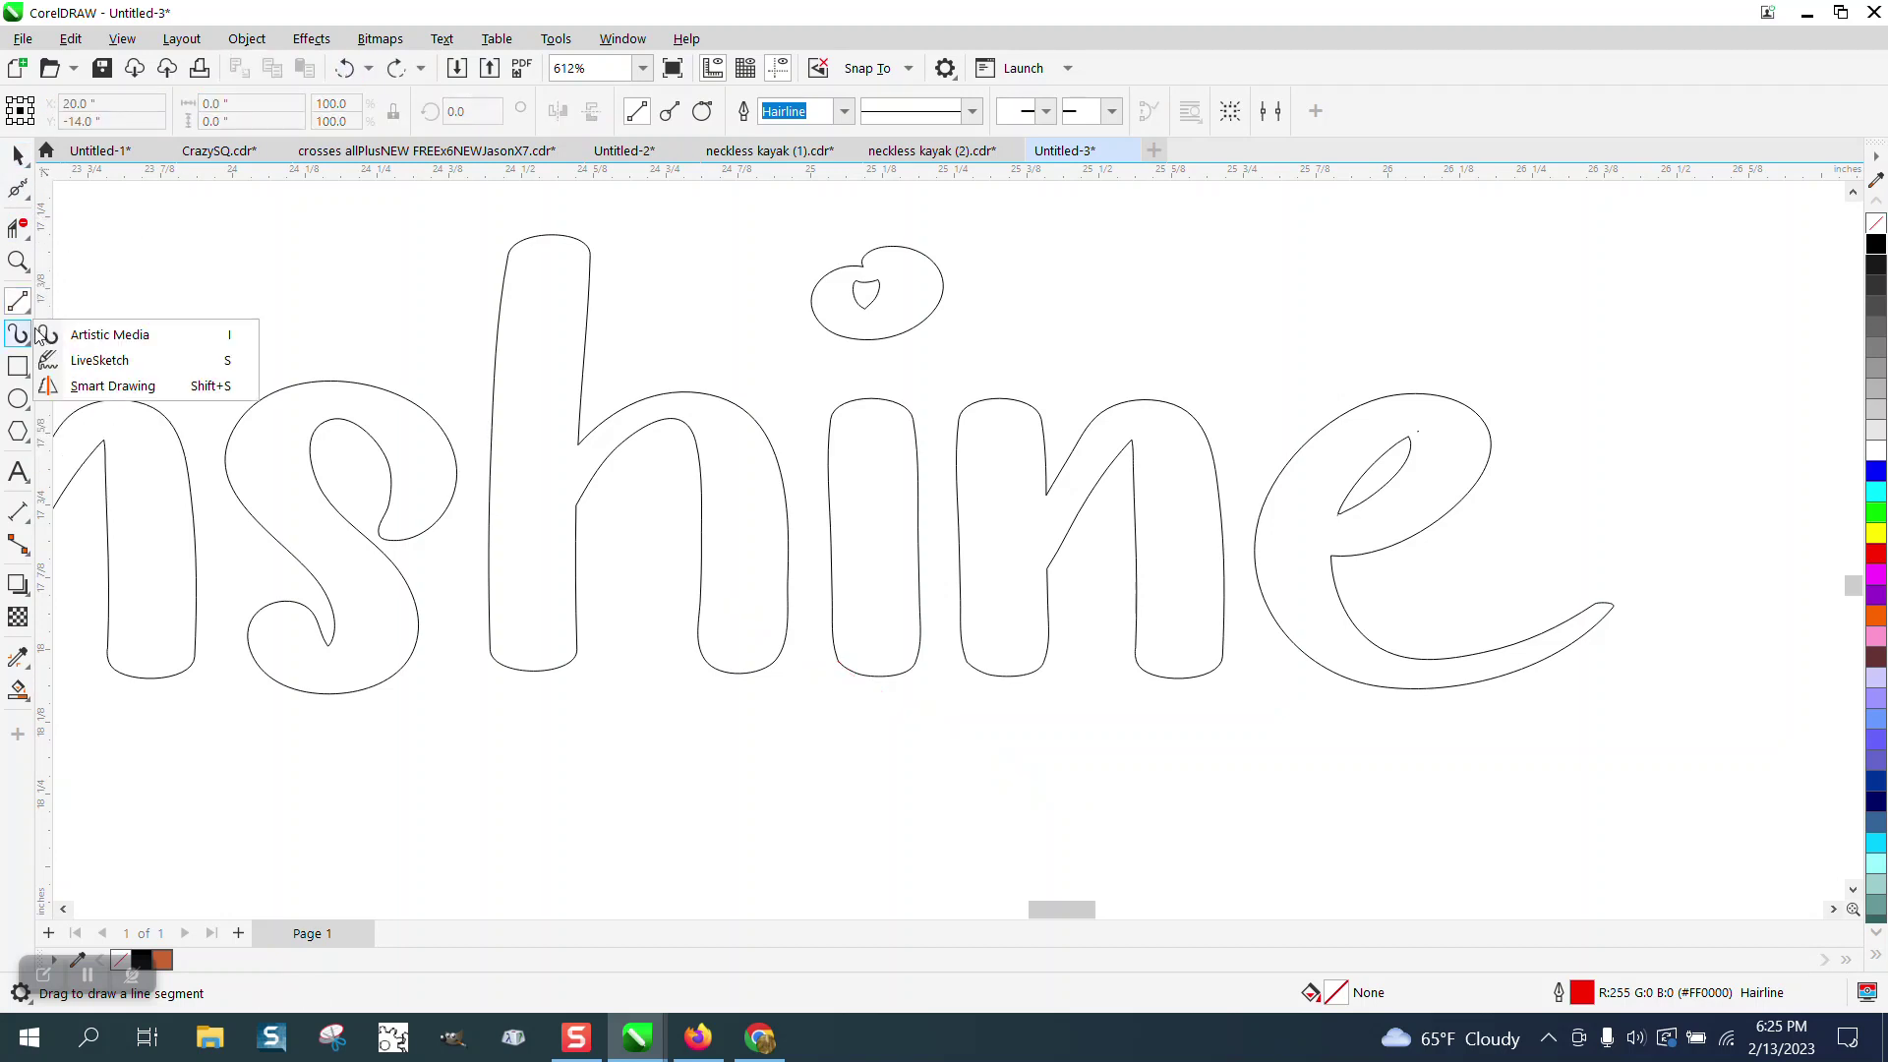
pyautogui.click(108, 455)
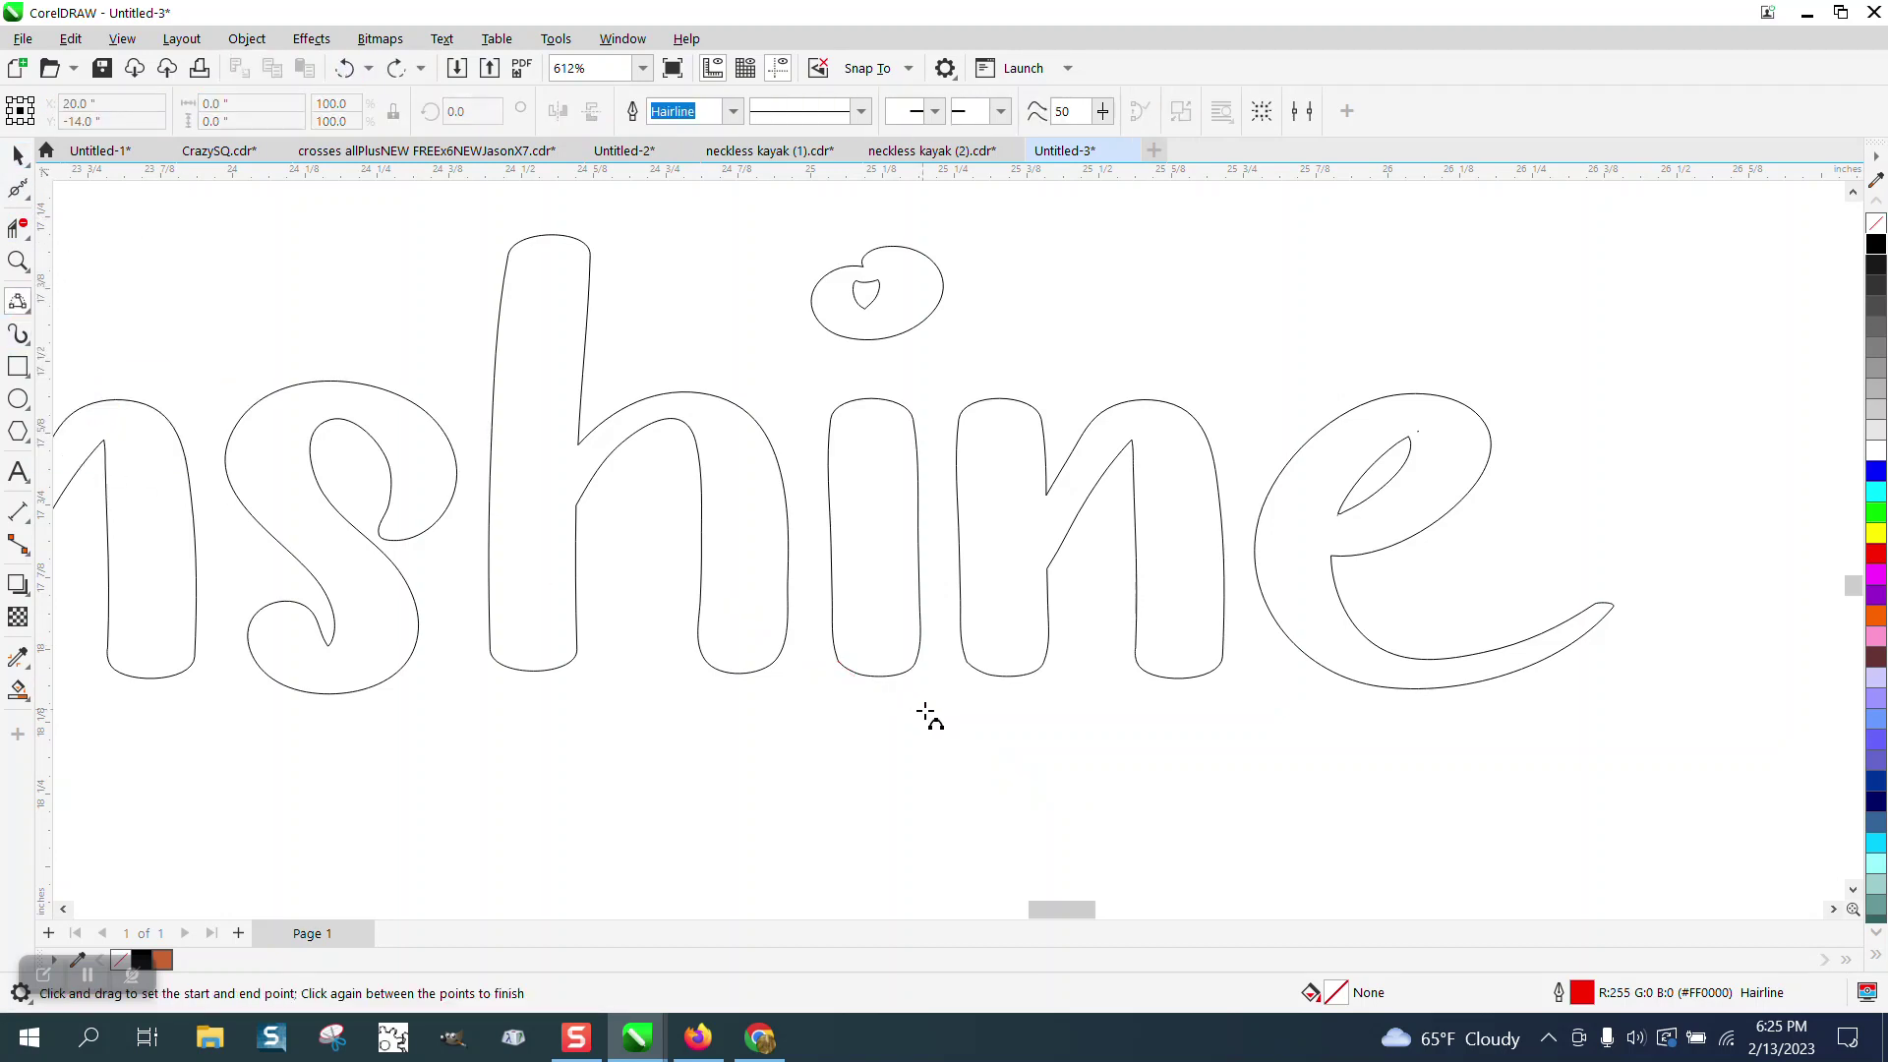
pyautogui.moveTo(744, 608); pyautogui.dragTo(1038, 780)
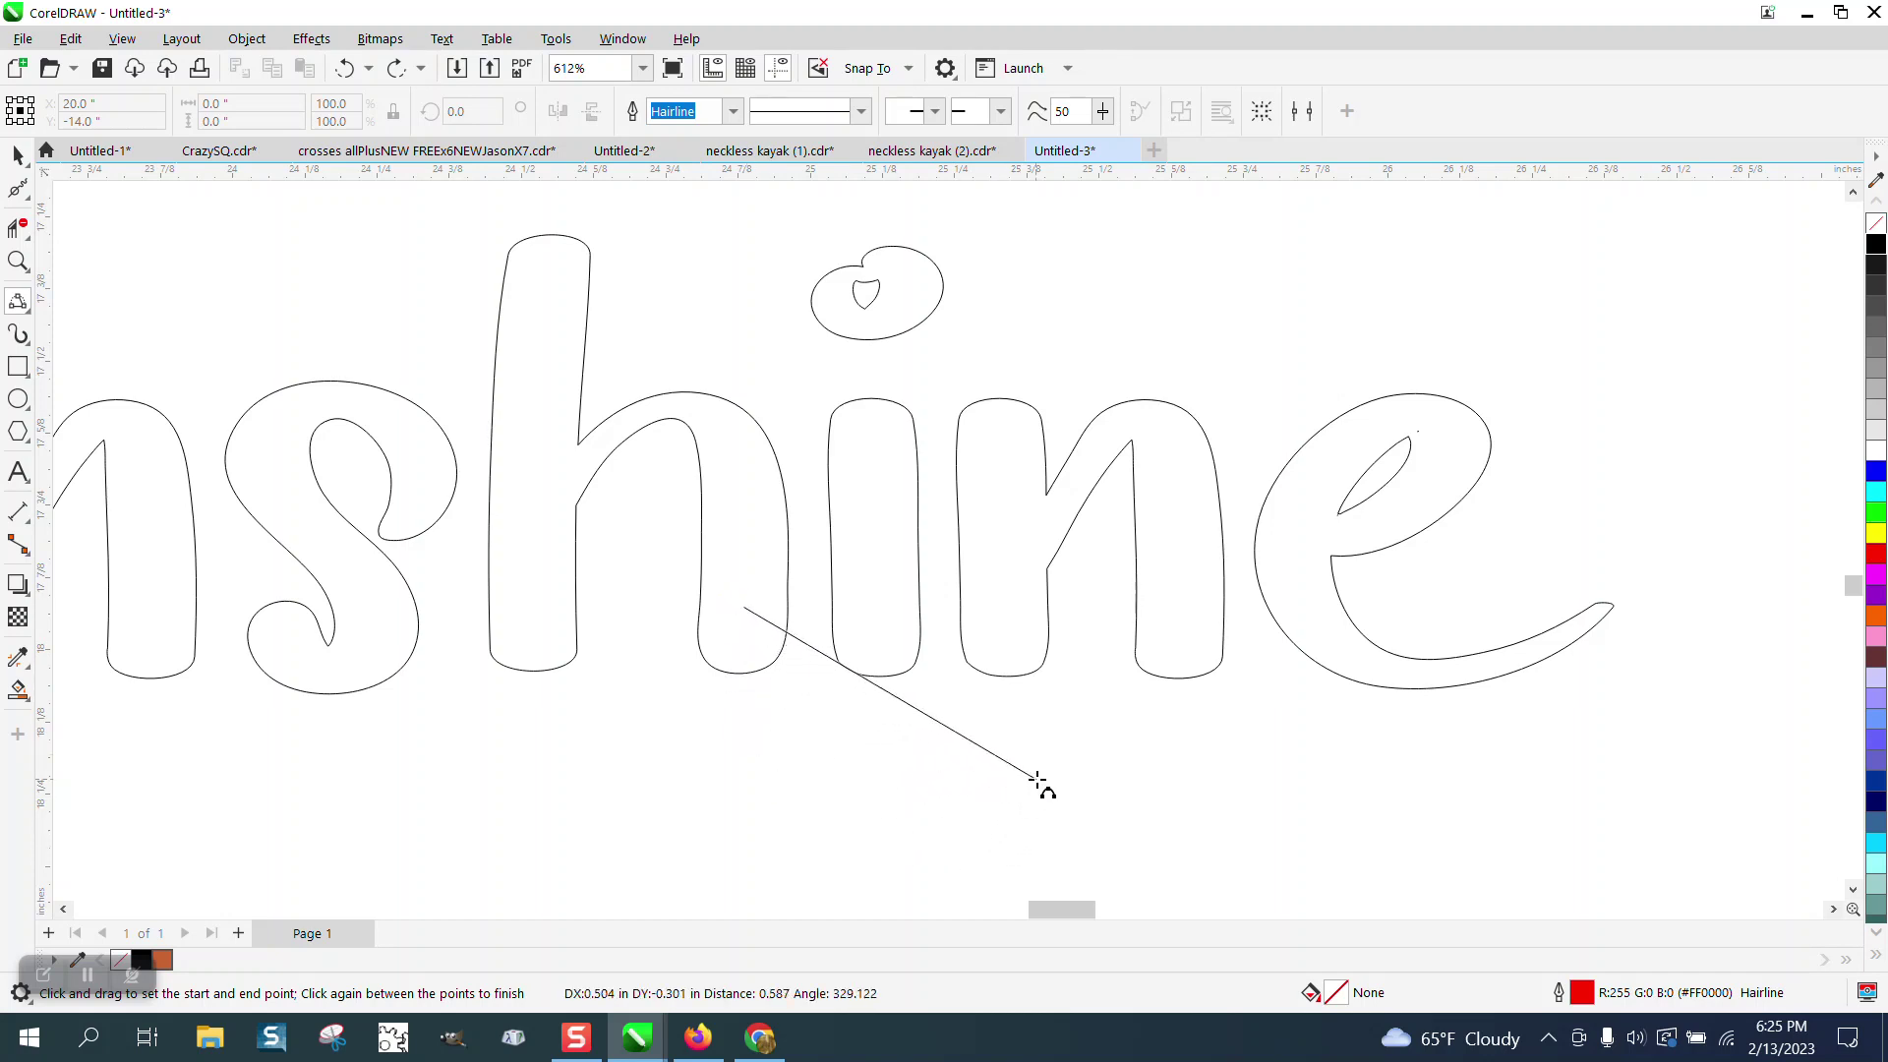
pyautogui.click(822, 789)
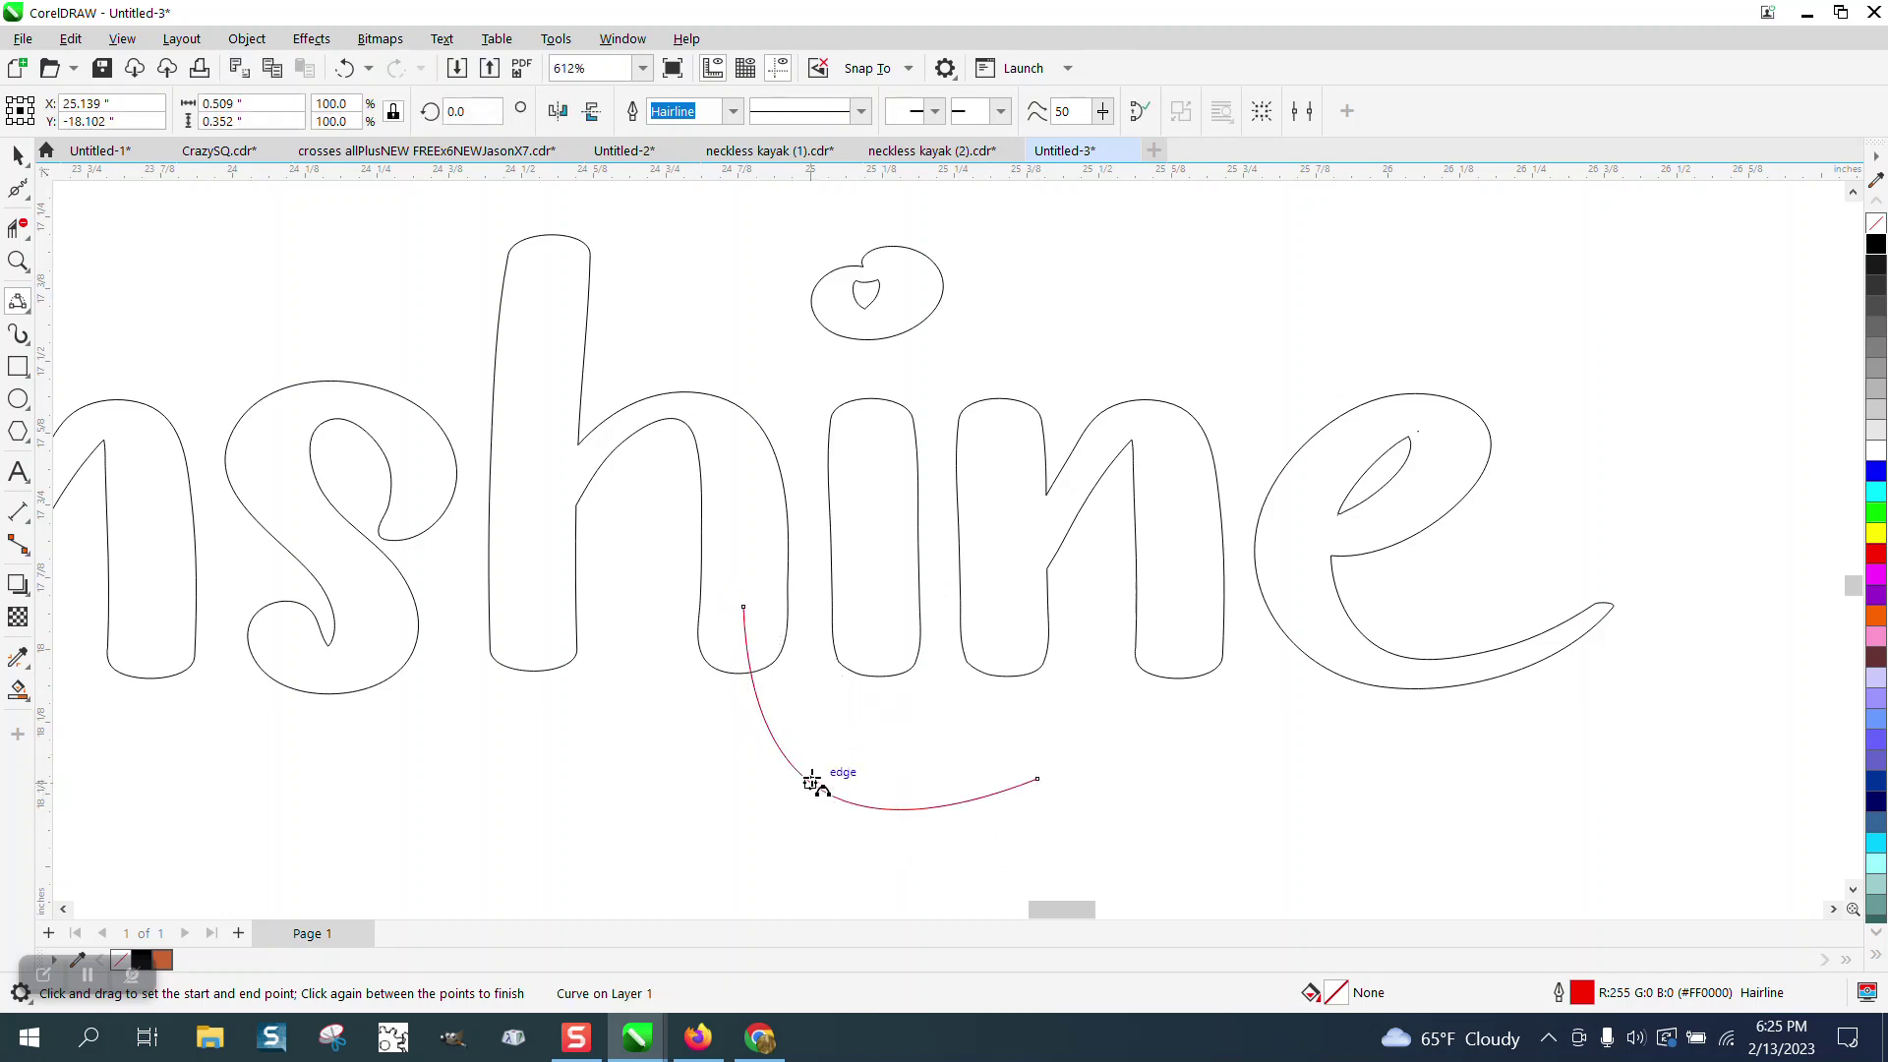
# Apply a tapered Artistic Media preset stroke to the tail curve.
pyautogui.click(33, 351)
pyautogui.click(87, 336)
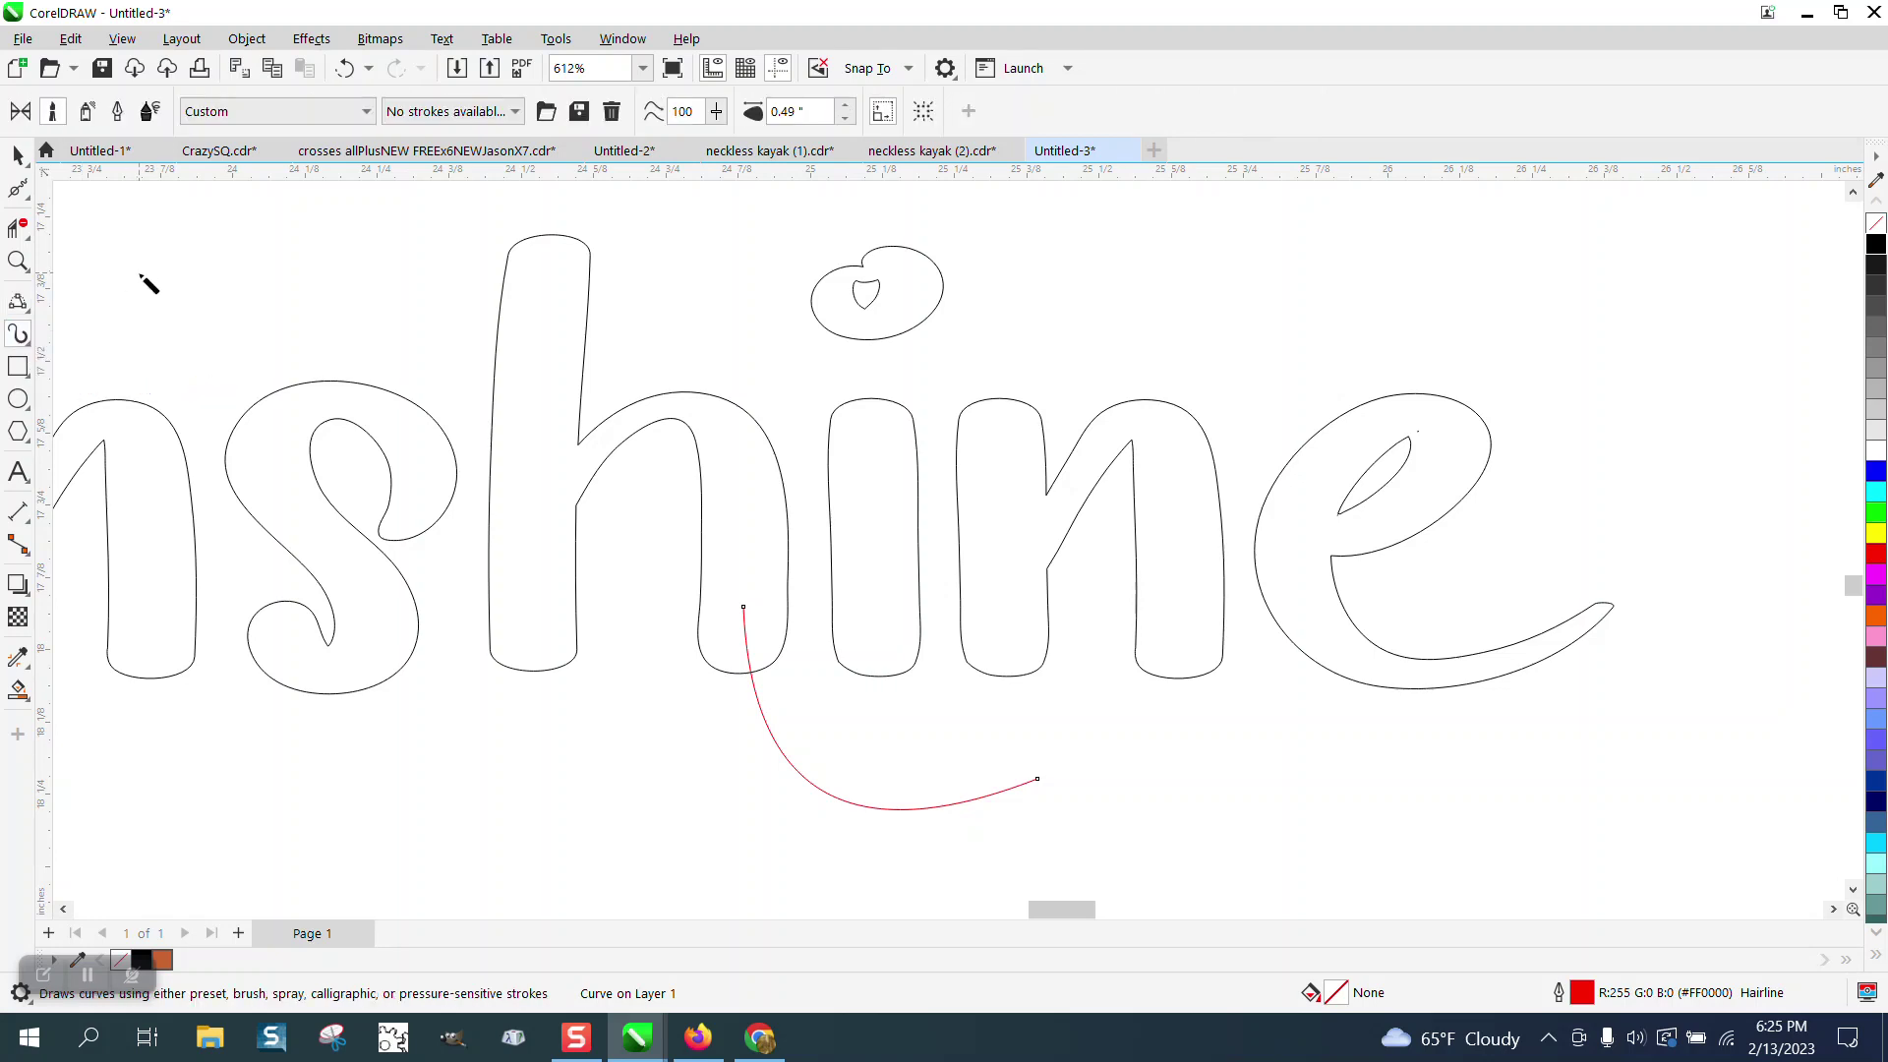
pyautogui.click(86, 112)
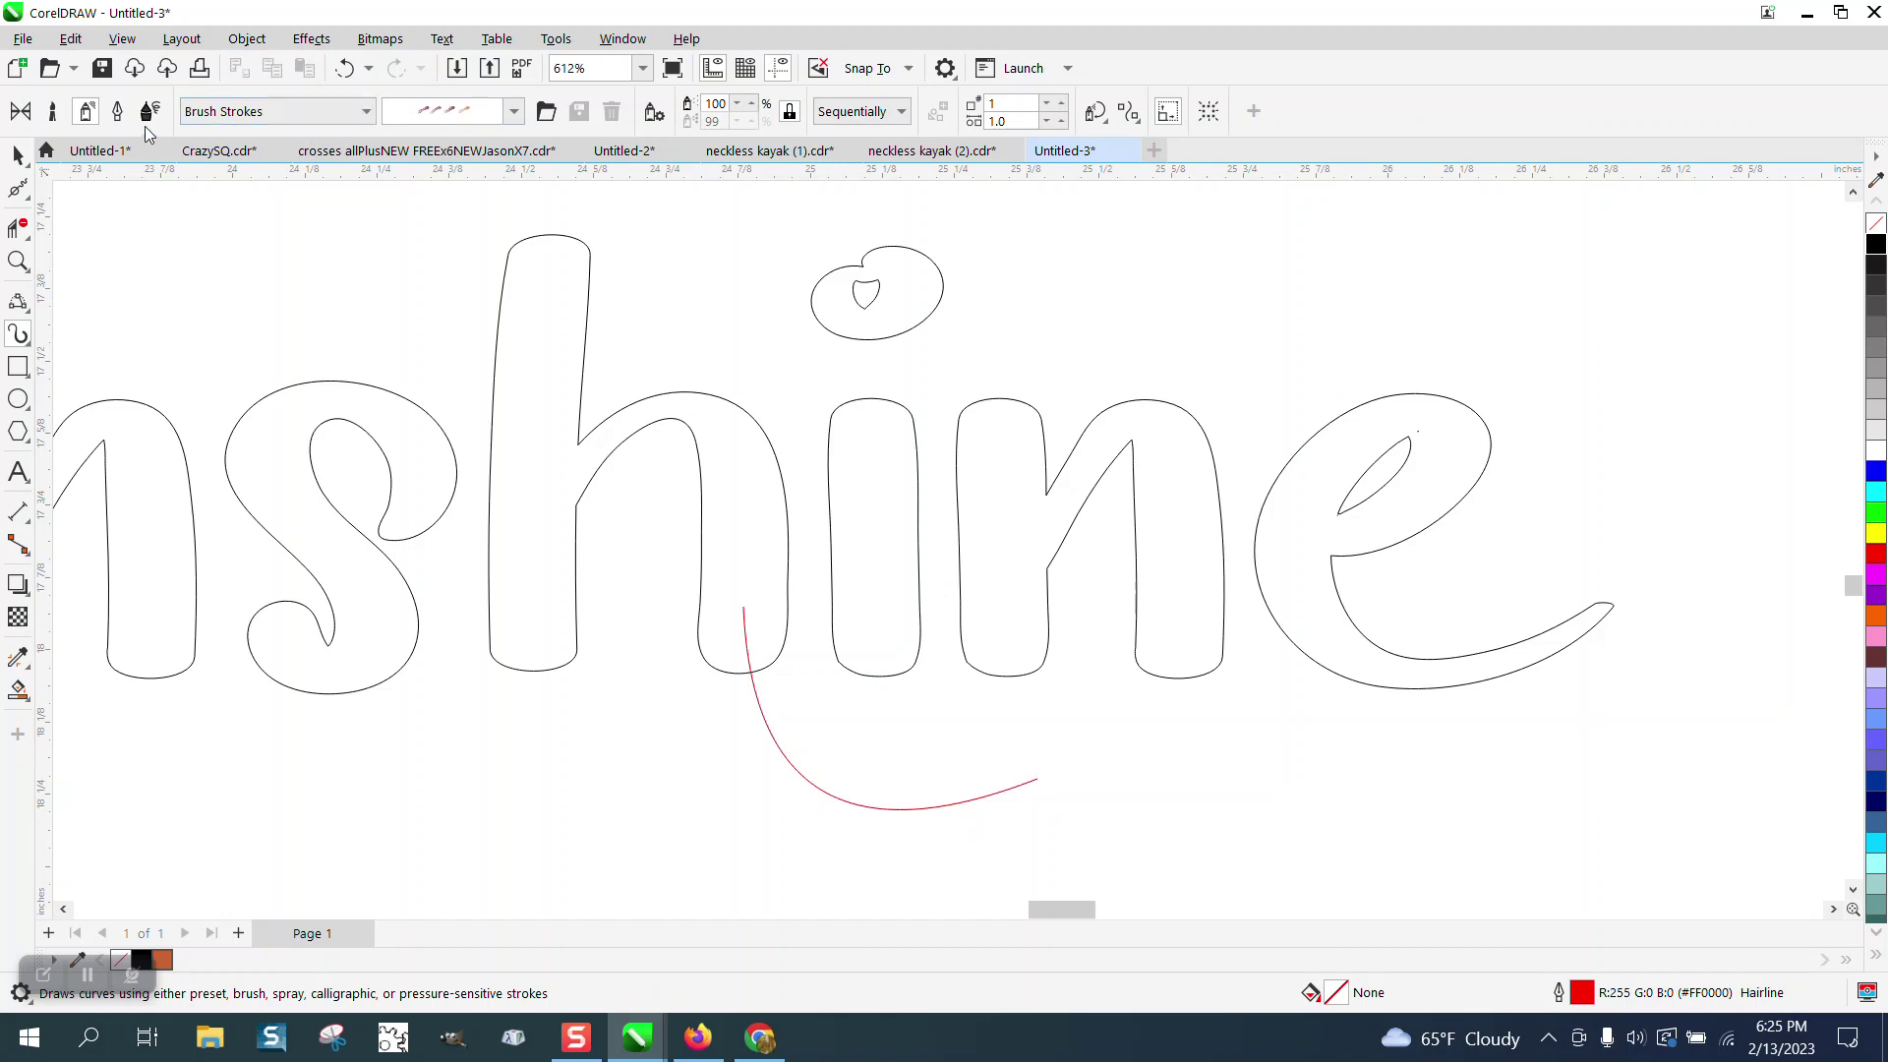
pyautogui.click(52, 111)
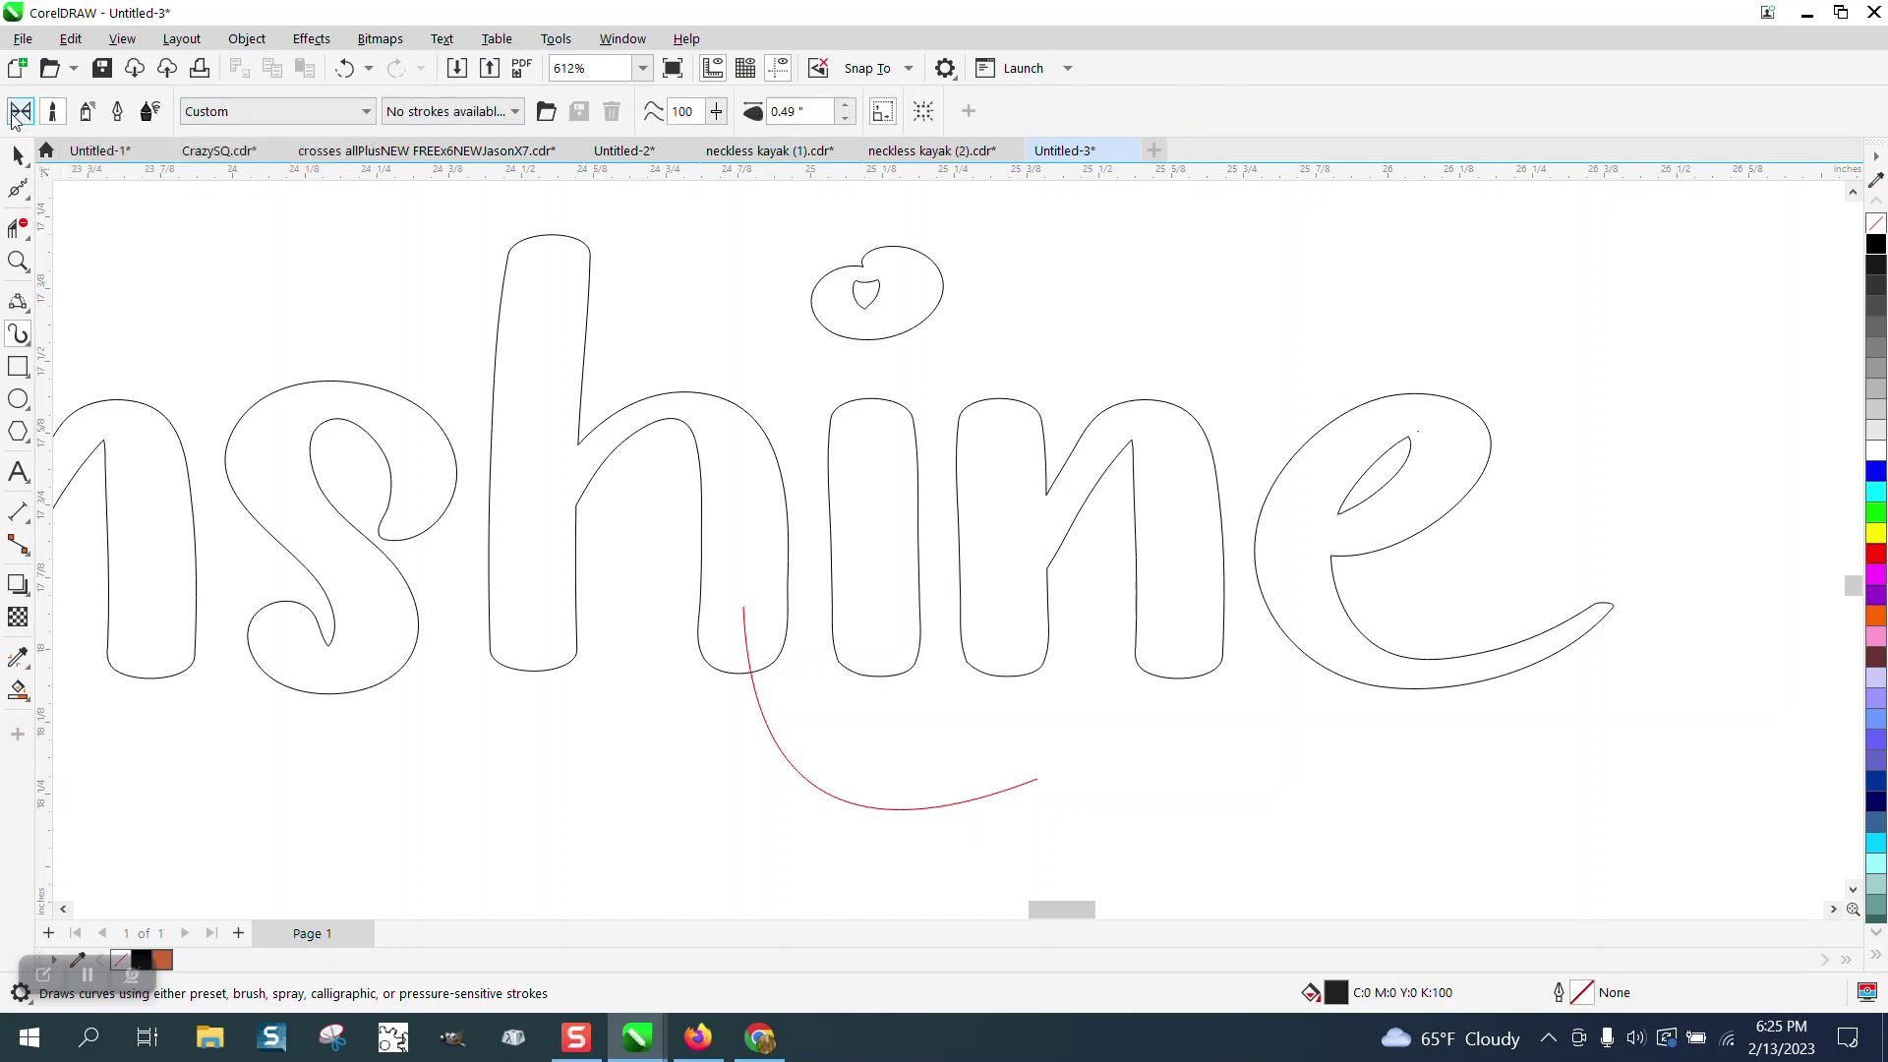
pyautogui.click(20, 111)
pyautogui.click(312, 111)
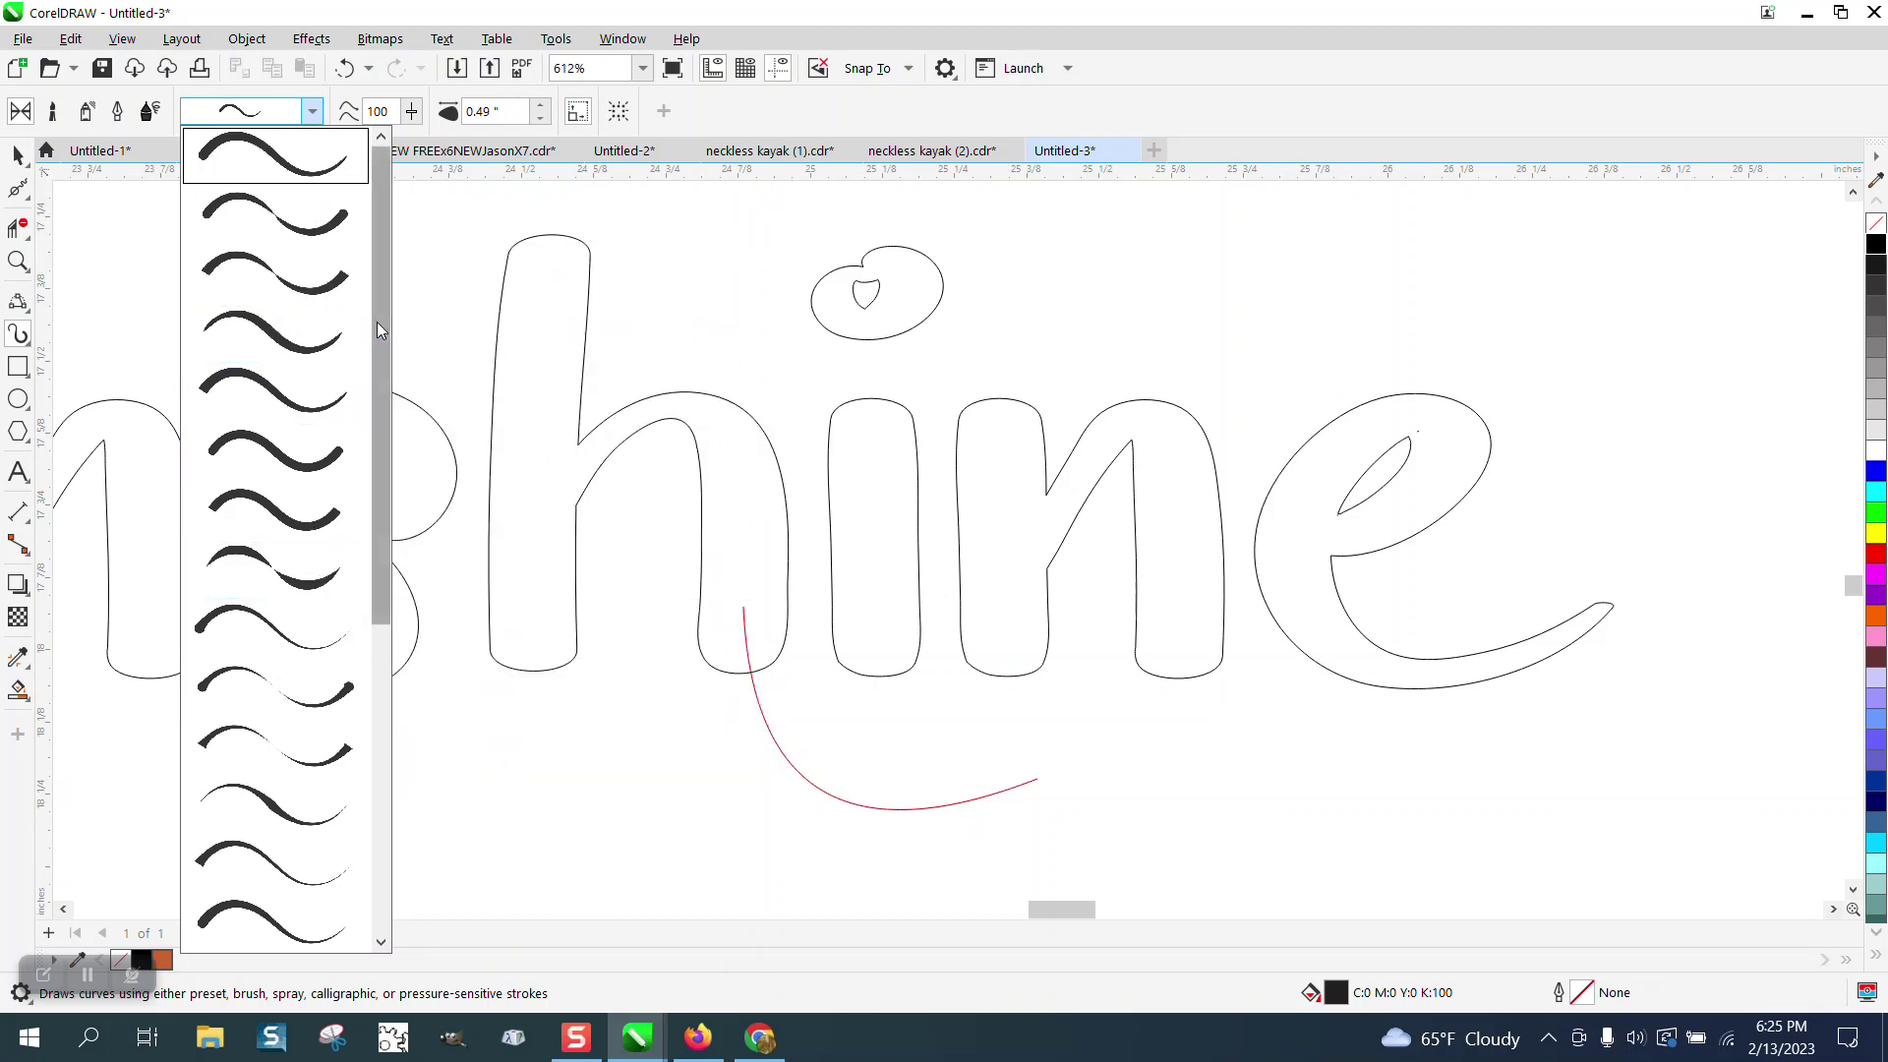
pyautogui.moveTo(375, 321); pyautogui.dragTo(393, 513)
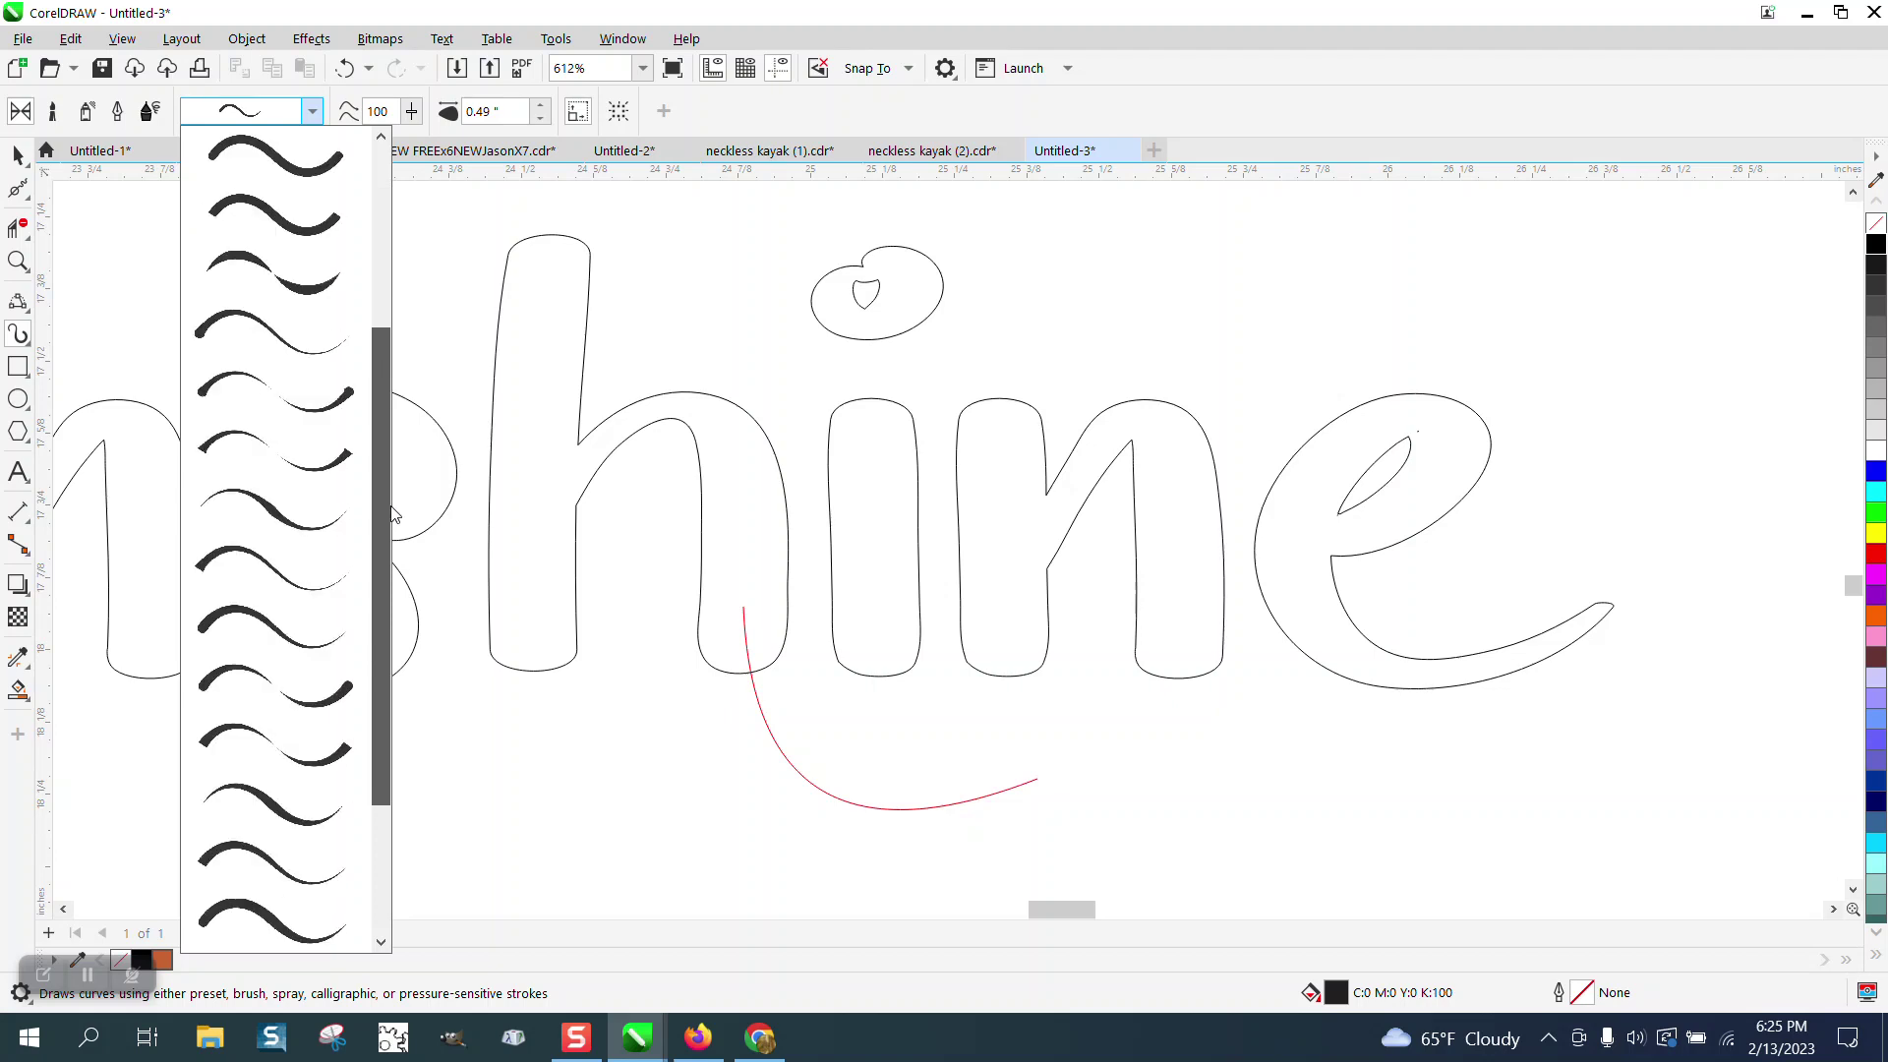
pyautogui.click(245, 911)
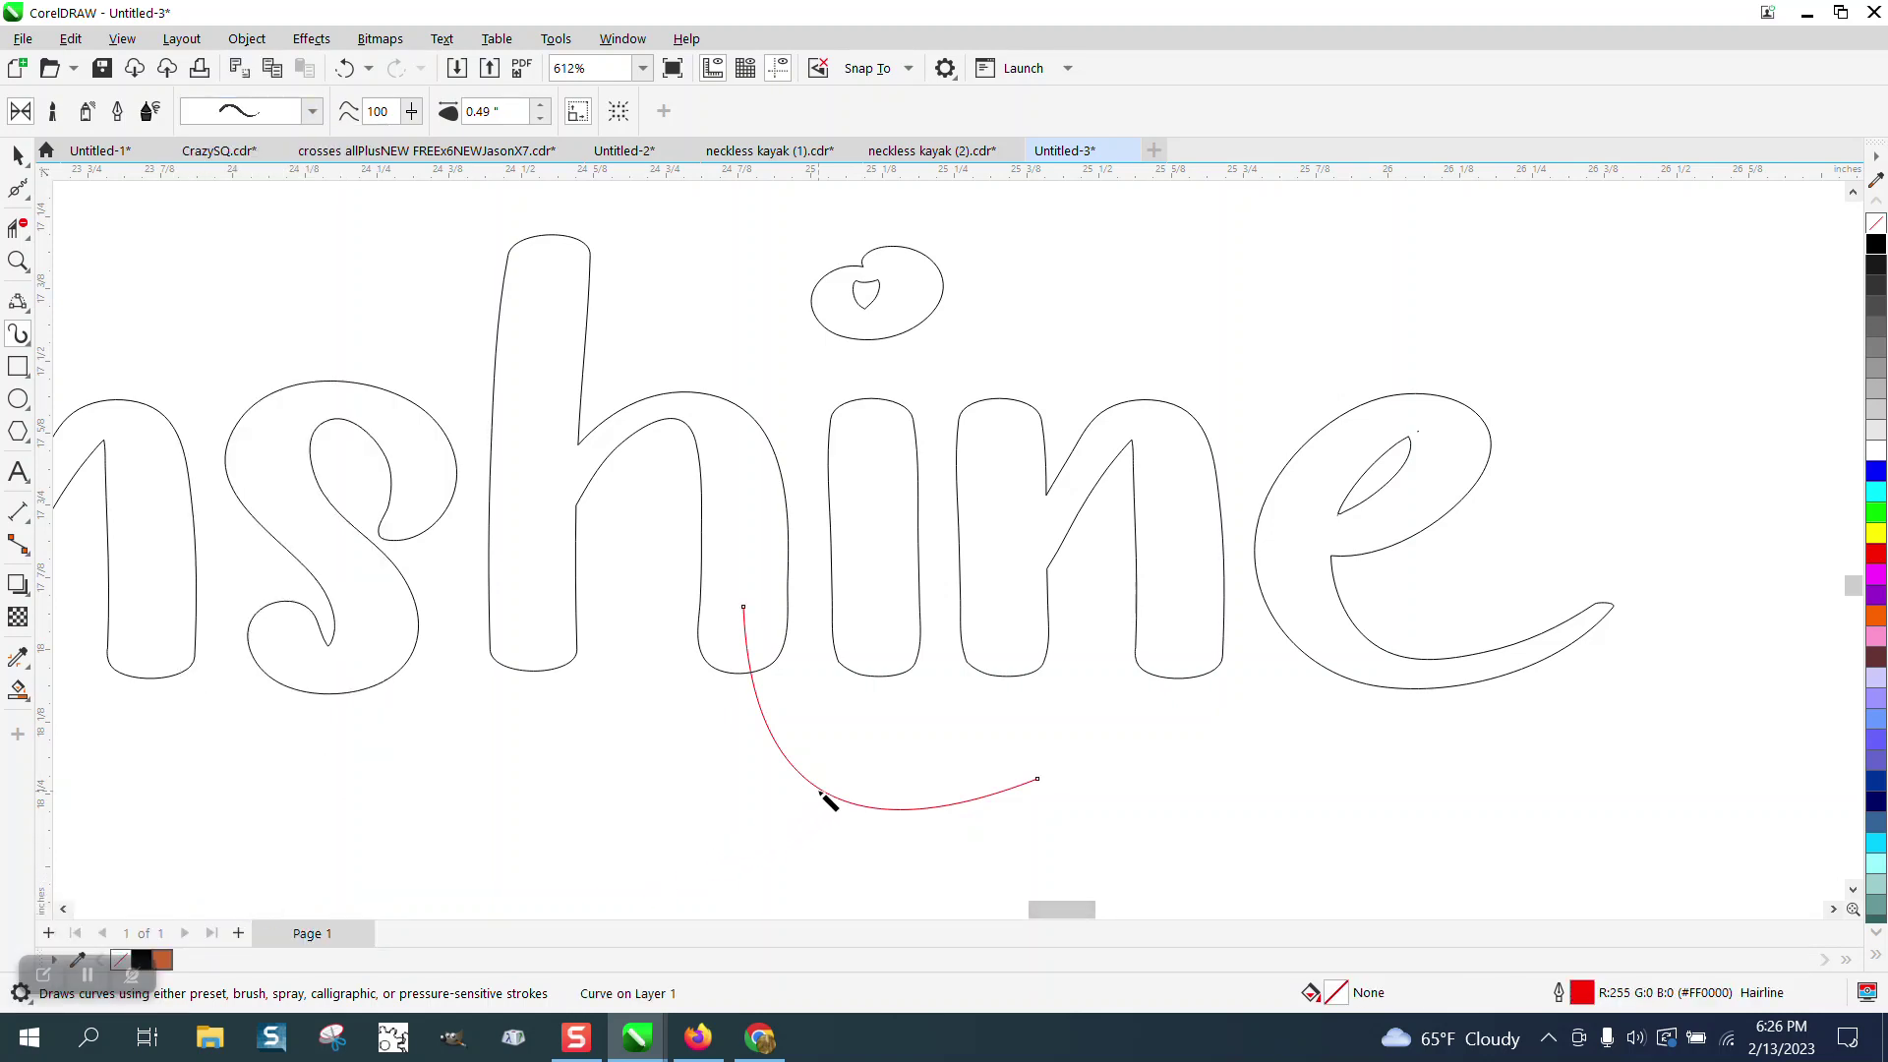
# Set the tail stroke width to 0.1 inch, then 0.15 inch.
pyautogui.click(542, 106)
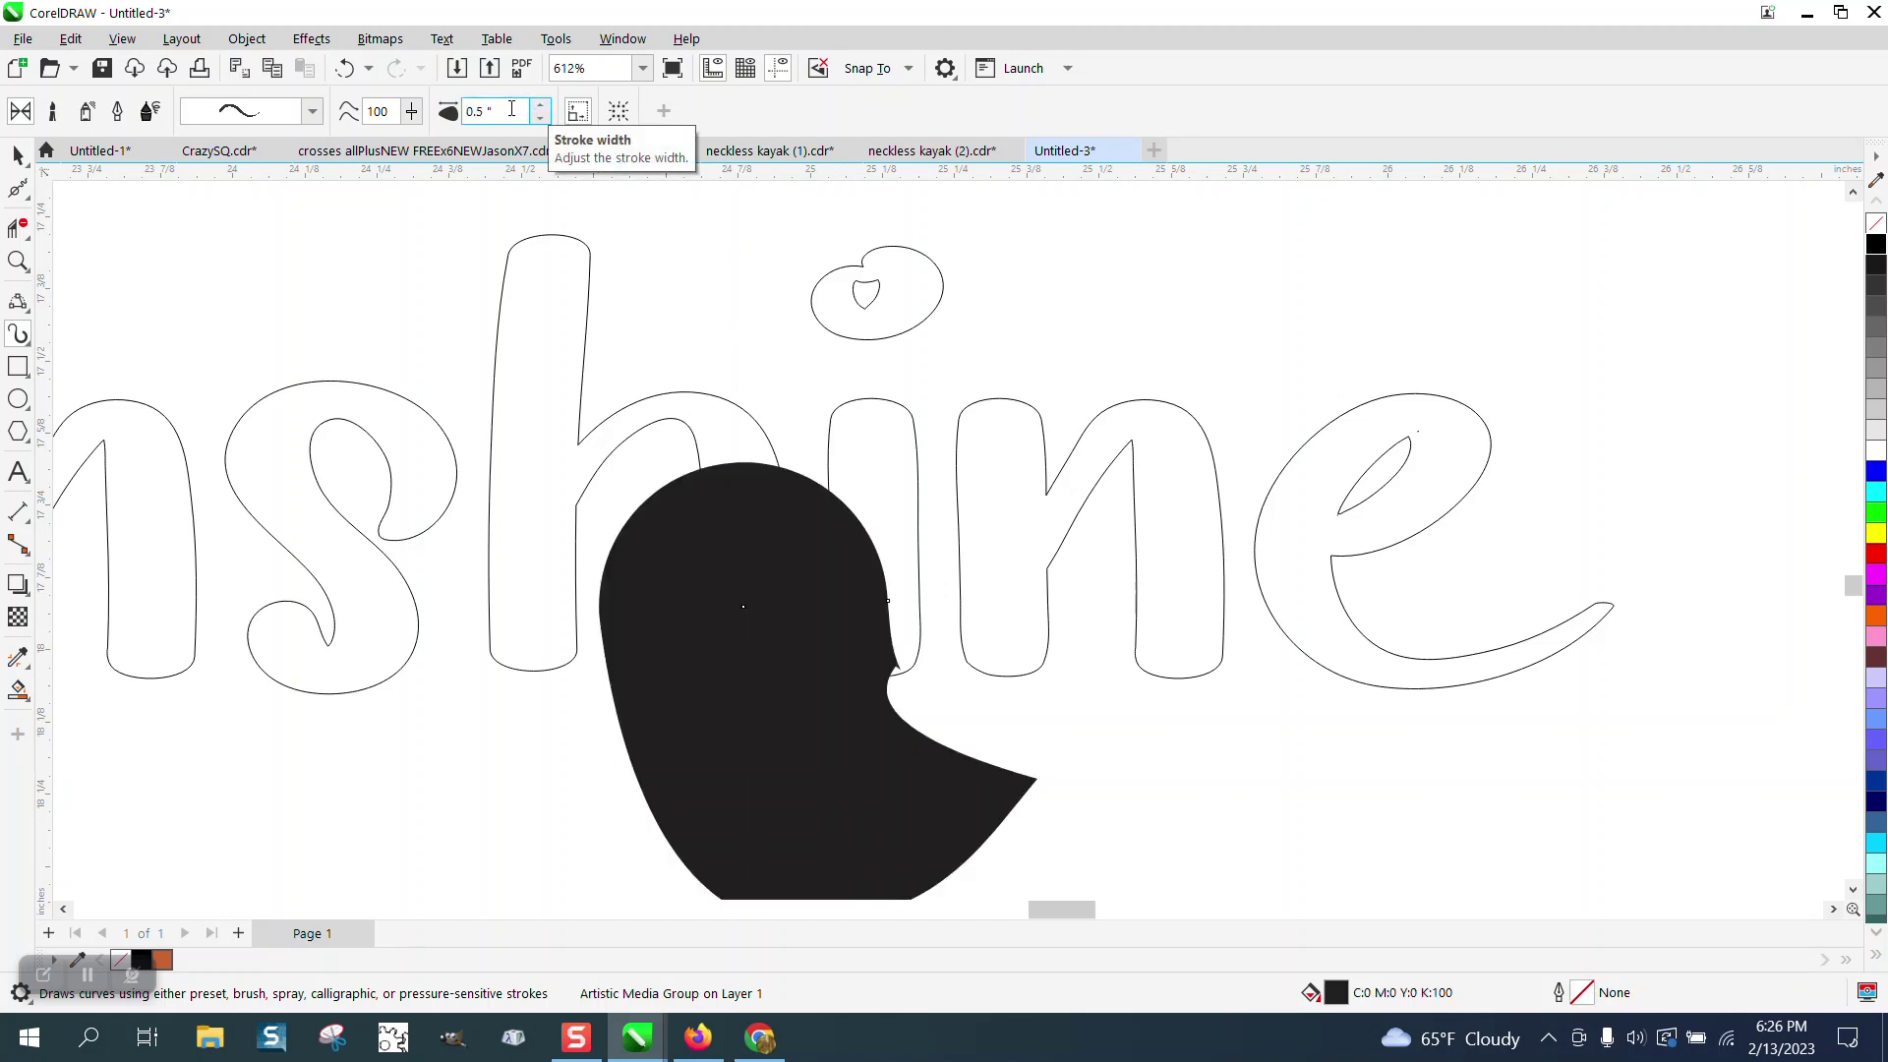
pyautogui.click(501, 112)
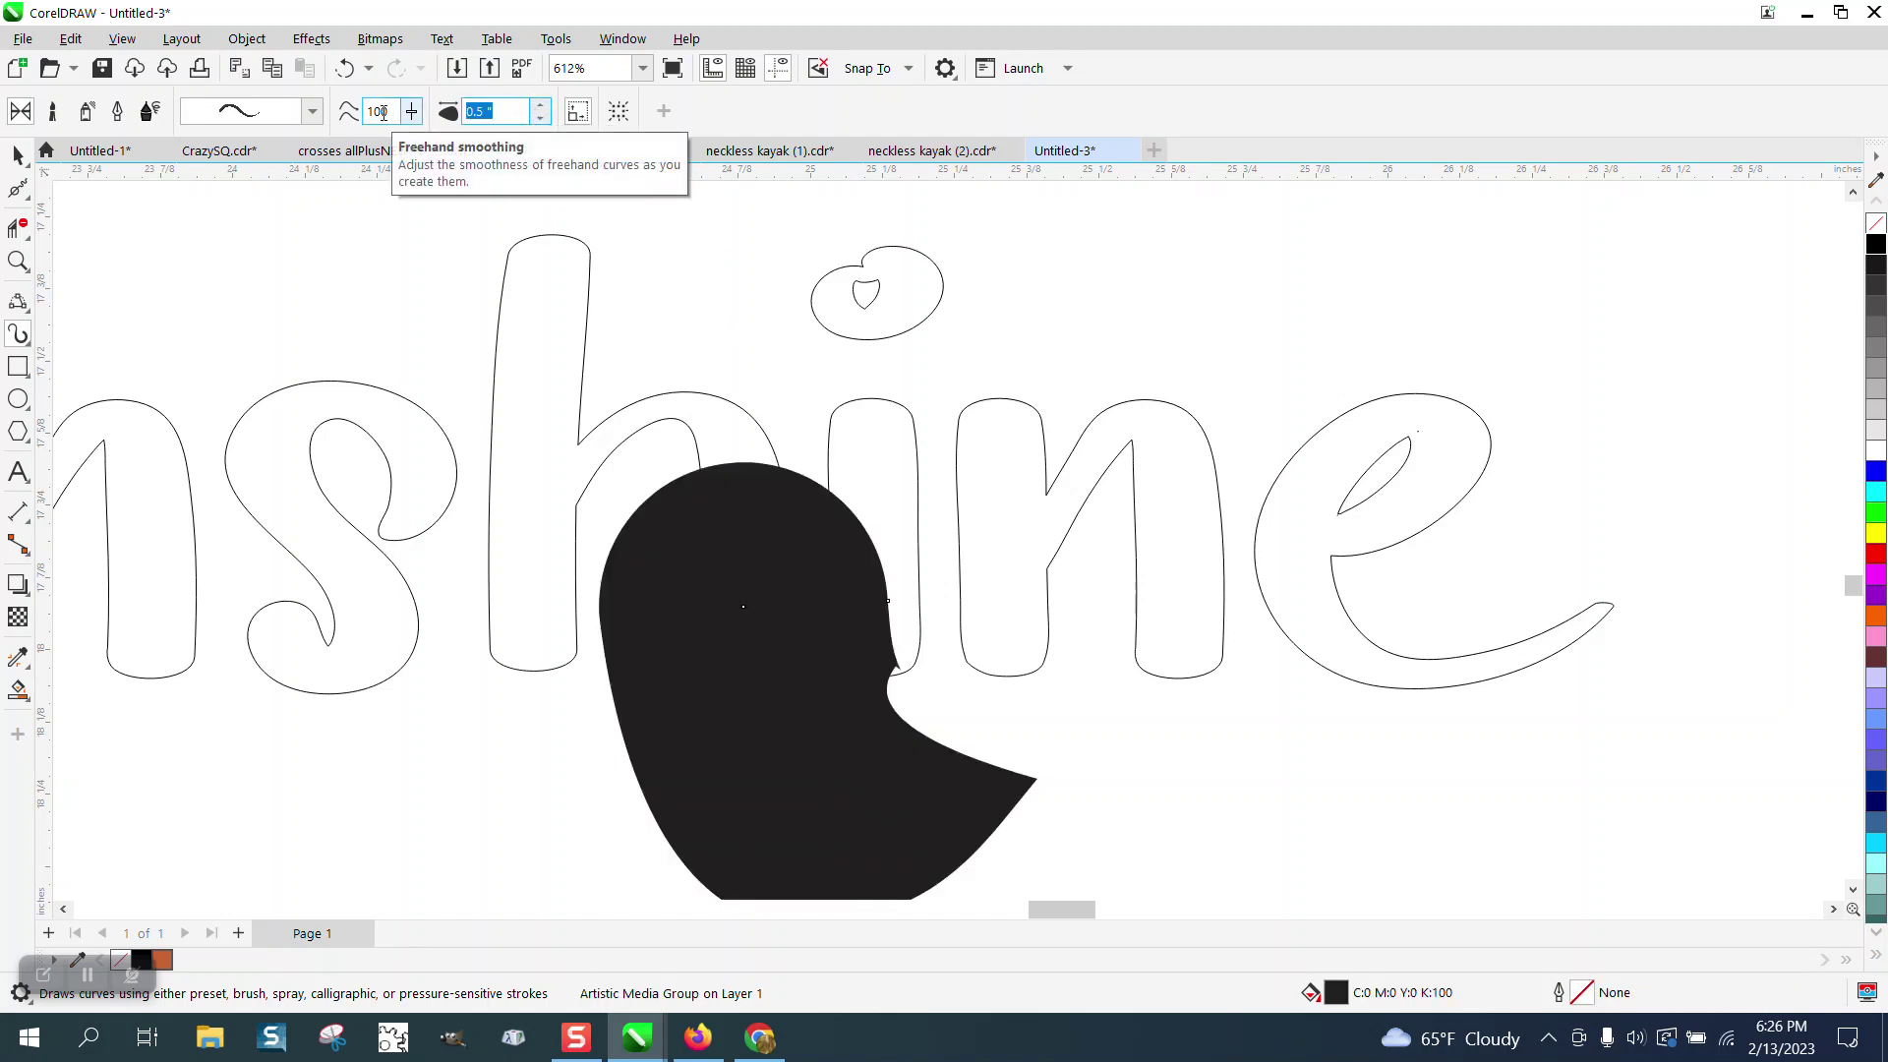
pyautogui.press('Return')
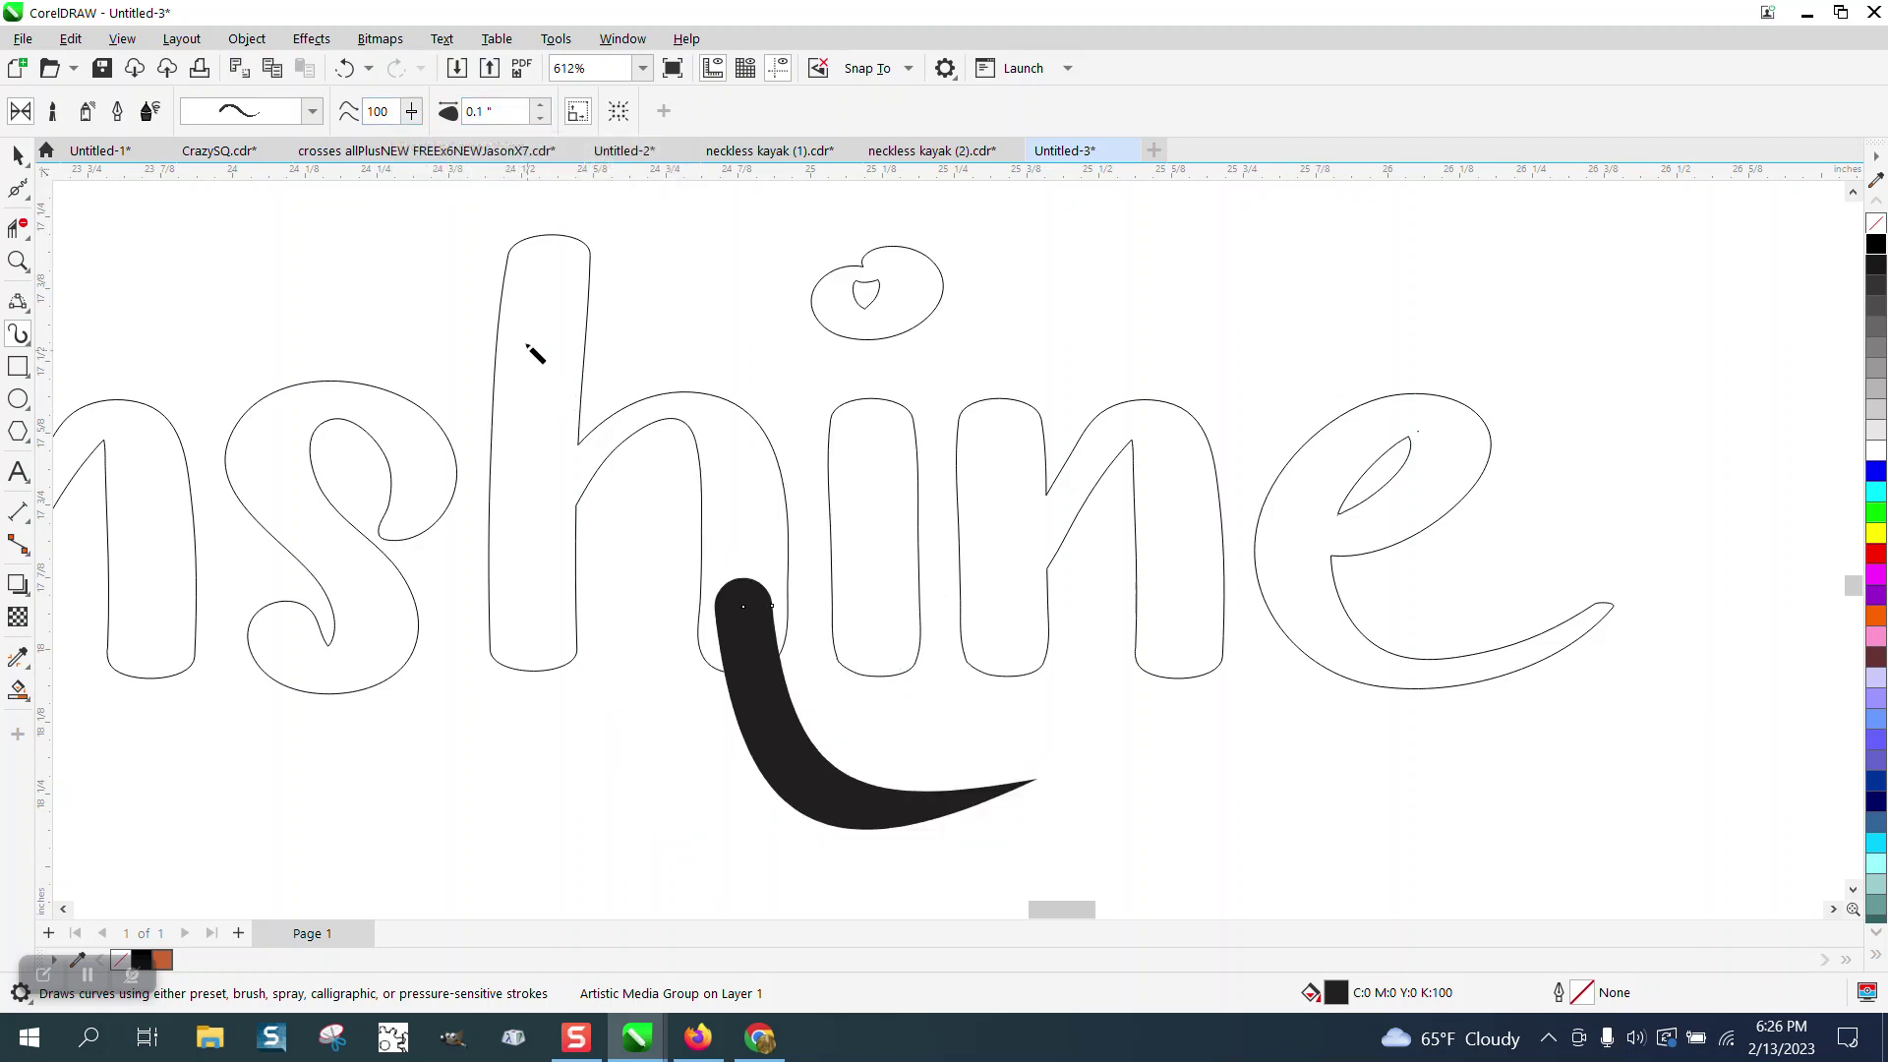
pyautogui.write('0.15')
pyautogui.press('Return')
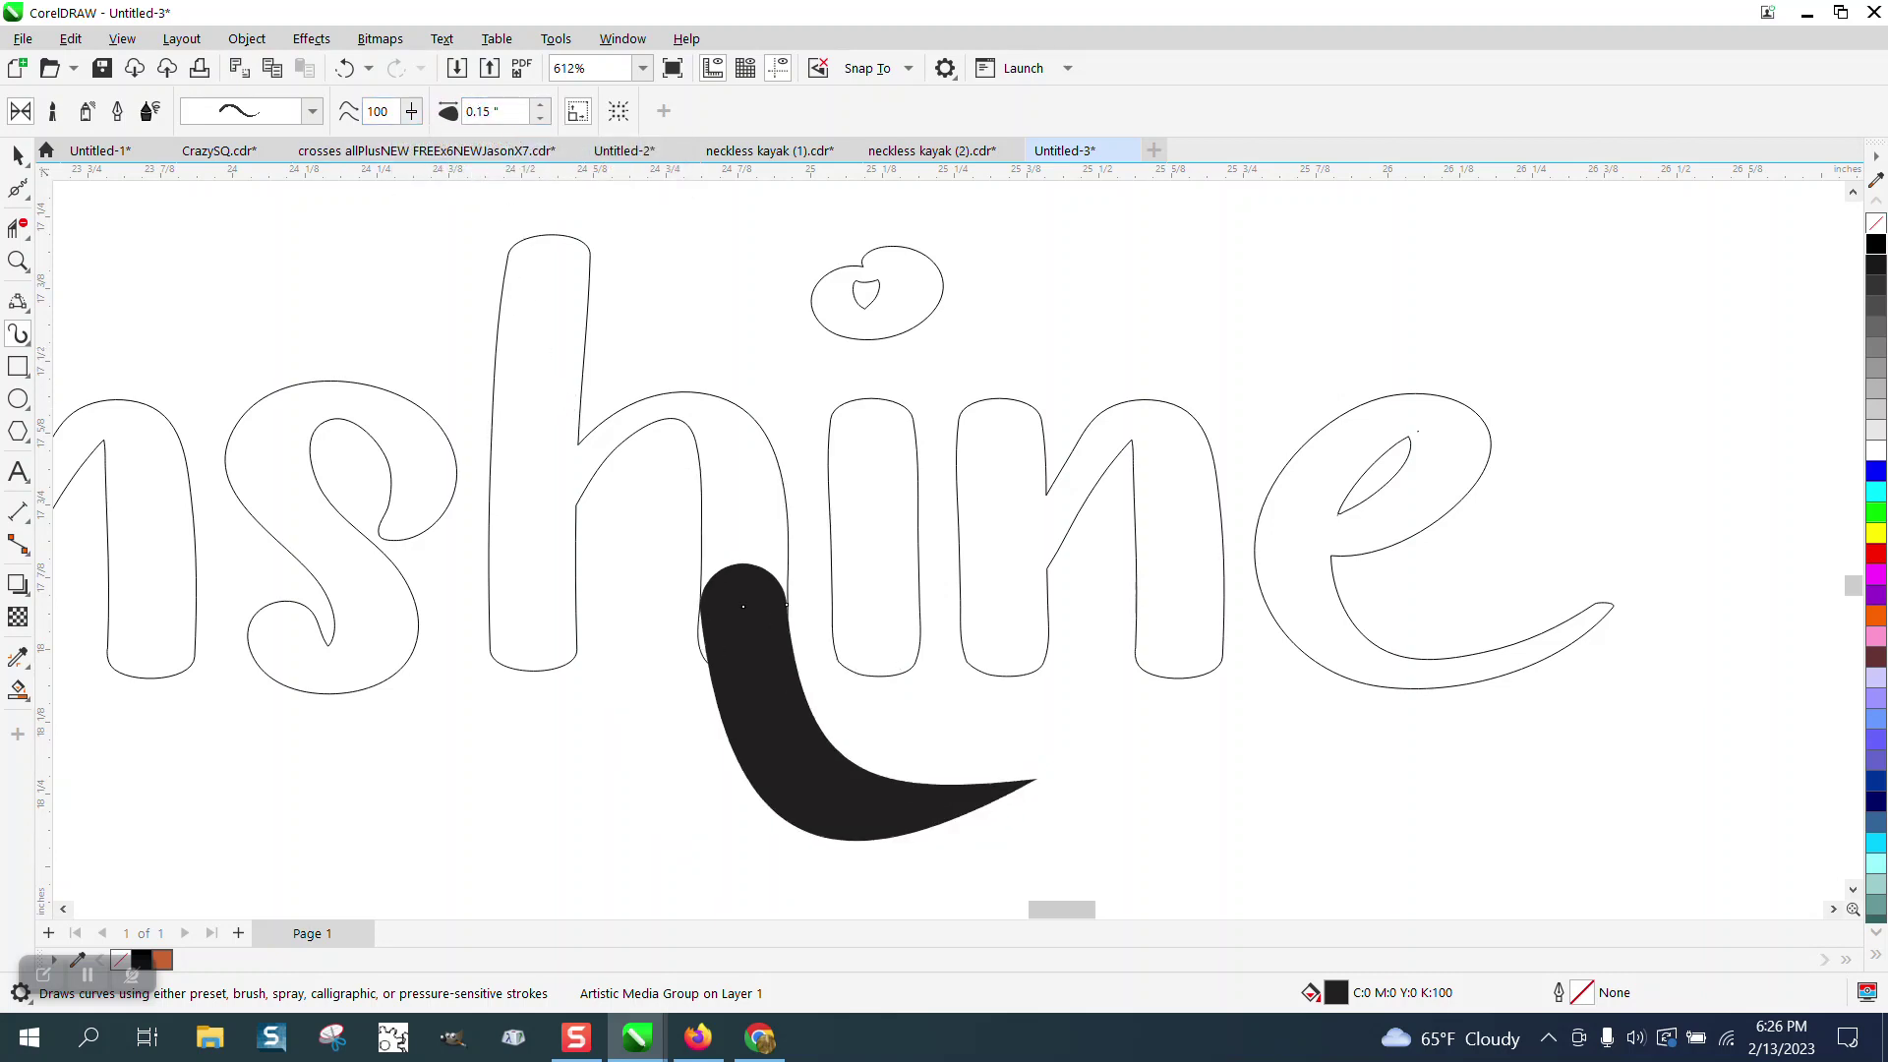
pyautogui.click(19, 152)
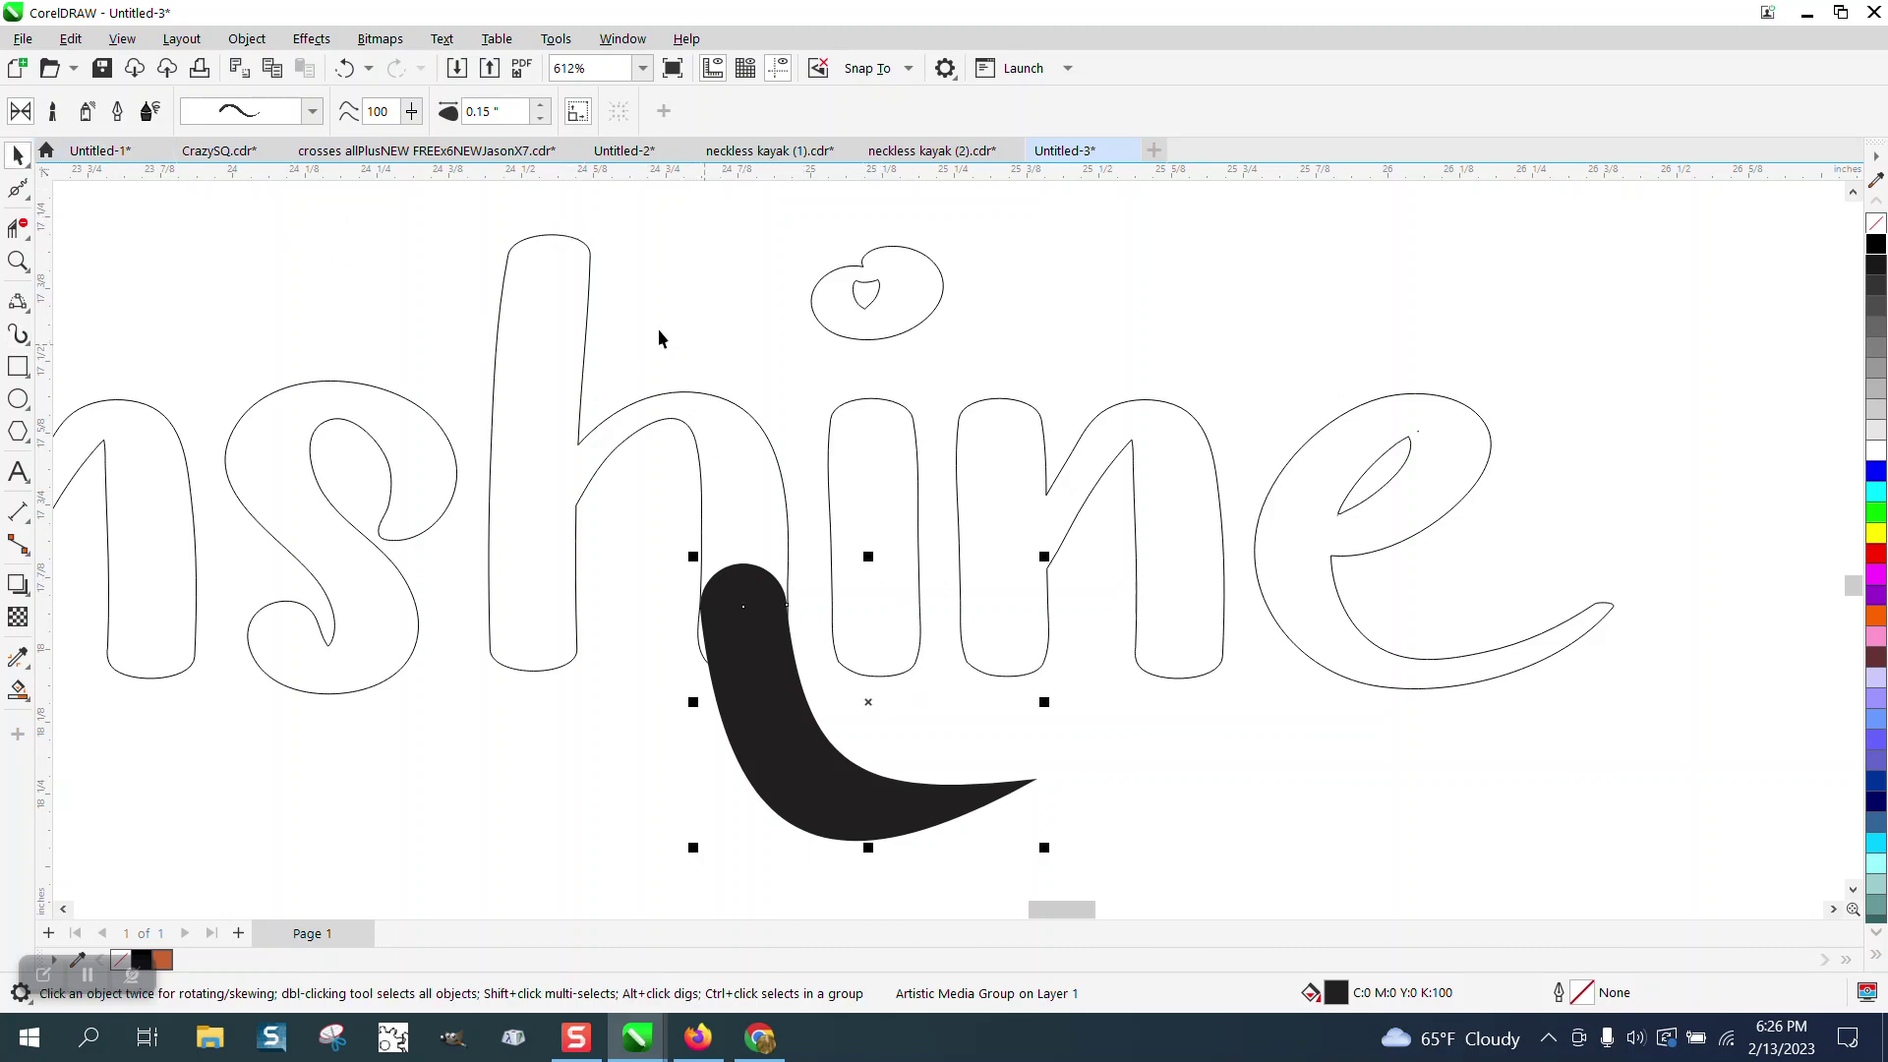
# Break the Artistic Media group apart and select the black tail shape alone.
pyautogui.click(247, 39)
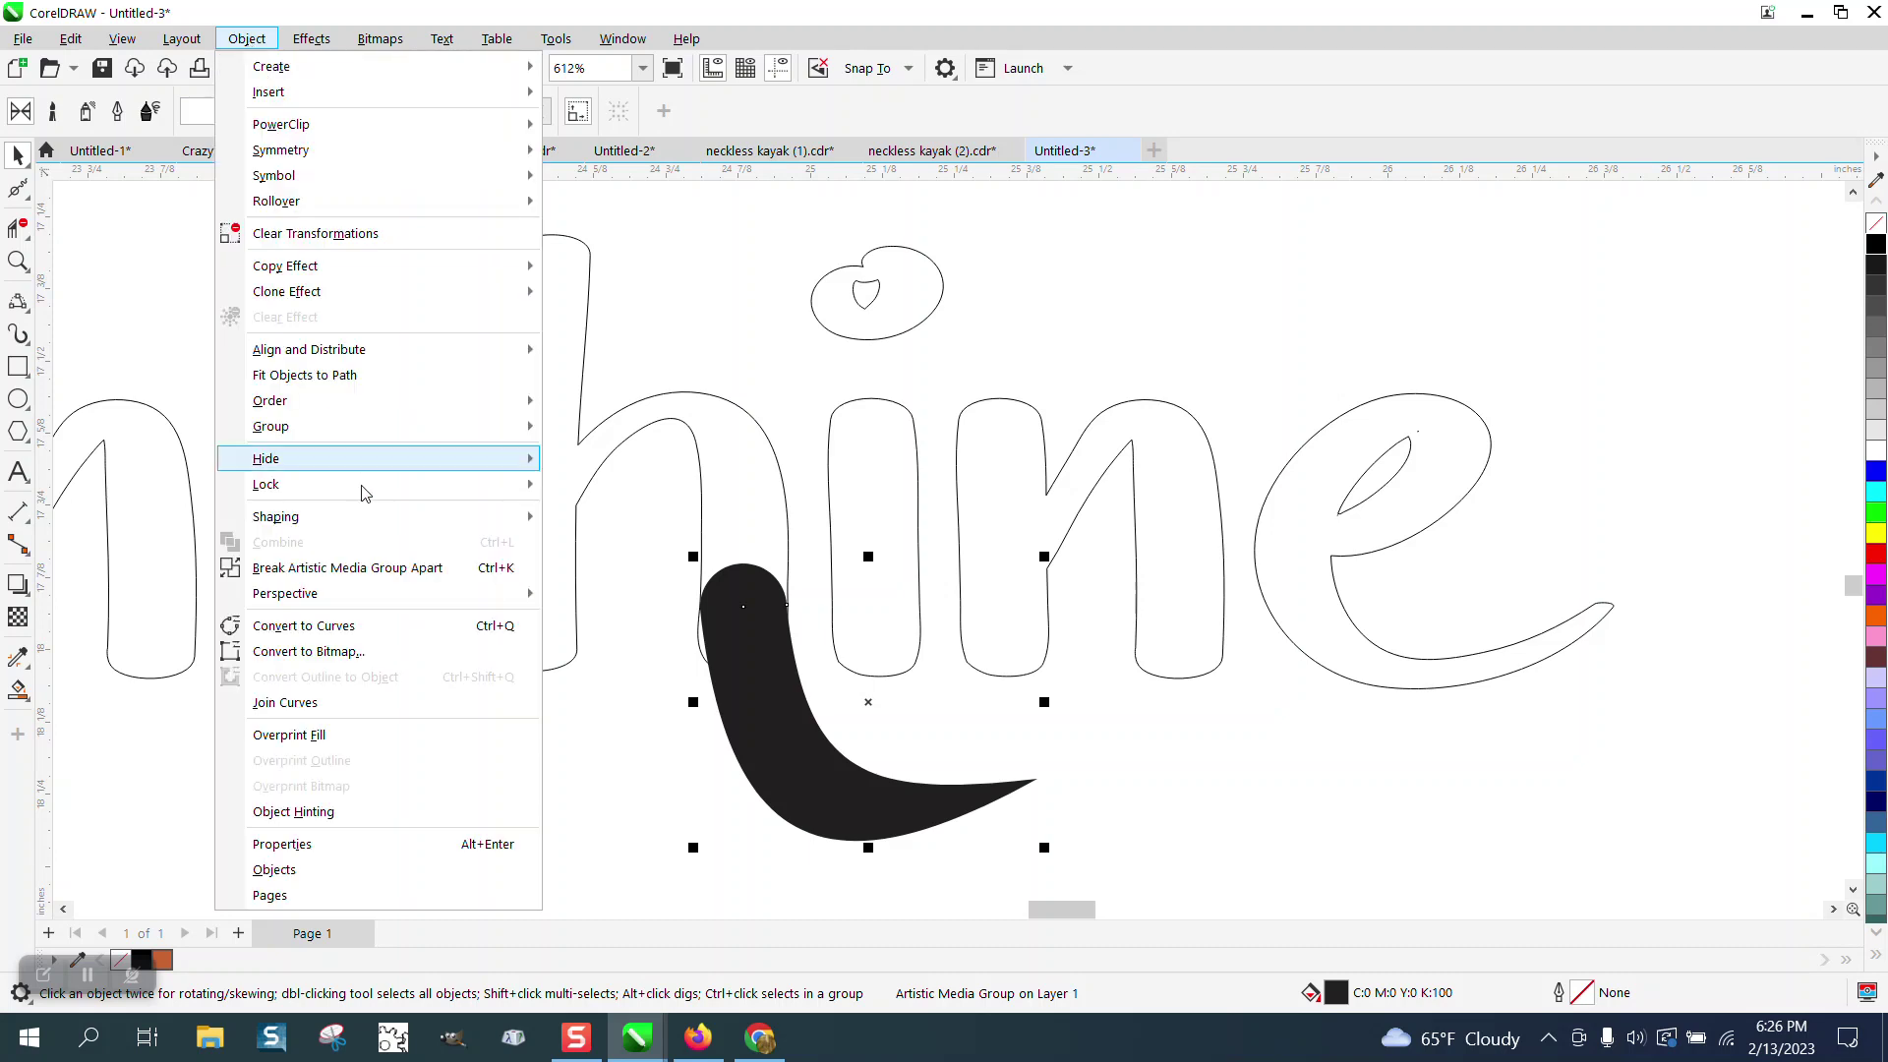
pyautogui.click(379, 570)
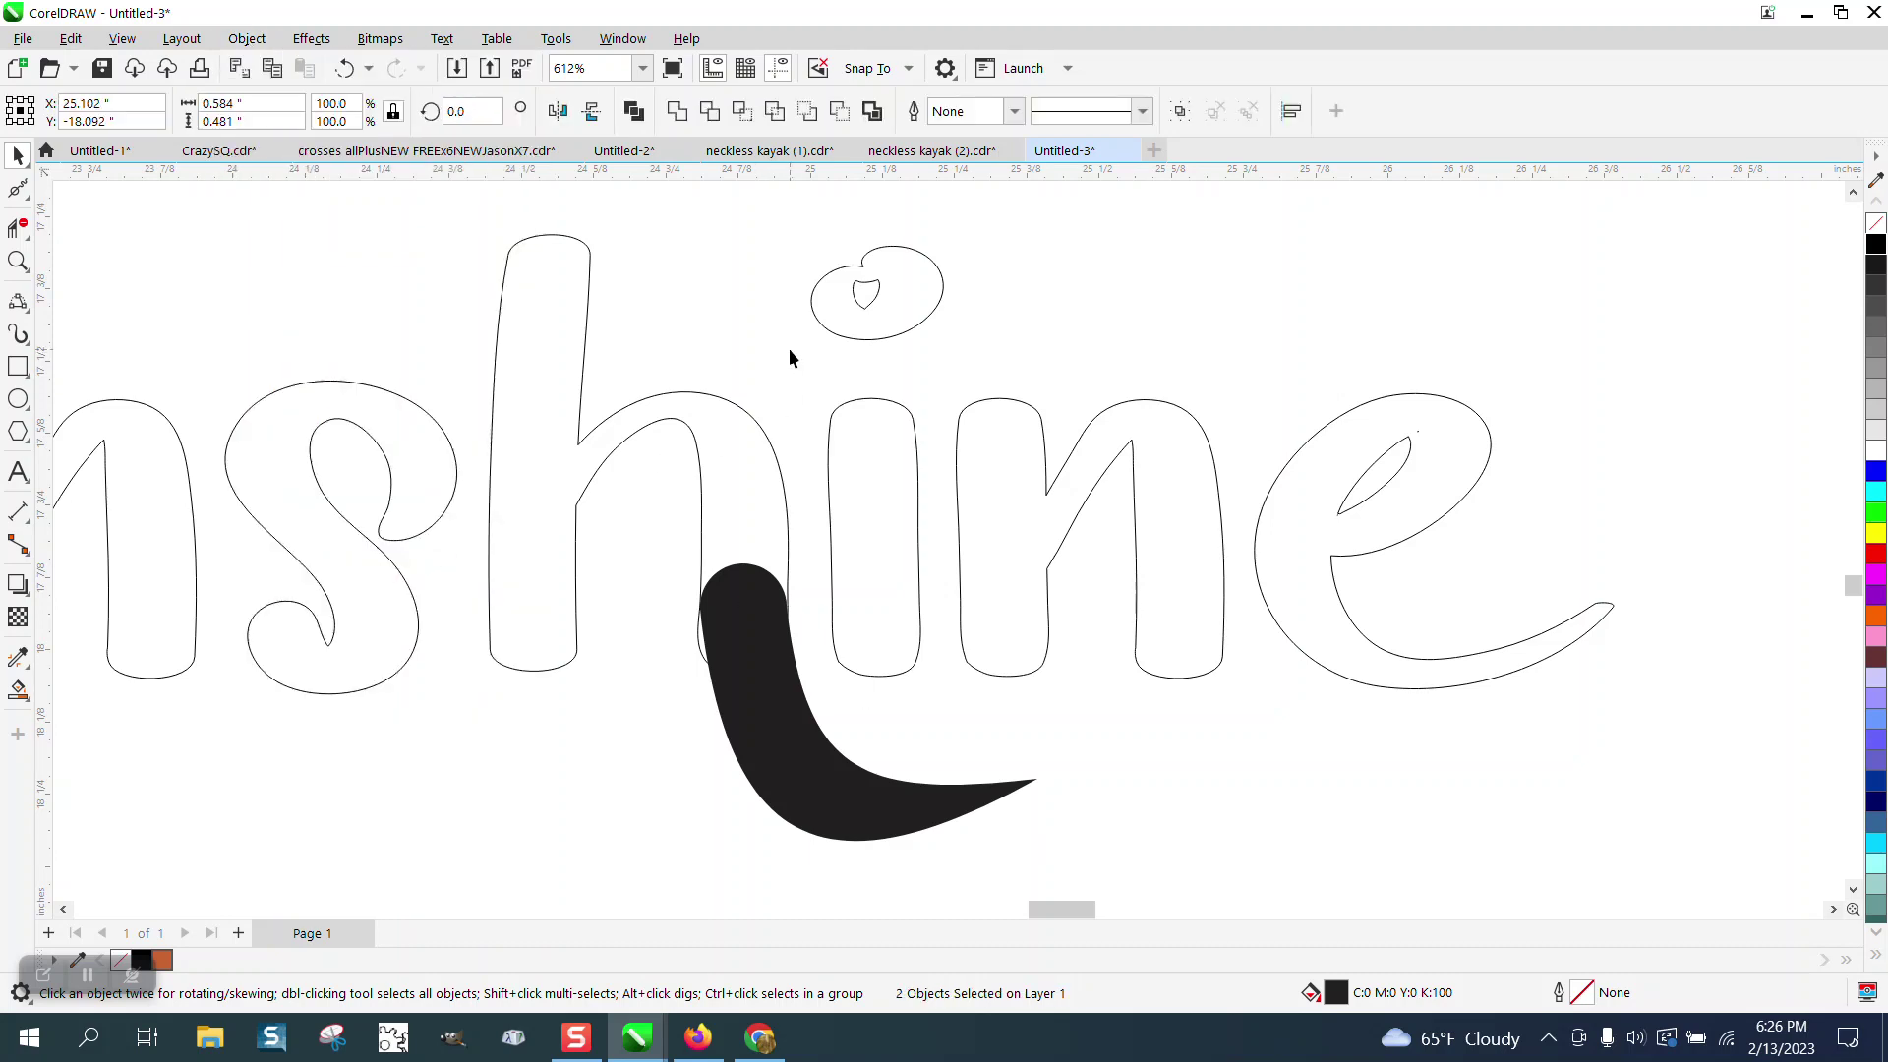
pyautogui.click(789, 348)
pyautogui.click(750, 615)
pyautogui.click(881, 630)
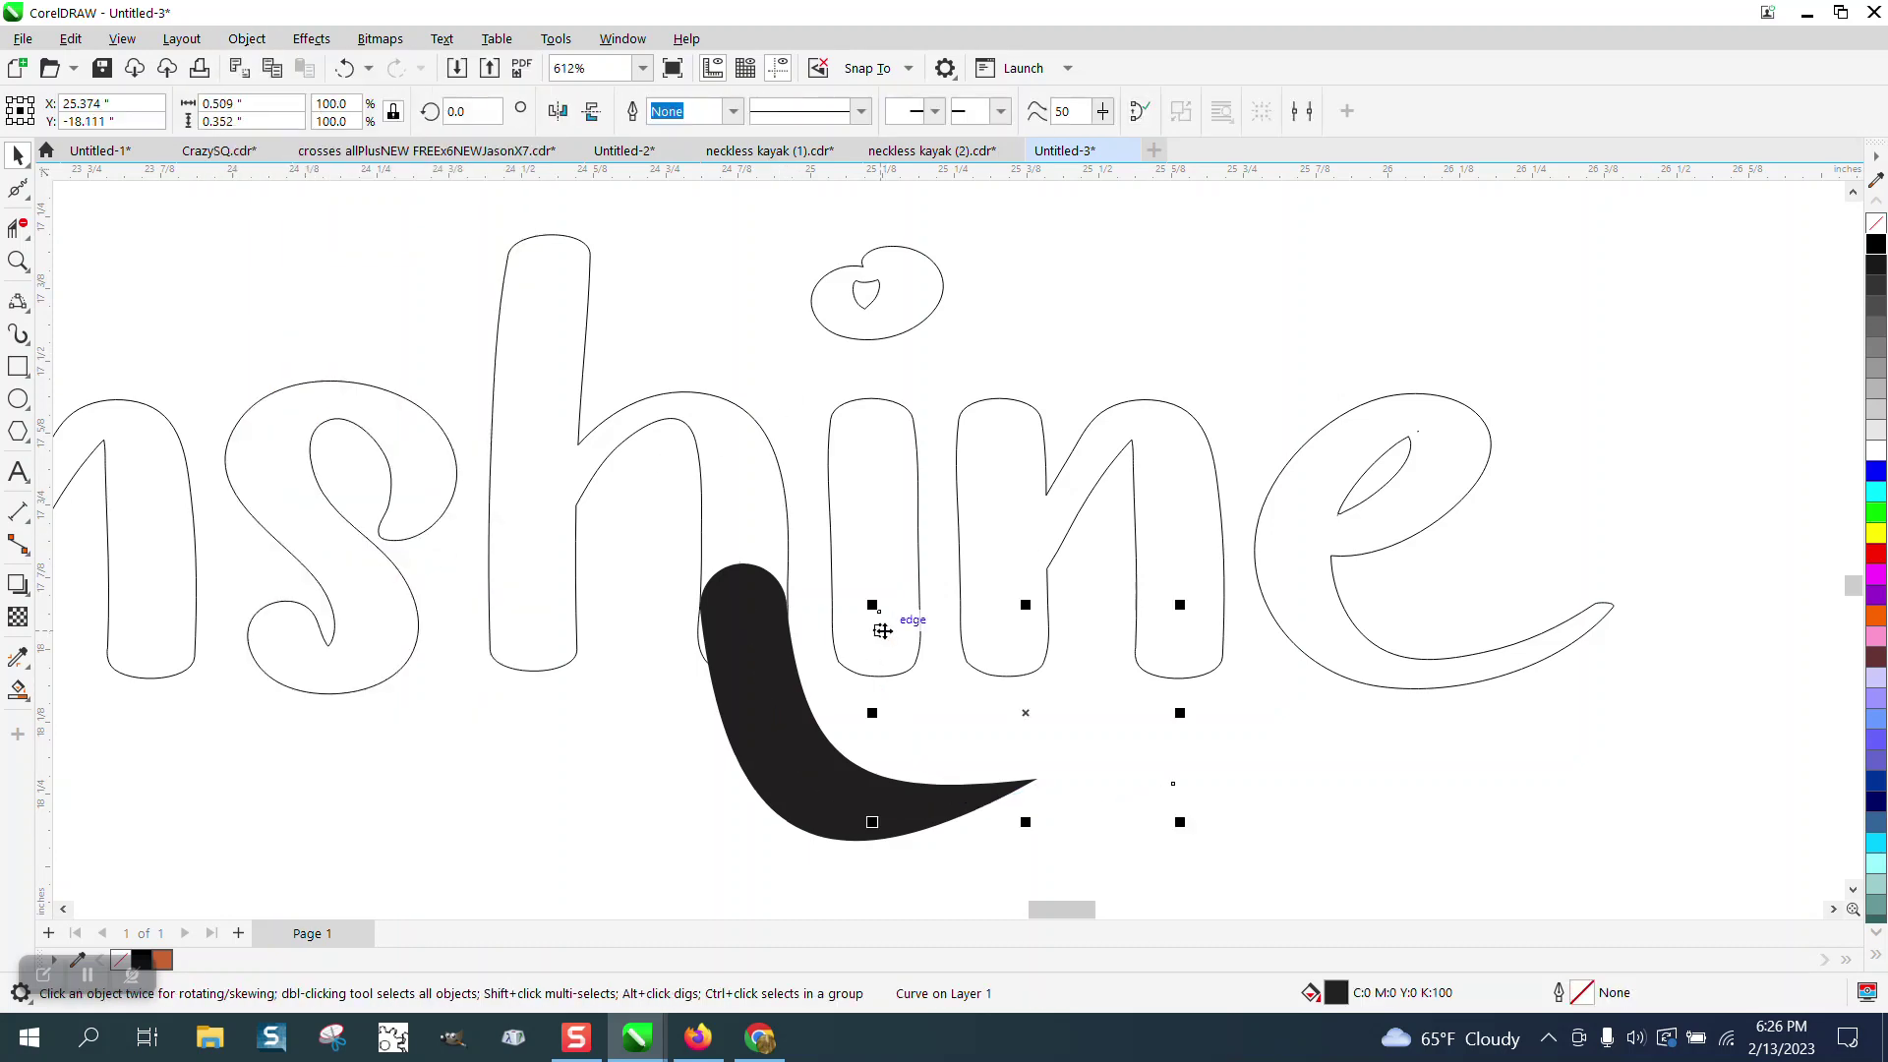
pyautogui.click(781, 675)
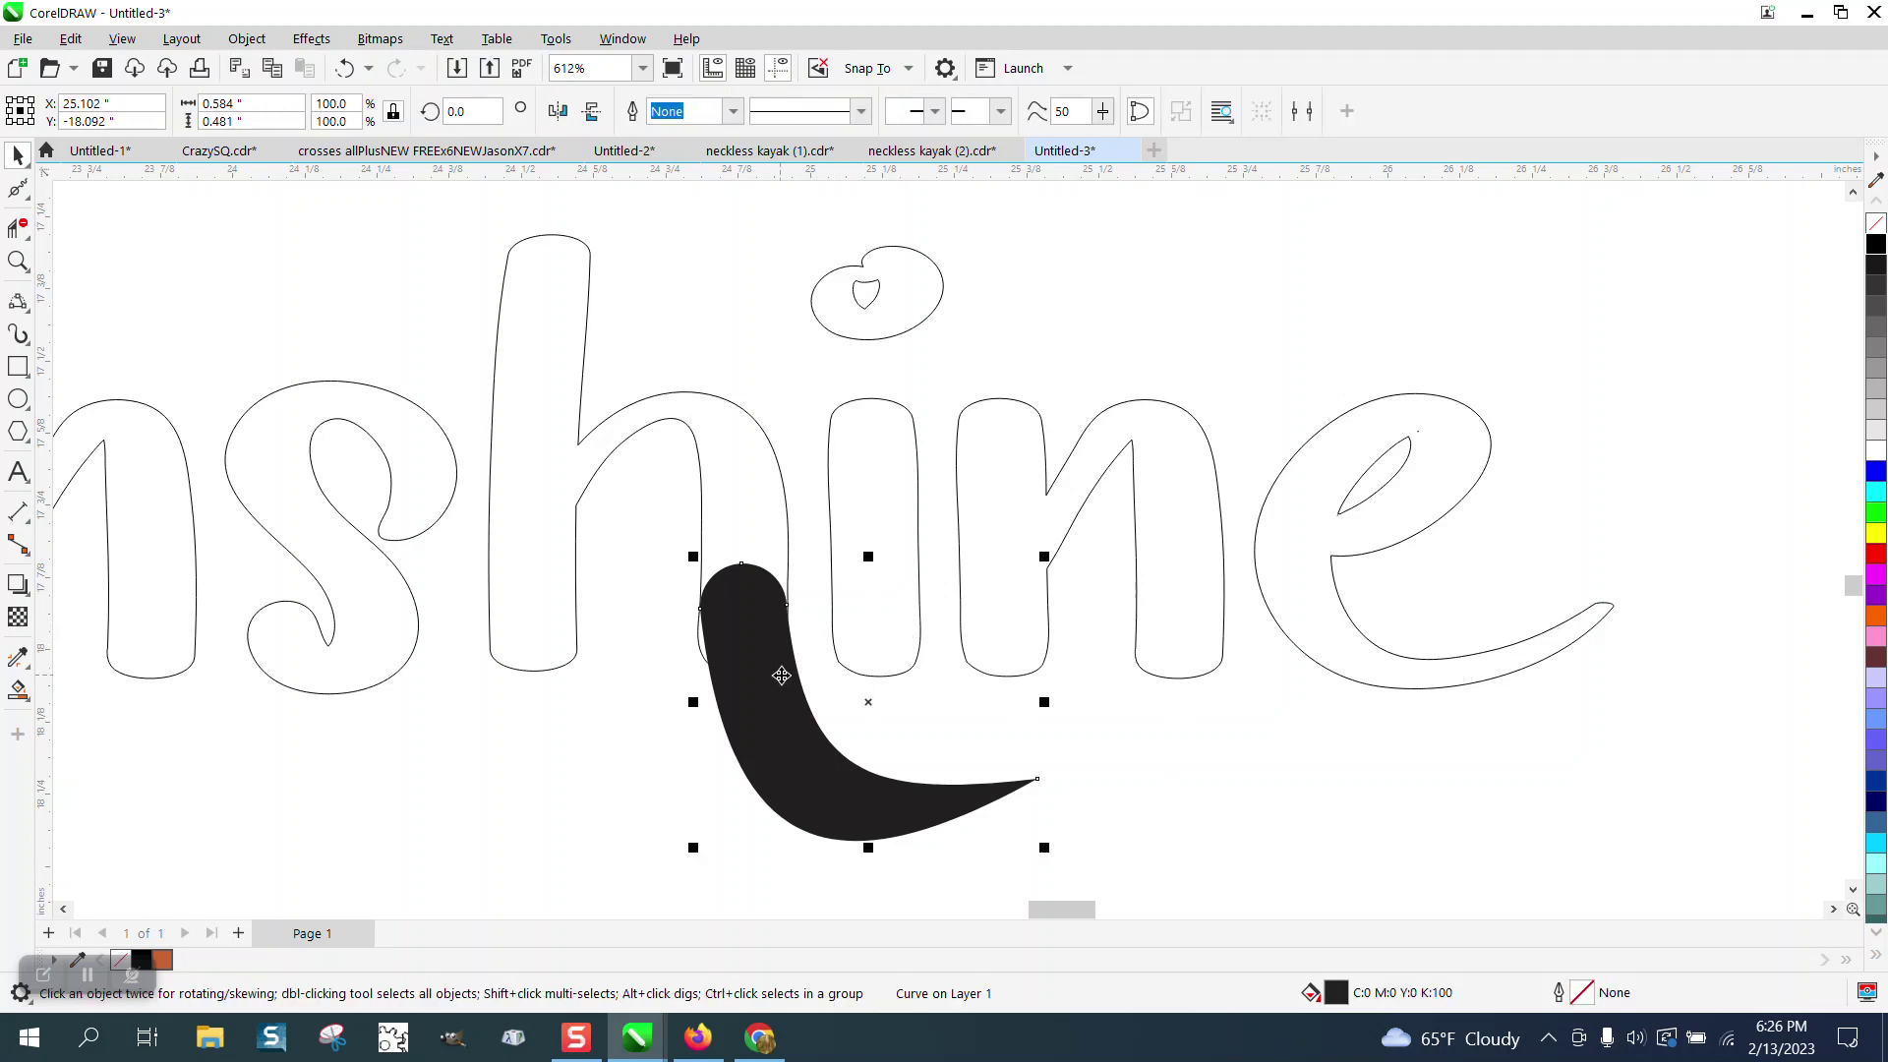
# Mirror the tail horizontally and vertically, undoing an accidental move of the word.
pyautogui.click(557, 112)
pyautogui.click(591, 111)
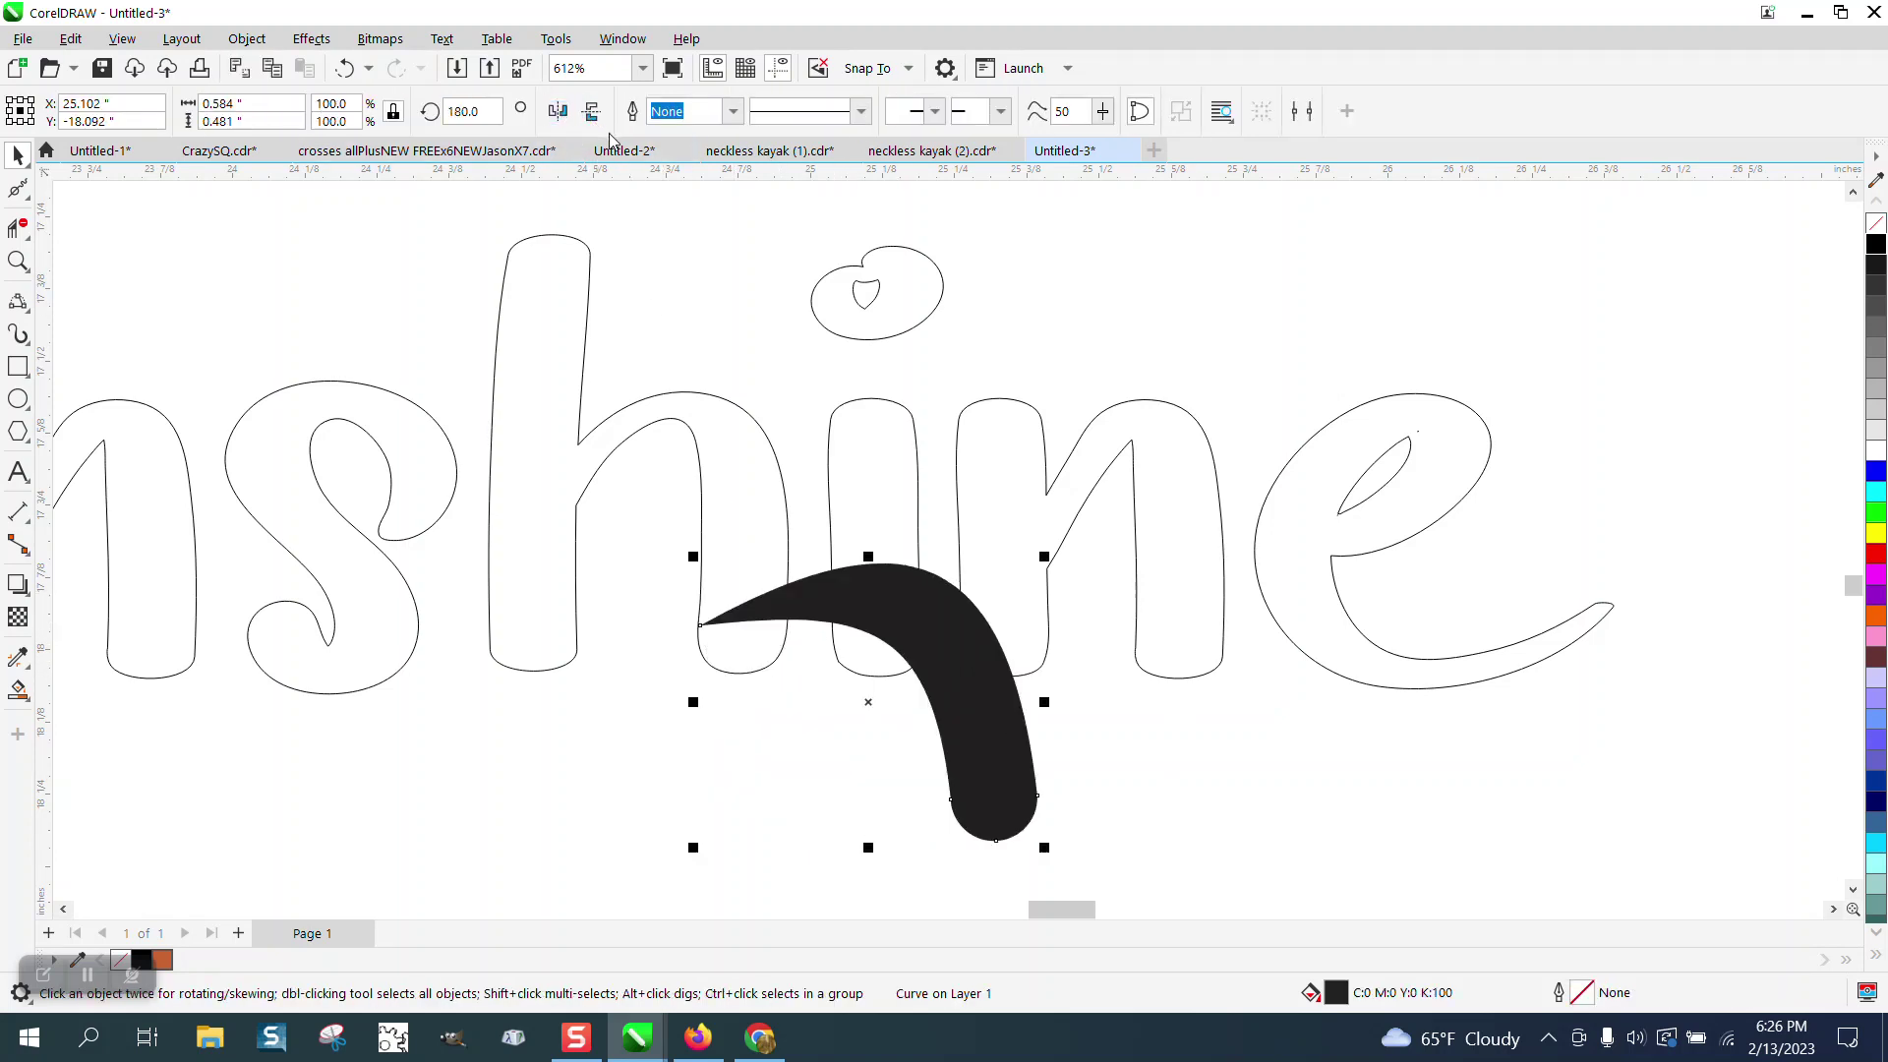
pyautogui.click(557, 111)
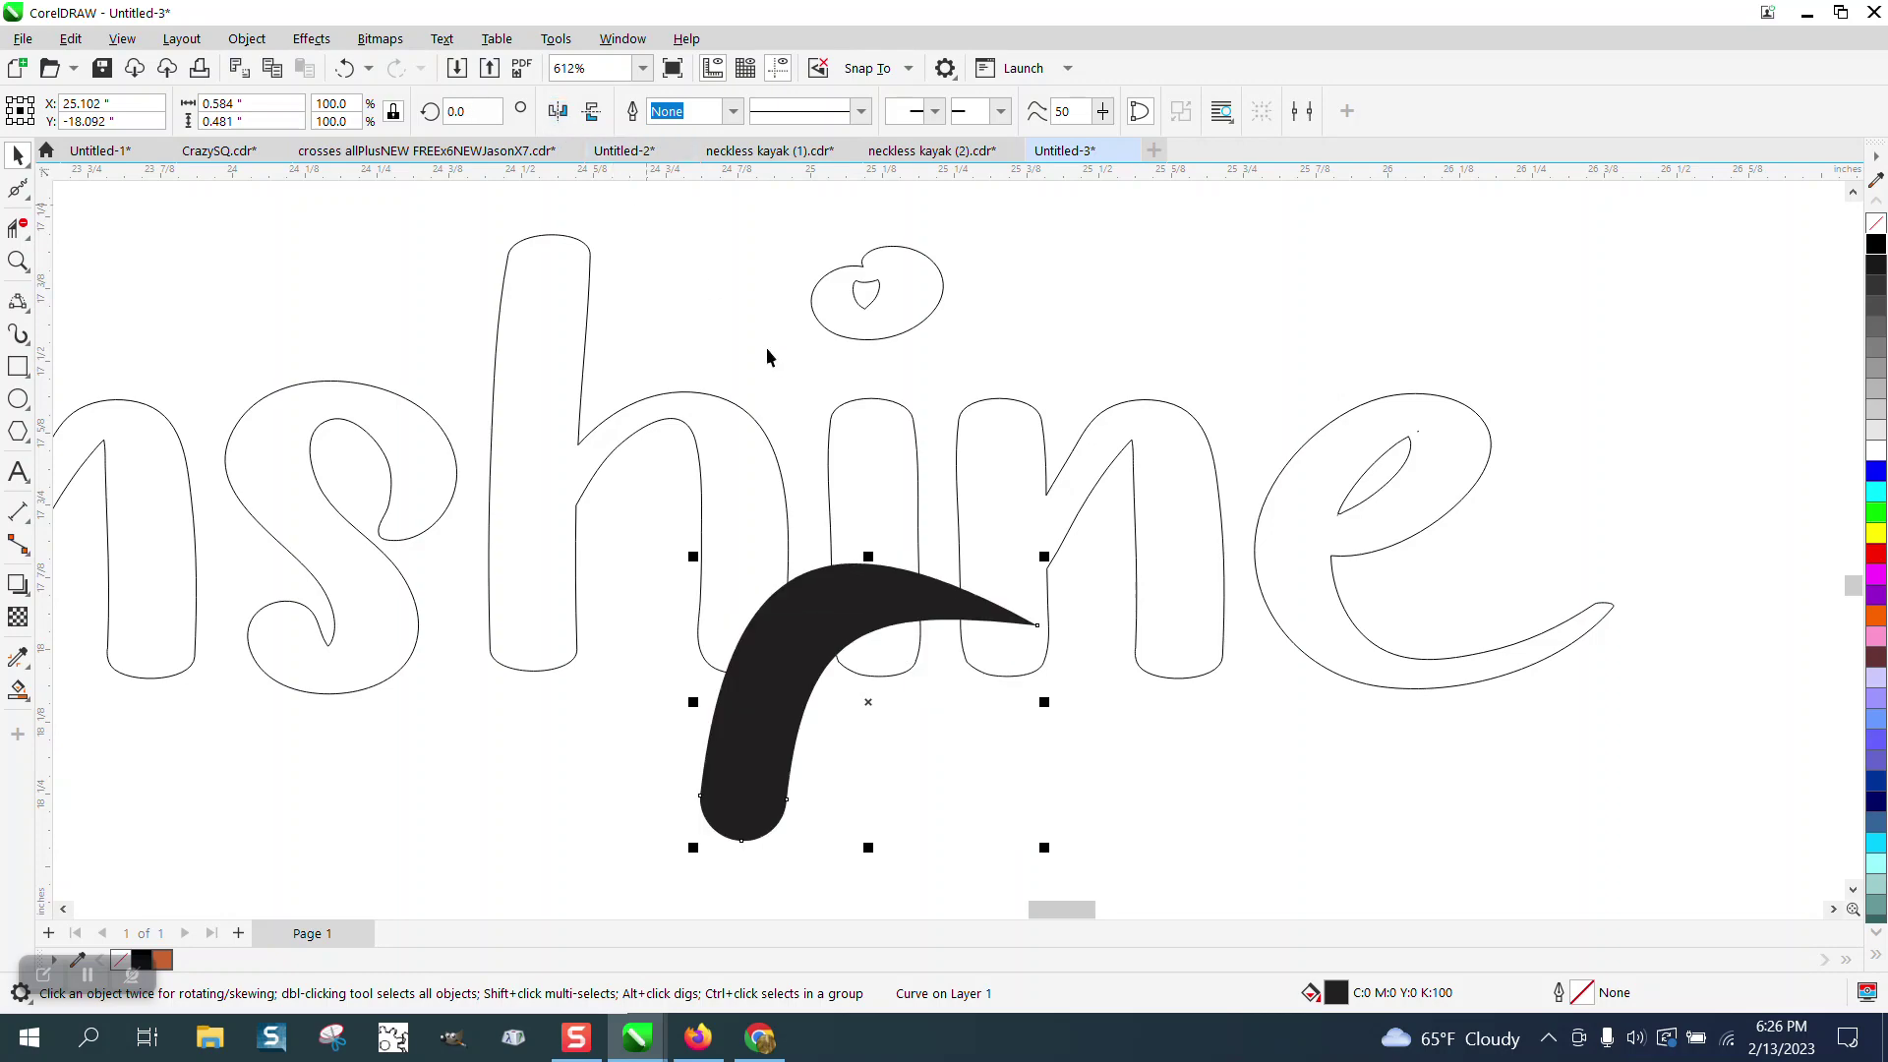
pyautogui.click(558, 111)
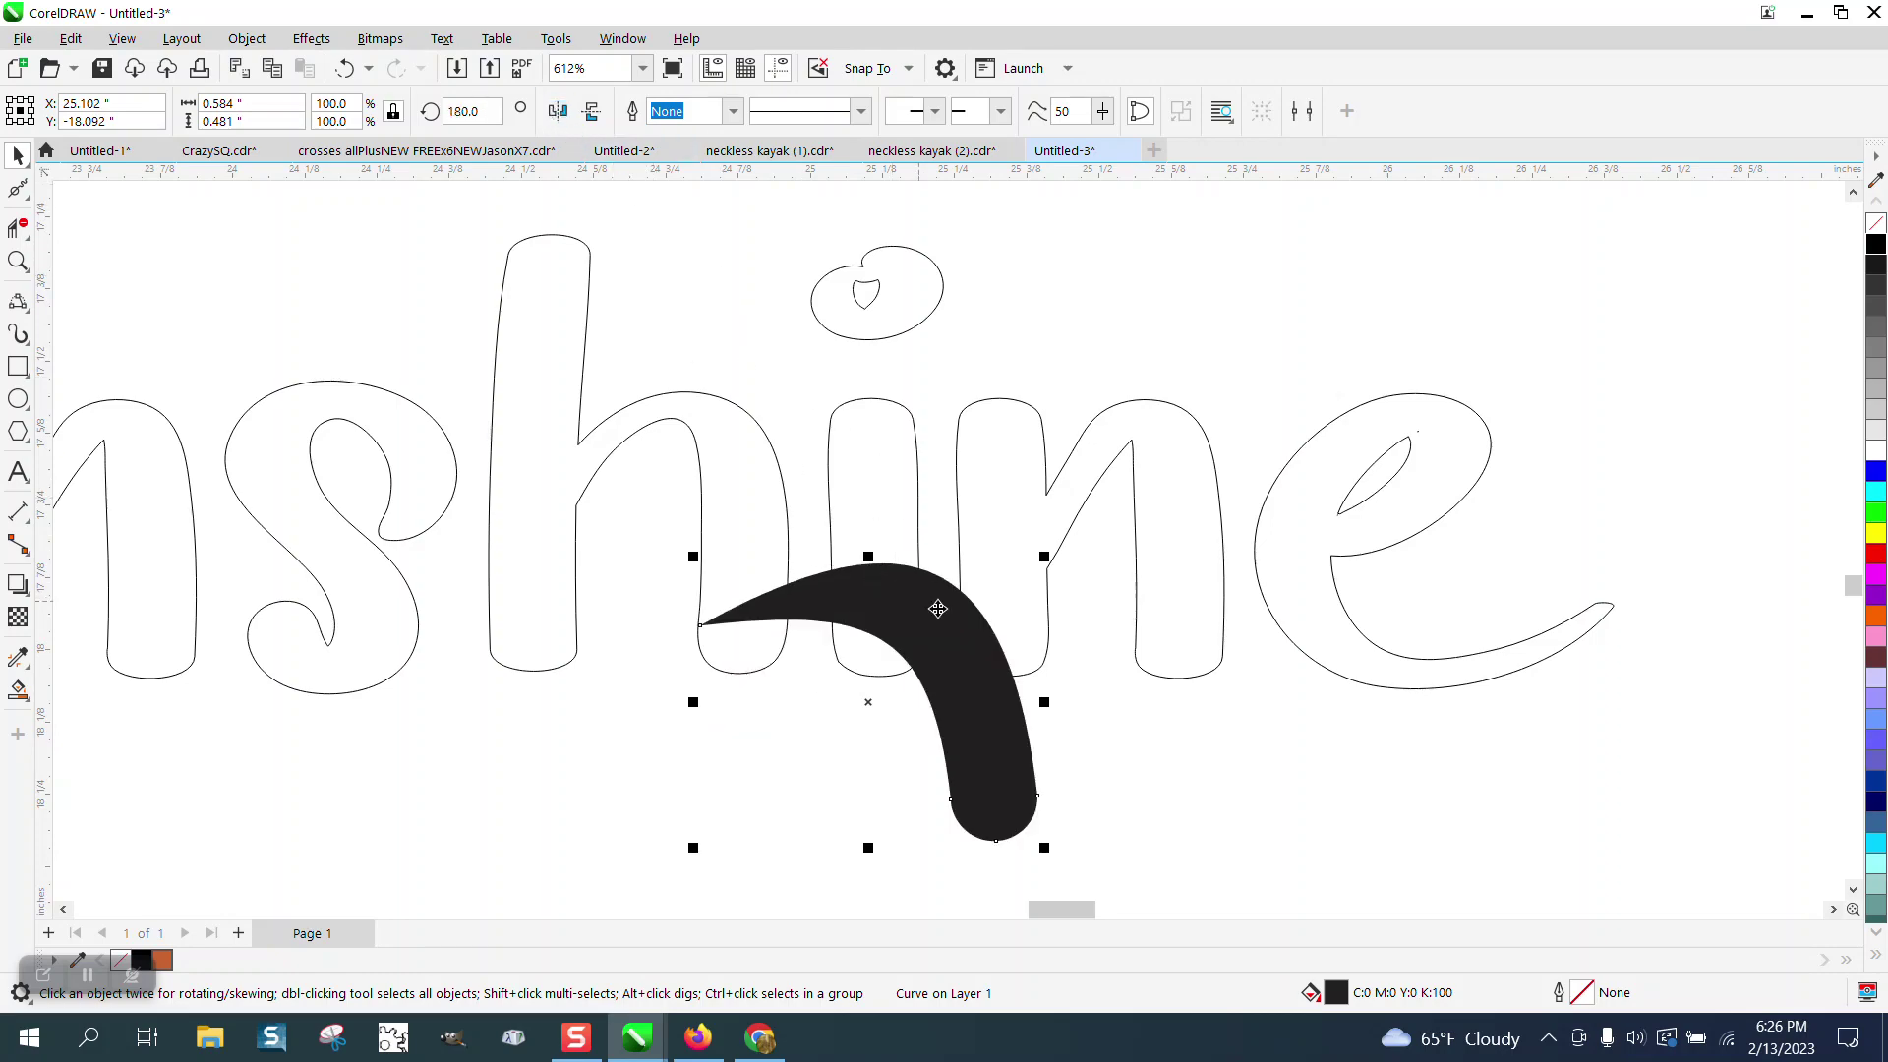
pyautogui.click(931, 519)
pyautogui.moveTo(931, 518); pyautogui.dragTo(669, 649)
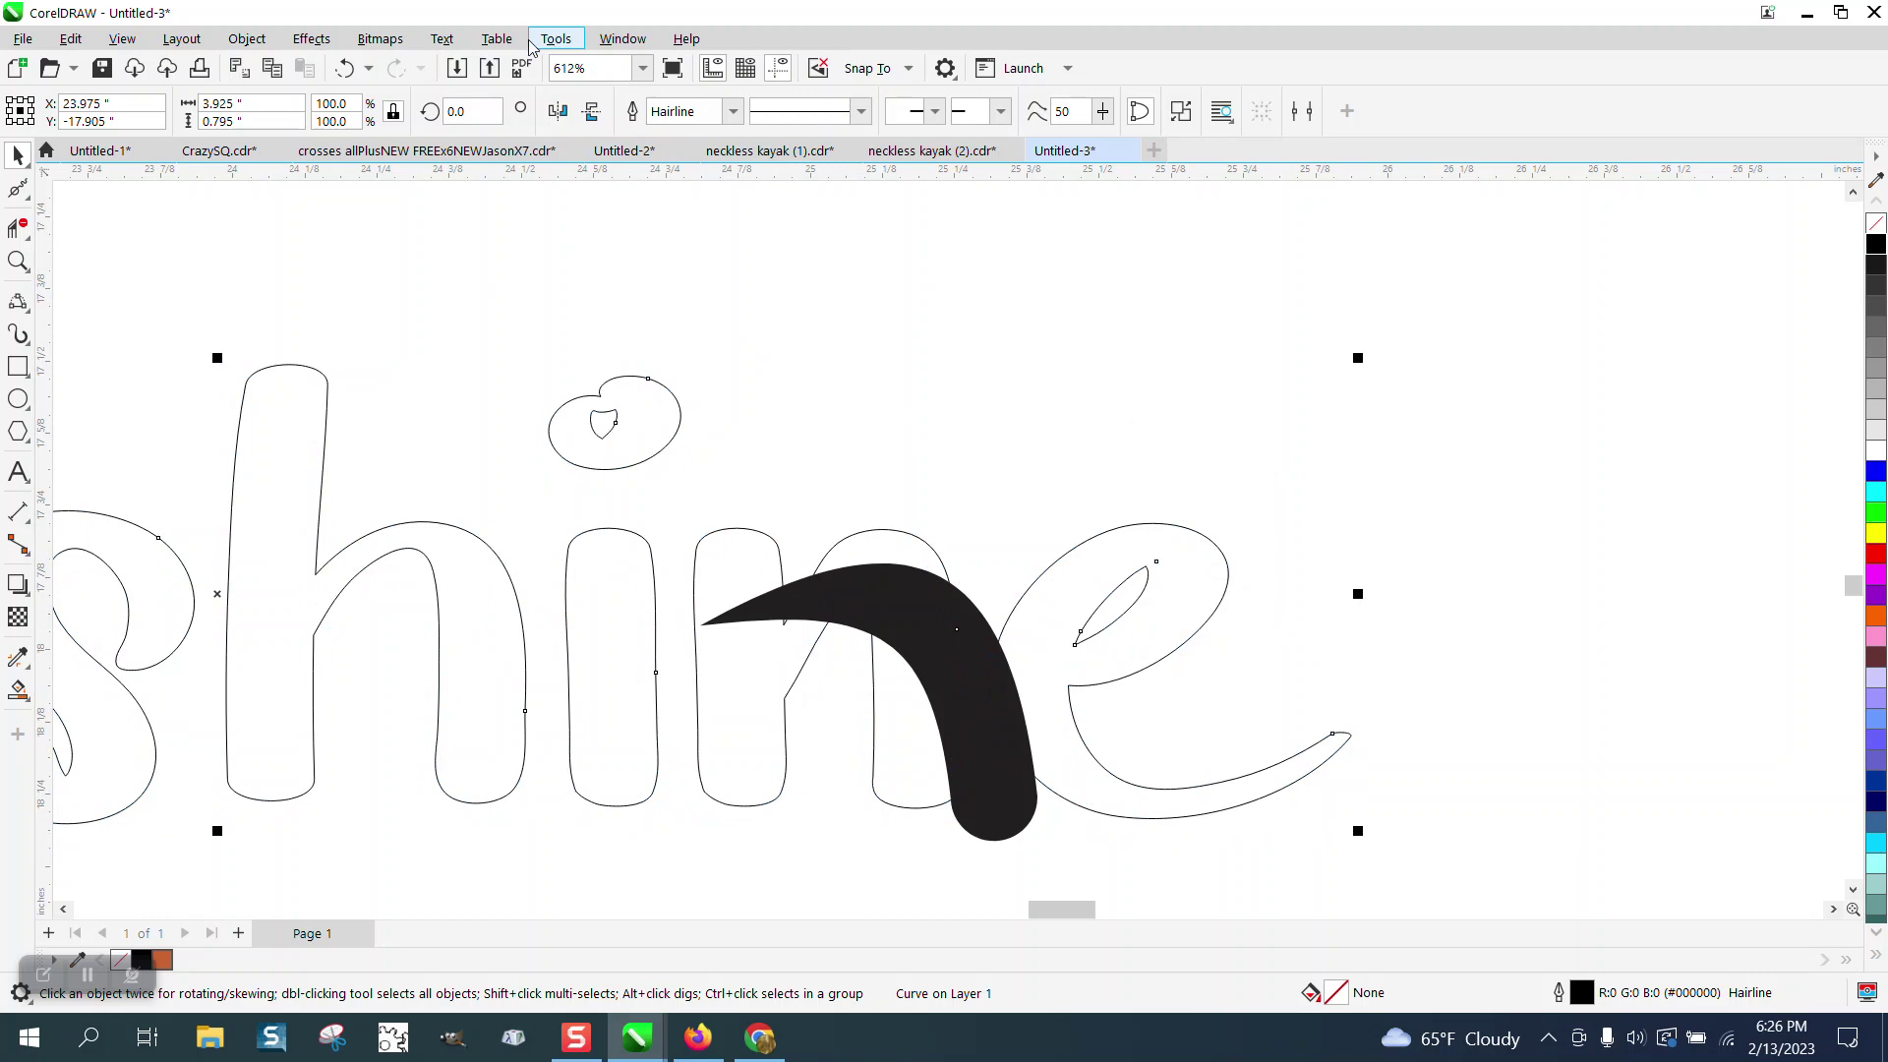
pyautogui.click(346, 68)
pyautogui.click(942, 660)
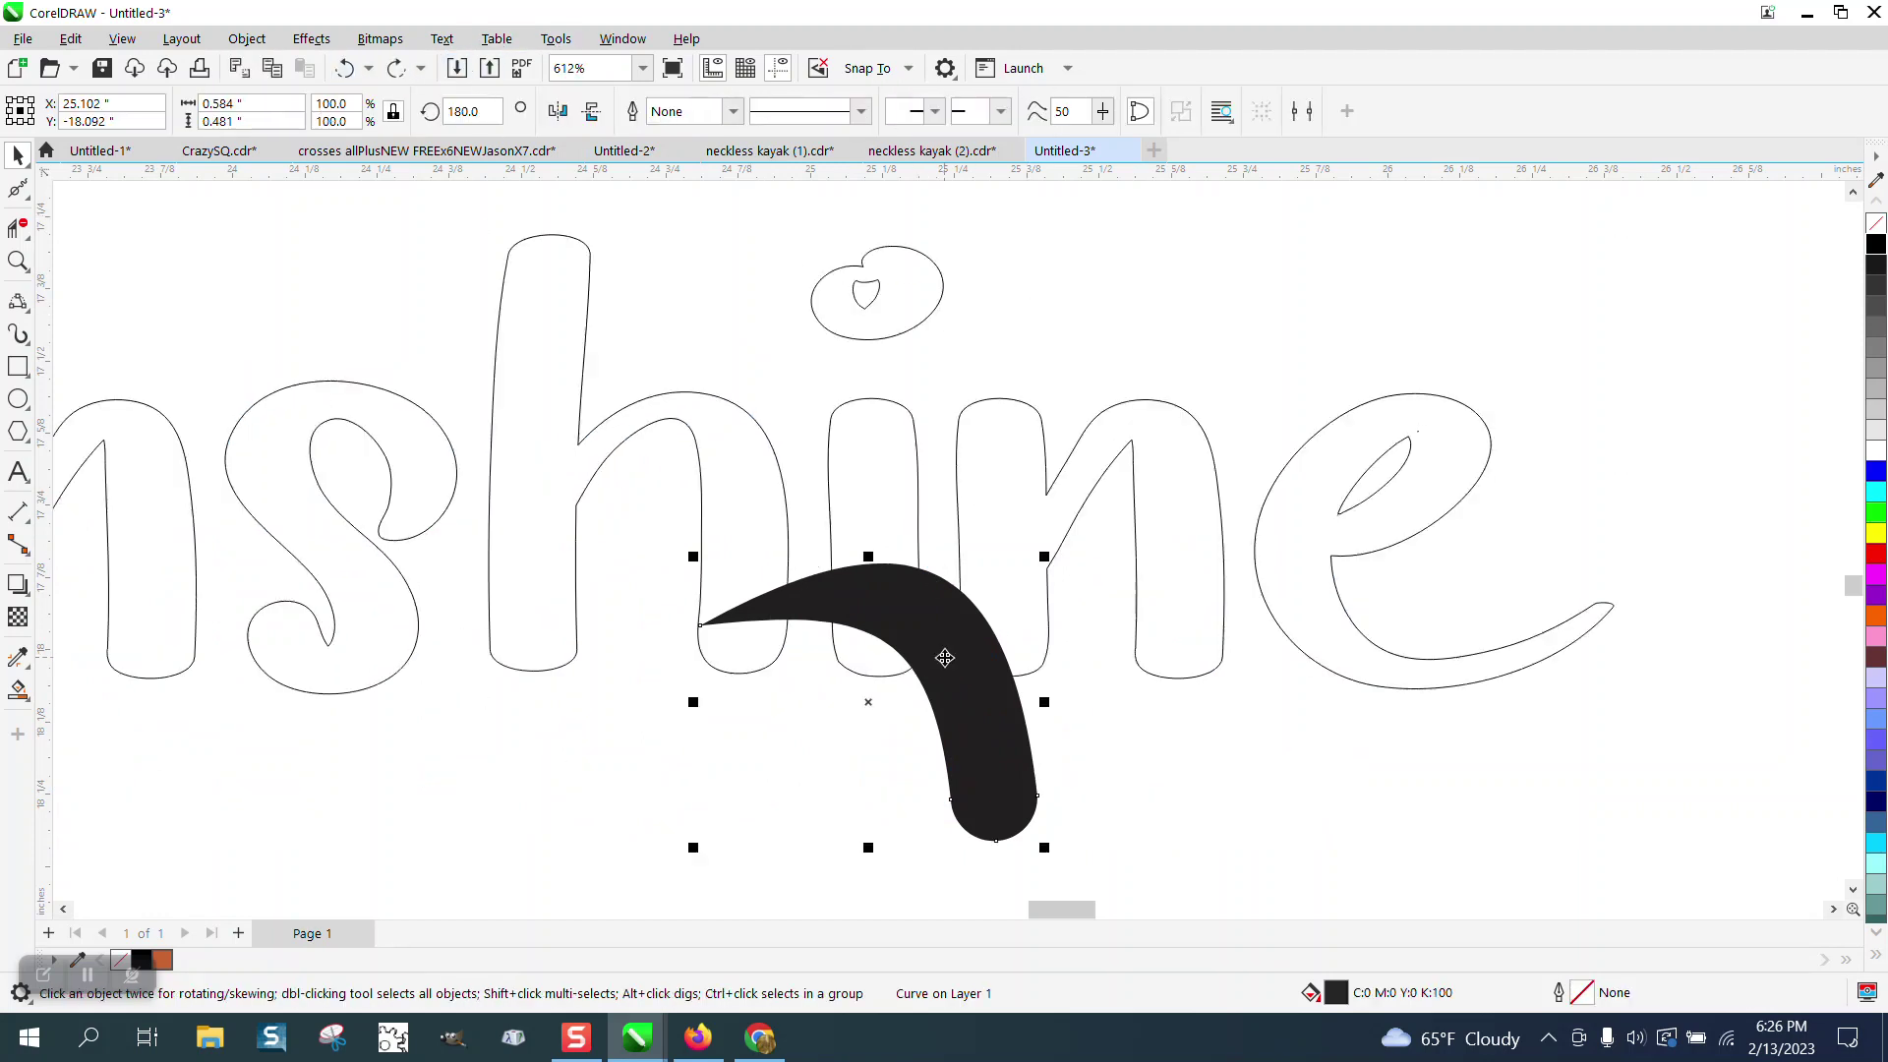
# Rotate the tail to hang downward and nudge it up.
pyautogui.click(969, 662)
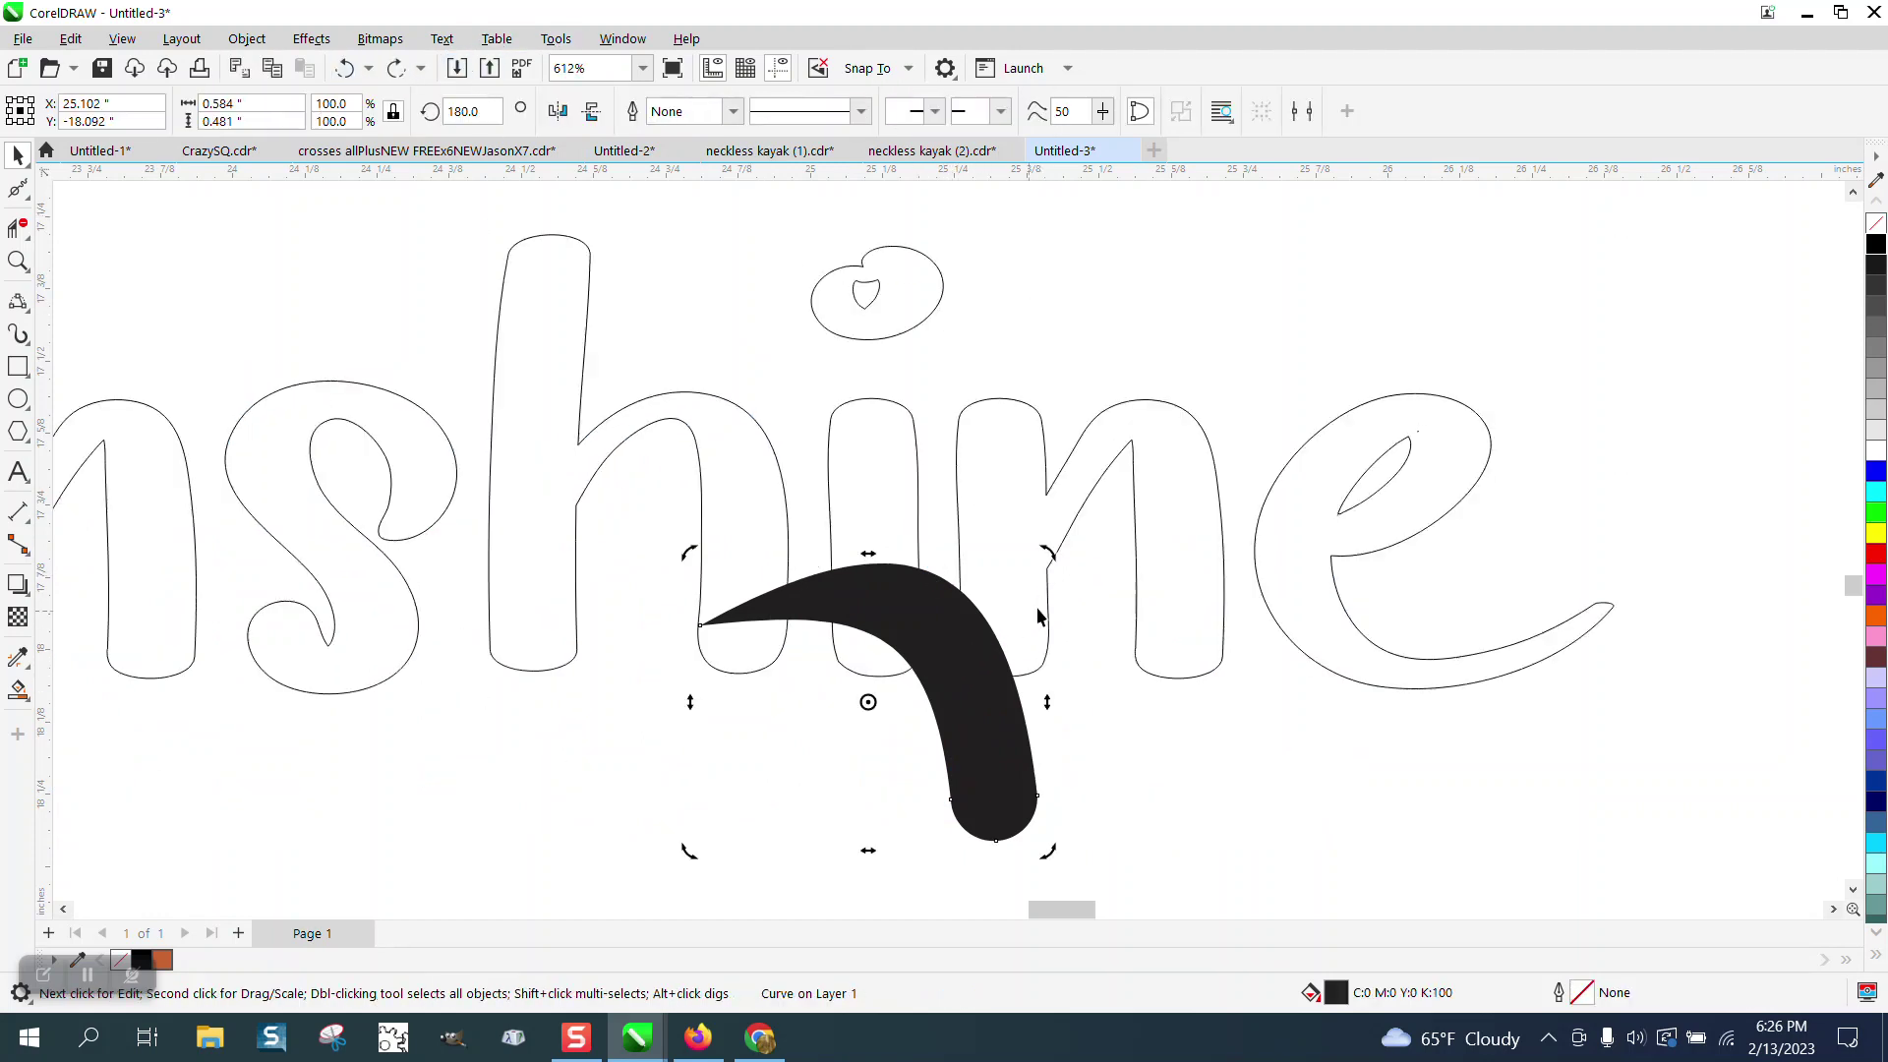
pyautogui.moveTo(1044, 557); pyautogui.dragTo(983, 804)
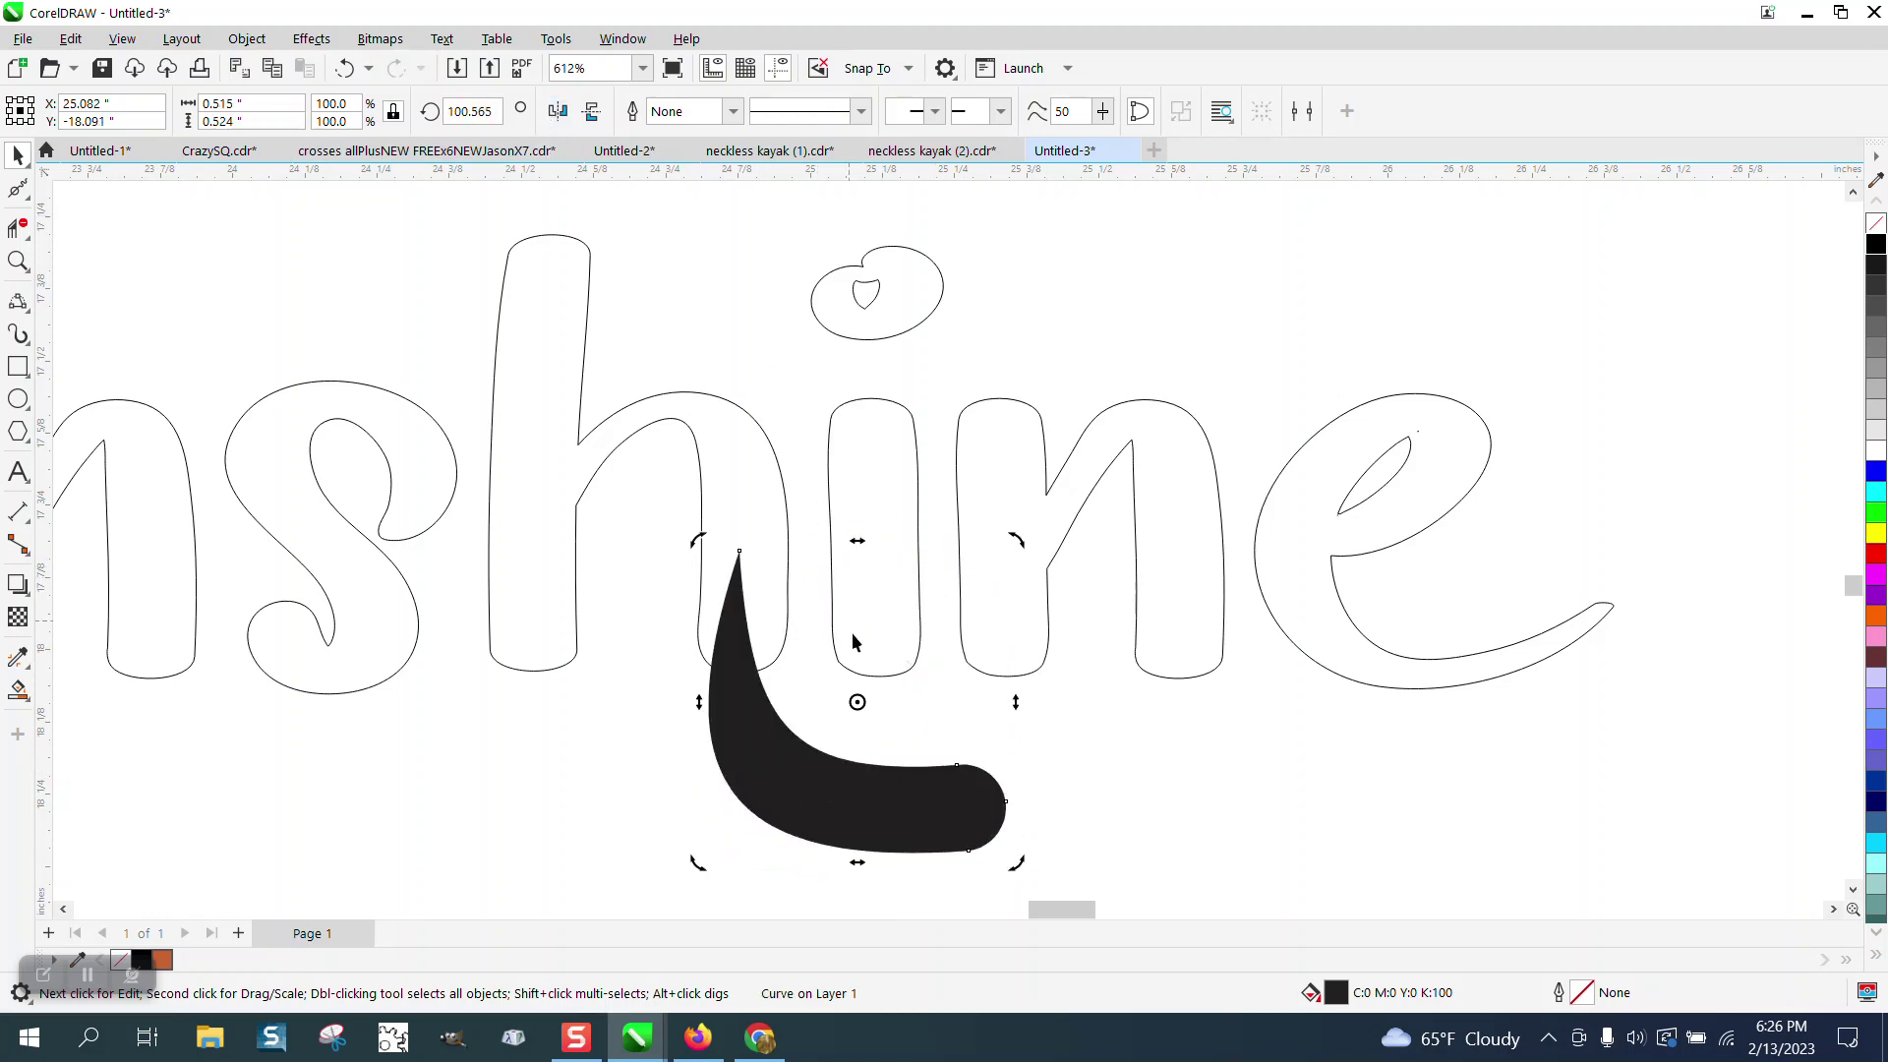
pyautogui.moveTo(848, 777); pyautogui.dragTo(855, 739)
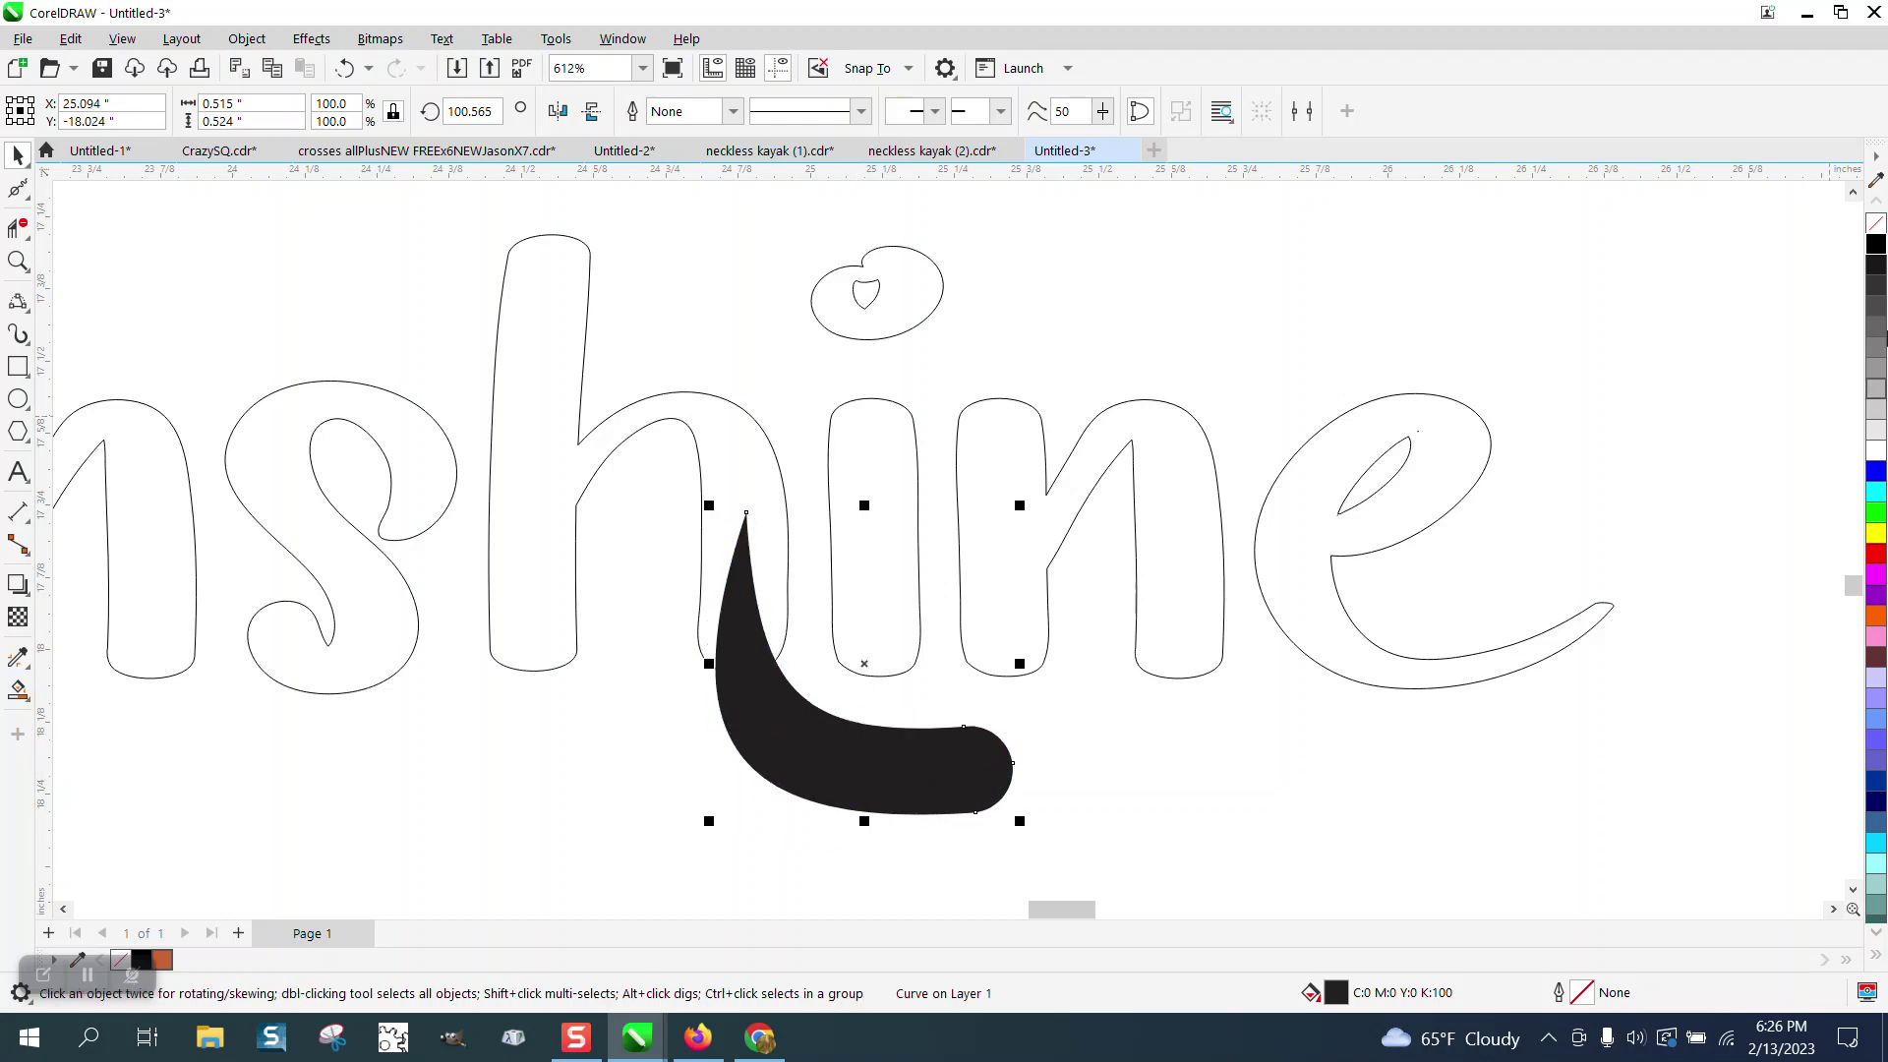
# Give the tail no fill and a black outline, attach it to the h's leg, and widen it under the i.
pyautogui.click(1876, 223)
pyautogui.rightClick(1876, 244)
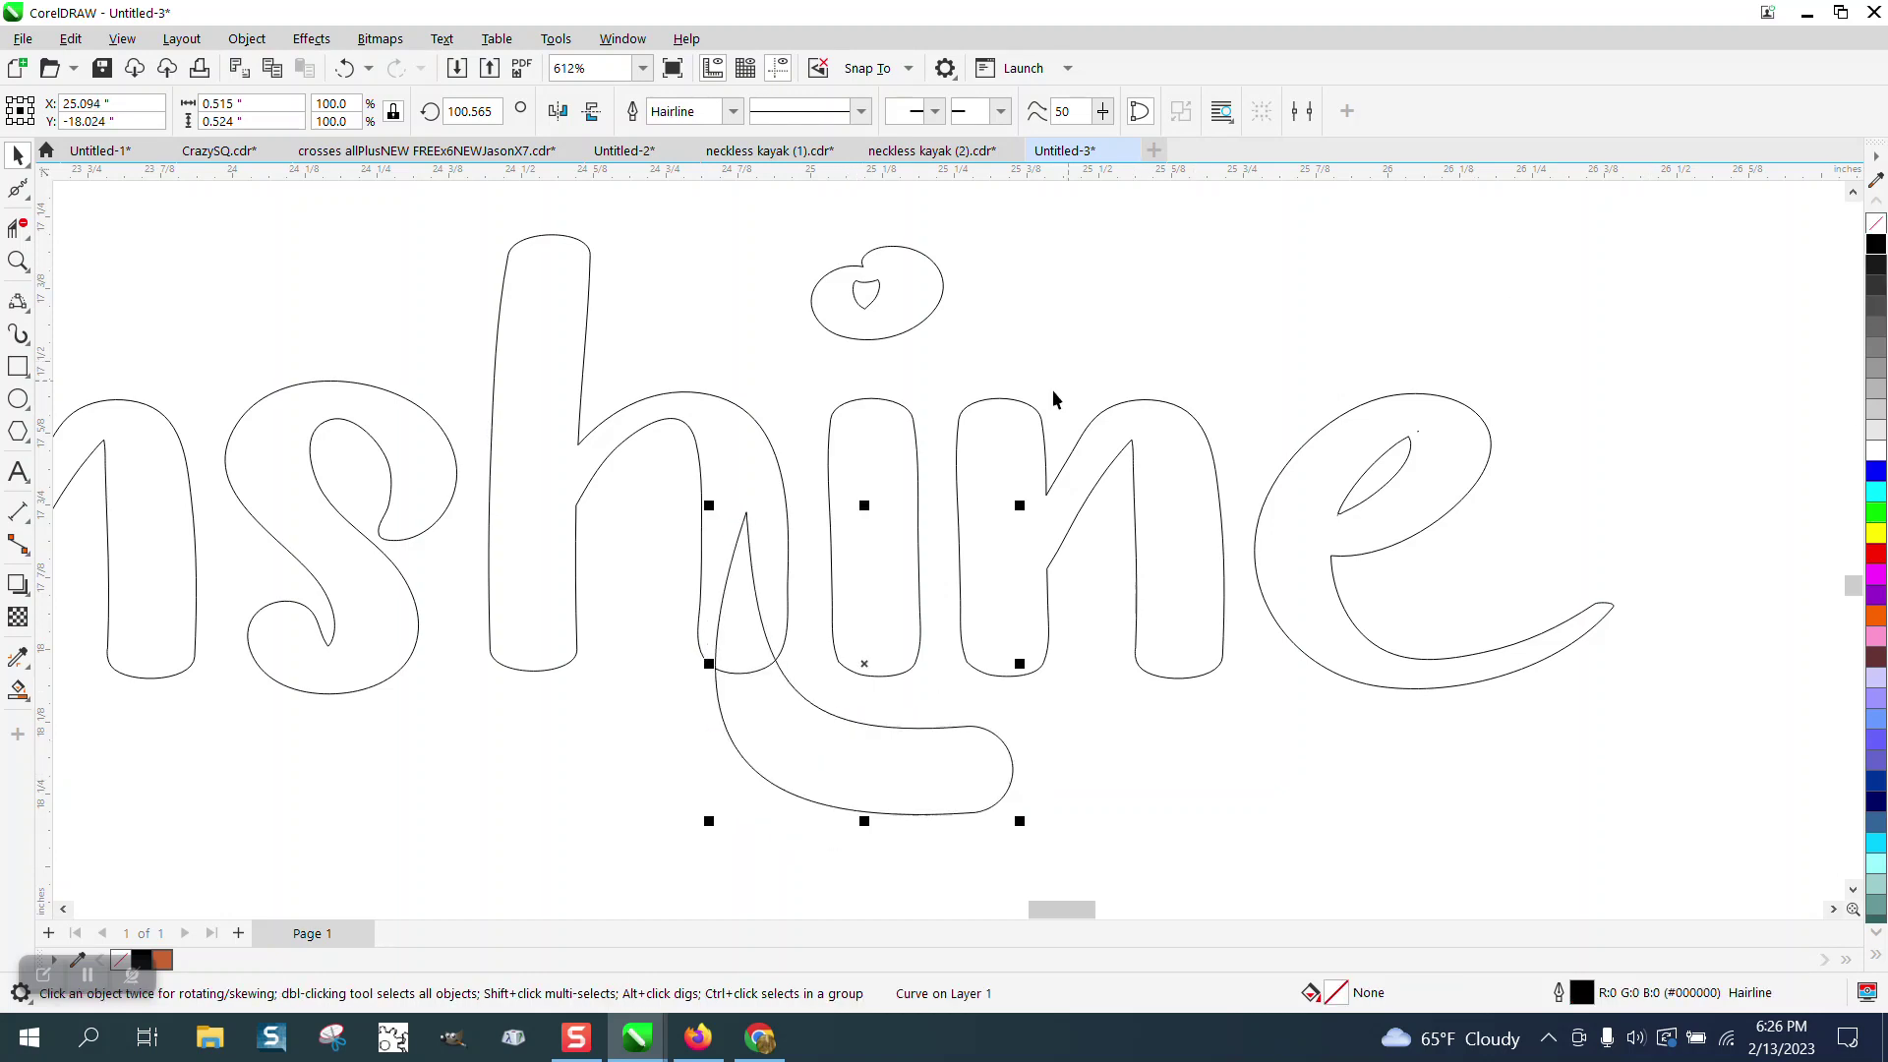
pyautogui.moveTo(854, 767); pyautogui.dragTo(867, 873)
pyautogui.moveTo(797, 720); pyautogui.dragTo(788, 649)
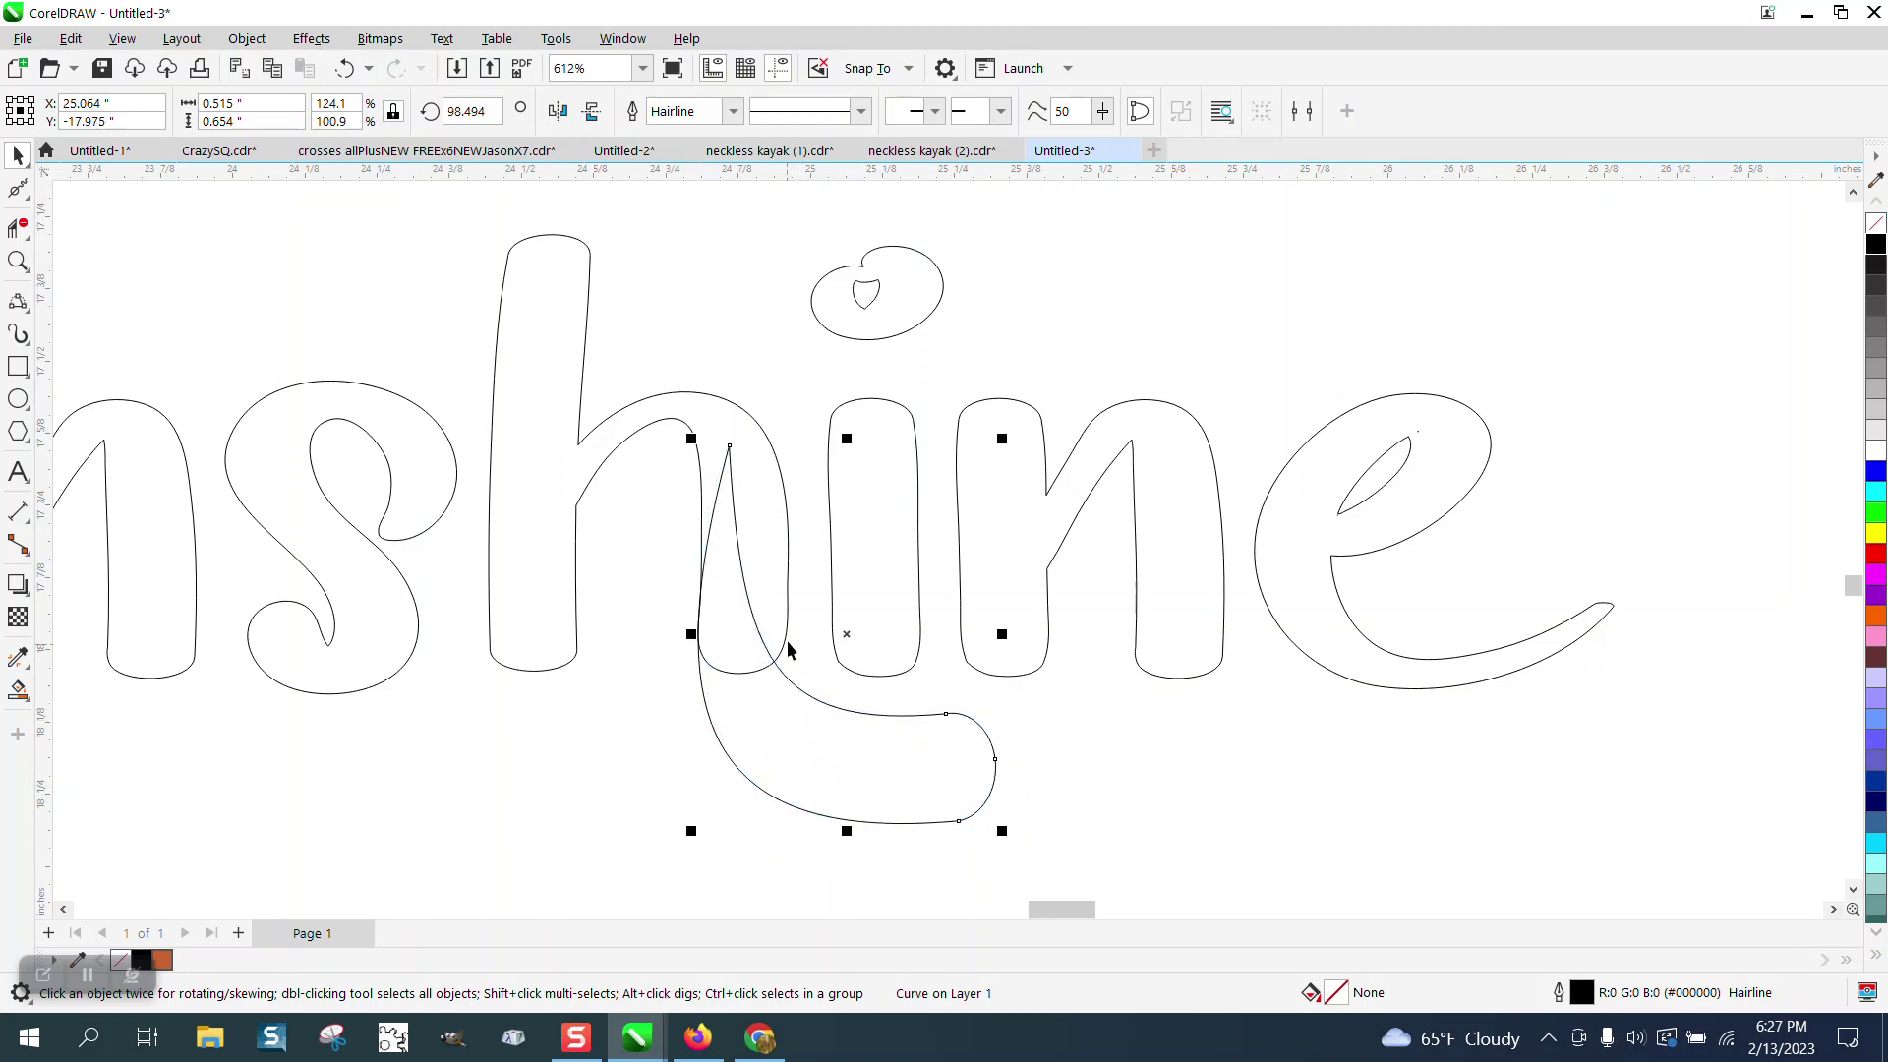
pyautogui.moveTo(1001, 638); pyautogui.dragTo(1083, 636)
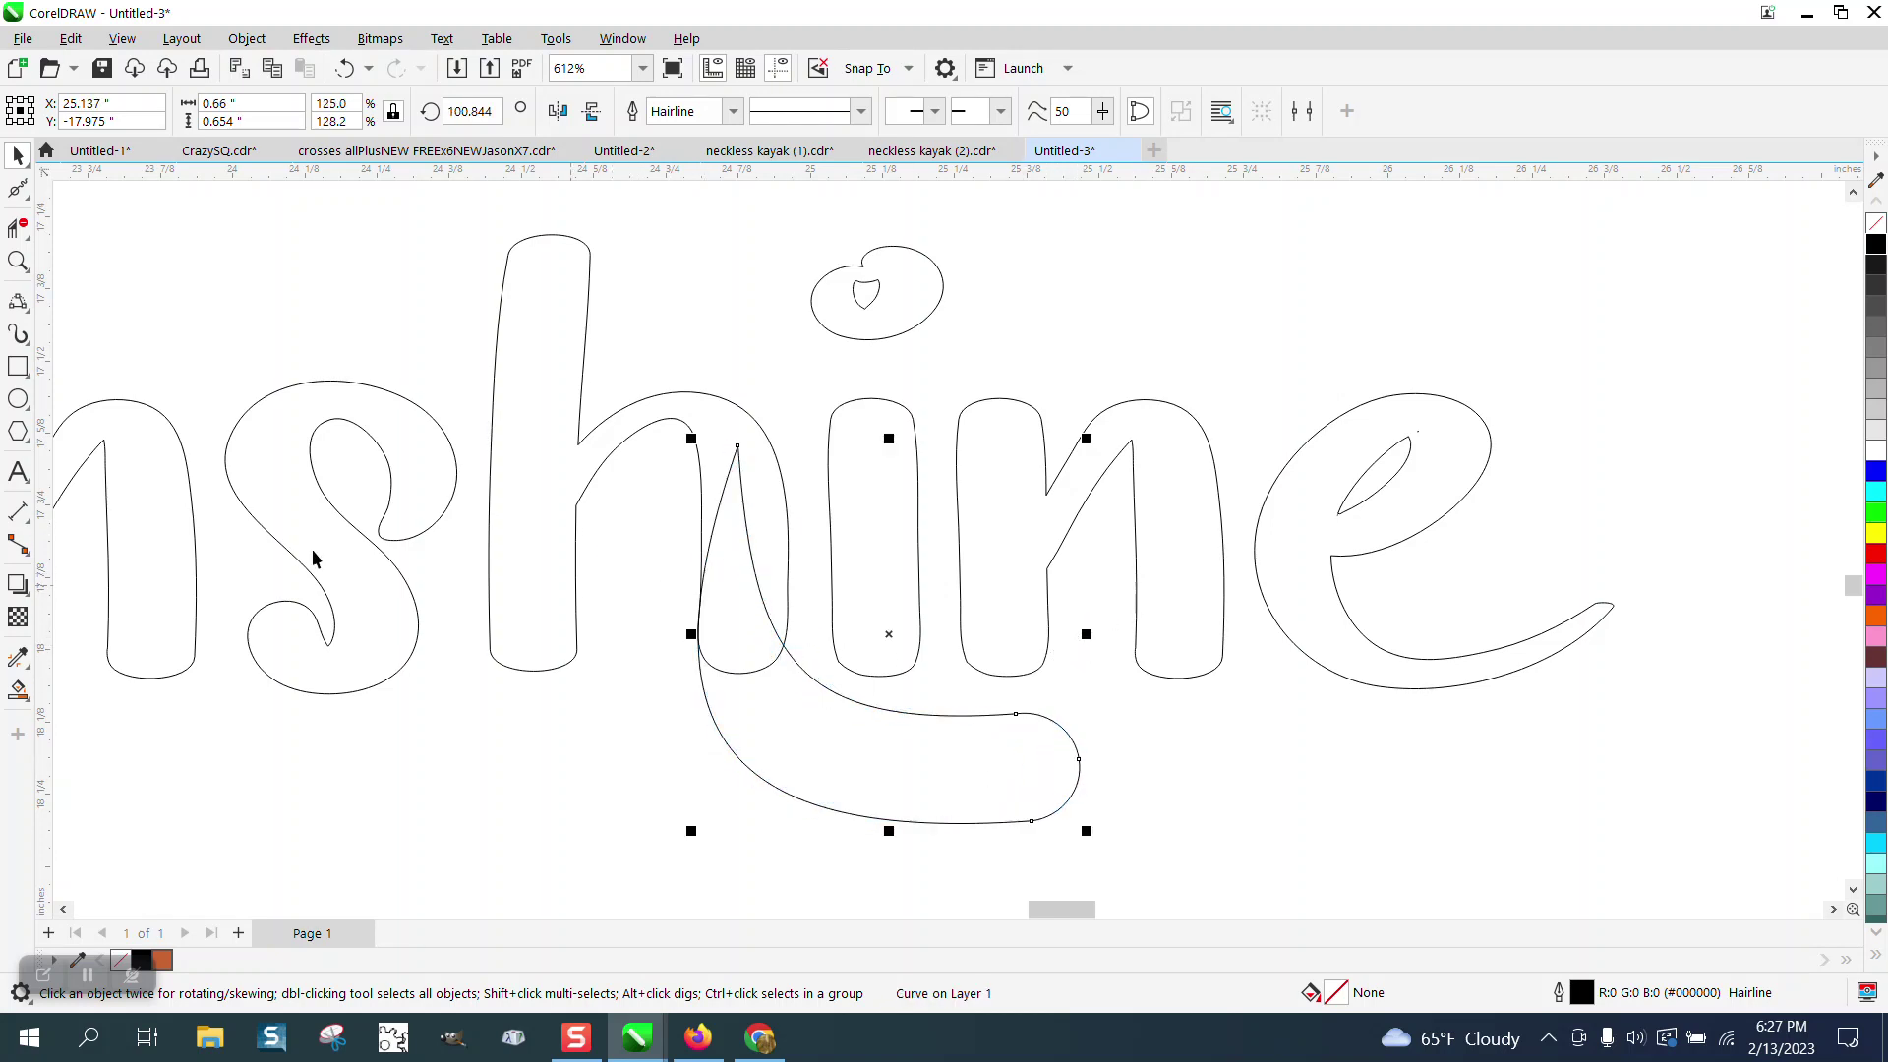
# Delete the overlapping tail segment inside the h's leg and the arc closing its right leg.
pyautogui.click(17, 228)
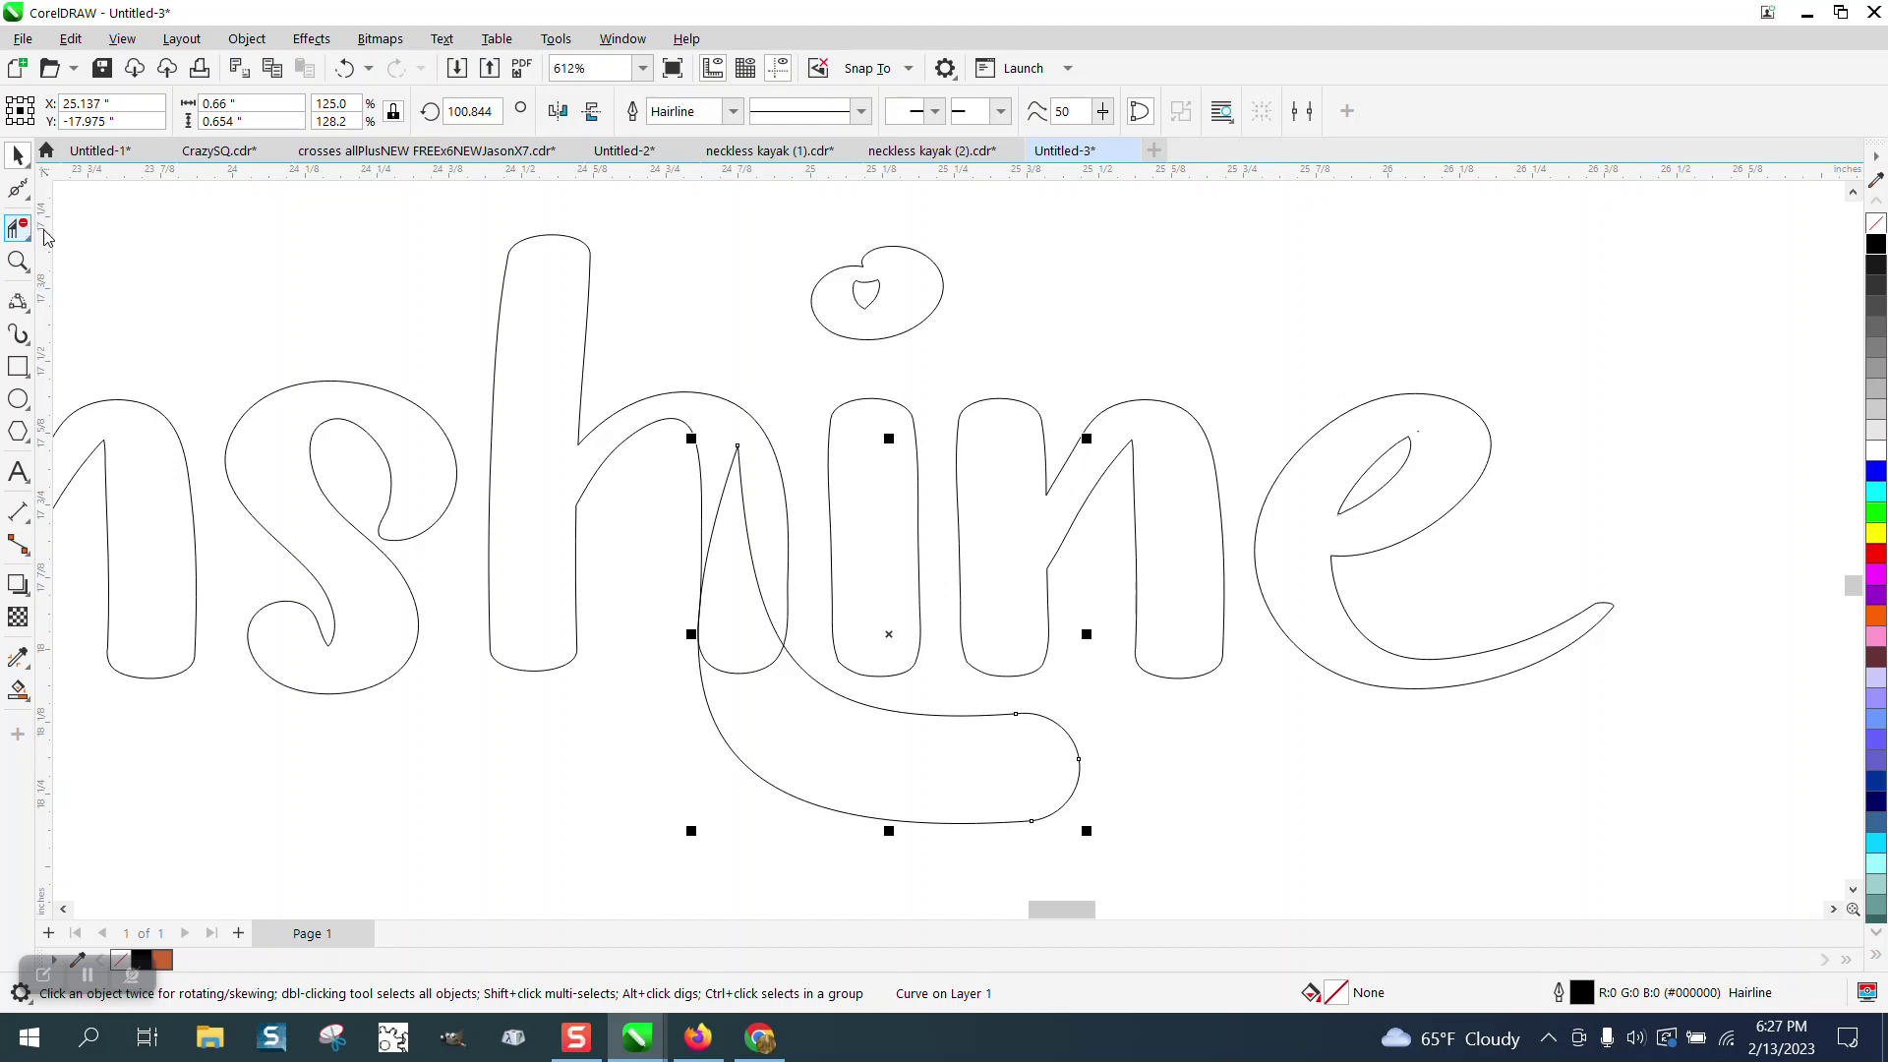
pyautogui.click(742, 500)
pyautogui.click(755, 673)
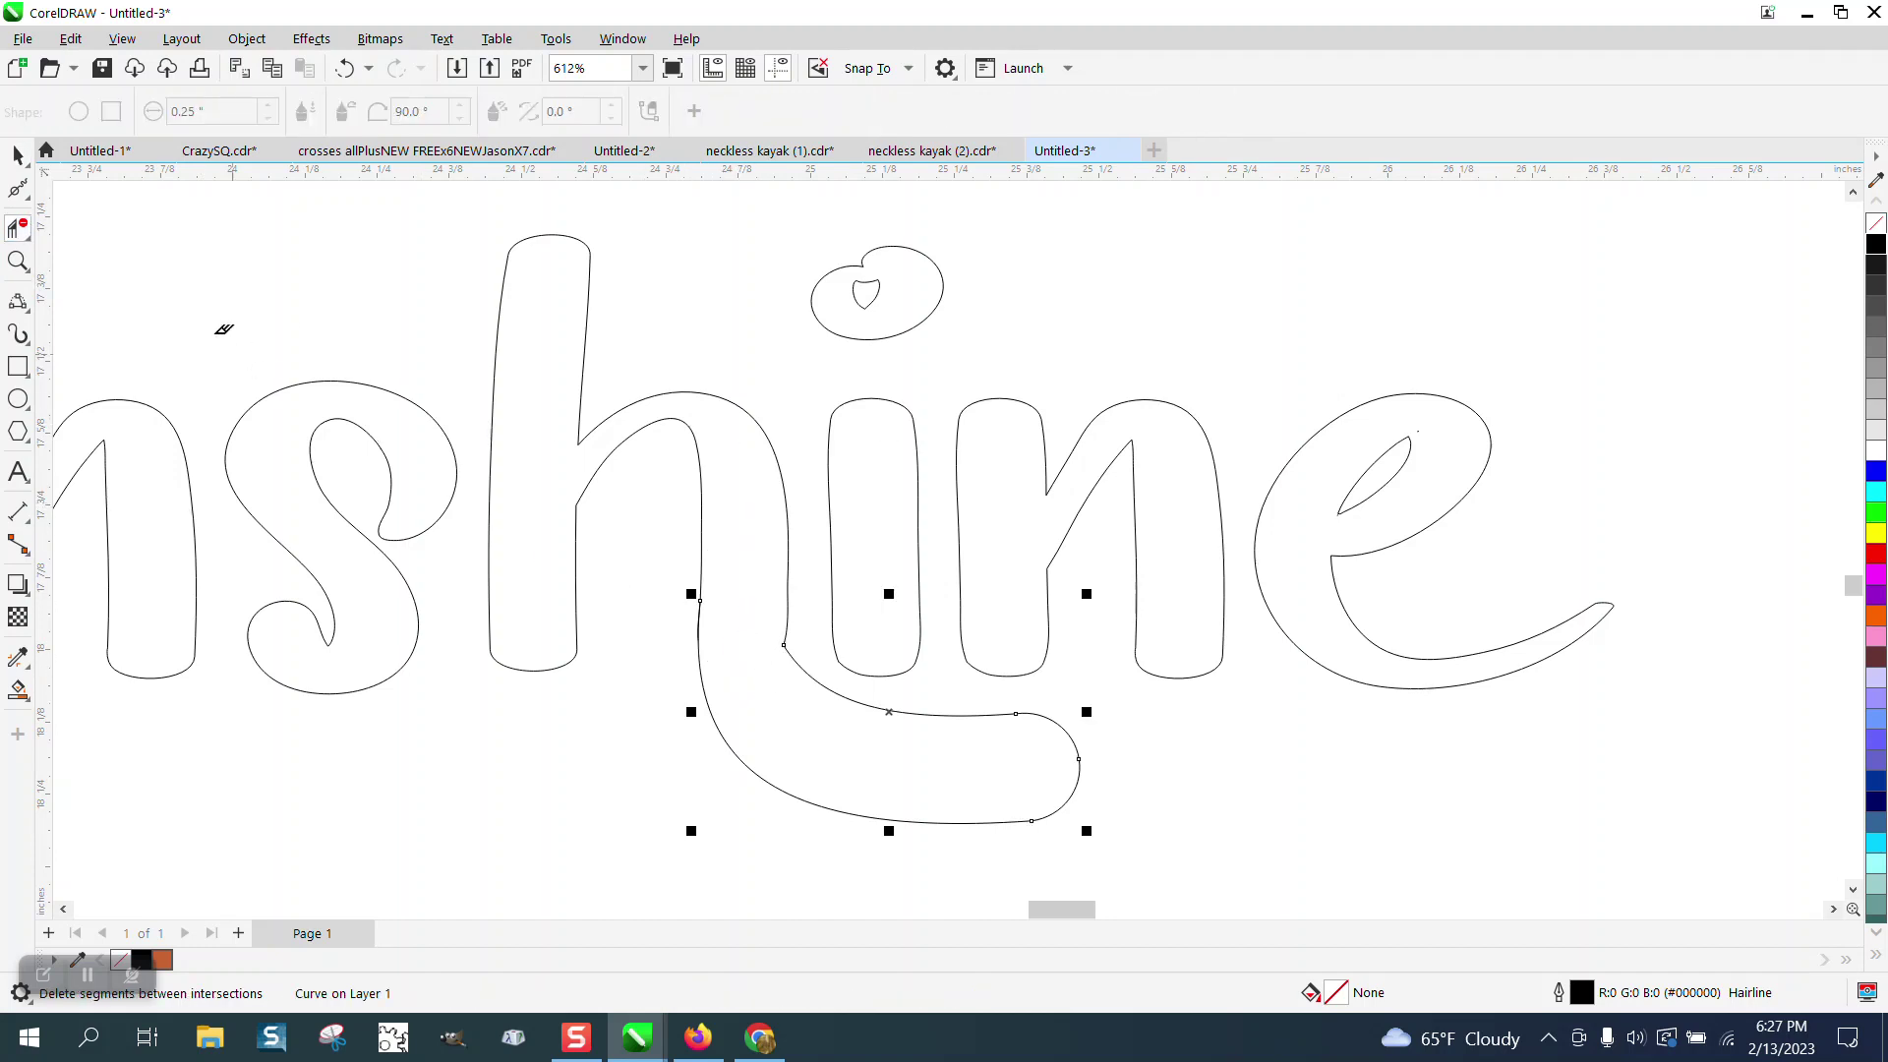
pyautogui.scroll(-1, 609, 496)
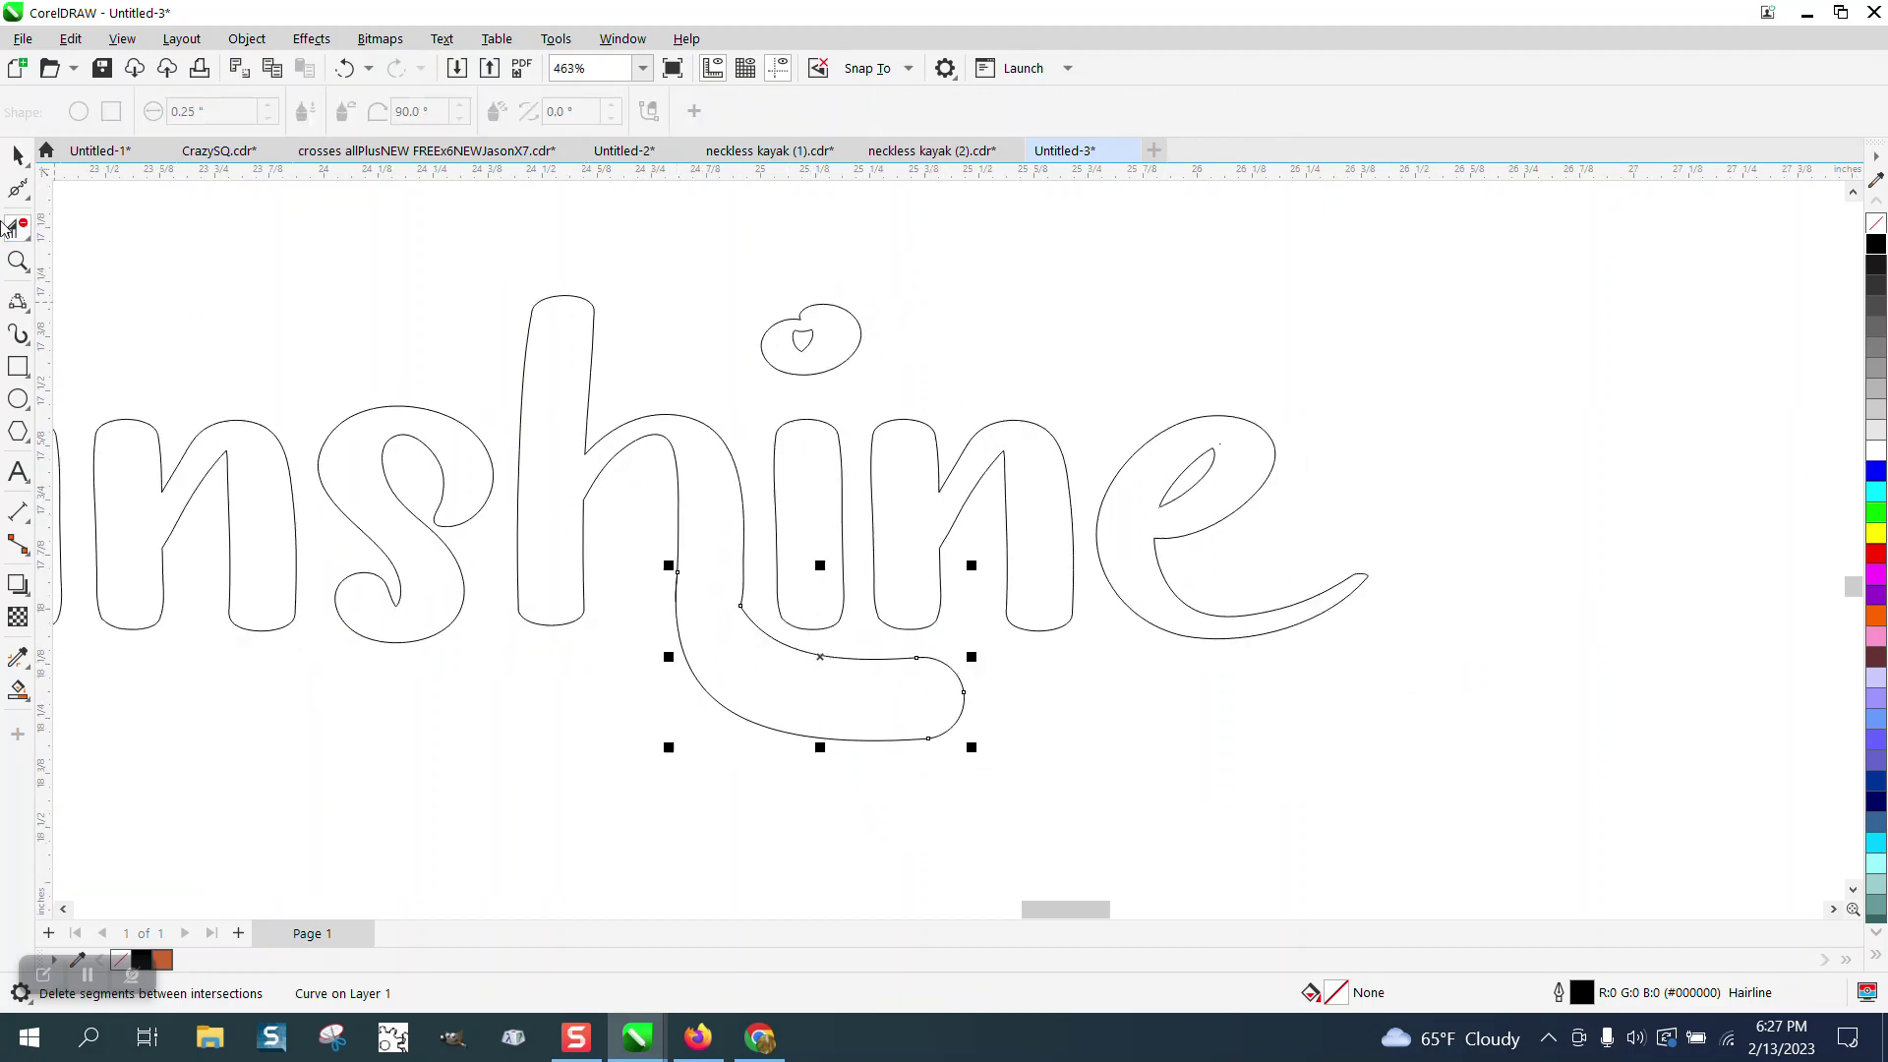
# Smart Fill the h and its tail solid black and nudge the result right.
pyautogui.click(18, 691)
pyautogui.click(264, 111)
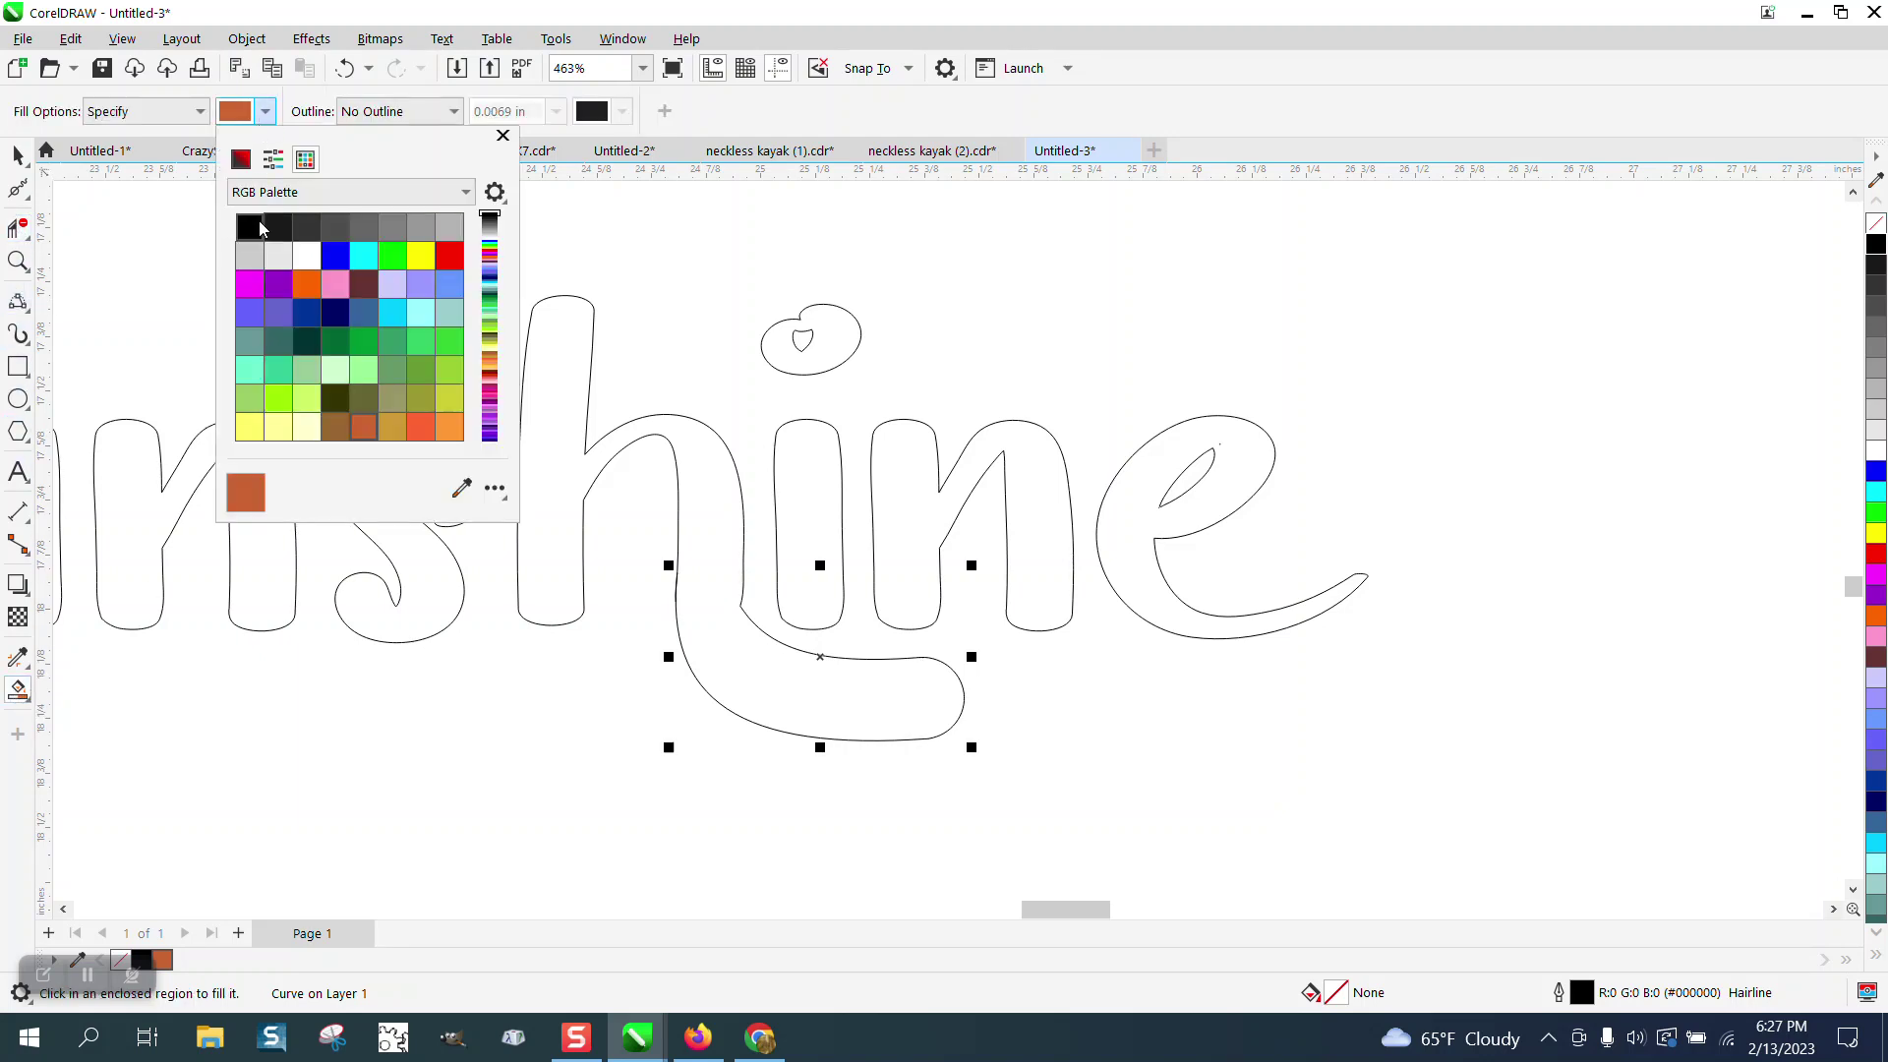
pyautogui.click(250, 227)
pyautogui.click(718, 615)
pyautogui.click(723, 614)
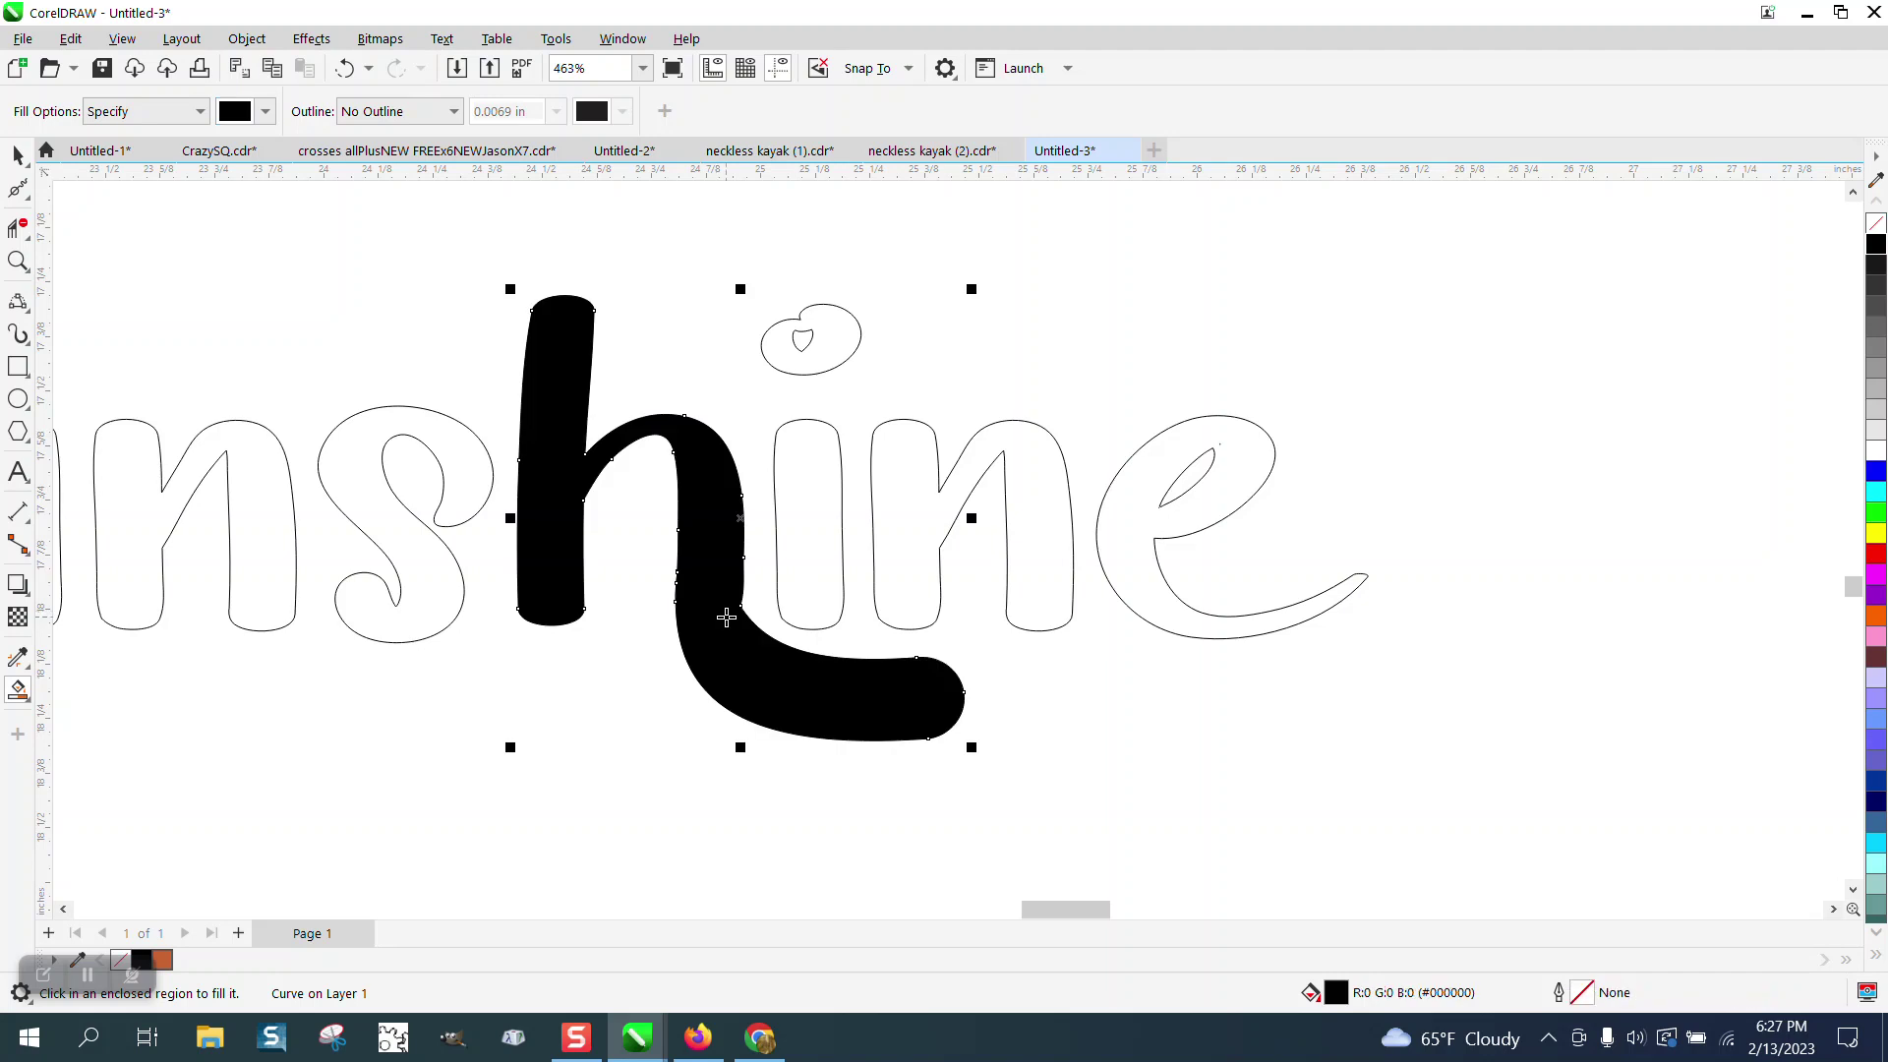
pyautogui.press('Right')
pyautogui.scroll(-3, 198, 548)
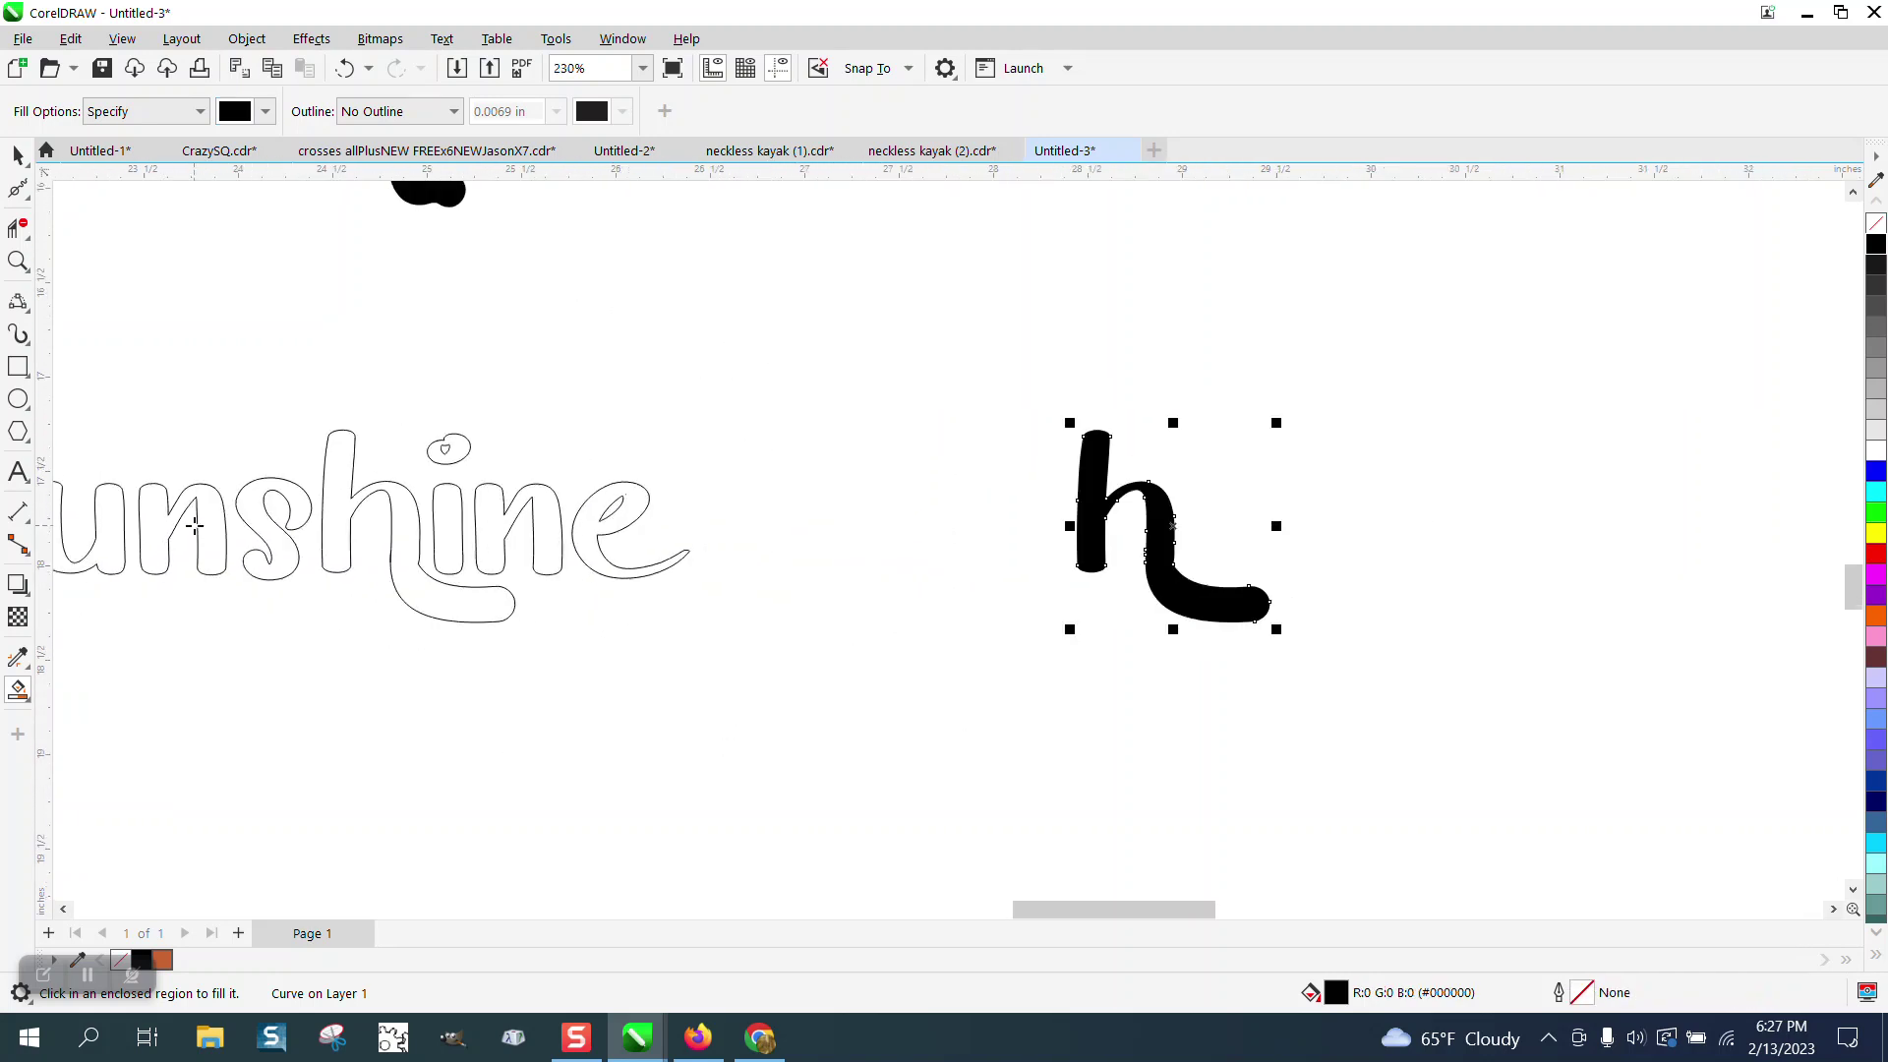
# Remove the h's fill, give it a black hairline outline, and zoom in on it.
pyautogui.click(1874, 223)
pyautogui.rightClick(1875, 243)
pyautogui.click(17, 269)
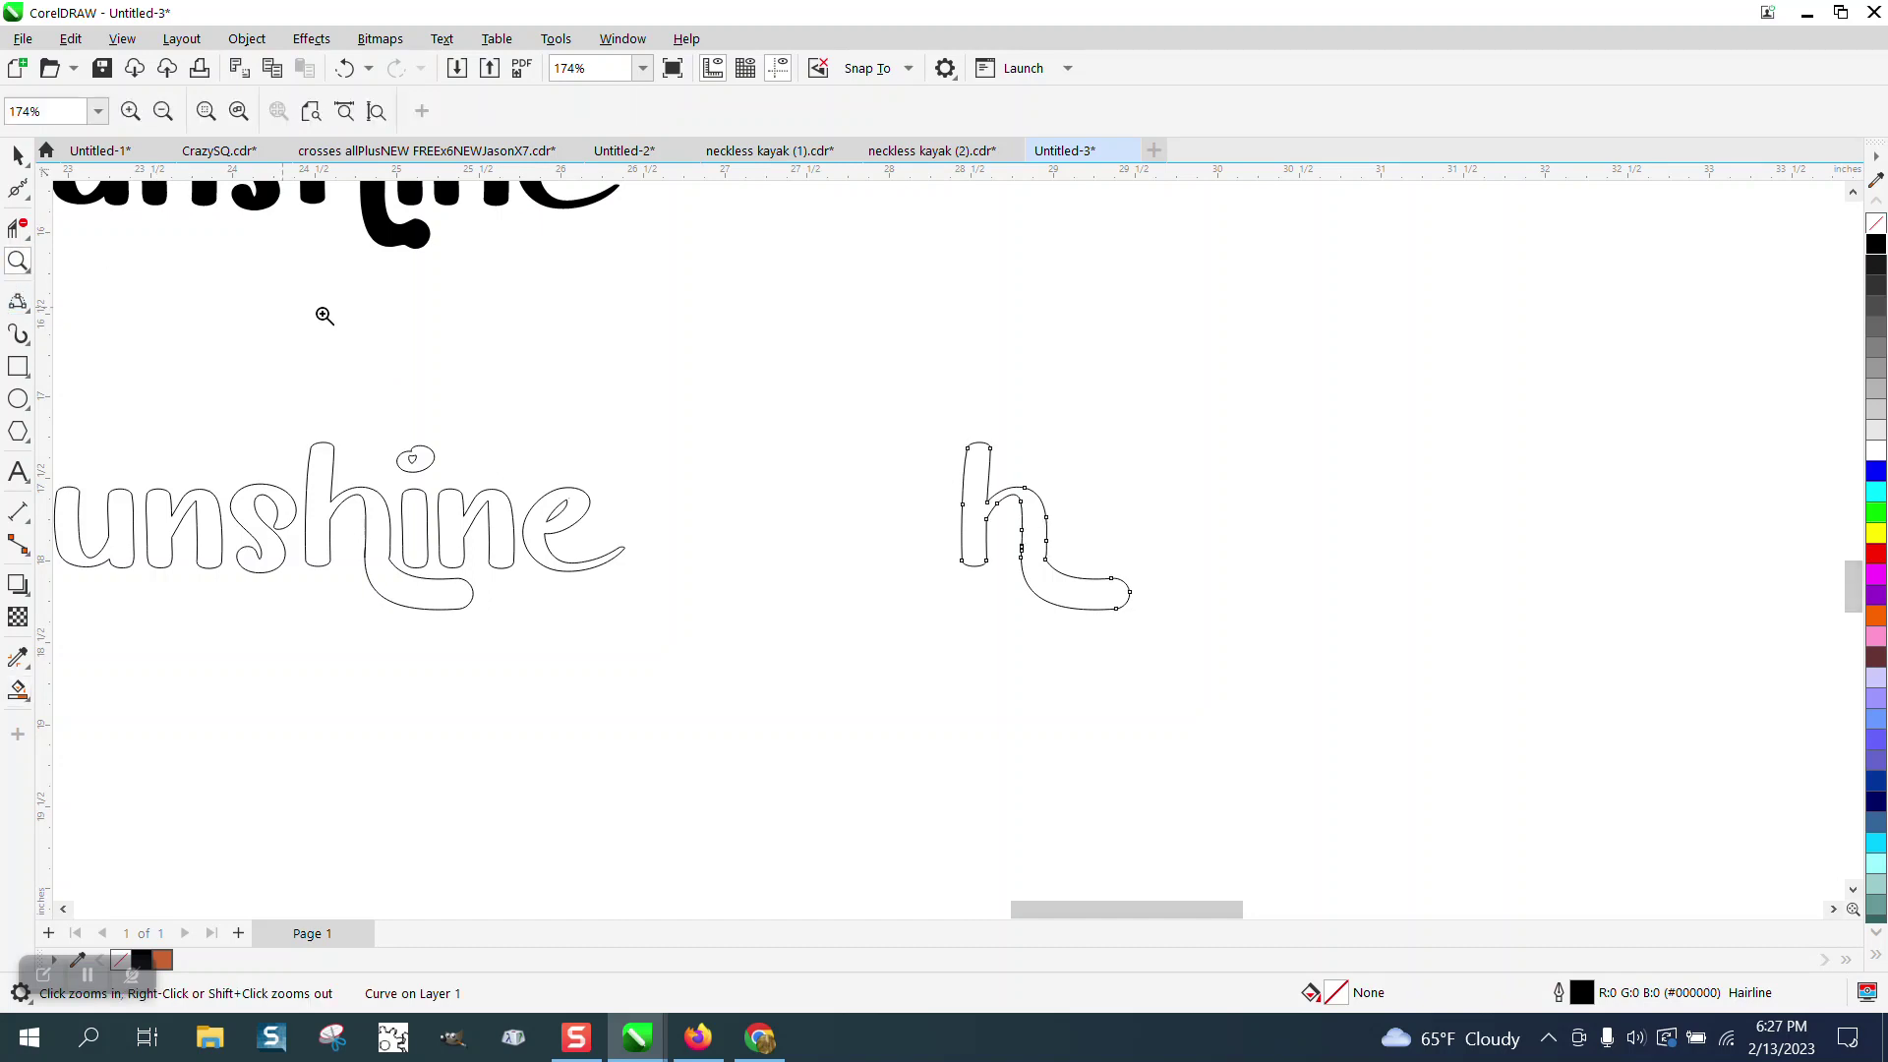
pyautogui.moveTo(887, 398); pyautogui.dragTo(1352, 758)
pyautogui.click(16, 156)
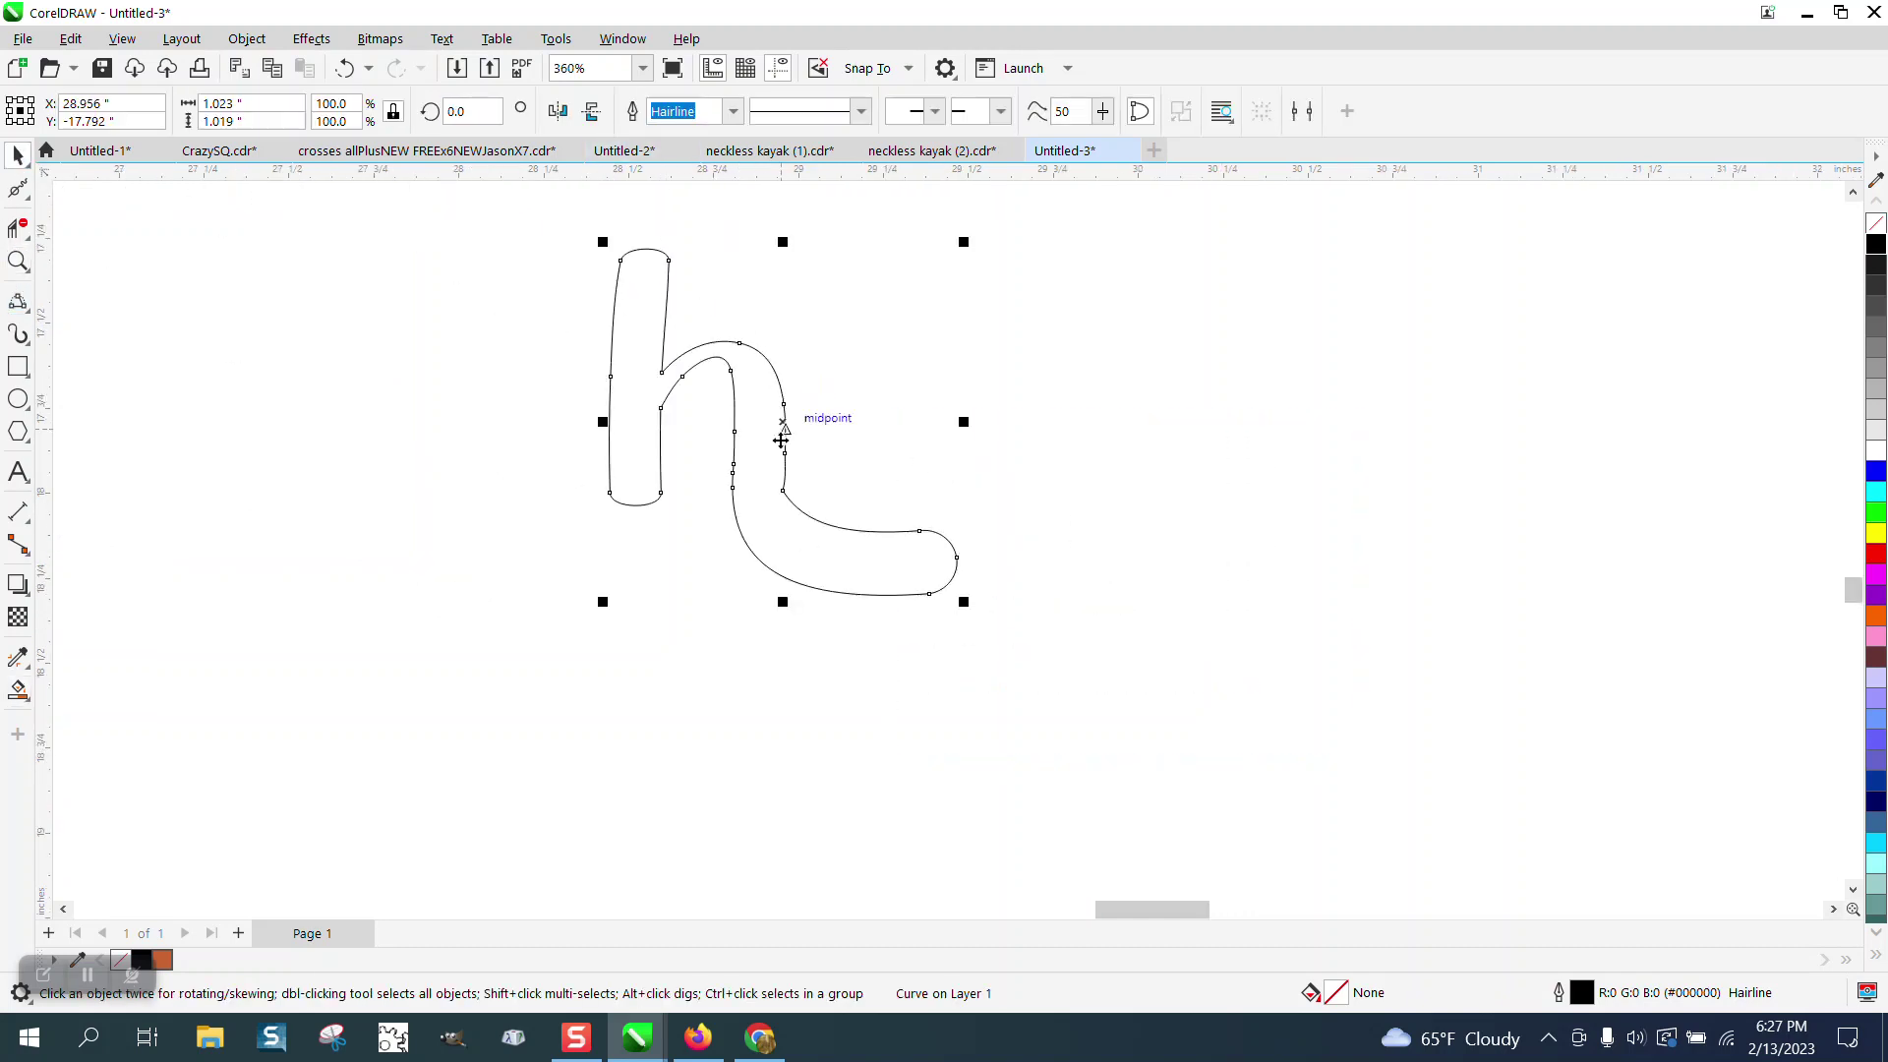
# Delete three extra nodes from the h's curled tail with the Shape tool.
pyautogui.click(18, 261)
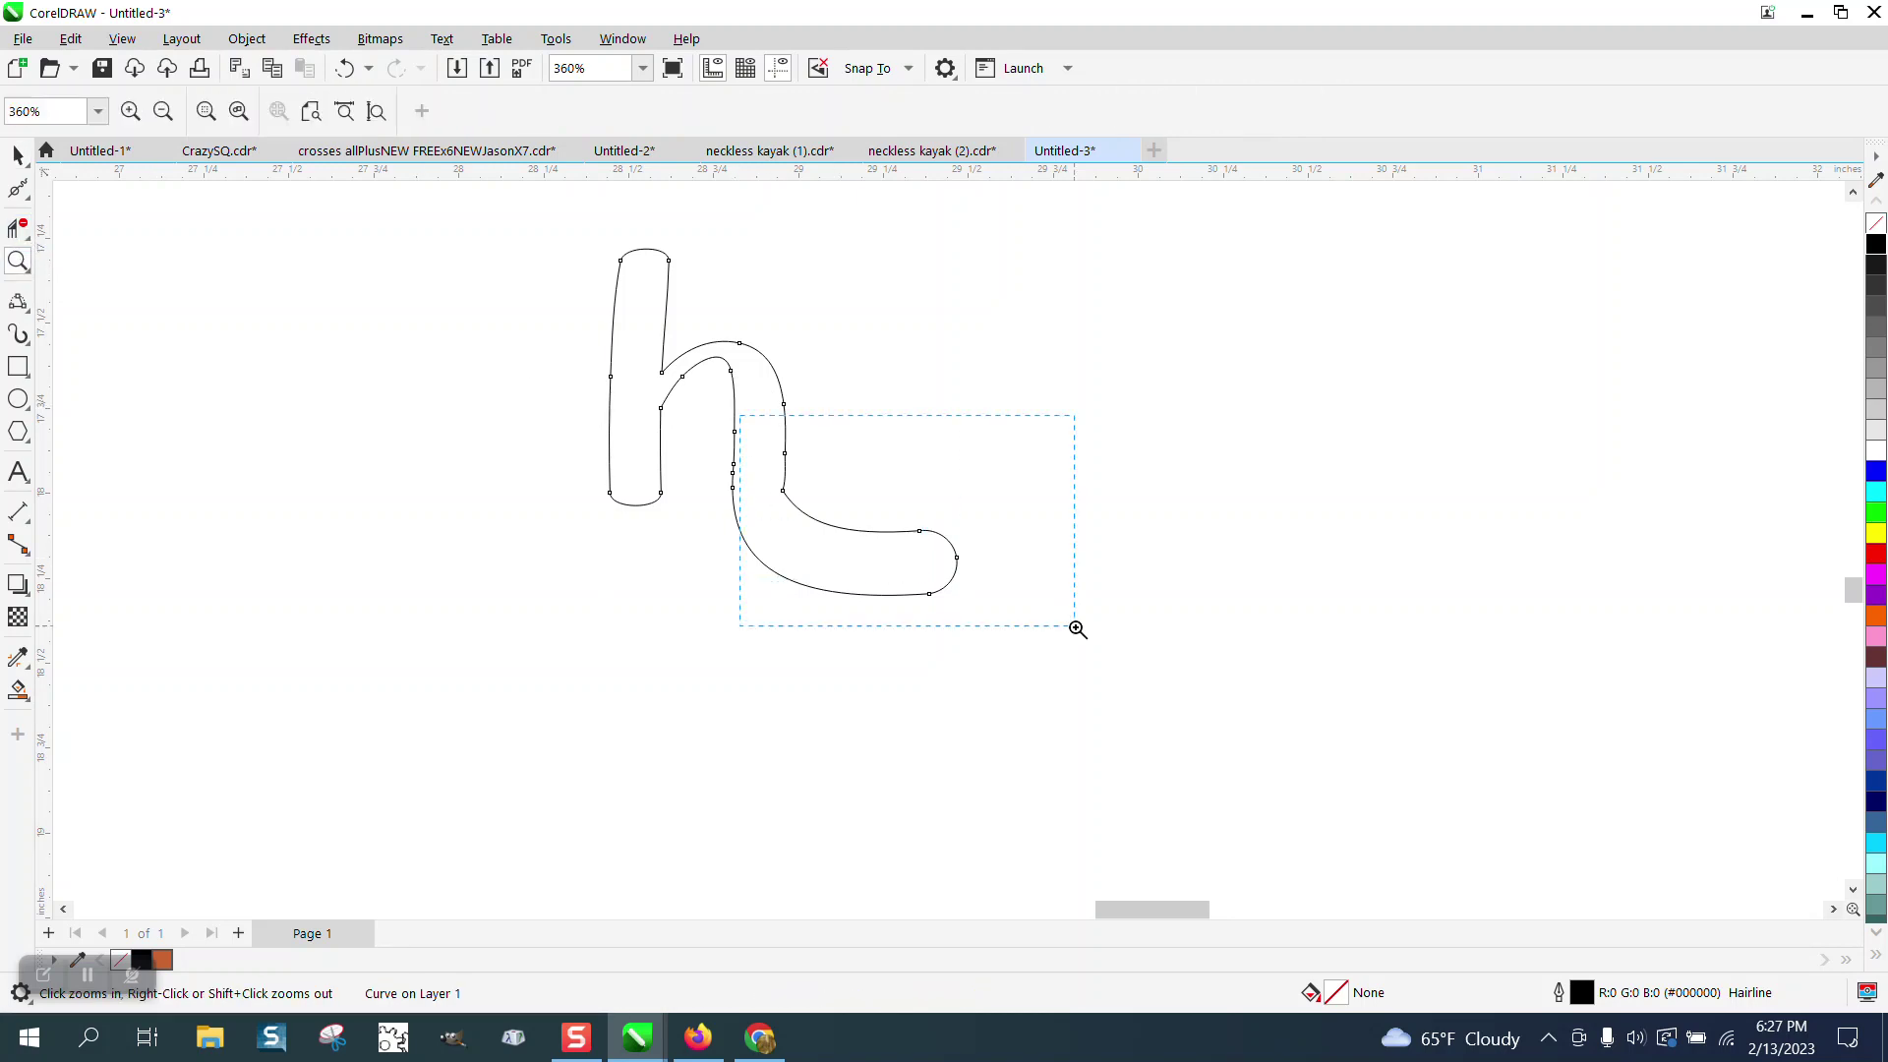
pyautogui.moveTo(1077, 627); pyautogui.dragTo(1078, 627)
pyautogui.click(30, 199)
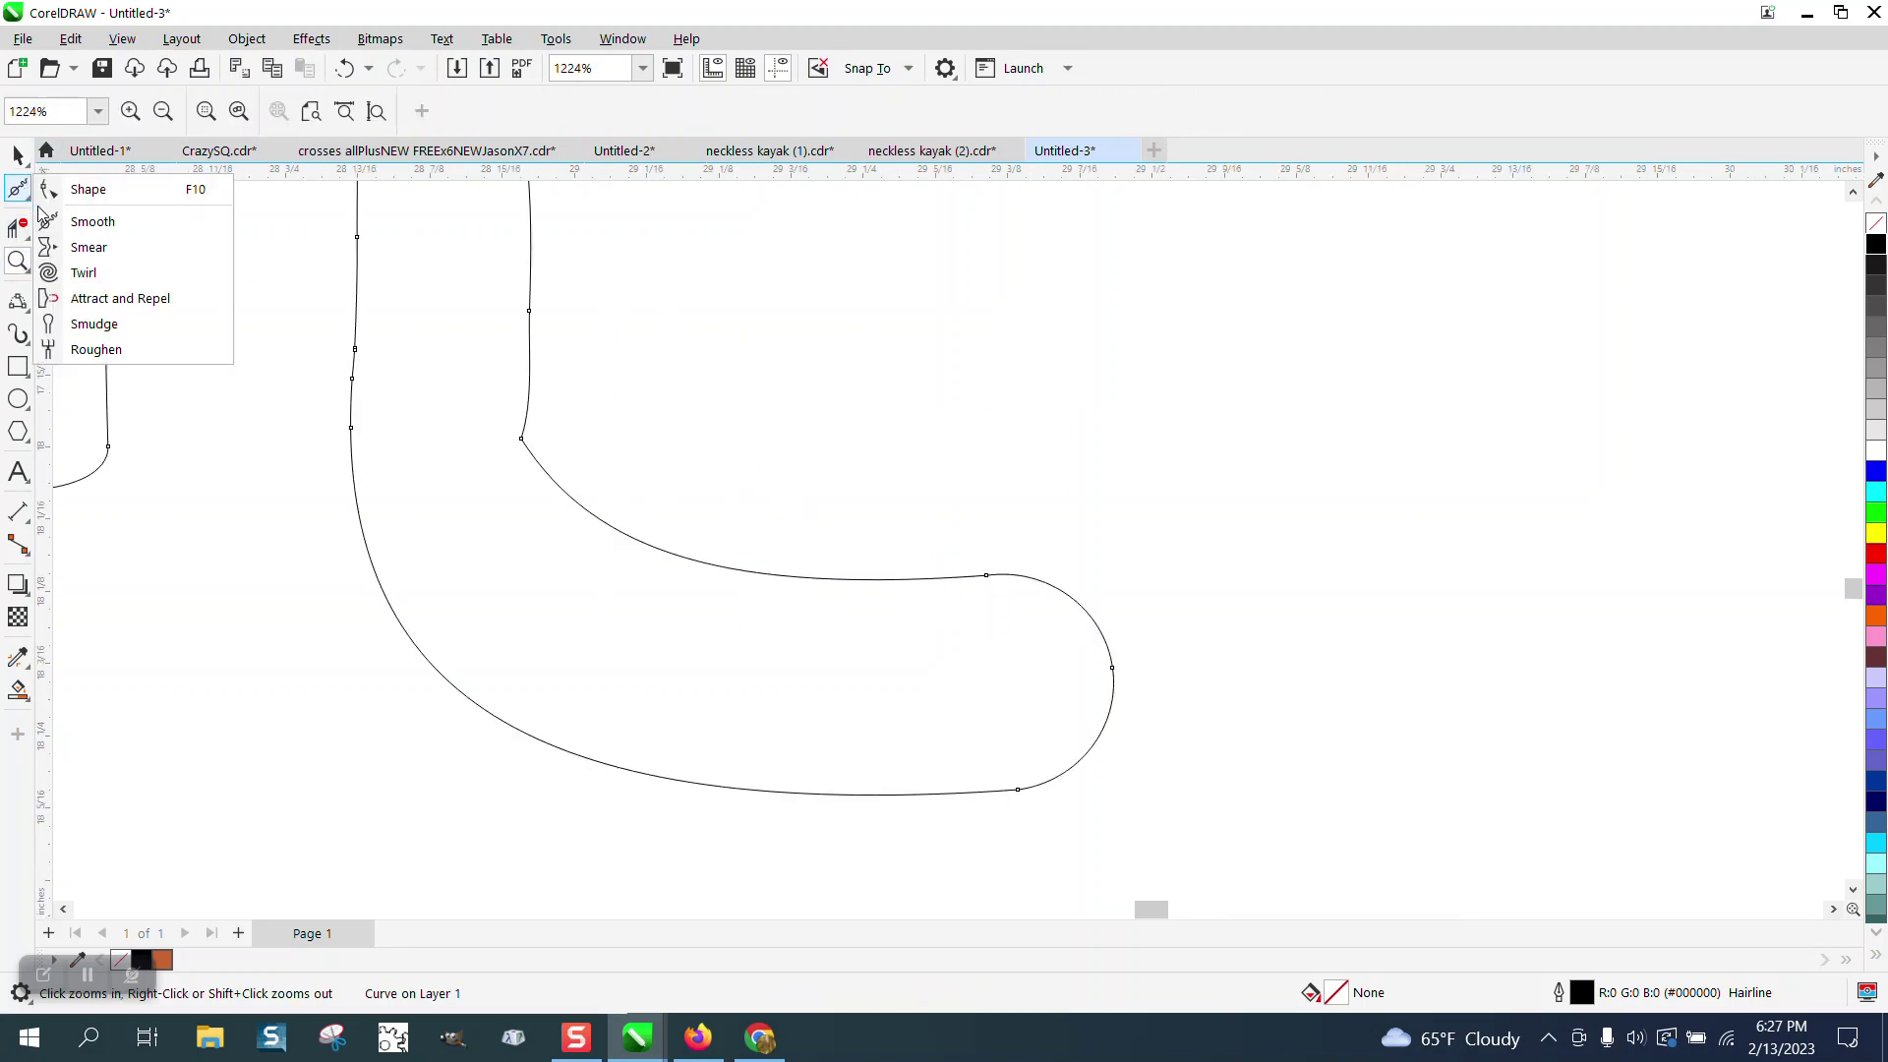
pyautogui.click(88, 189)
pyautogui.moveTo(610, 405); pyautogui.dragTo(466, 500)
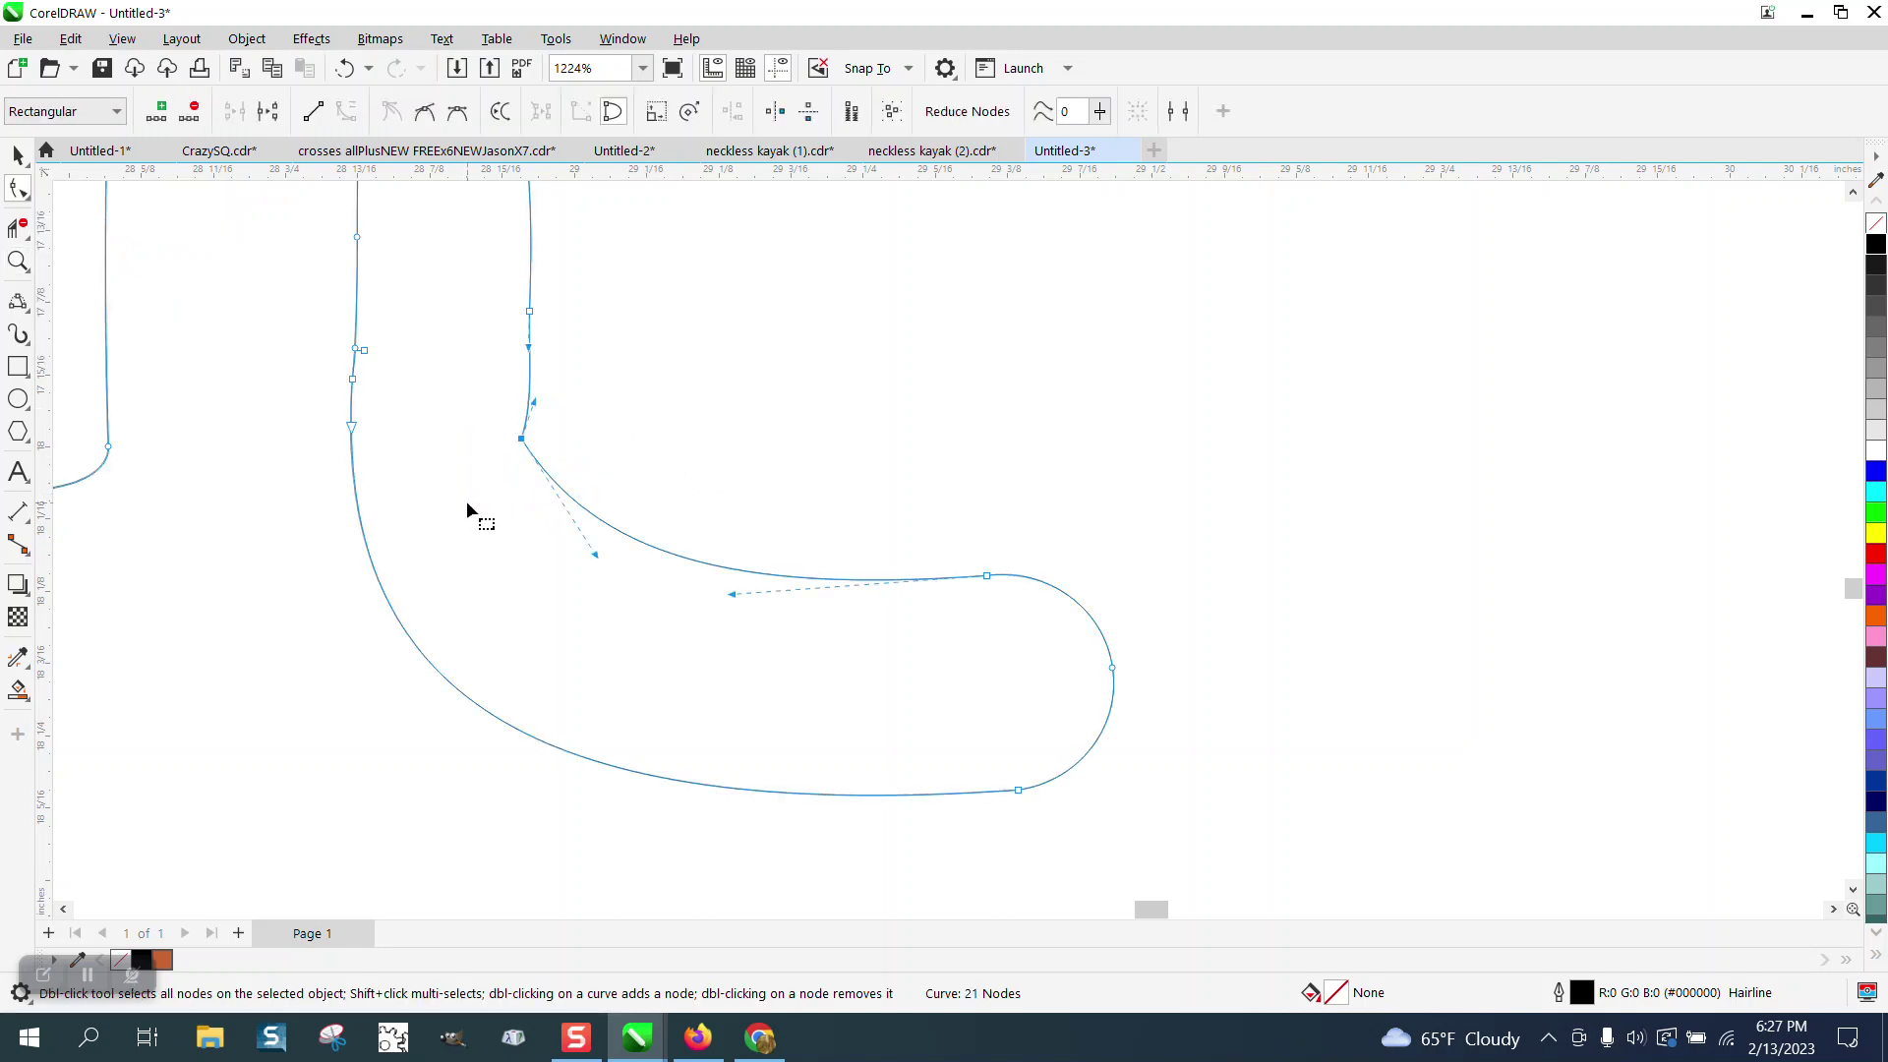
pyautogui.press('Delete')
pyautogui.moveTo(422, 362); pyautogui.dragTo(329, 476)
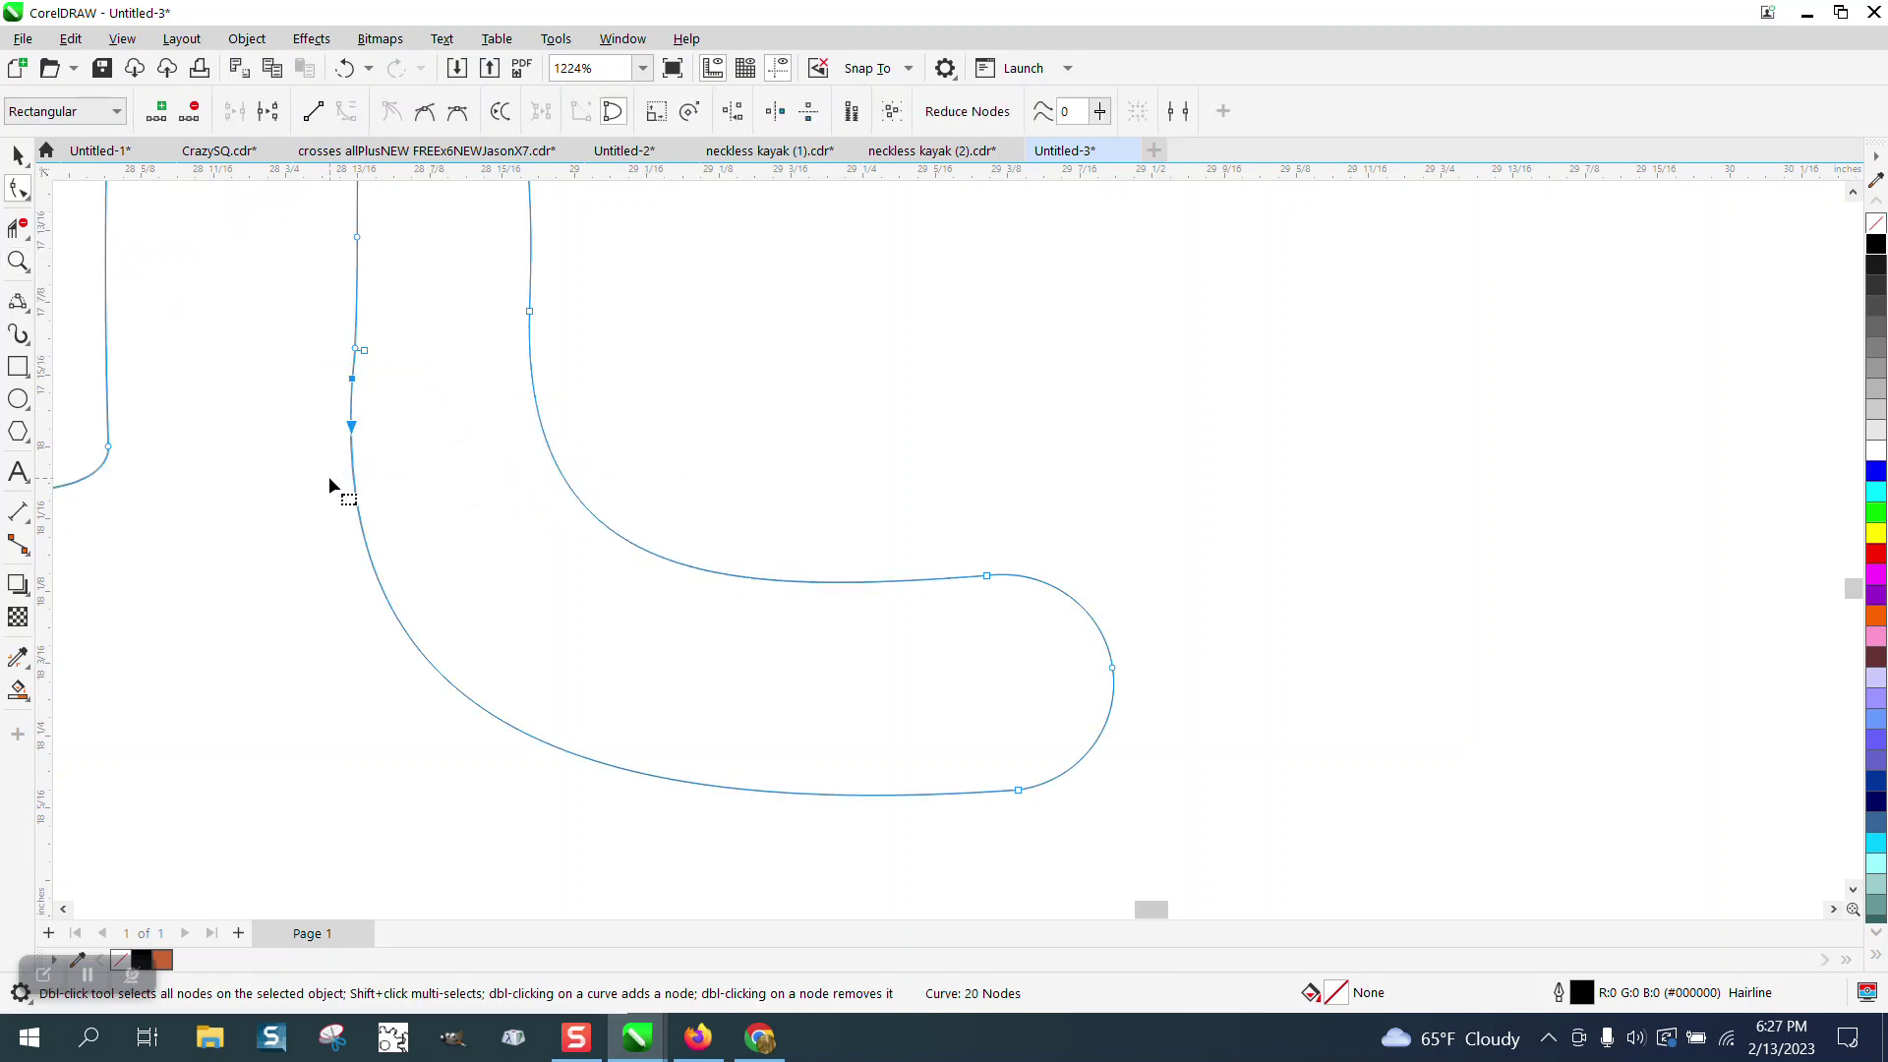
pyautogui.press('Delete')
# Fill the reshaped h solid black from the palette.
pyautogui.scroll(-3, 552, 525)
pyautogui.scroll(-4, 693, 544)
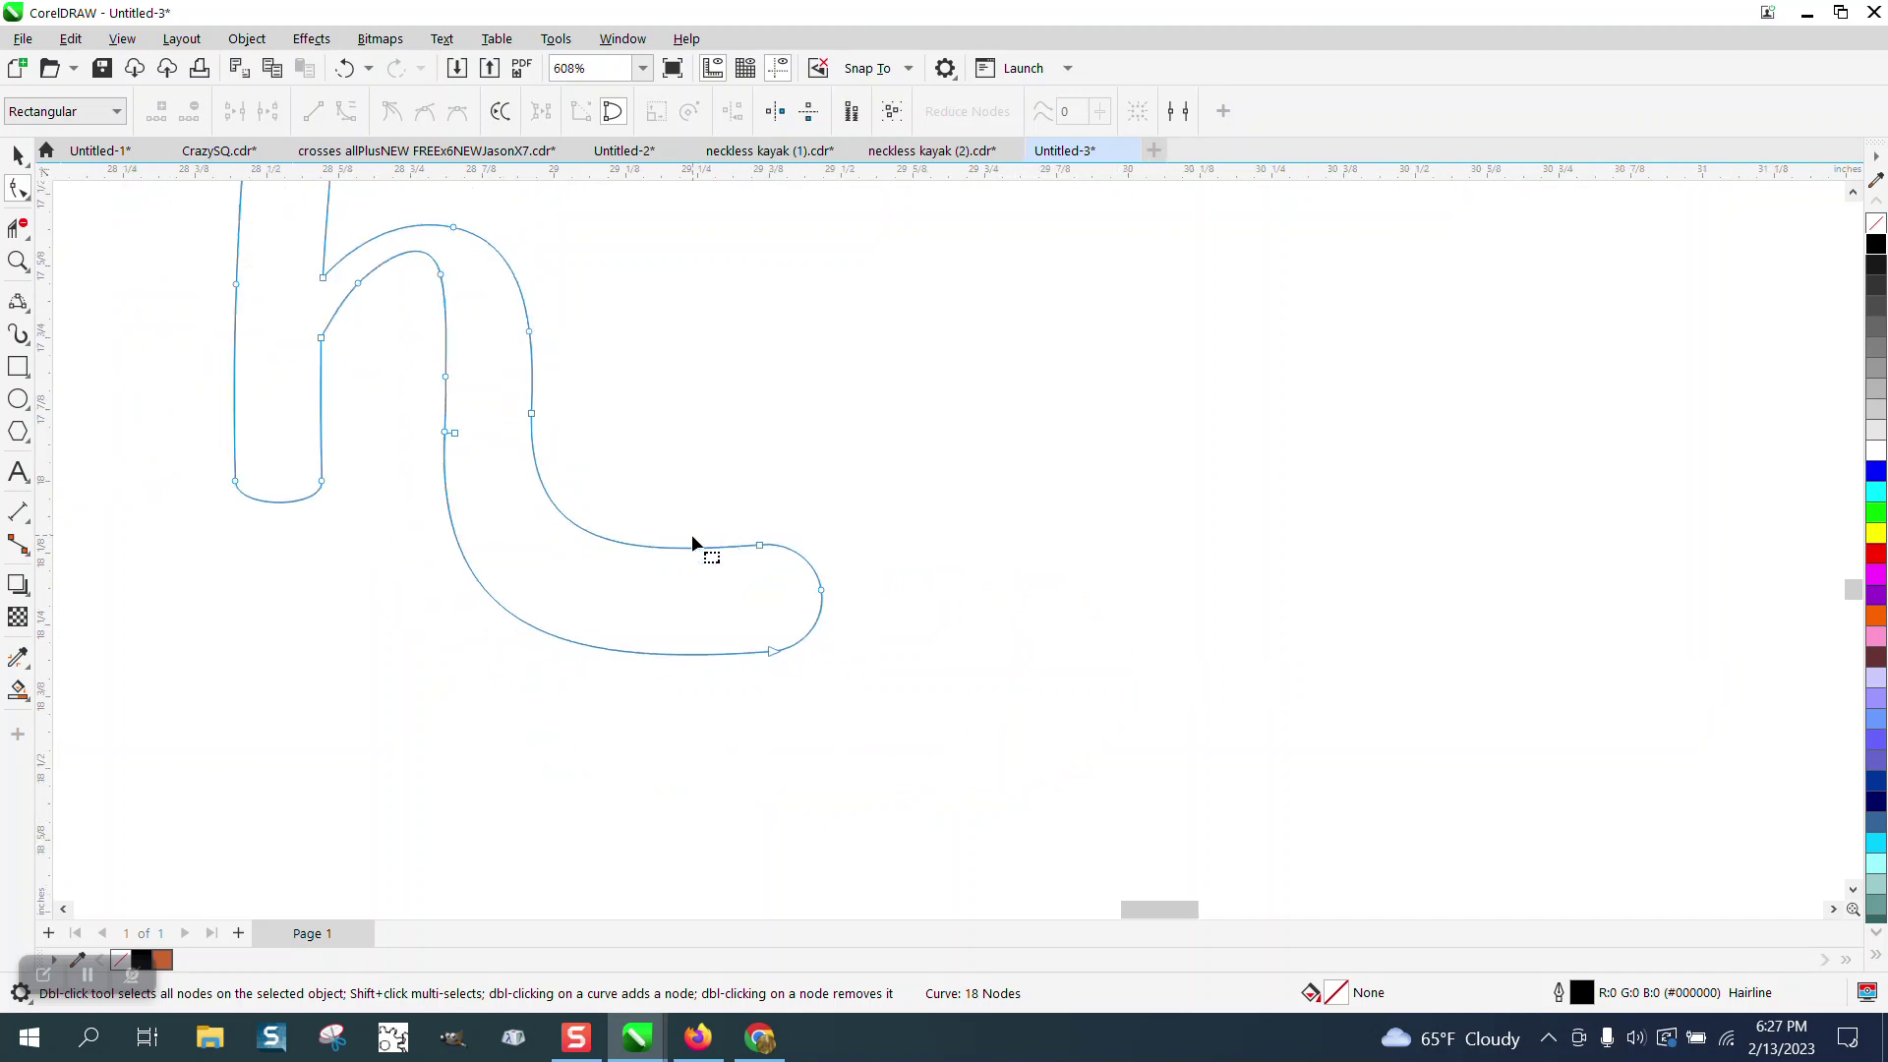
pyautogui.click(18, 154)
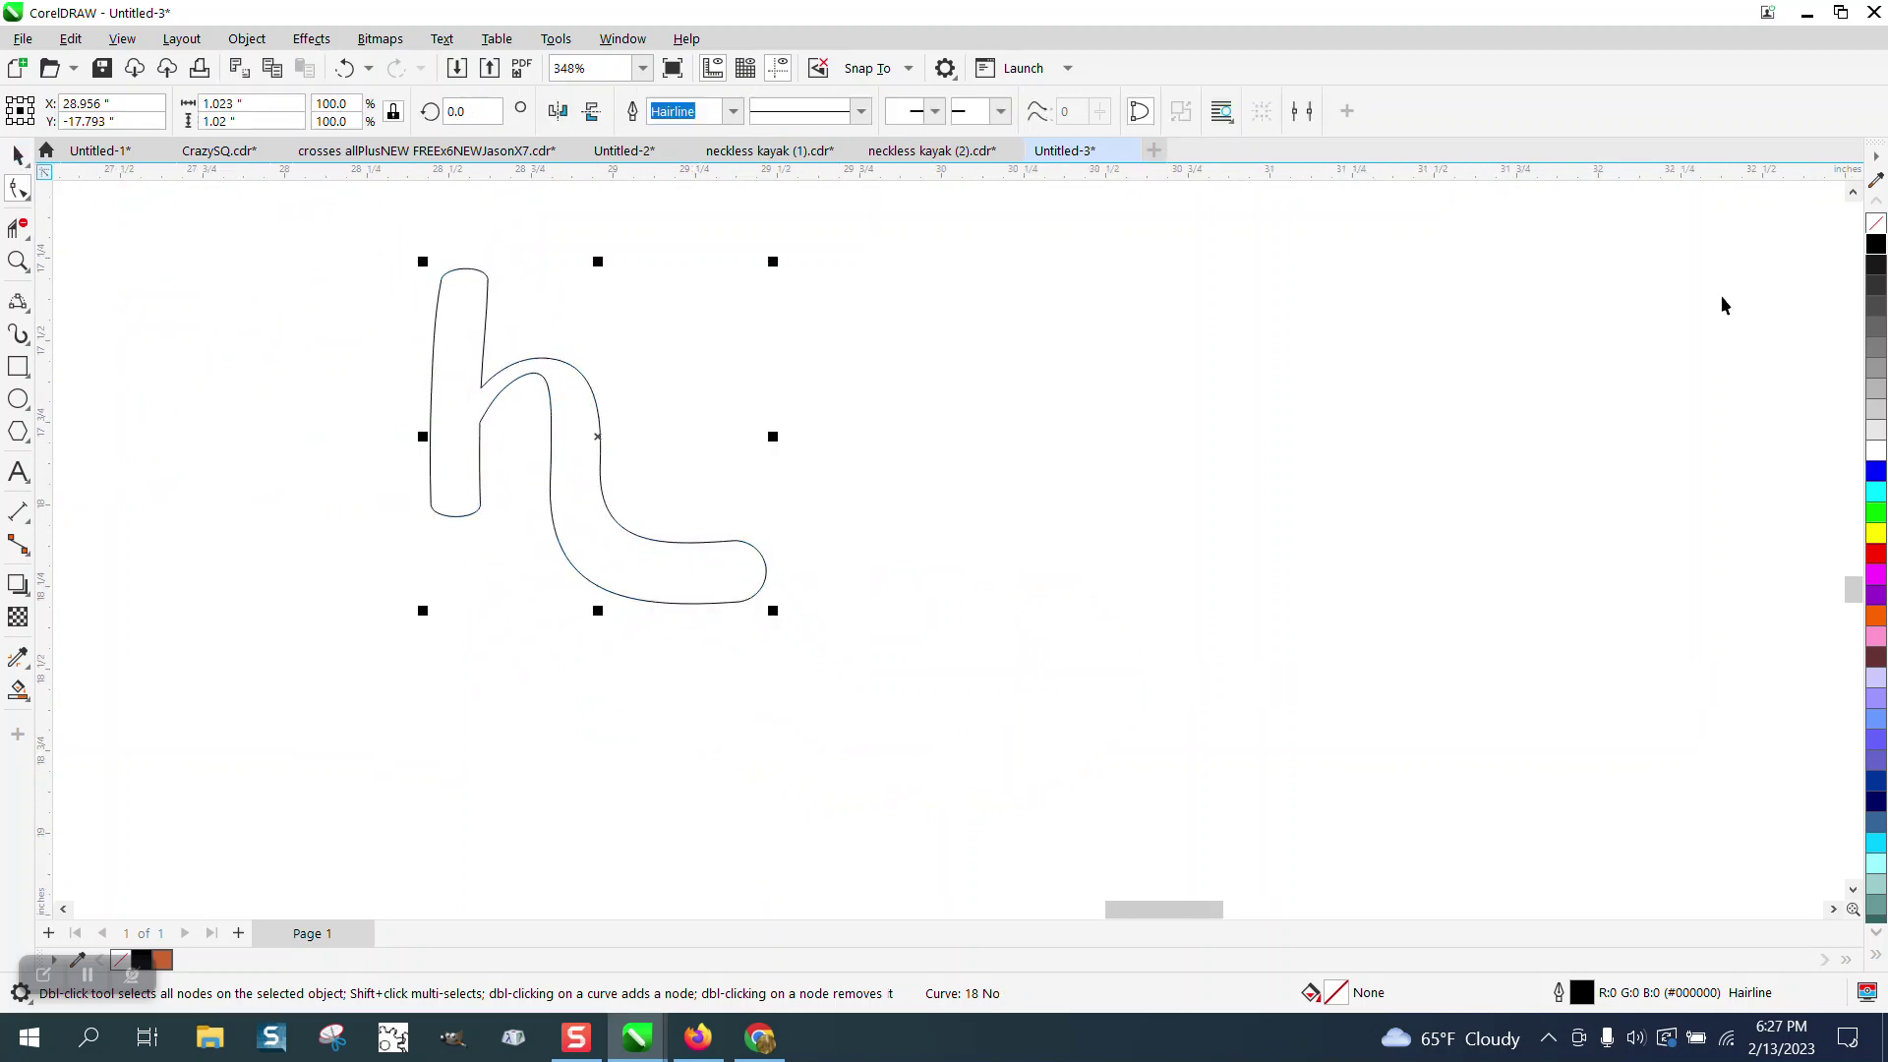
pyautogui.click(1875, 244)
pyautogui.scroll(-3, 1602, 331)
pyautogui.scroll(-5, 1601, 331)
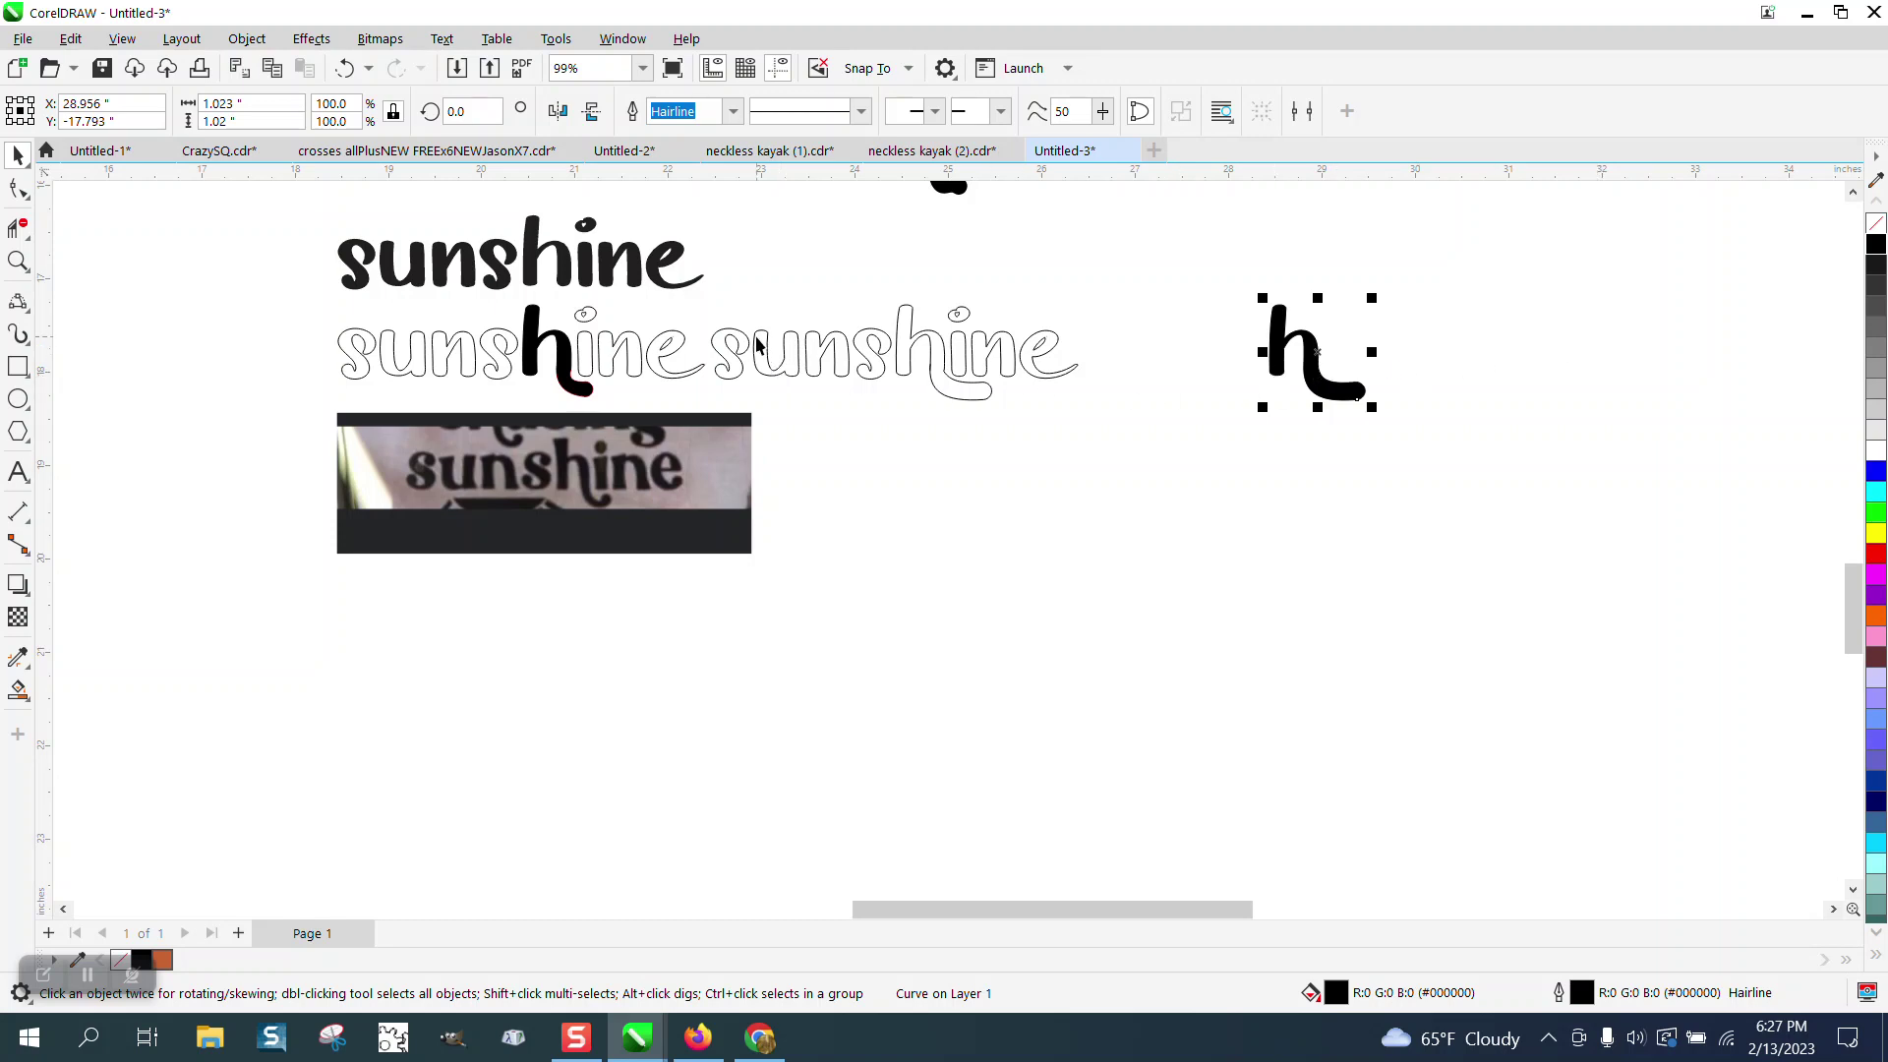
# Move the loose tail piece down and Break Curve Apart on the outlined 'sunshine' word.
pyautogui.moveTo(942, 396); pyautogui.dragTo(978, 553)
pyautogui.click(939, 346)
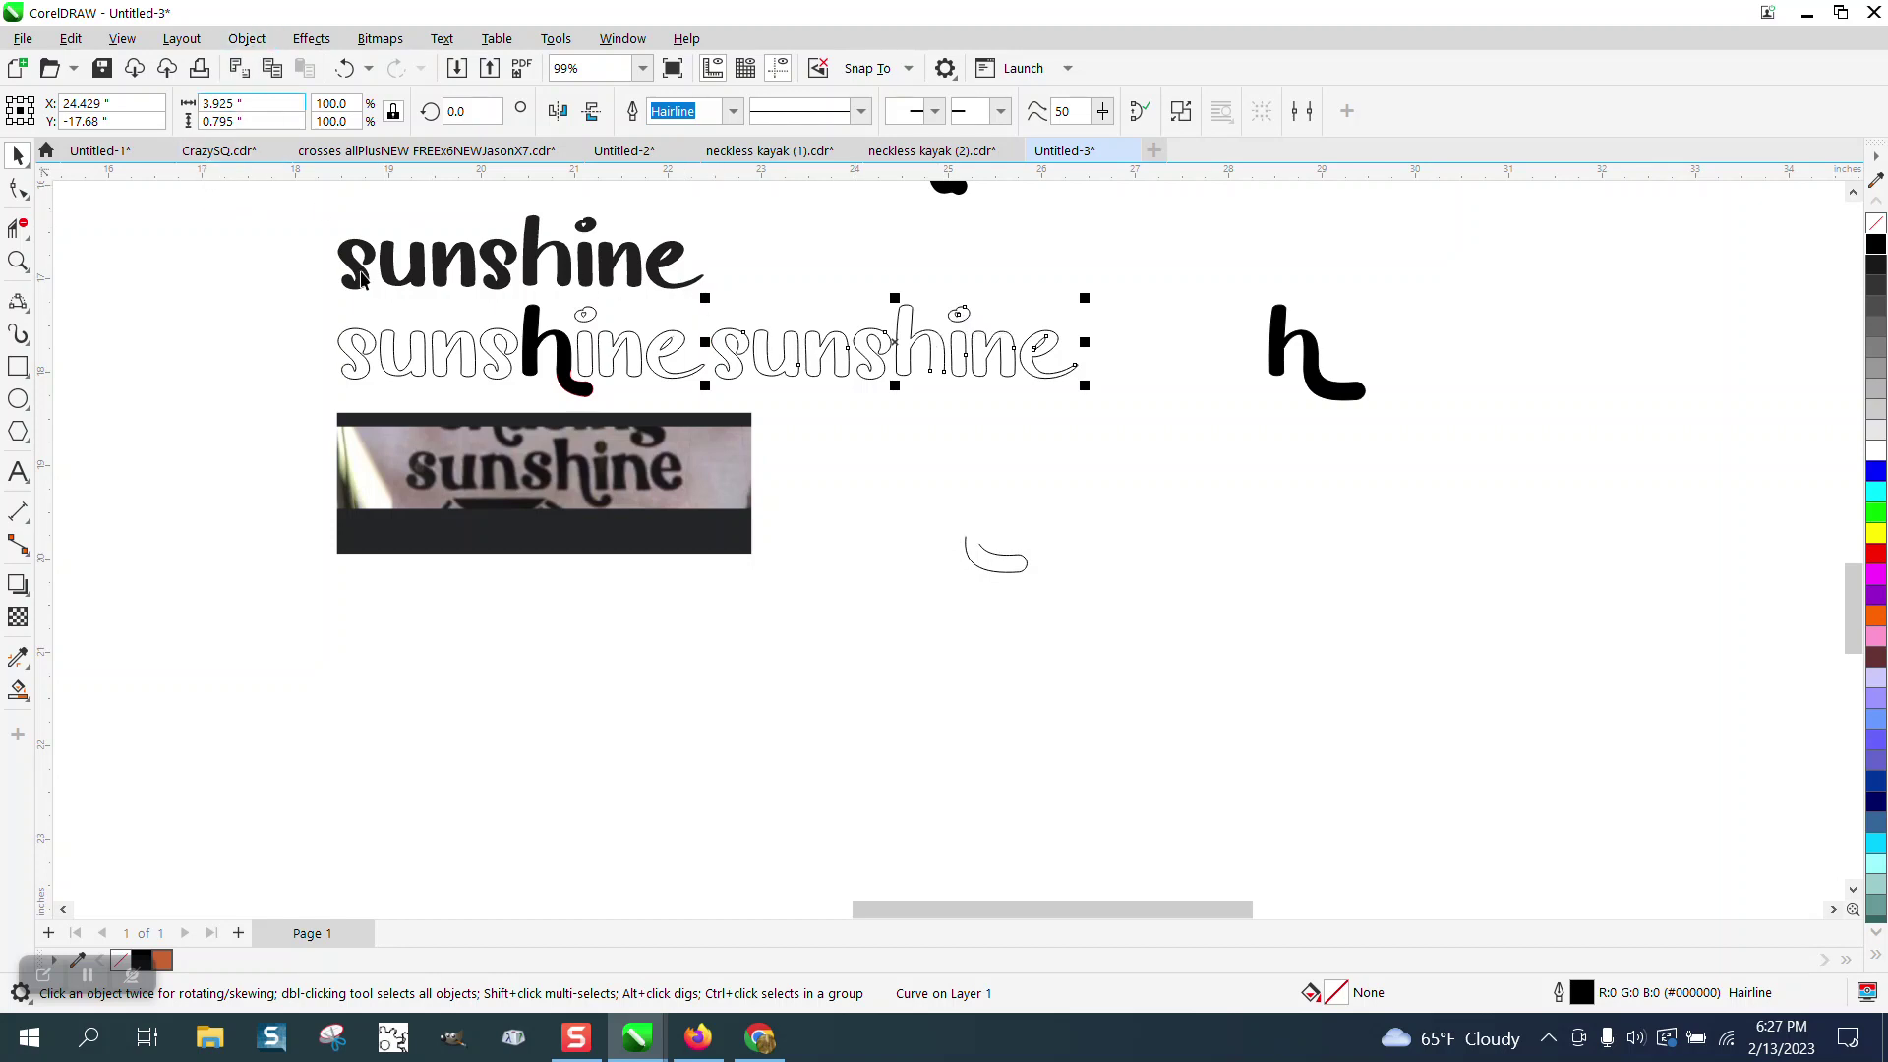
pyautogui.click(505, 352)
pyautogui.click(510, 354)
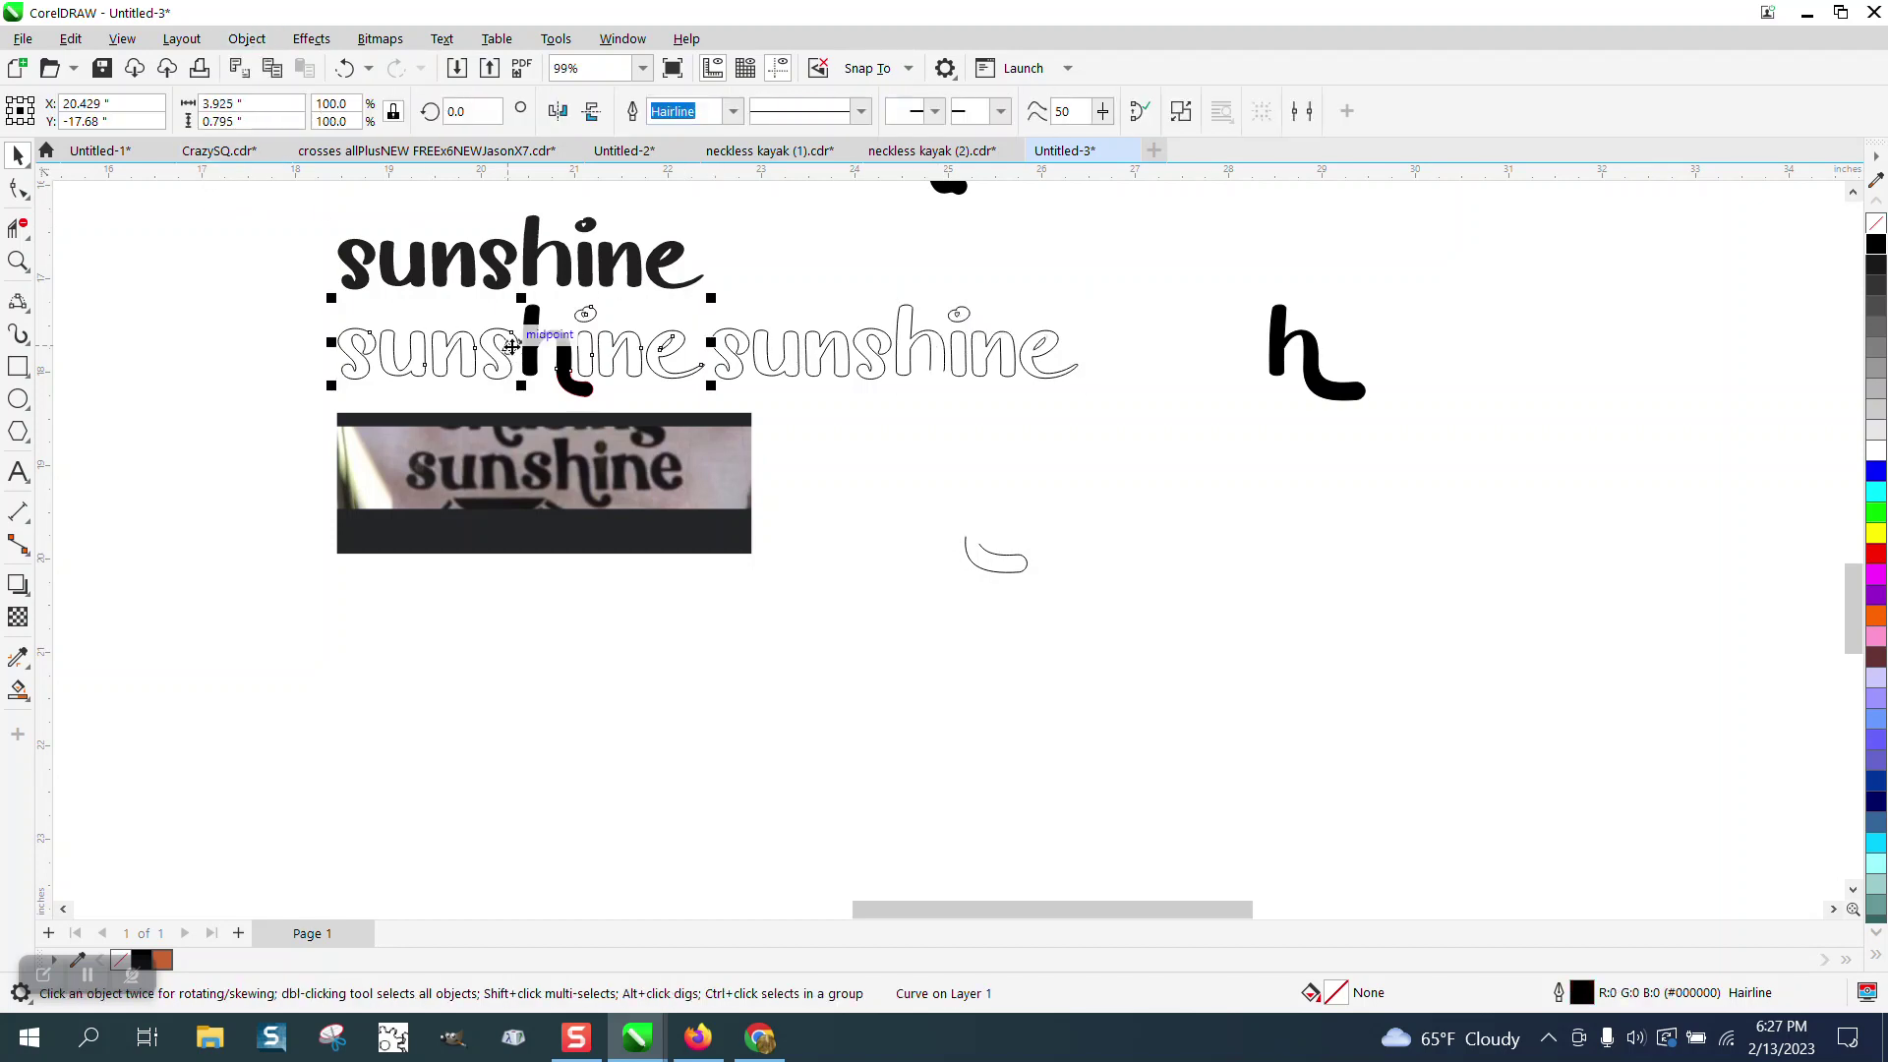
pyautogui.click(247, 39)
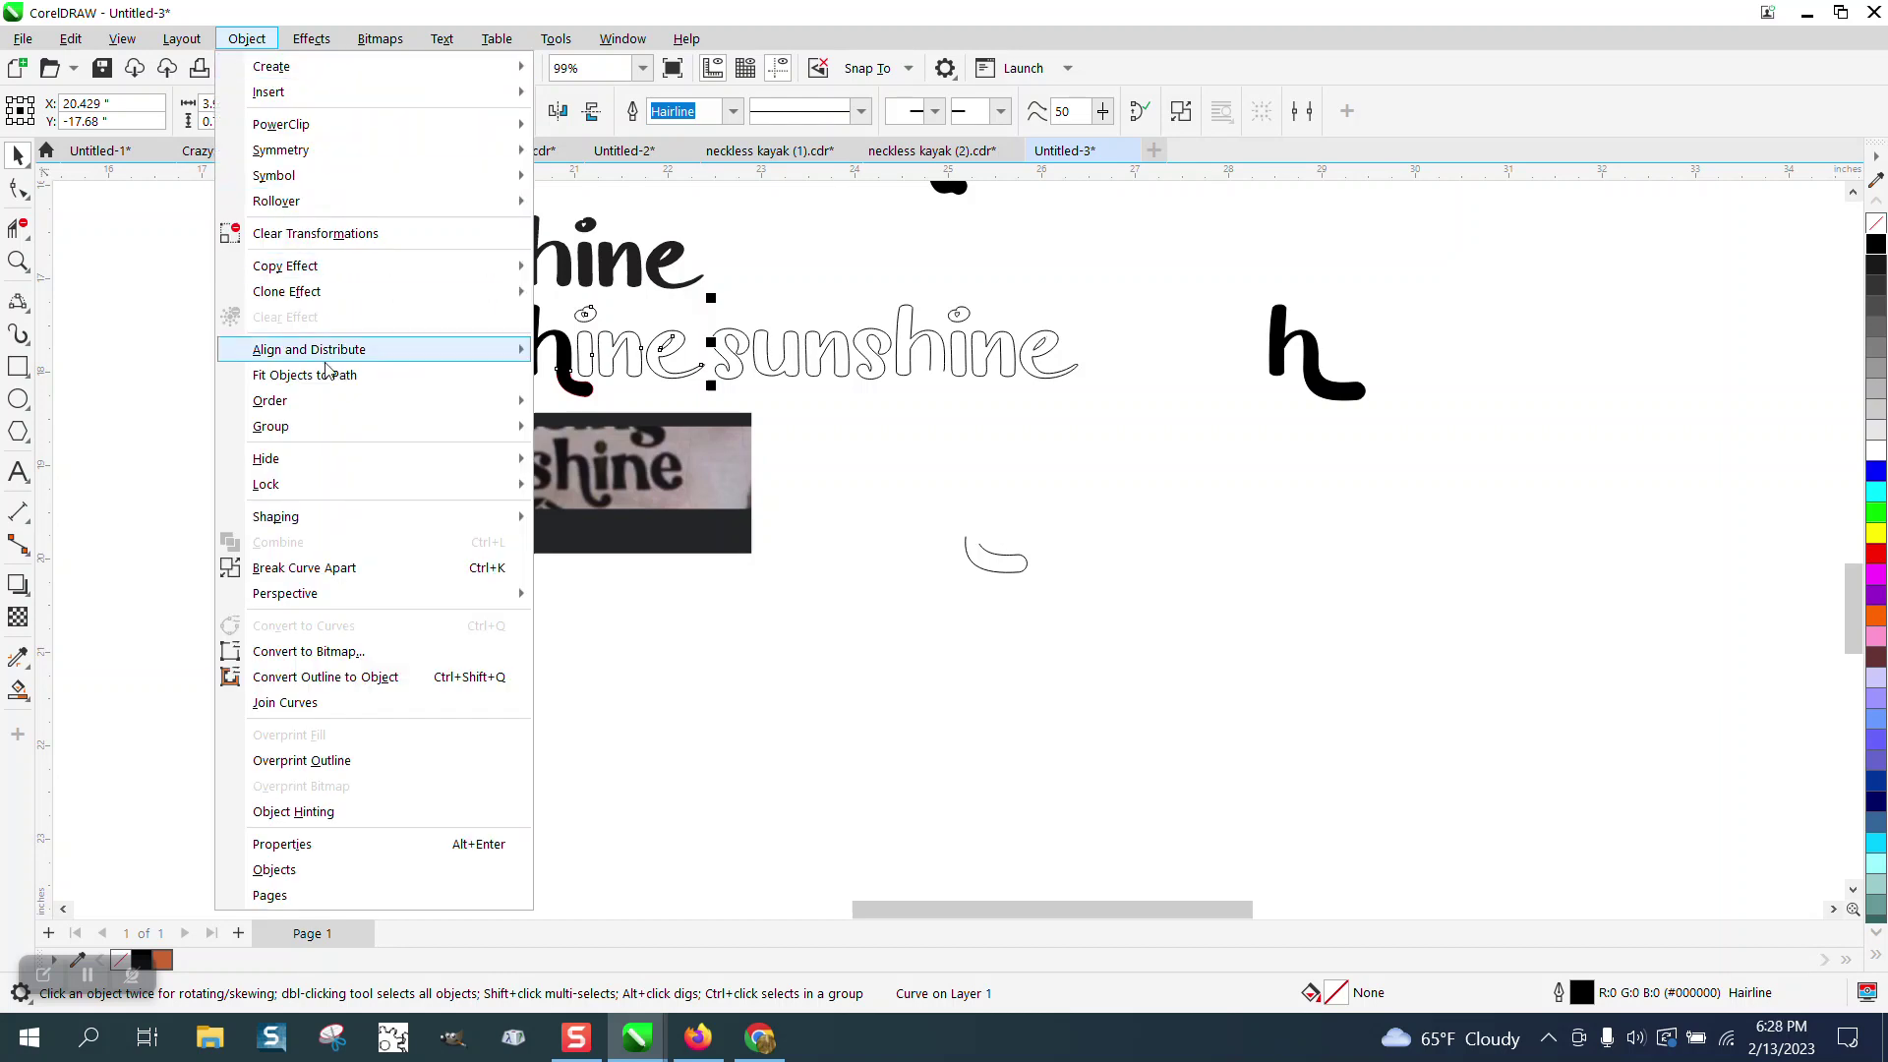
pyautogui.click(350, 565)
pyautogui.click(621, 401)
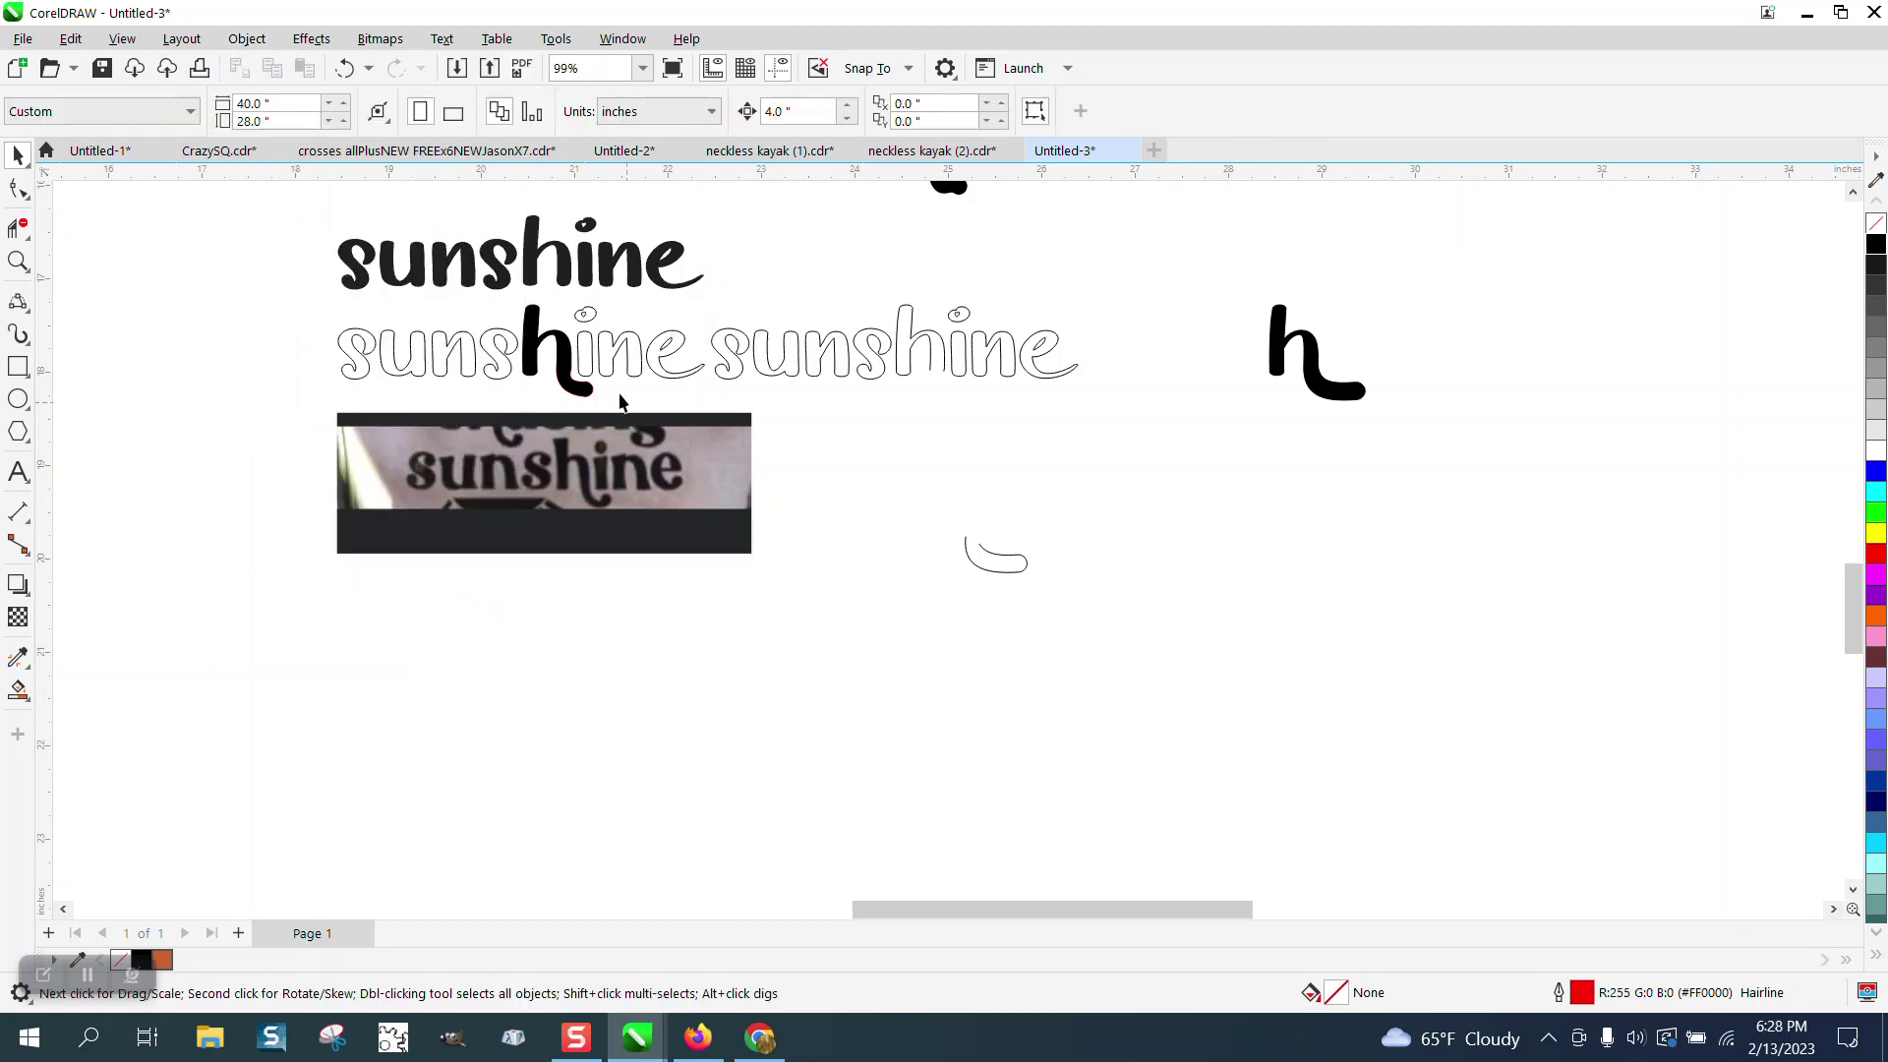
# Move the black h aside and pull the old outlined h and its red pieces out of the word.
pyautogui.moveTo(565, 364); pyautogui.dragTo(1264, 501)
pyautogui.click(565, 372)
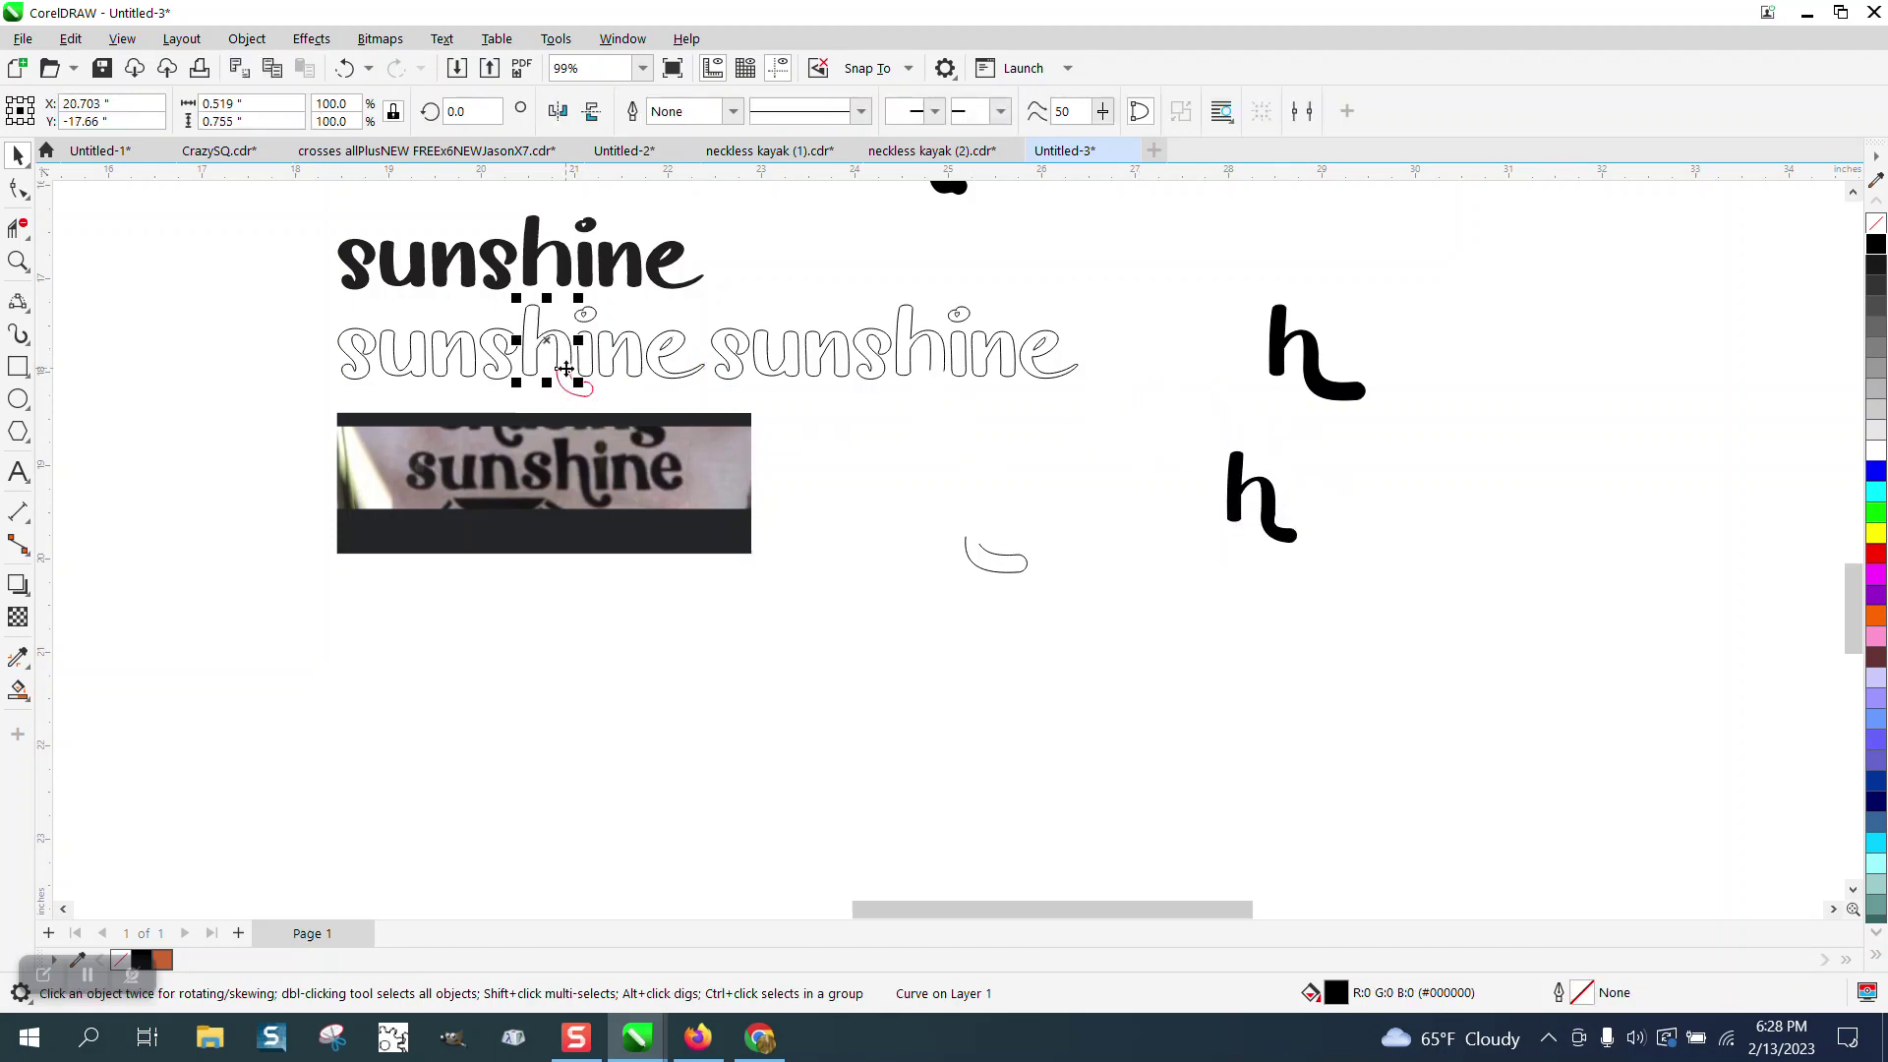
pyautogui.moveTo(565, 372); pyautogui.dragTo(867, 576)
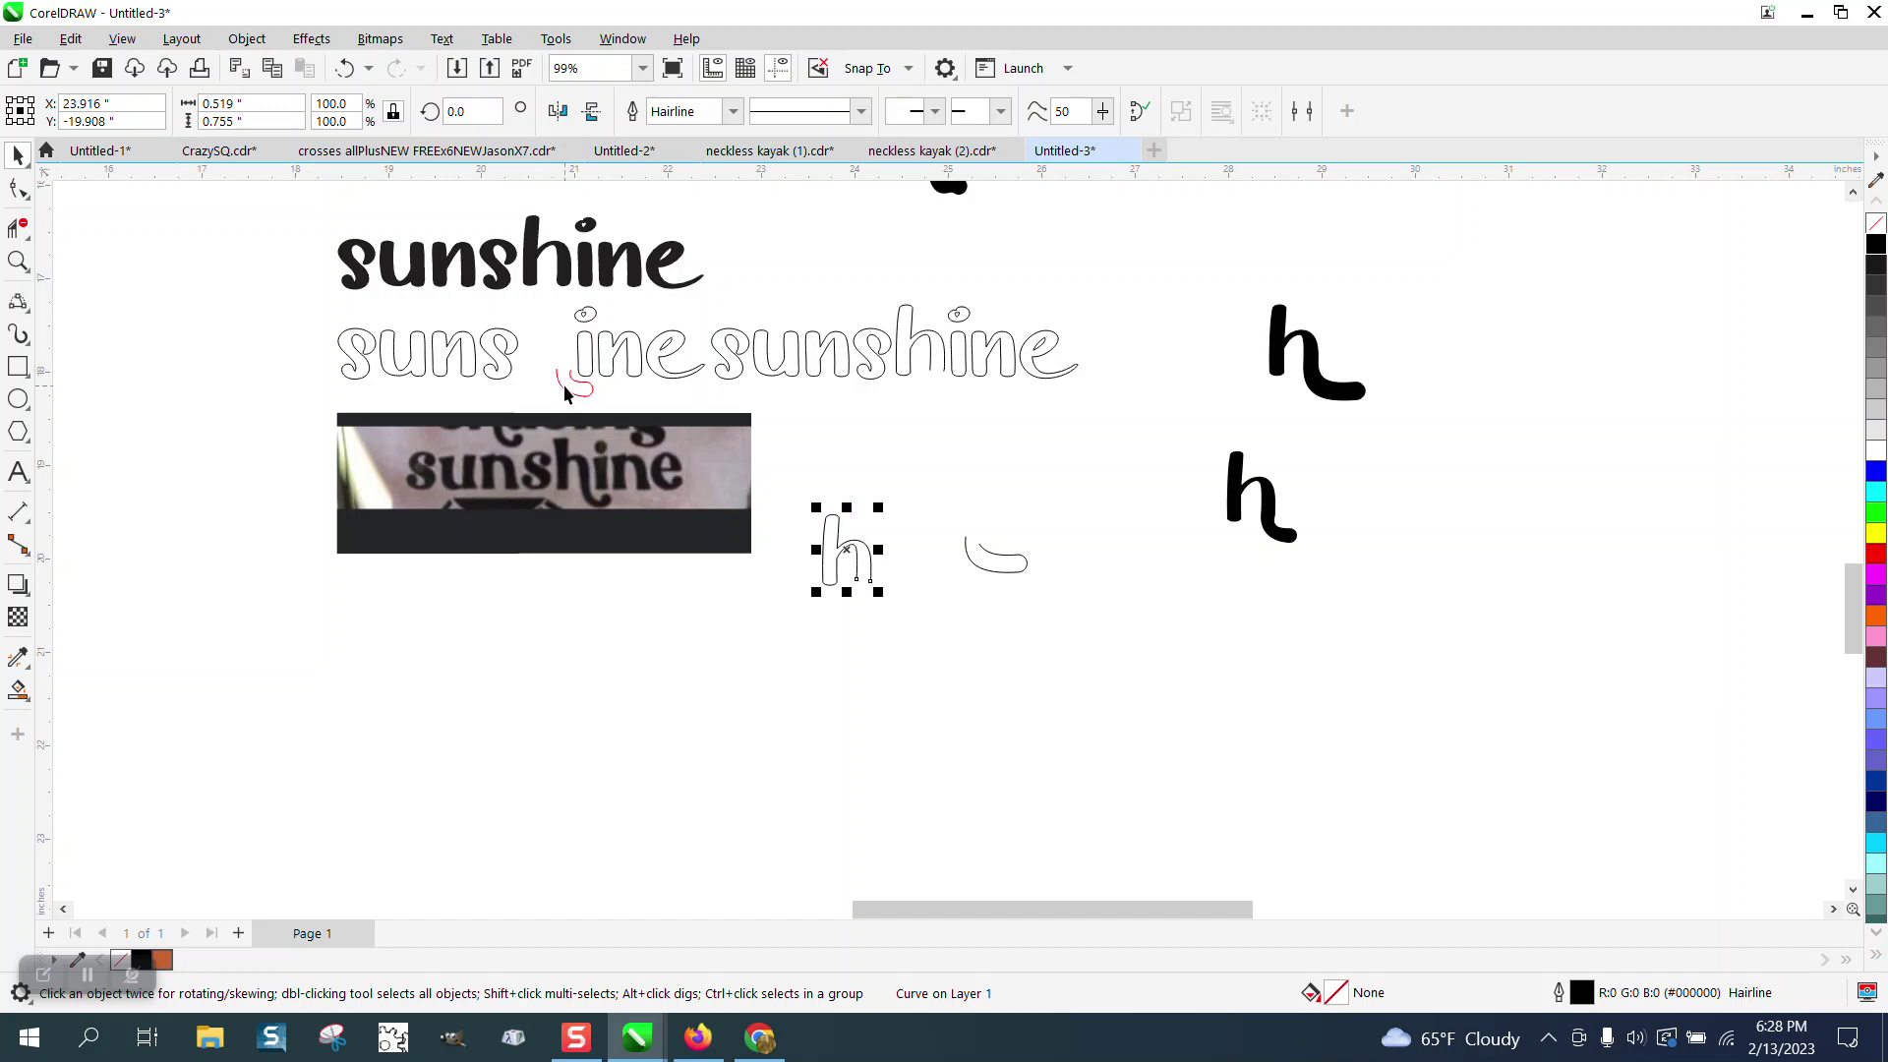
pyautogui.moveTo(565, 393); pyautogui.dragTo(852, 571)
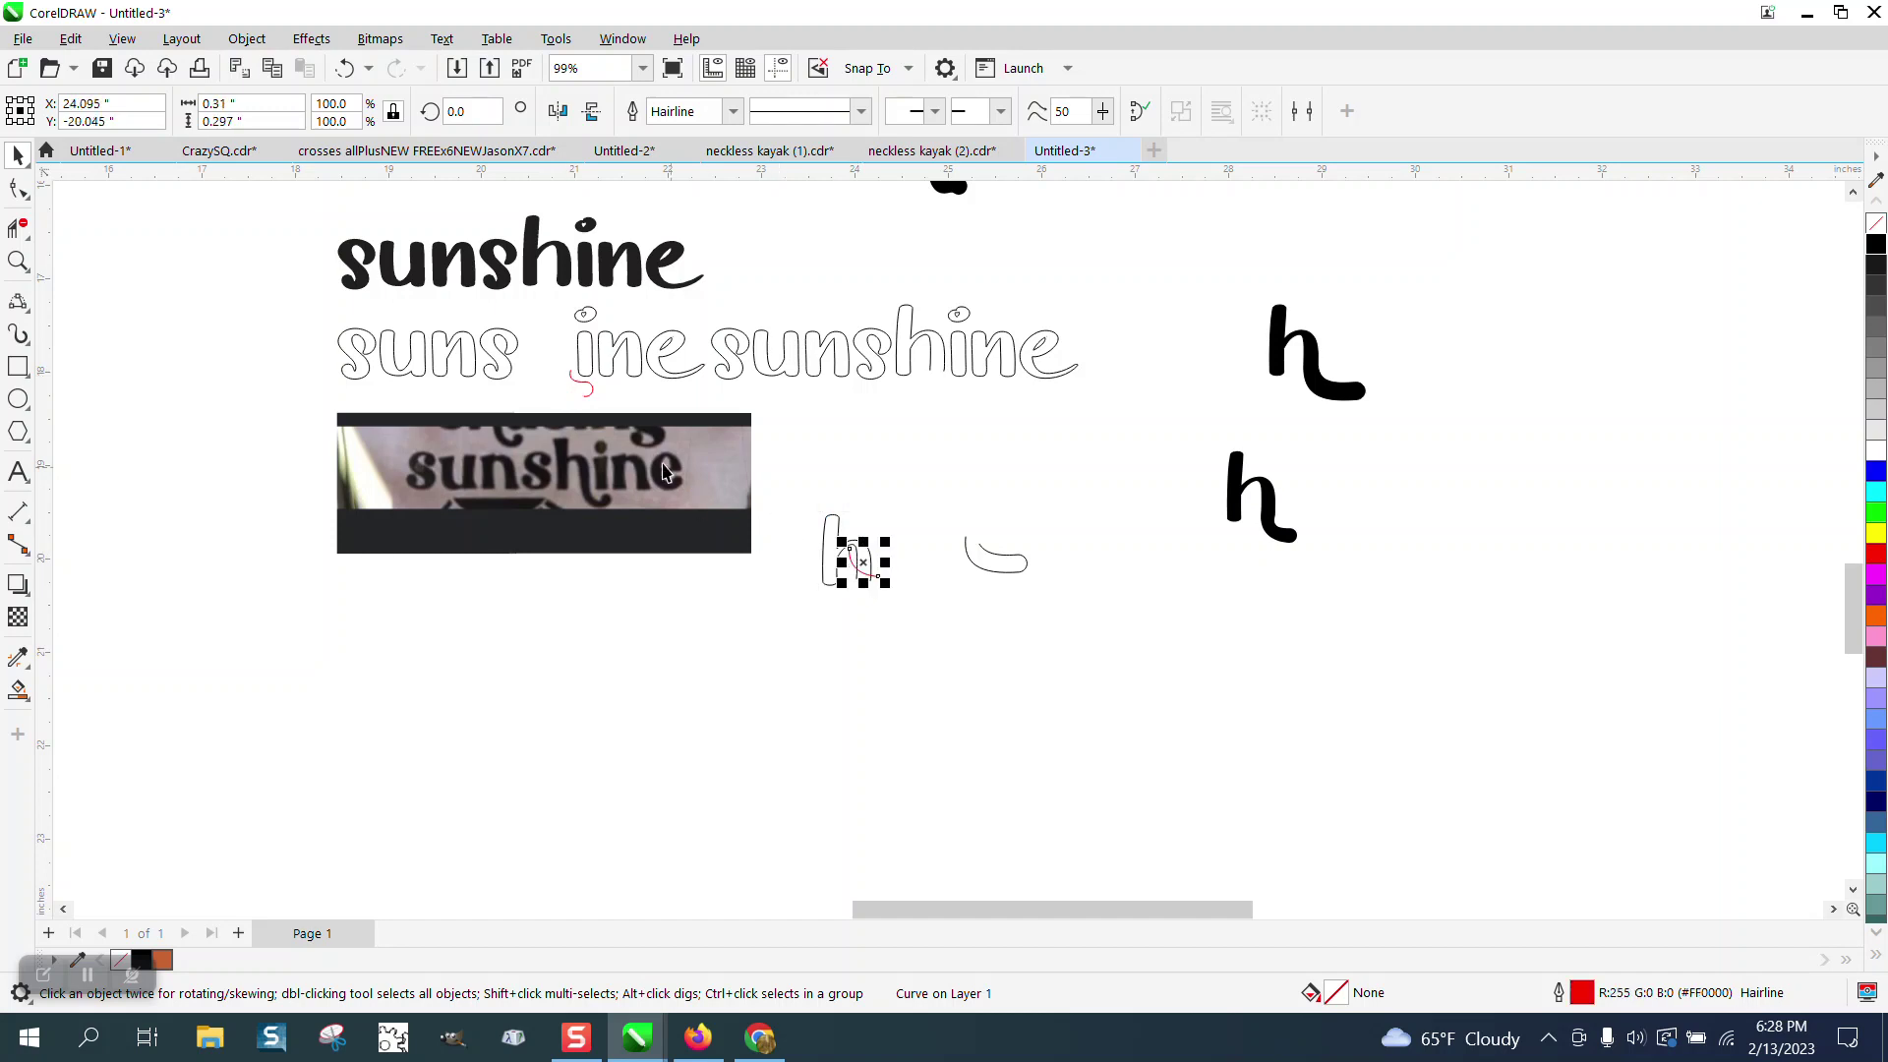
pyautogui.moveTo(591, 392); pyautogui.dragTo(879, 542)
pyautogui.click(578, 380)
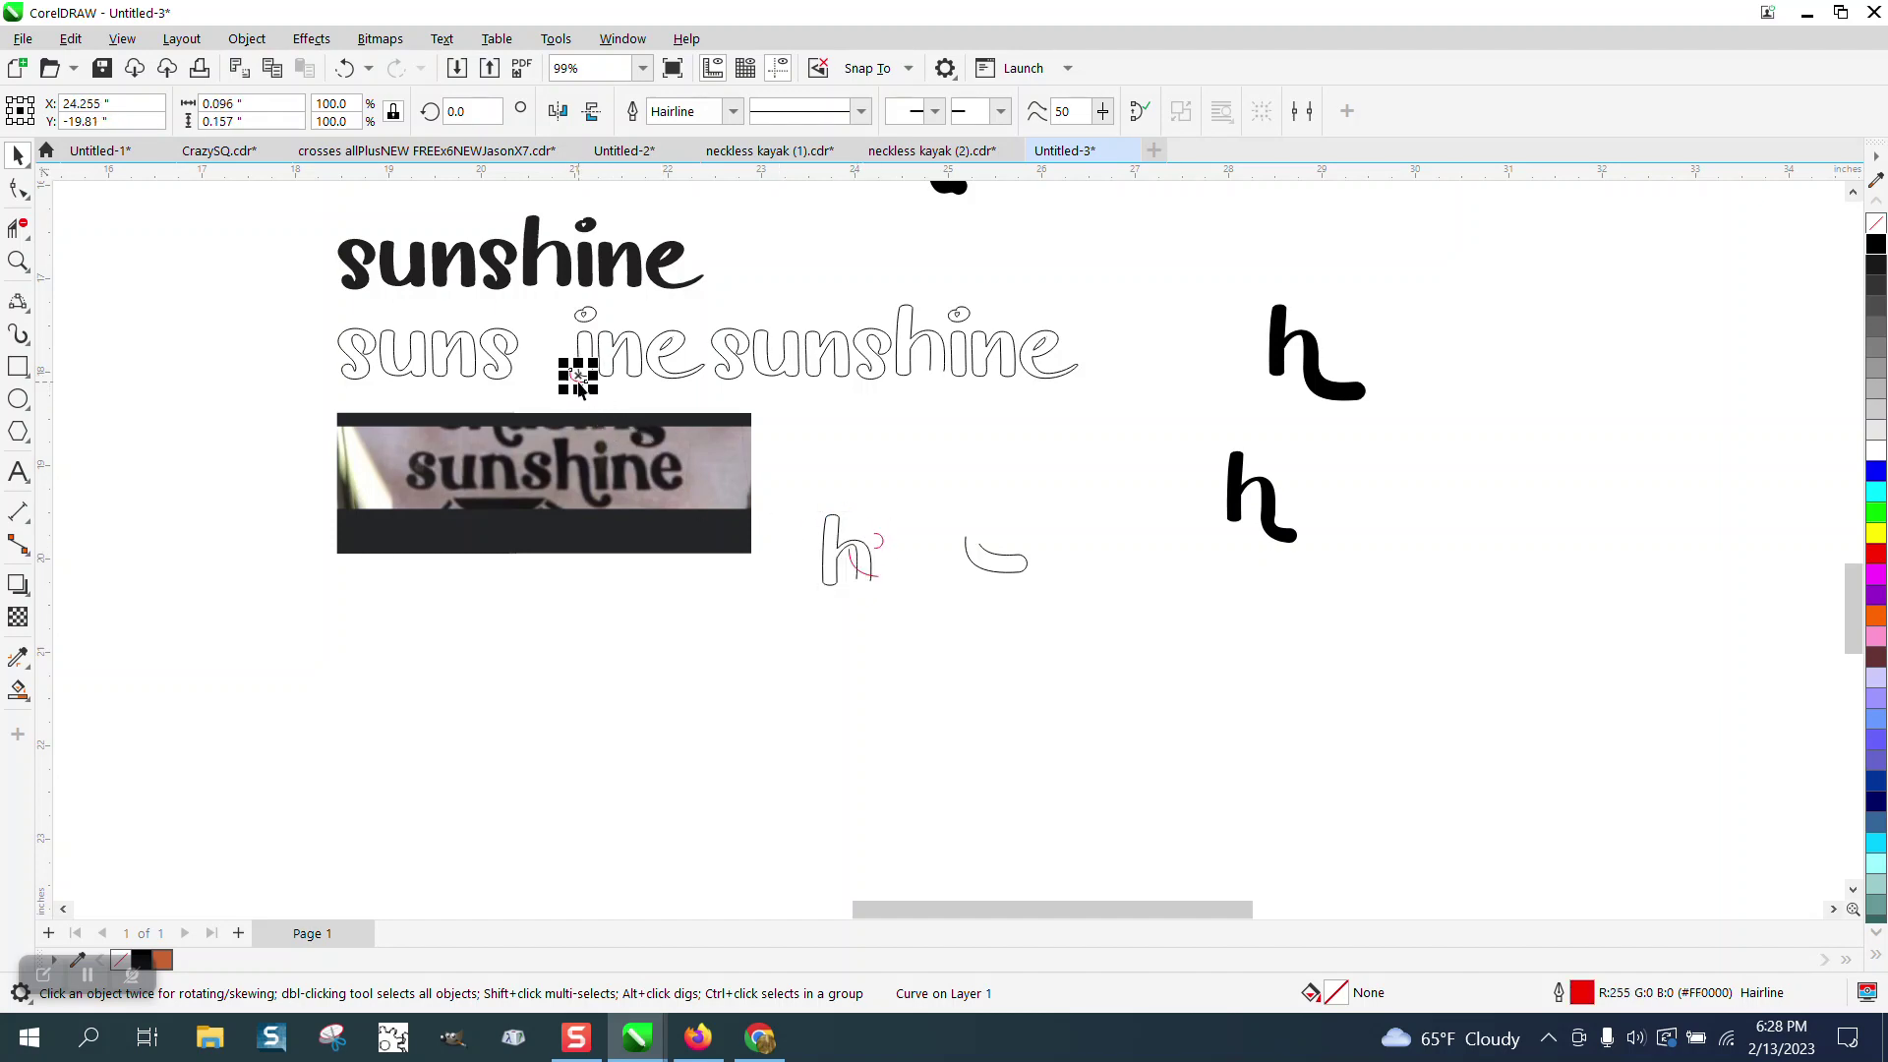
pyautogui.click(443, 369)
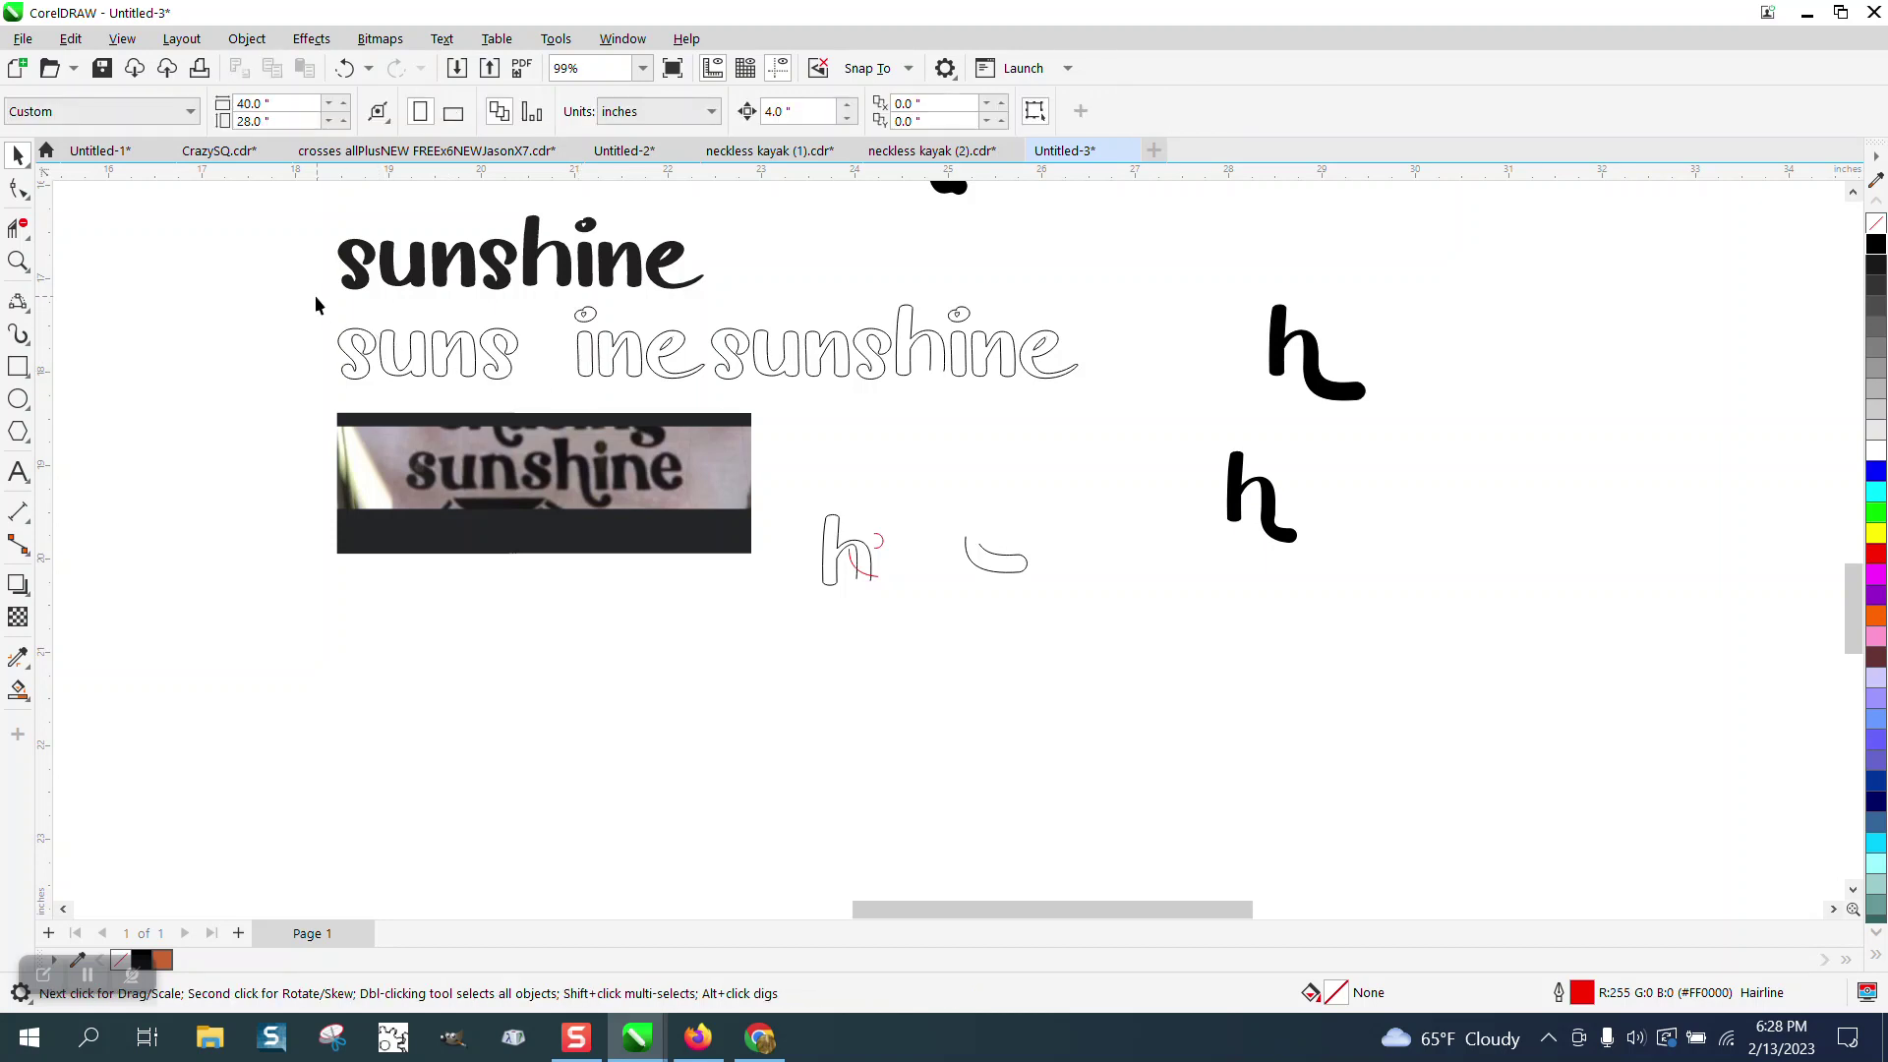
# Fill the 'suns' and 'ine' letters black and drop the curled-tail h into the gap.
pyautogui.moveTo(608, 413); pyautogui.dragTo(749, 414)
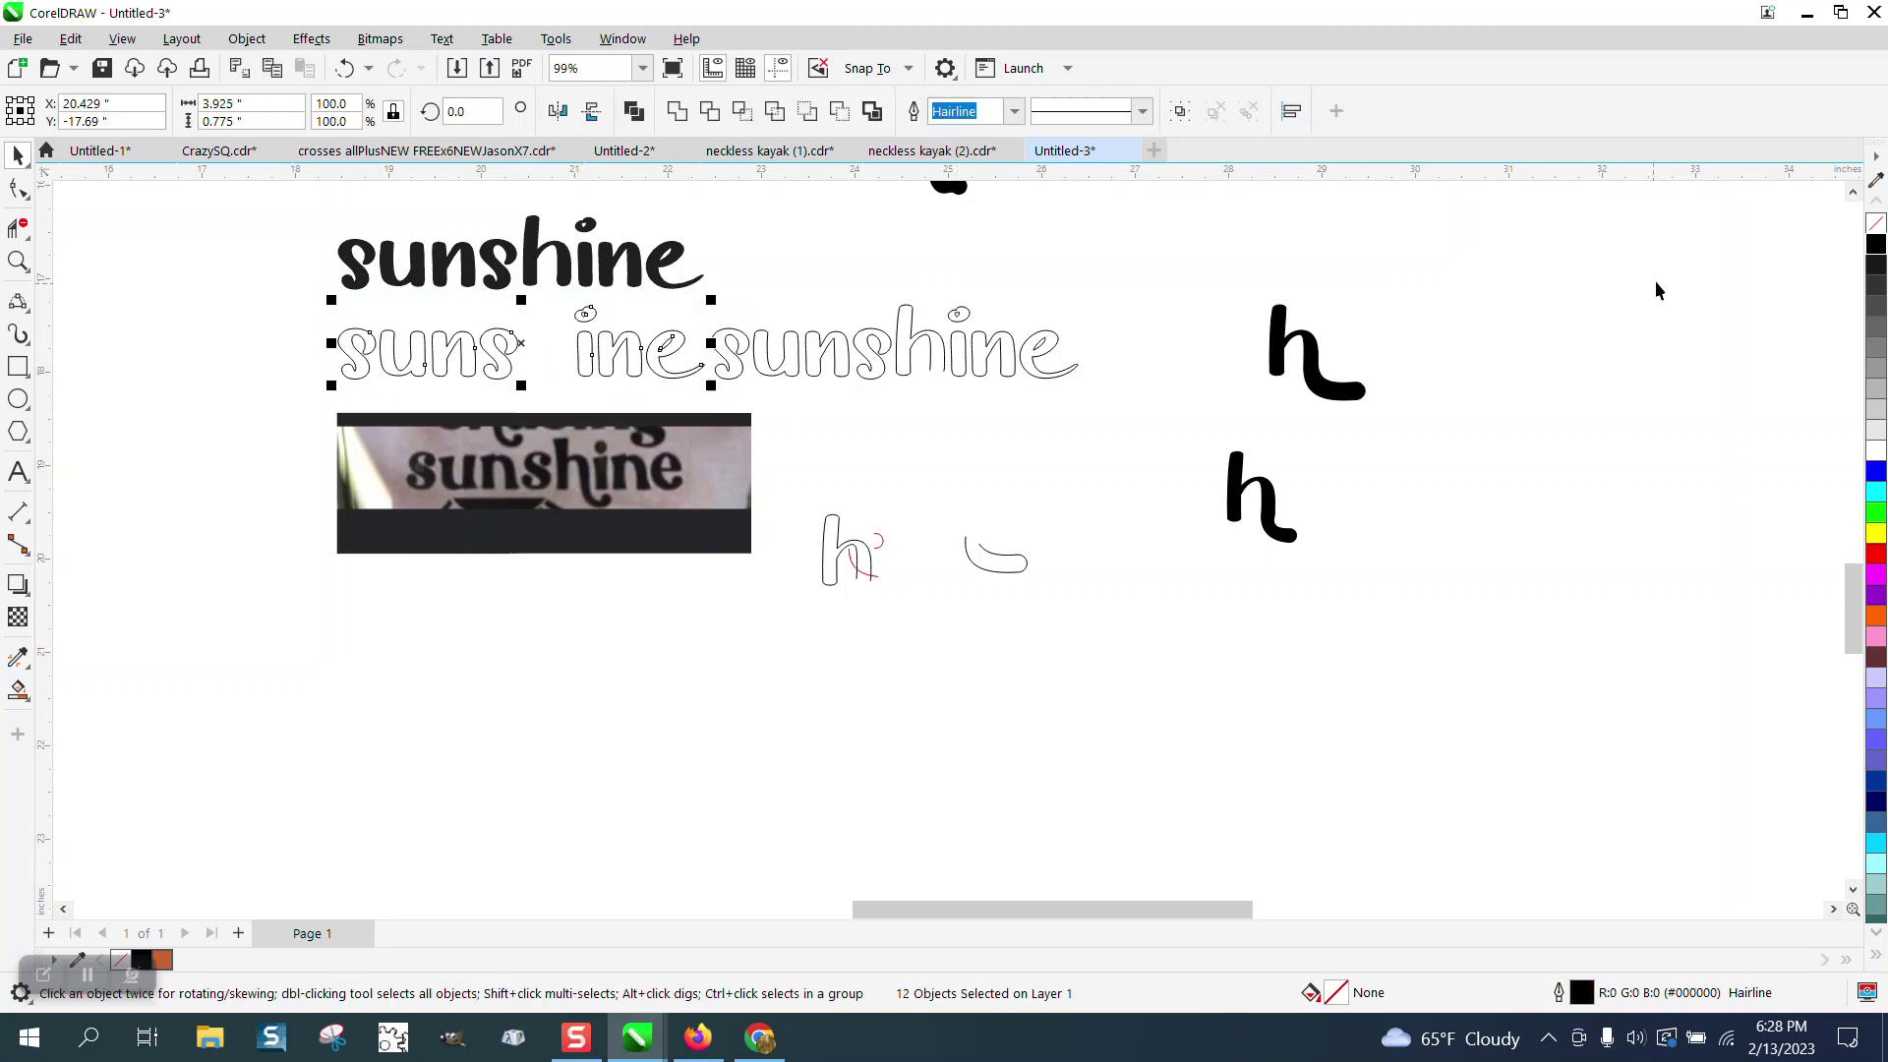
pyautogui.click(1876, 244)
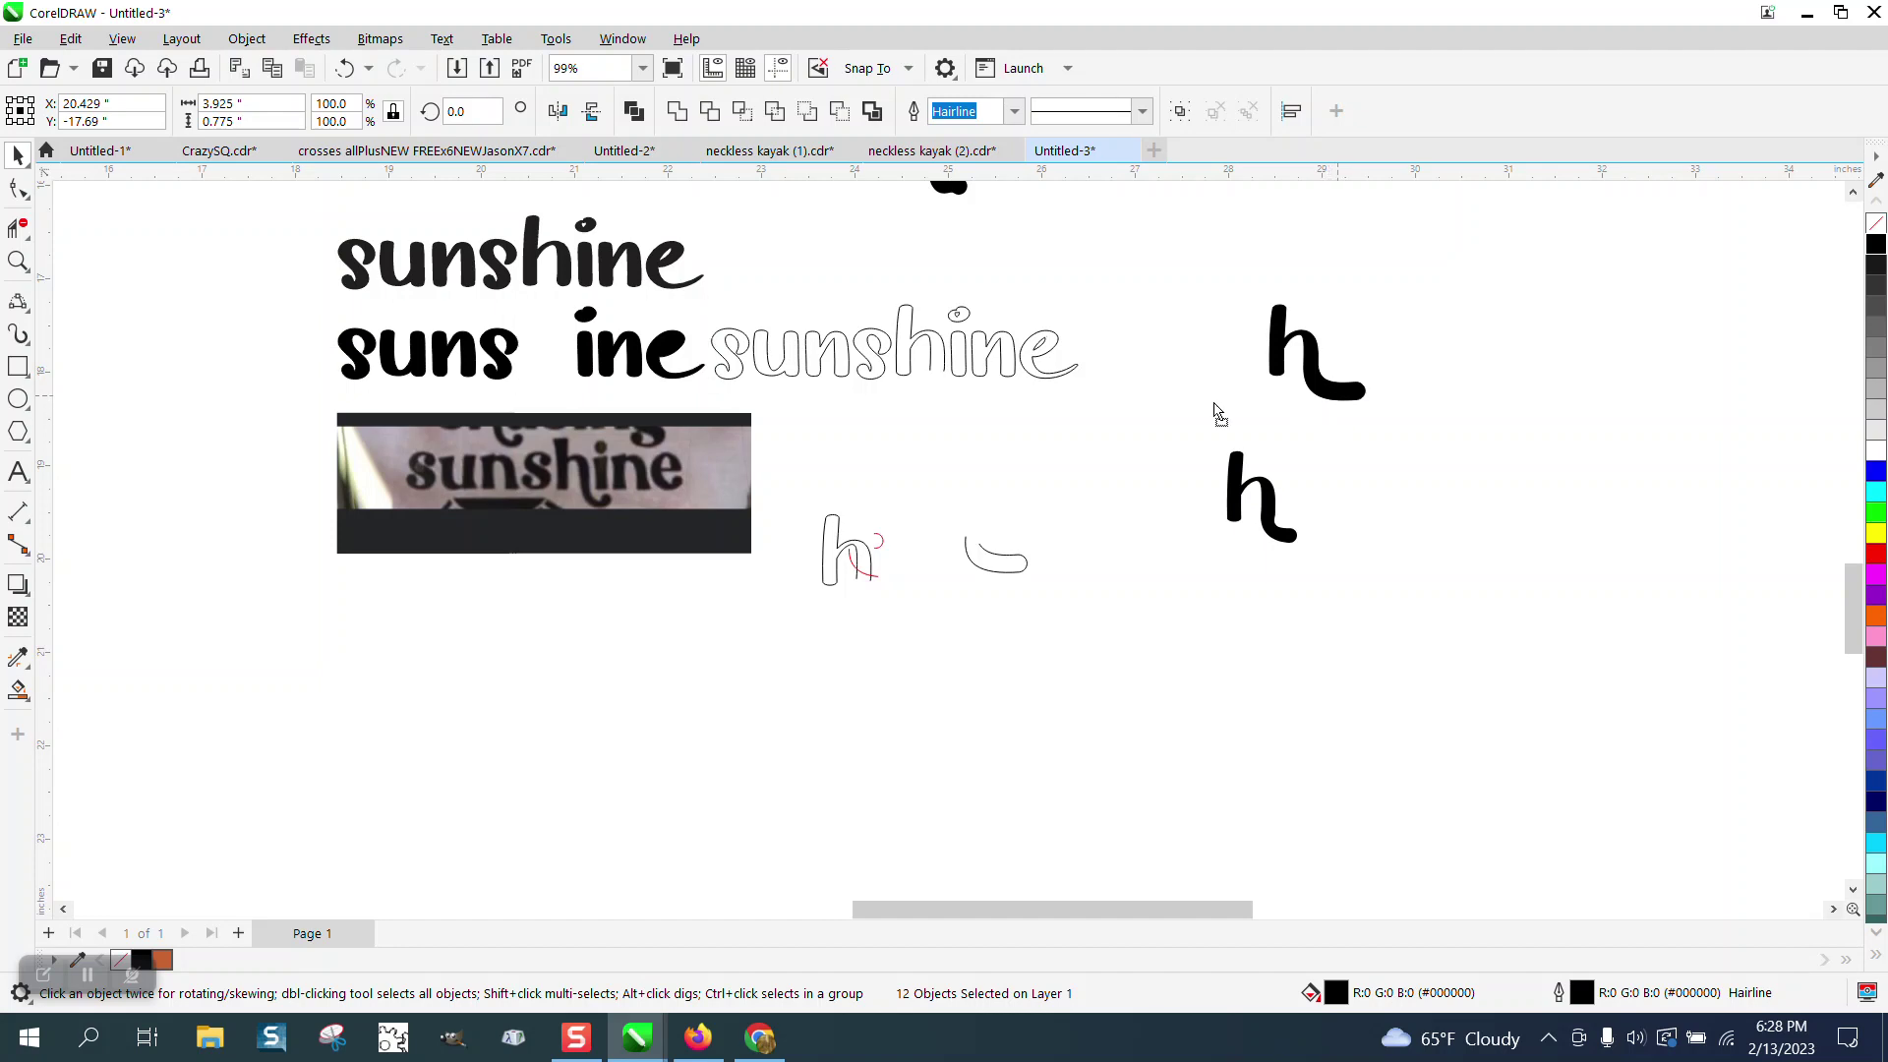
pyautogui.moveTo(1335, 411); pyautogui.dragTo(592, 409)
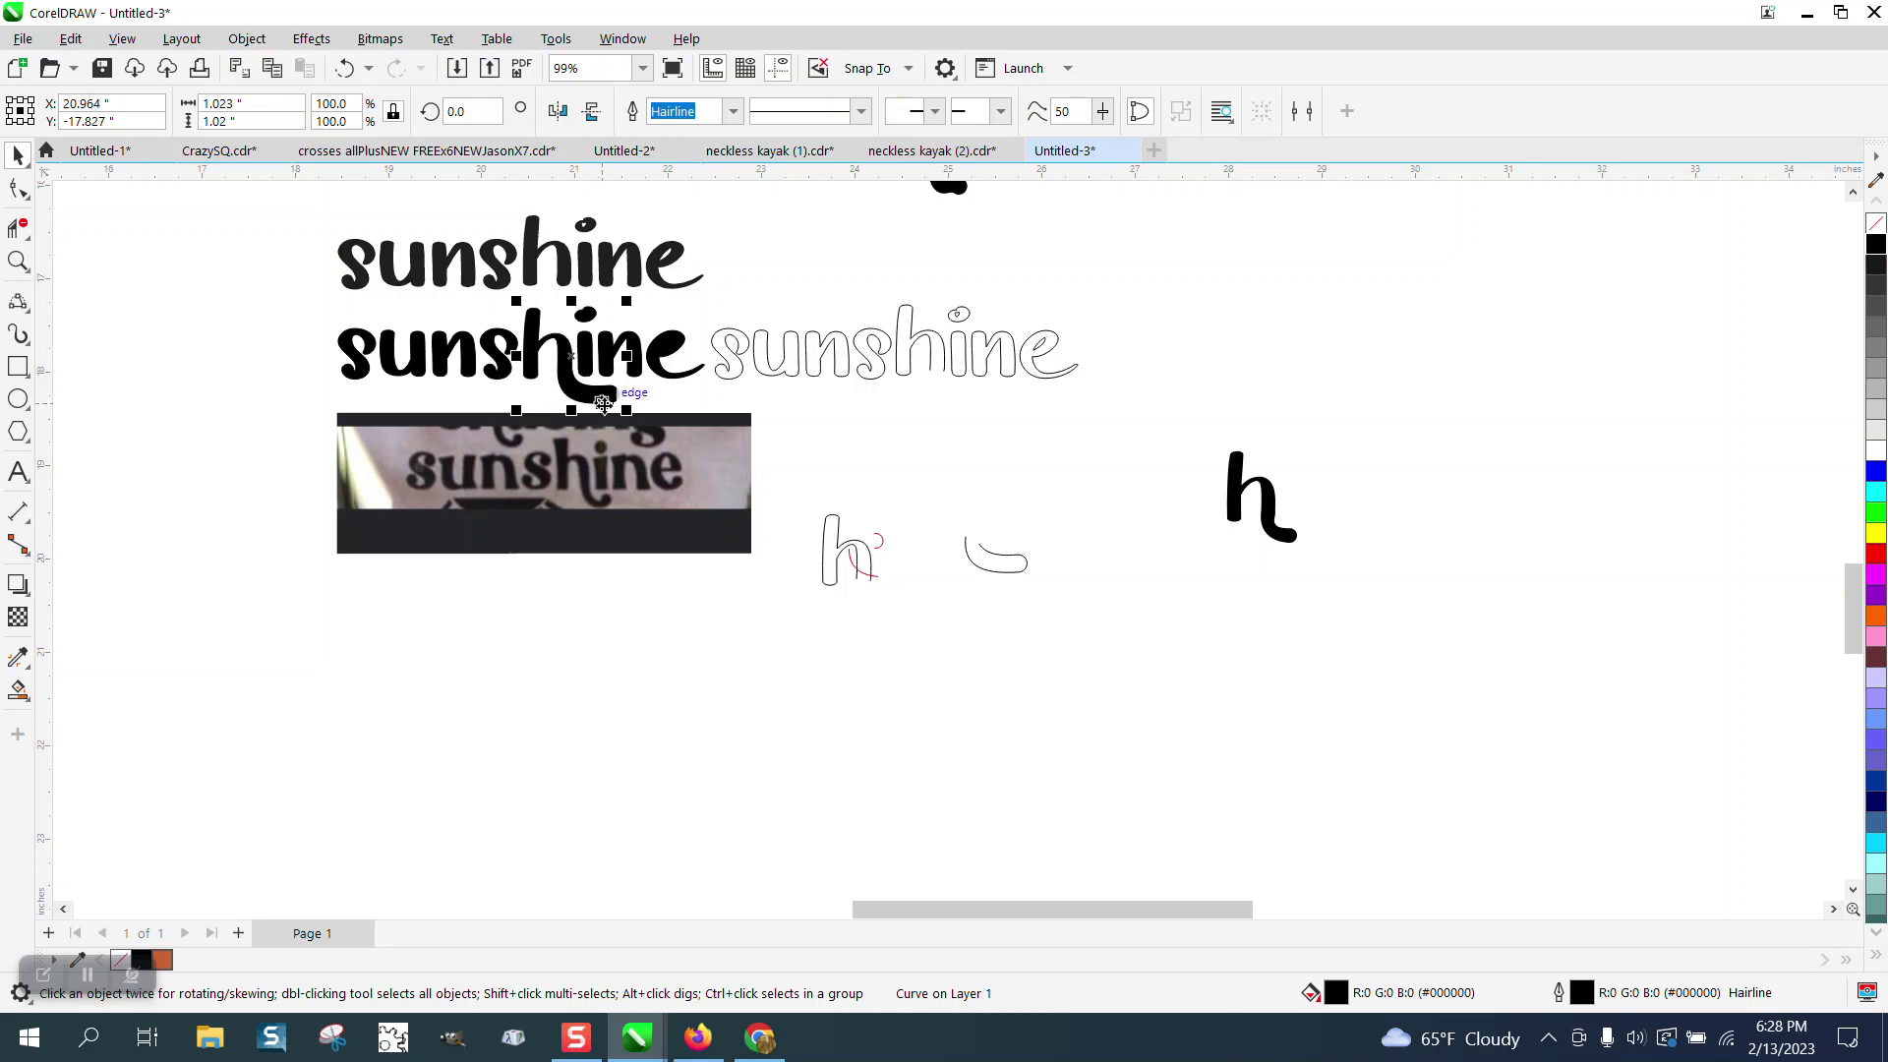
pyautogui.click(17, 262)
pyautogui.moveTo(327, 232); pyautogui.dragTo(824, 454)
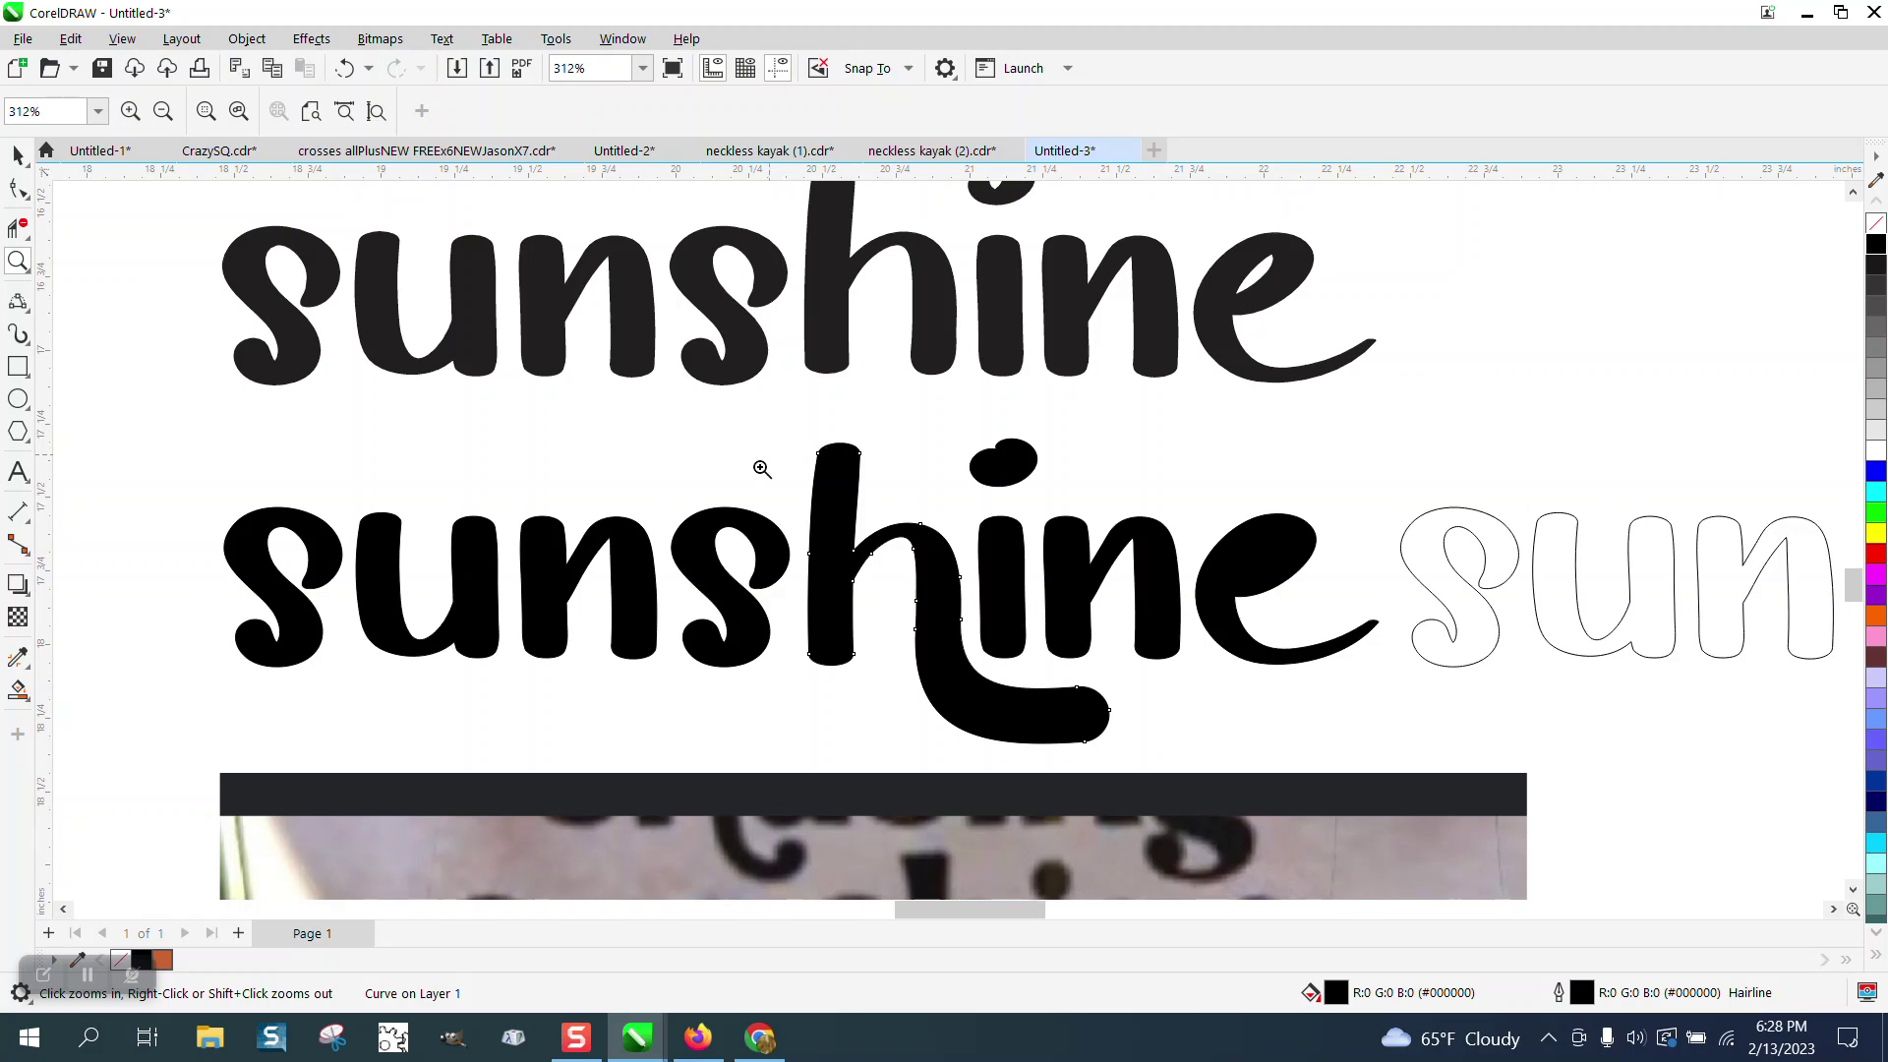
pyautogui.scroll(-5, 765, 487)
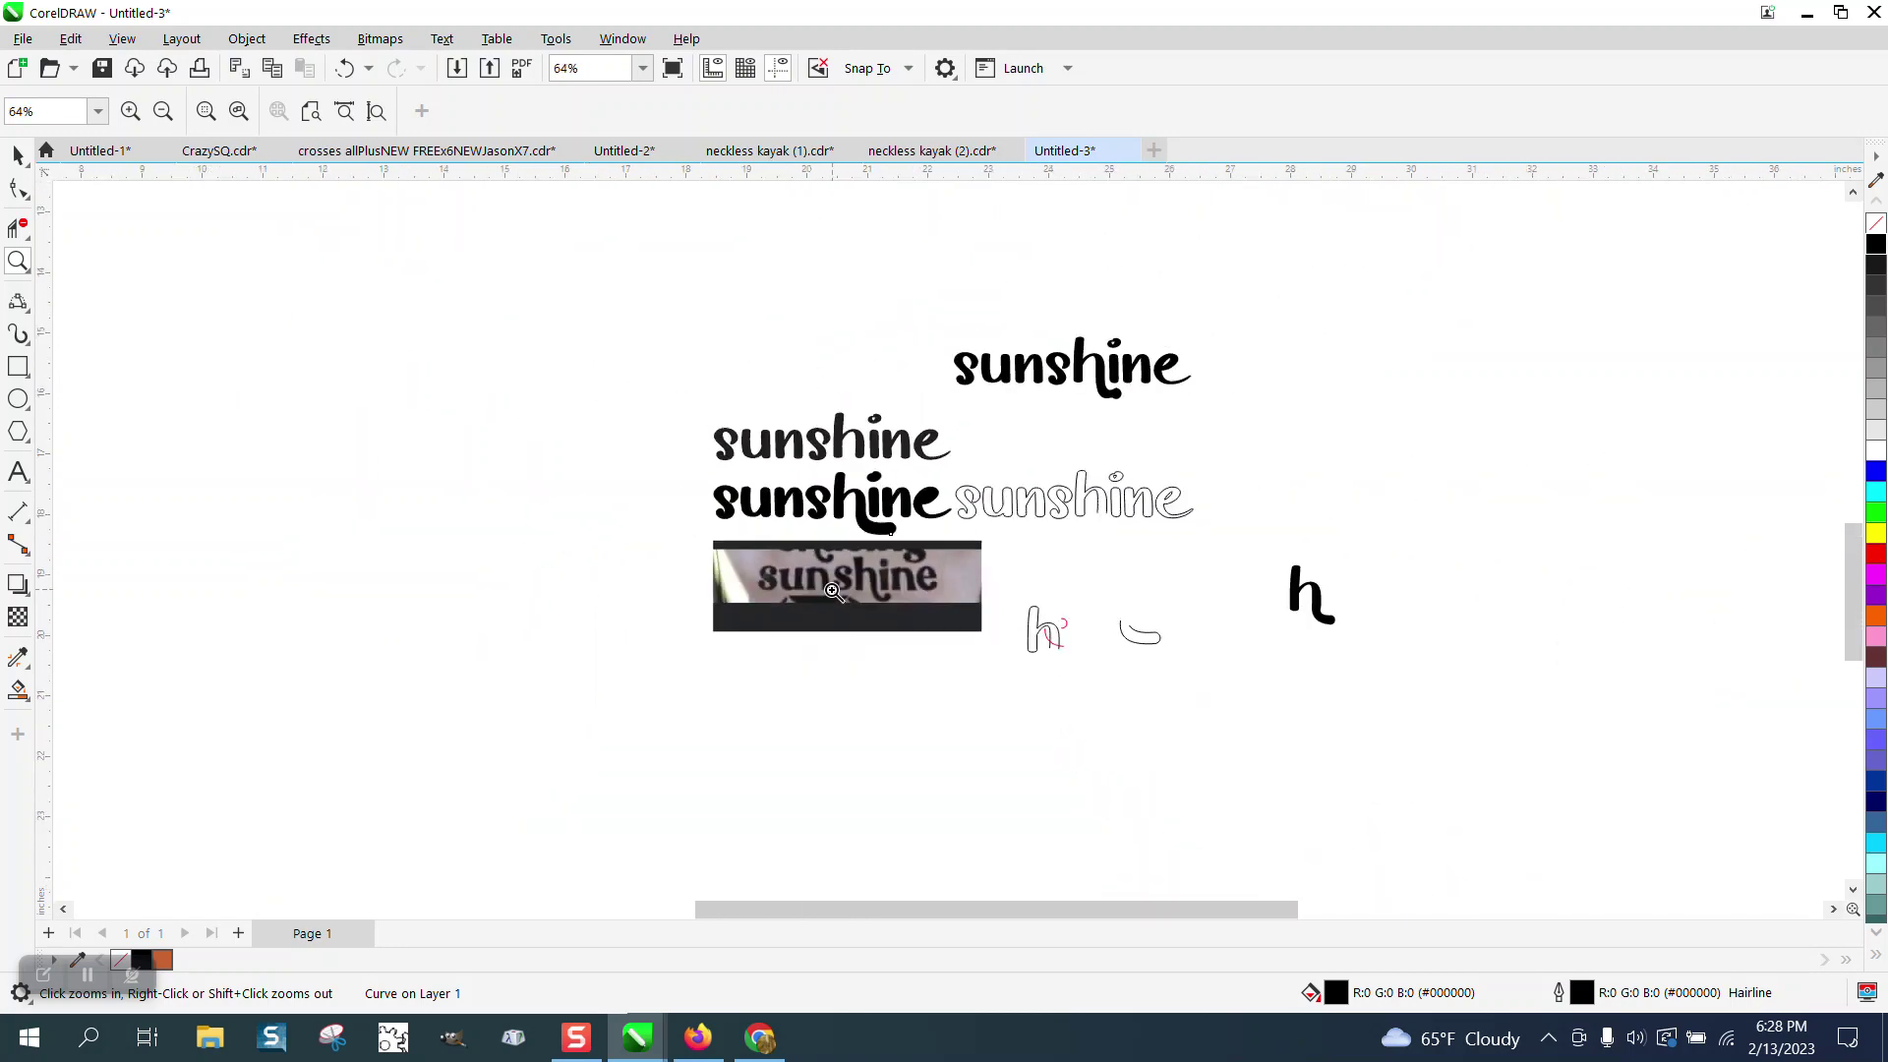
pyautogui.moveTo(773, 505); pyautogui.dragTo(949, 619)
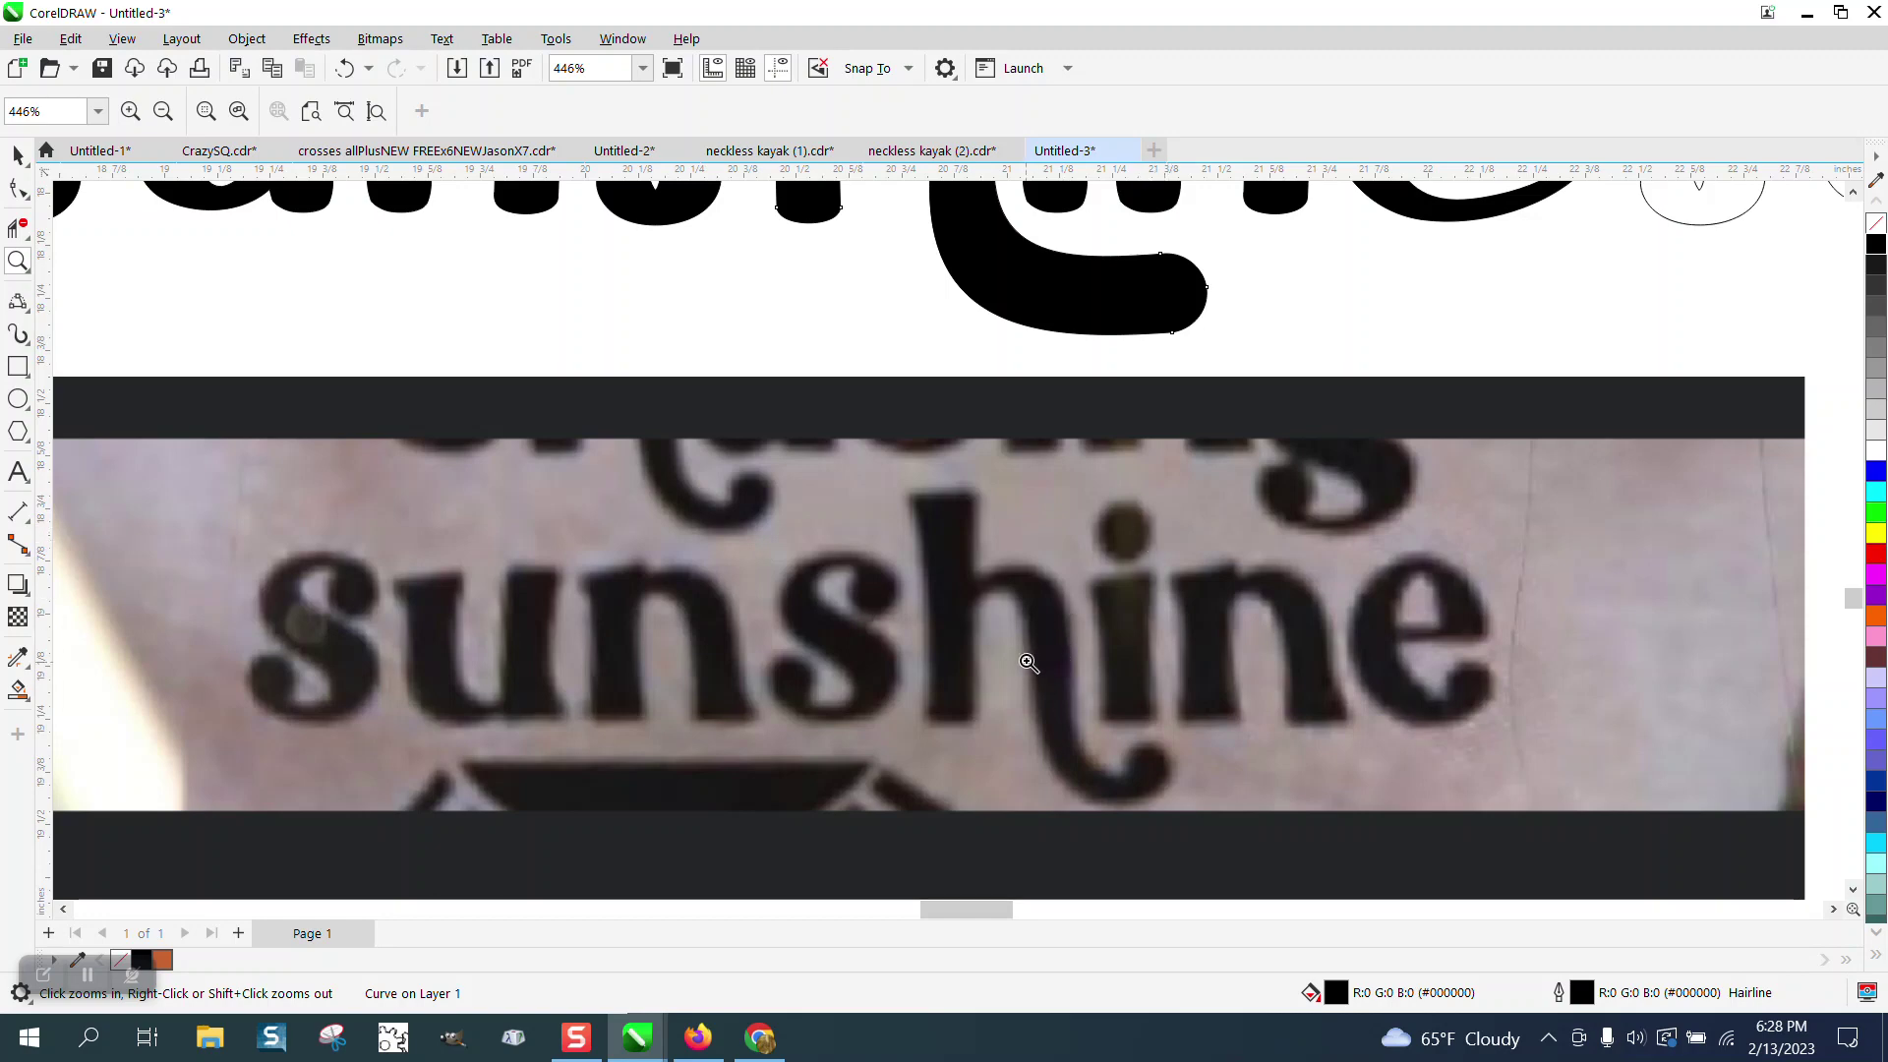
pyautogui.scroll(-4, 704, 511)
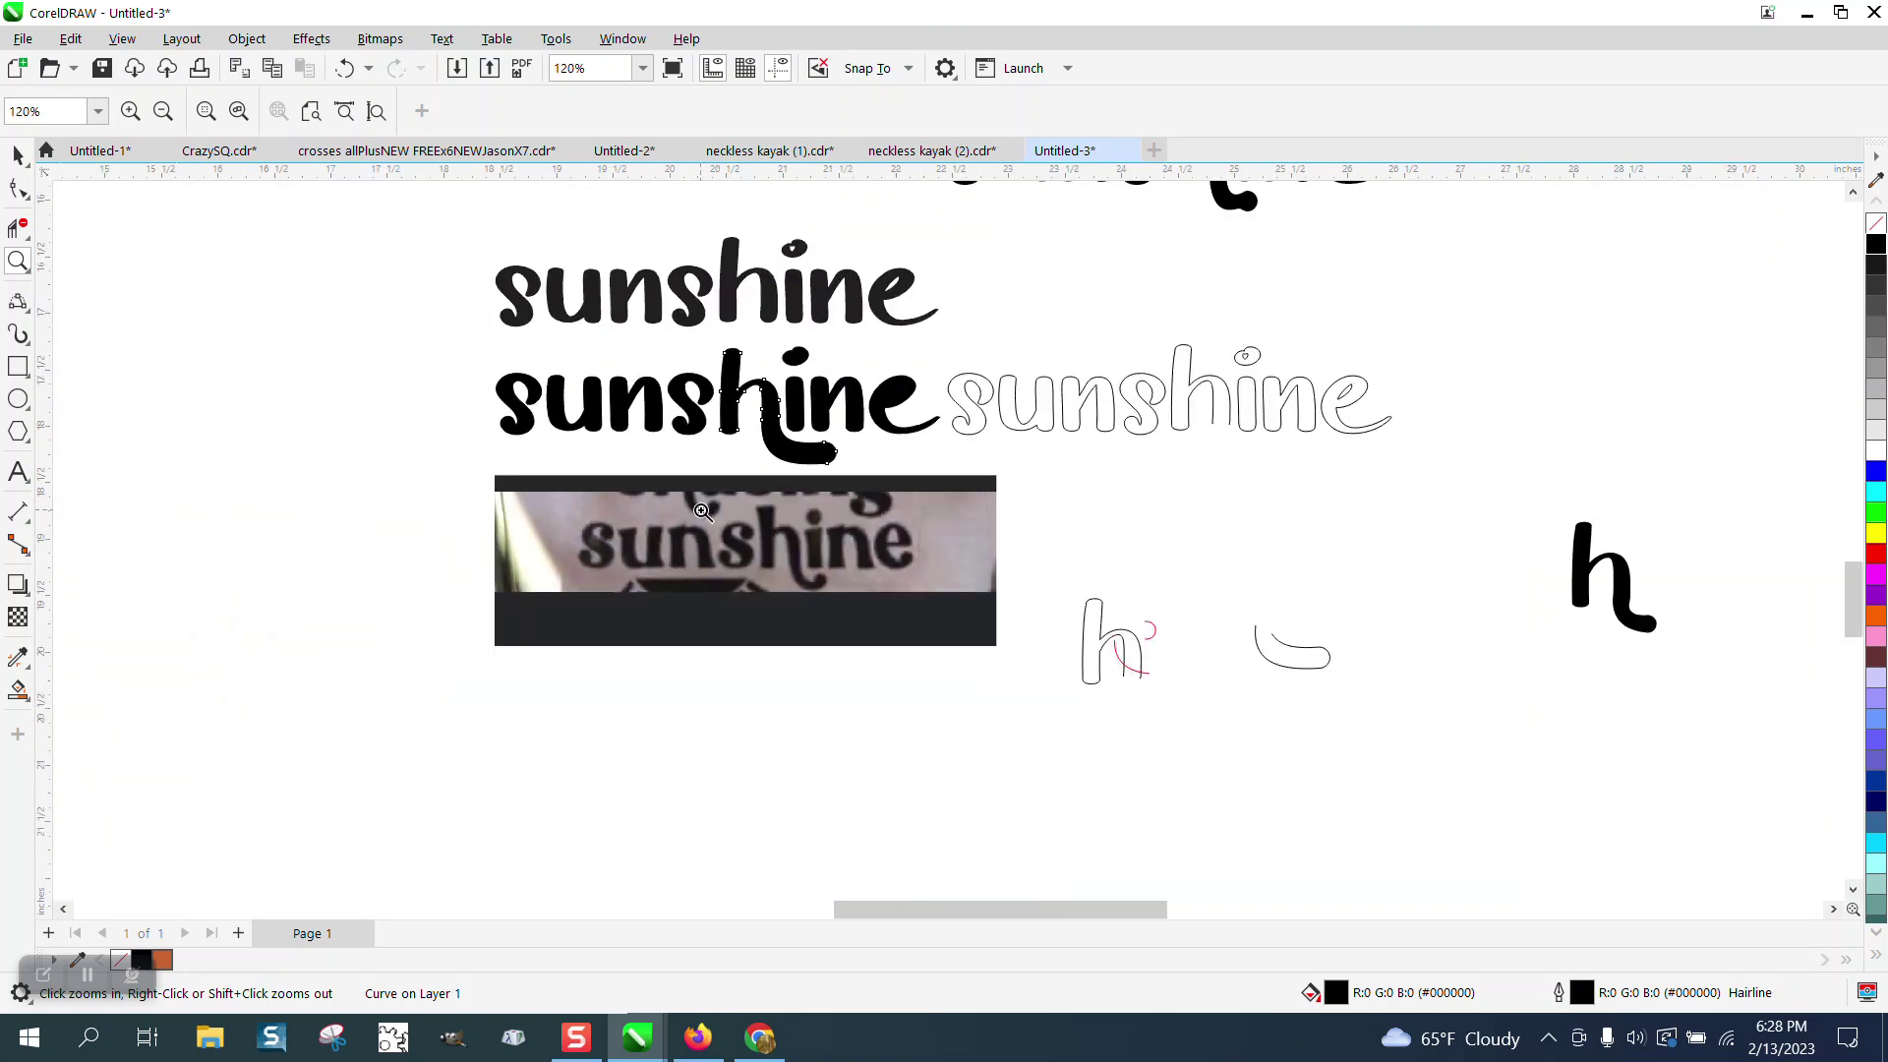
pyautogui.moveTo(488, 323); pyautogui.dragTo(986, 500)
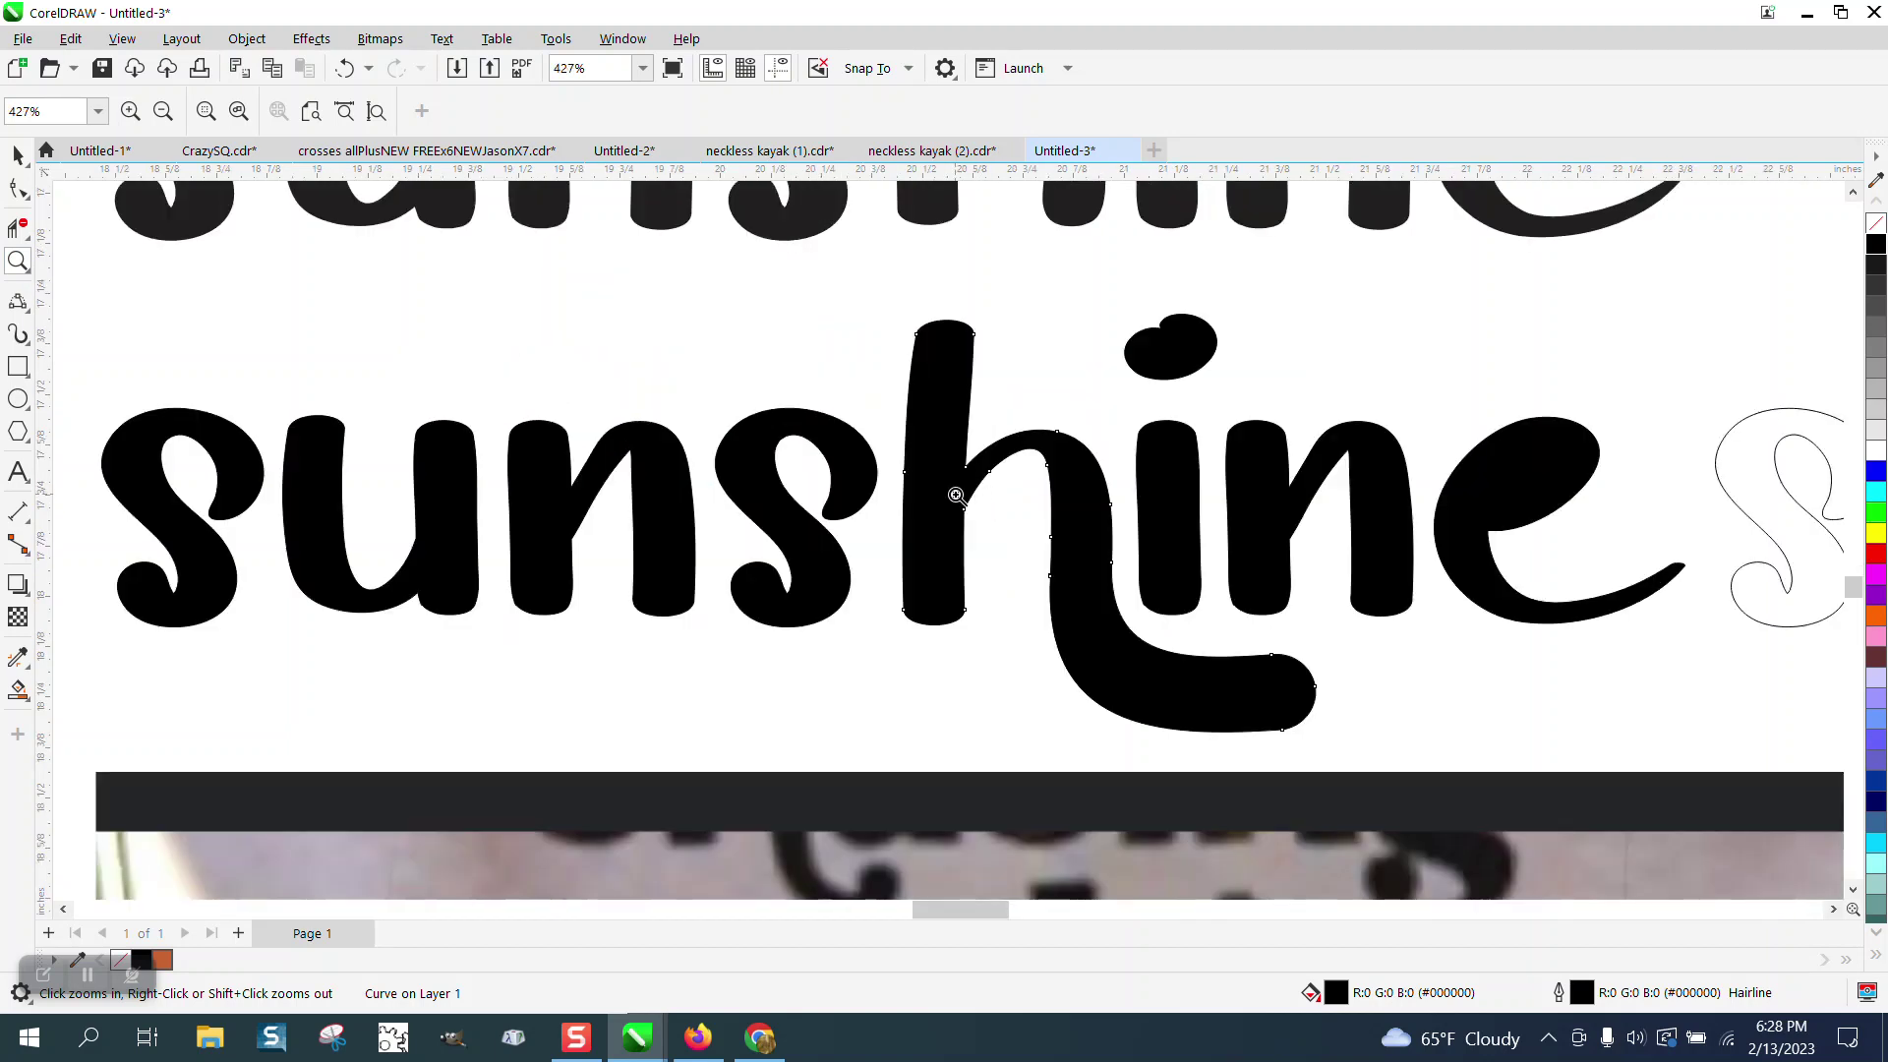
pyautogui.scroll(-2, 937, 501)
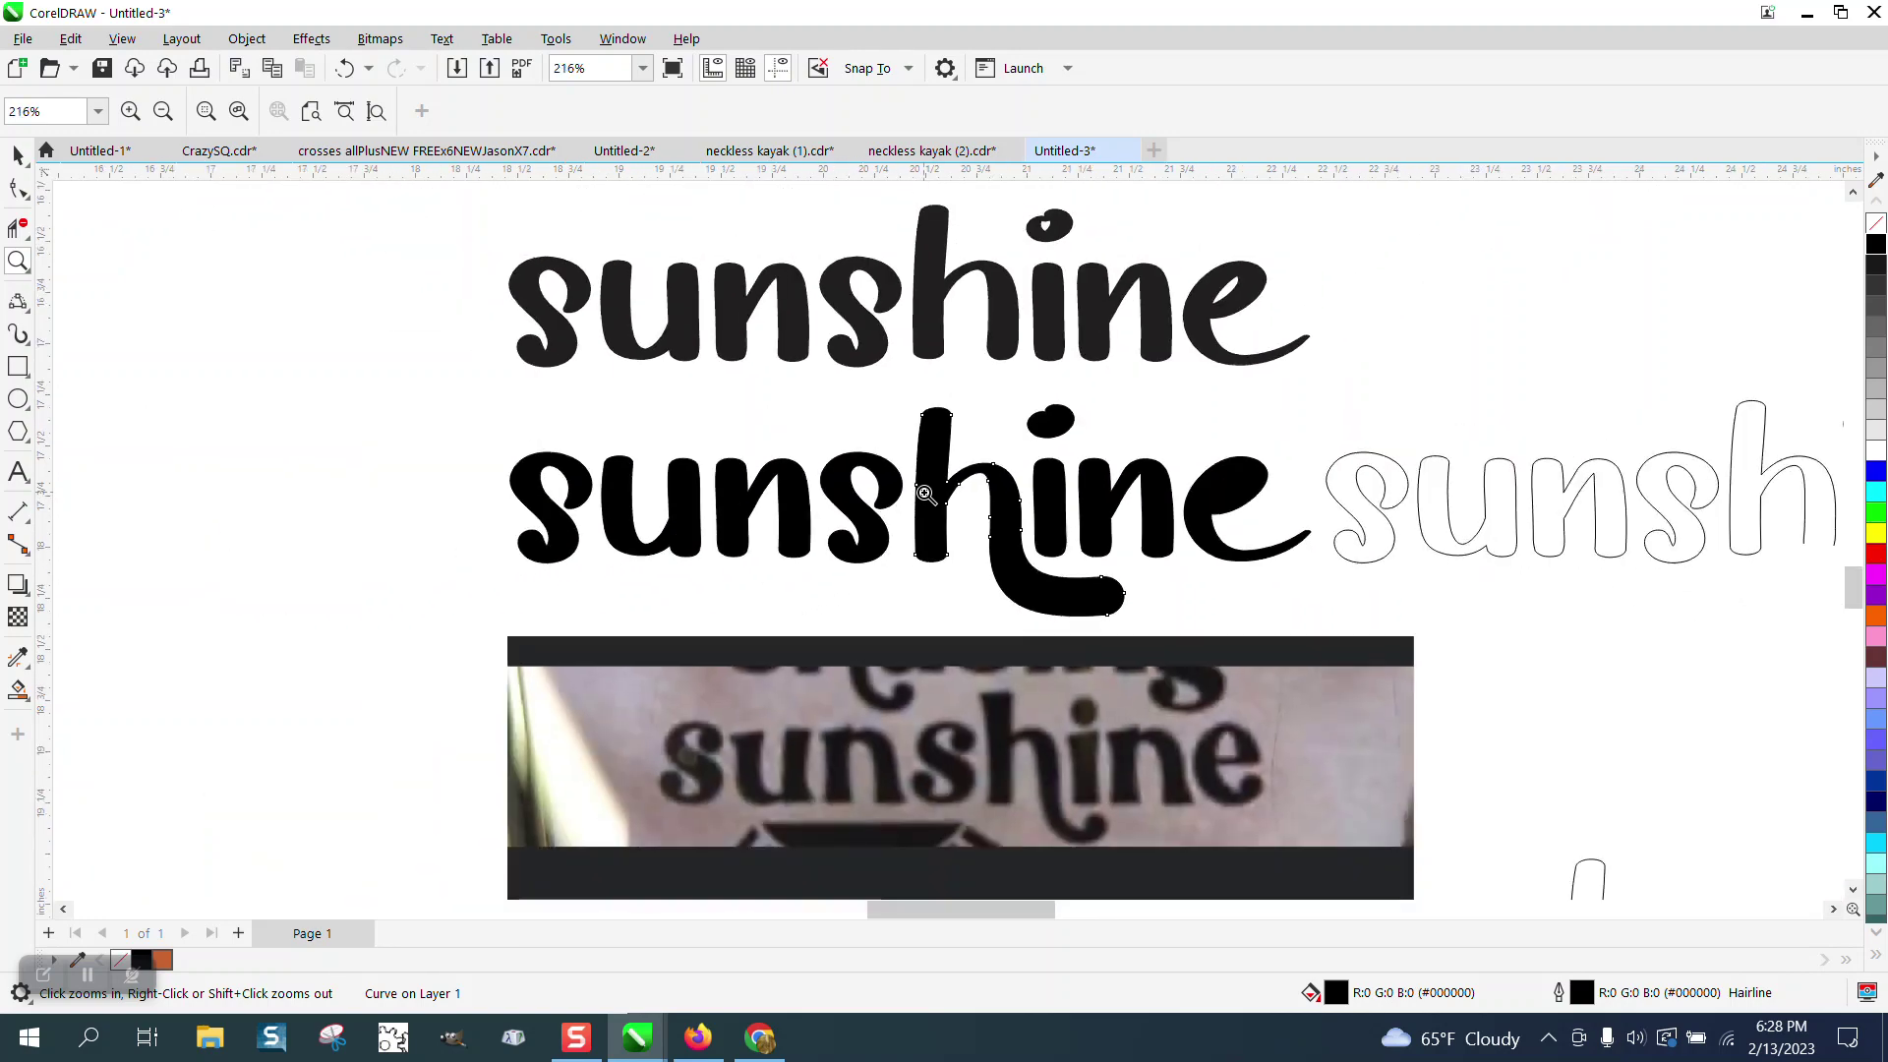